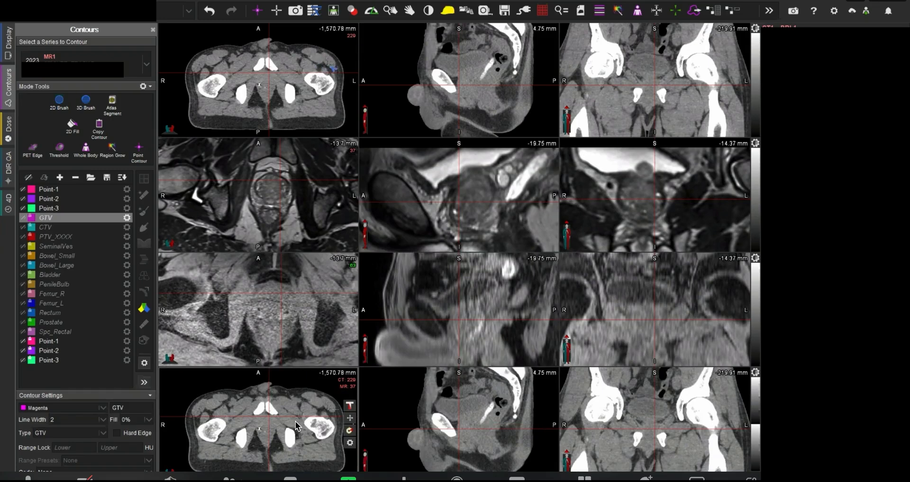
Step: Examine the registered CT and MR images by shifting the fusion blend and stepping through the linked axial slices
{"action": "mouse_move", "coordinate": [349, 406]}
{"action": "left_mouse_down"}
{"action": "mouse_move", "coordinate": [344, 452]}
{"action": "mouse_move", "coordinate": [345, 392]}
{"action": "left_mouse_up"}
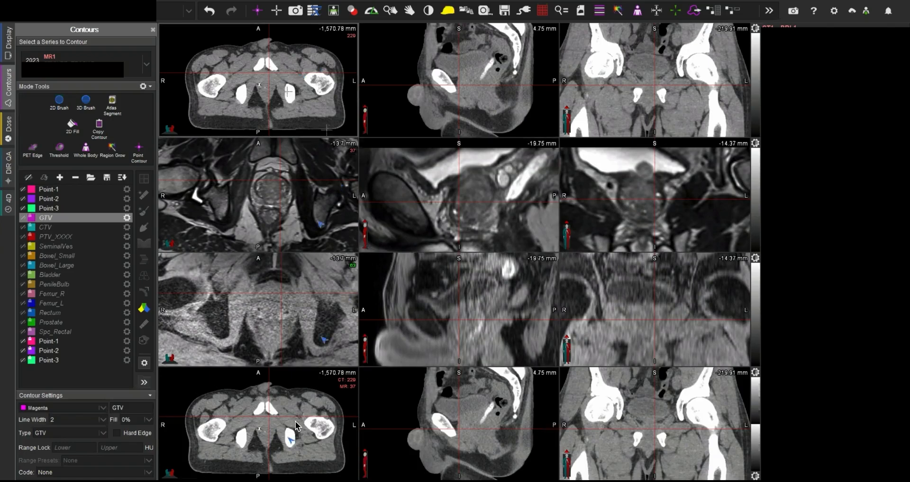
{"action": "scroll", "coordinate": [296, 425], "scroll_direction": "up", "scroll_amount": 17}
{"action": "scroll", "coordinate": [295, 421], "scroll_direction": "down", "scroll_amount": 5}
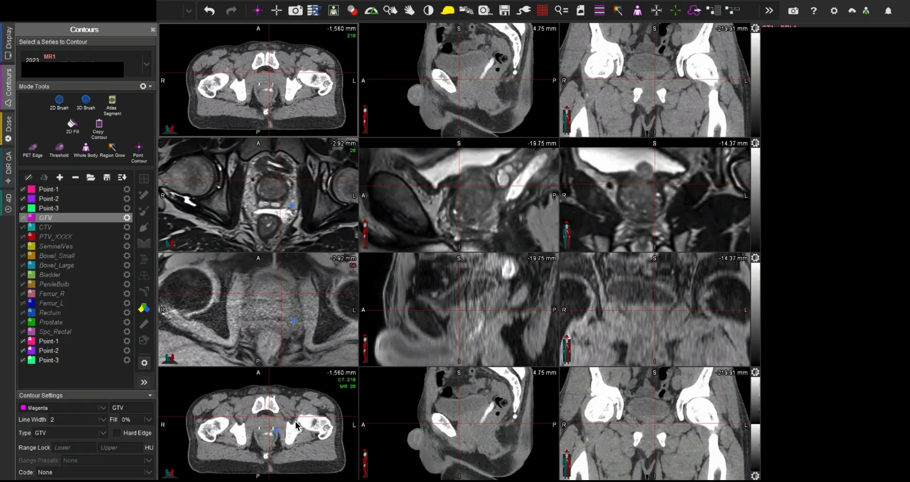
{"action": "scroll", "coordinate": [295, 422], "scroll_direction": "down", "scroll_amount": 12}
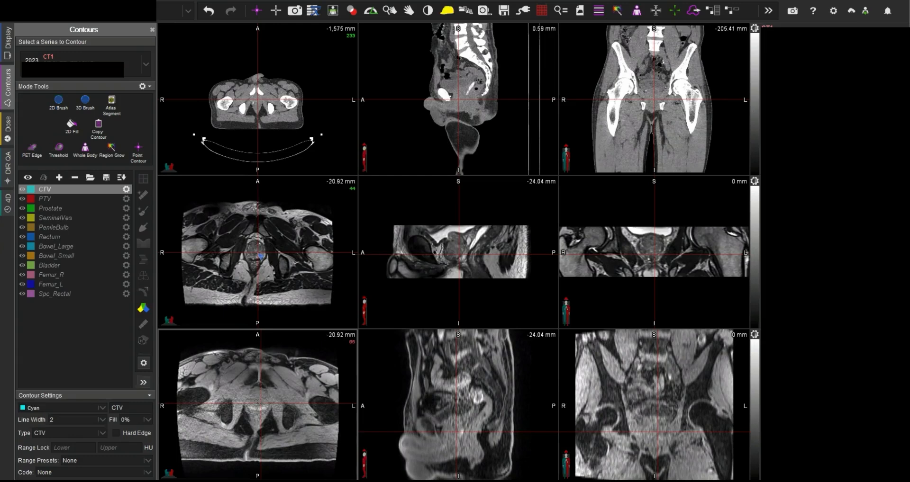
Step: Compare the pelvic anatomy at matching axial levels in the two MR series
{"action": "left_click", "coordinate": [259, 402]}
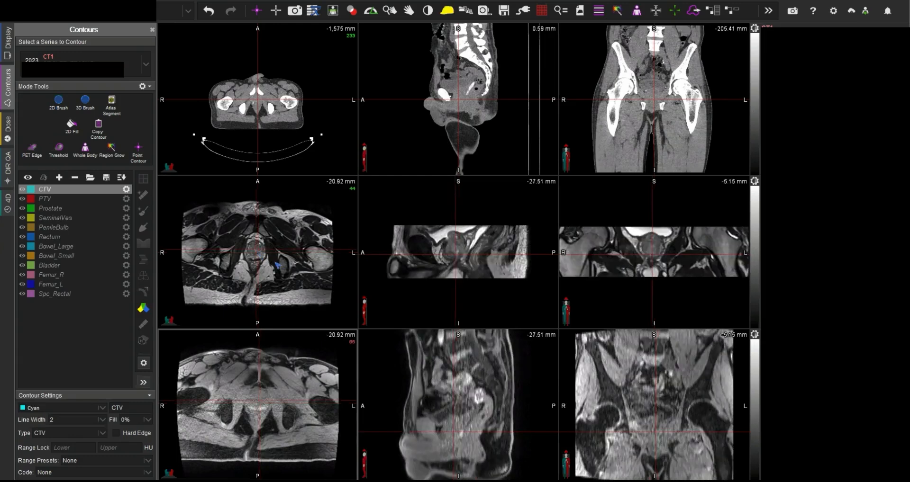
{"action": "scroll", "coordinate": [258, 401], "scroll_direction": "up", "scroll_amount": 13}
{"action": "scroll", "coordinate": [277, 405], "scroll_direction": "down", "scroll_amount": 16}
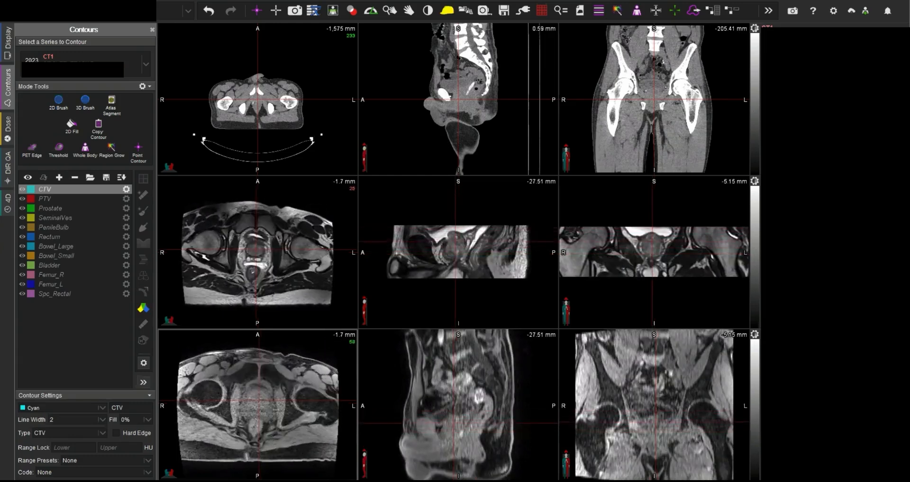
{"action": "scroll", "coordinate": [279, 414], "scroll_direction": "up", "scroll_amount": 6}
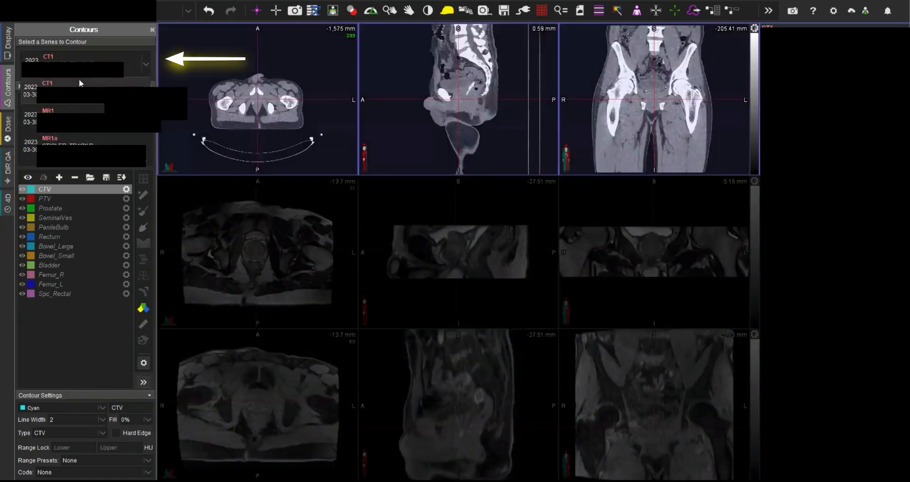
Step: Select CT1 as the series to contour and fuse it as primary with the first MR series as secondary
{"action": "left_click", "coordinate": [79, 83]}
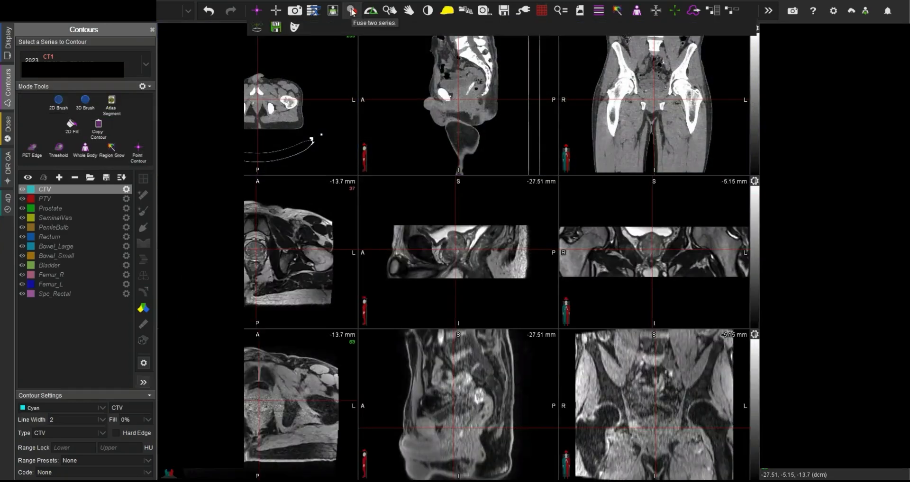
{"action": "left_click", "coordinate": [351, 11]}
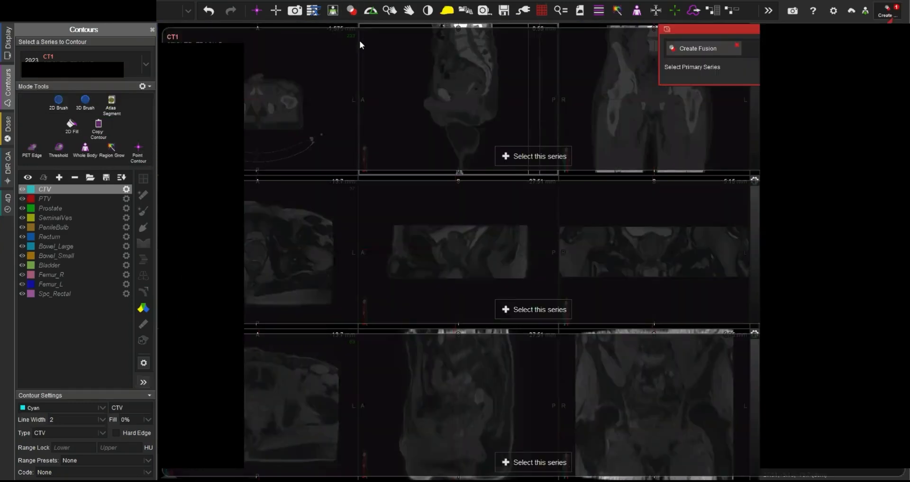
{"action": "left_click", "coordinate": [530, 159]}
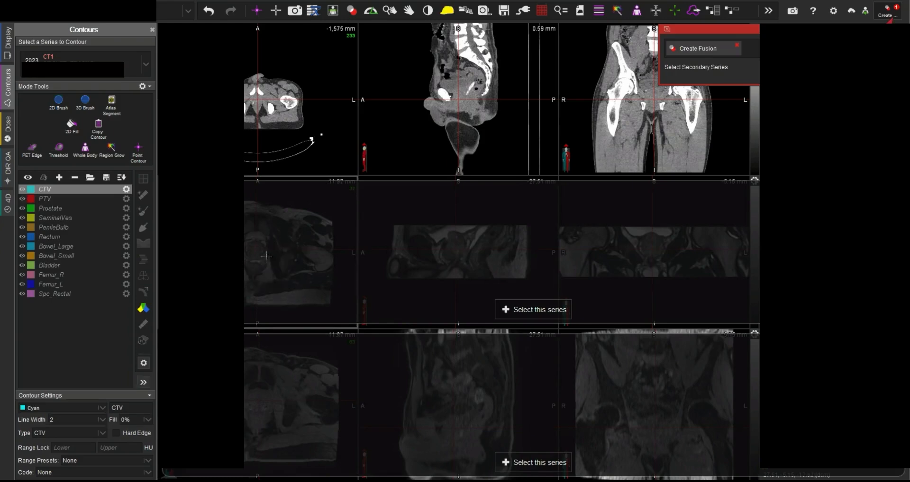
{"action": "scroll", "coordinate": [267, 257], "scroll_direction": "down", "scroll_amount": 7}
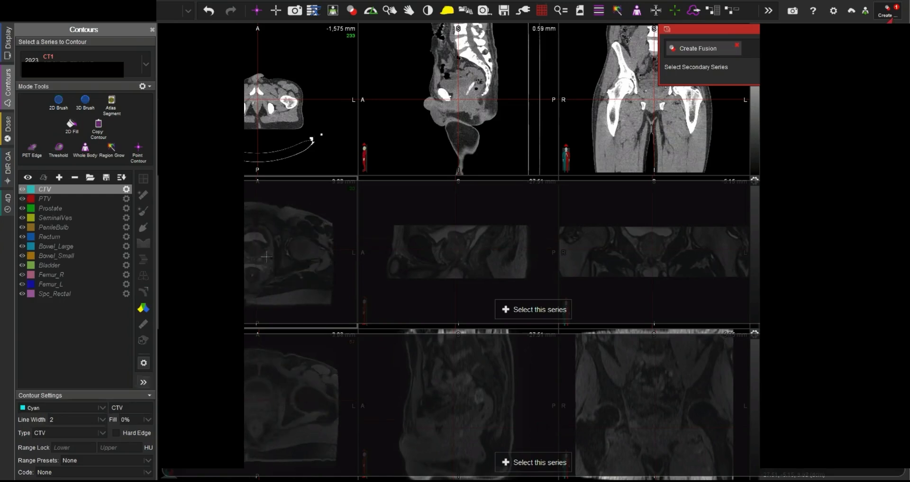
{"action": "scroll", "coordinate": [266, 257], "scroll_direction": "down", "scroll_amount": 4}
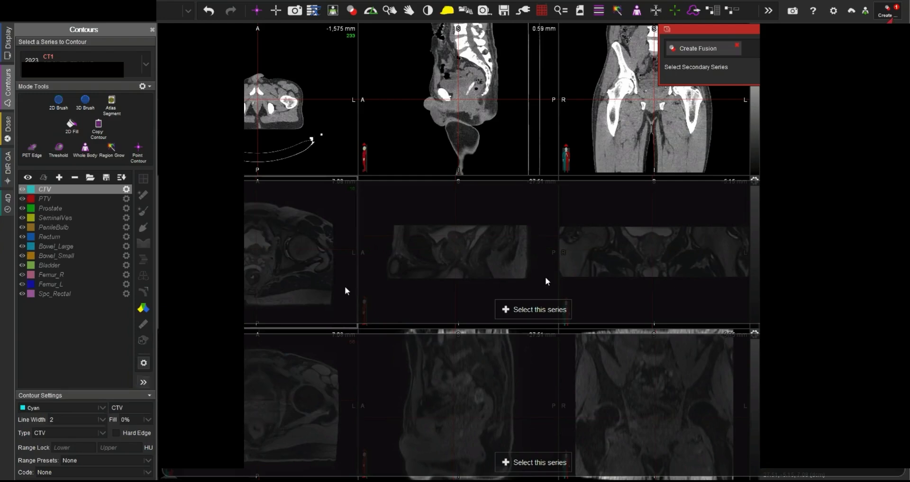
{"action": "left_click", "coordinate": [540, 309]}
{"action": "left_click", "coordinate": [454, 250]}
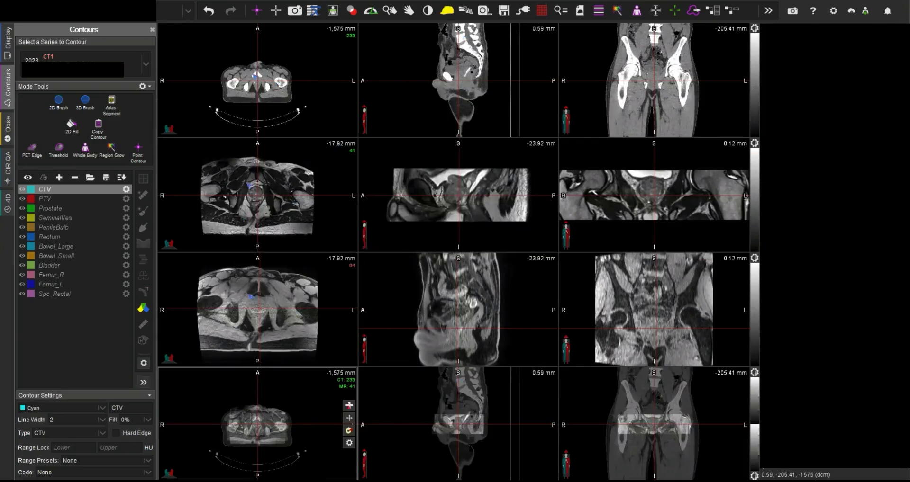
Step: Check the automatic registration by blending the fused view back and forth between CT and MR
{"action": "scroll", "coordinate": [257, 424], "scroll_direction": "up", "scroll_amount": 5}
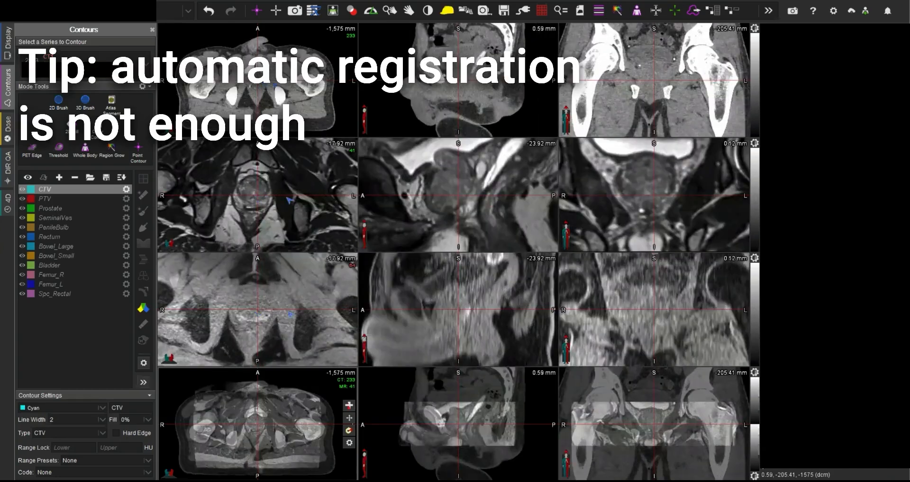
{"action": "left_click", "coordinate": [349, 405]}
{"action": "left_click", "coordinate": [348, 405]}
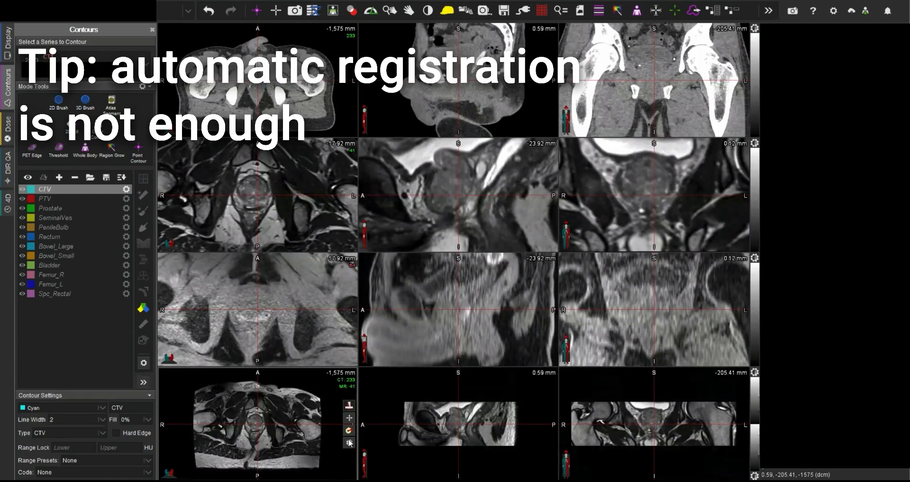
{"action": "left_click", "coordinate": [349, 443]}
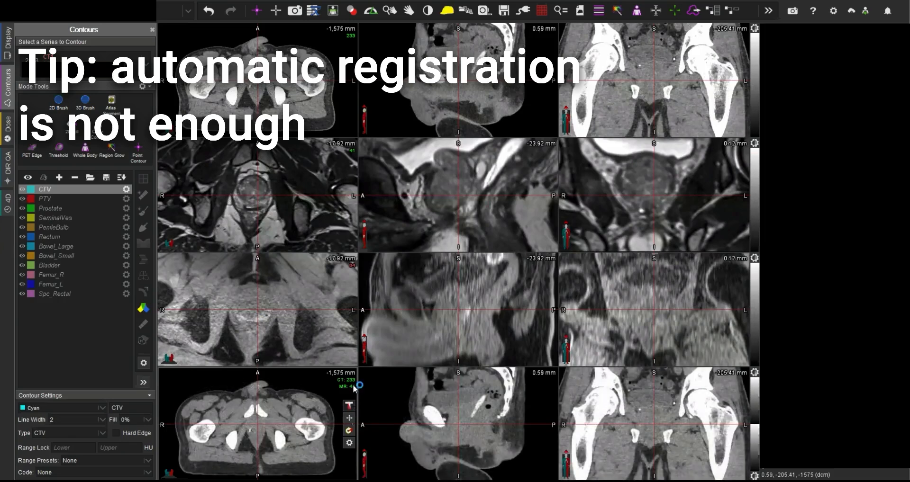
{"action": "left_click_drag", "start_coordinate": [353, 385], "coordinate": [350, 443]}
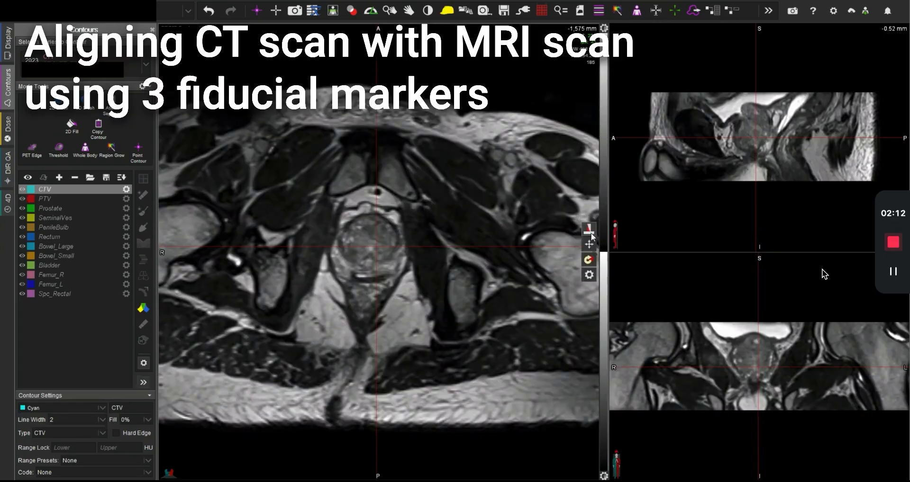
Step: Show only the CT in the enlarged fused view and examine the axial slices for the three prostate fiducial markers
{"action": "left_click_drag", "start_coordinate": [592, 237], "coordinate": [592, 157]}
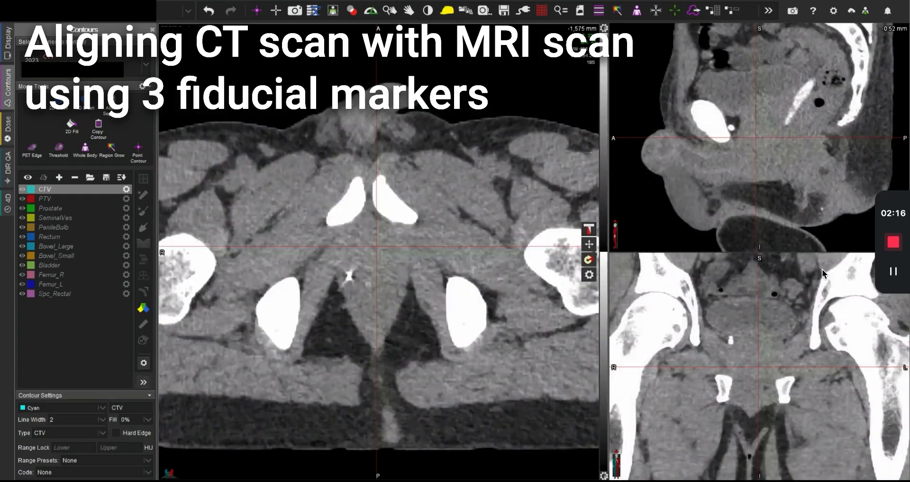
{"action": "left_click", "coordinate": [349, 275]}
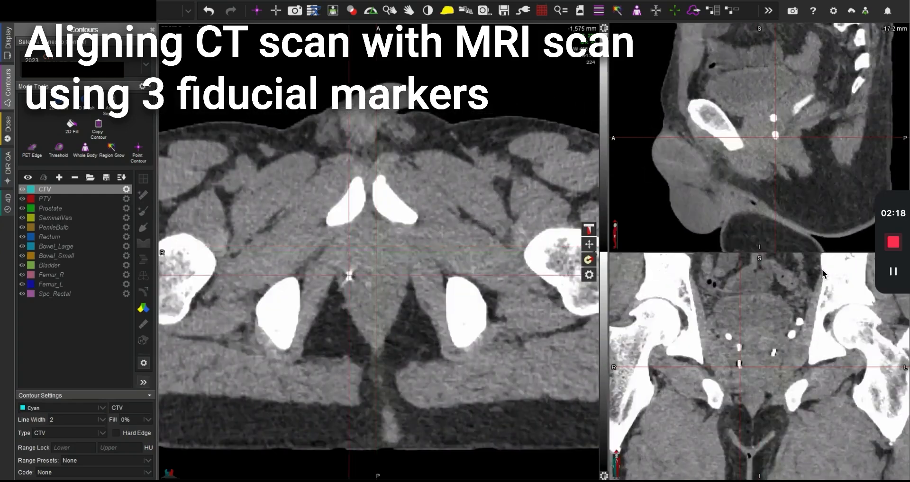
{"action": "scroll", "coordinate": [385, 262], "scroll_direction": "down", "scroll_amount": 13}
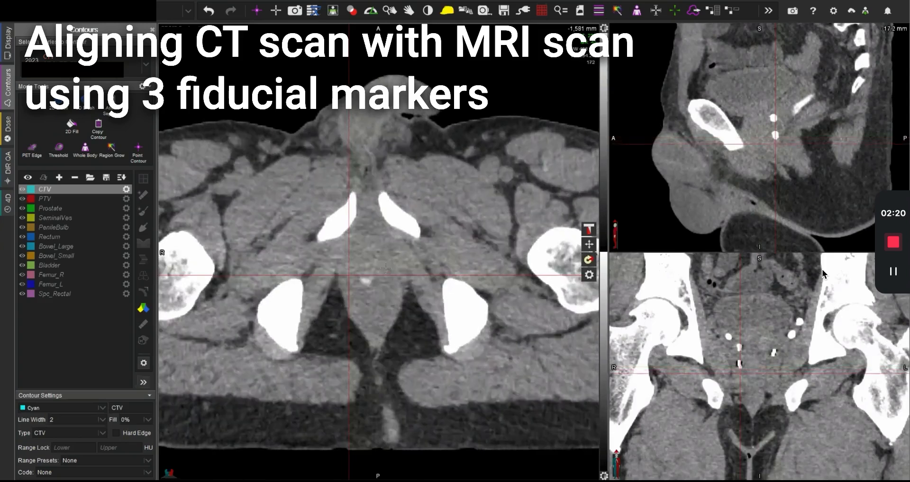
{"action": "scroll", "coordinate": [387, 271], "scroll_direction": "up", "scroll_amount": 13}
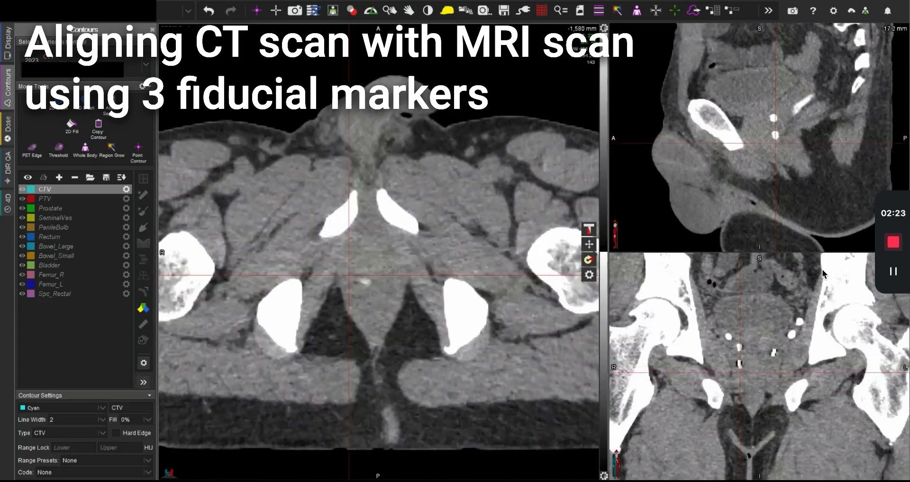
{"action": "scroll", "coordinate": [387, 262], "scroll_direction": "up", "scroll_amount": 9}
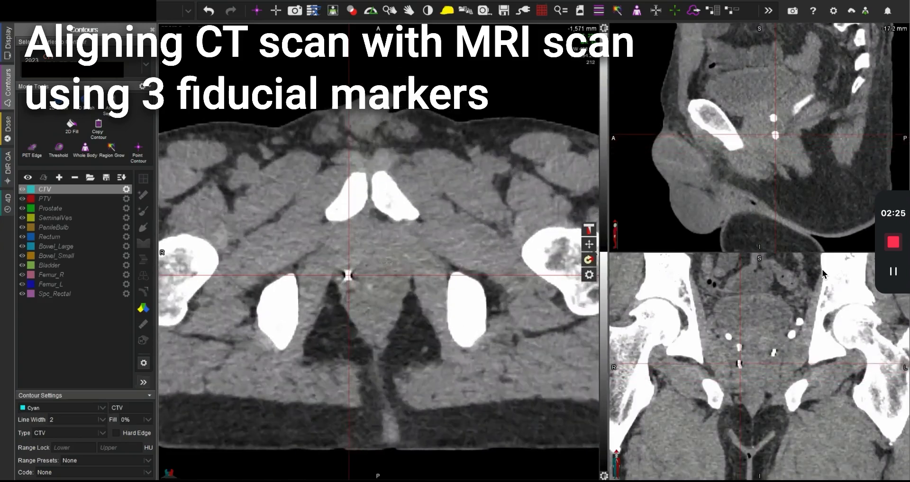
{"action": "scroll", "coordinate": [386, 260], "scroll_direction": "up", "scroll_amount": 9}
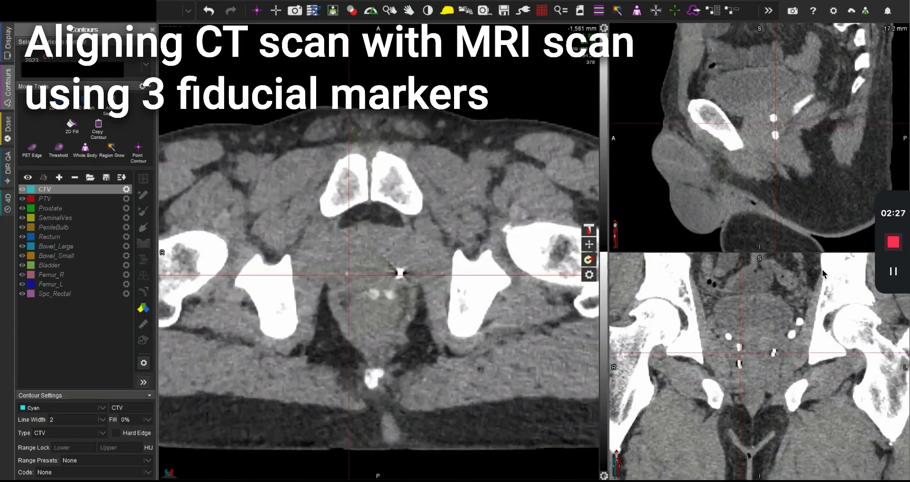
{"action": "scroll", "coordinate": [387, 256], "scroll_direction": "down", "scroll_amount": 4}
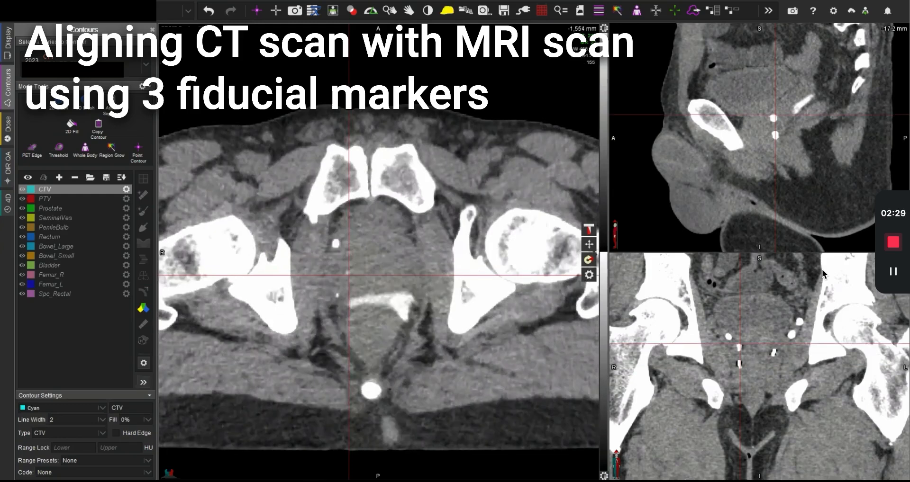
{"action": "scroll", "coordinate": [386, 260], "scroll_direction": "down", "scroll_amount": 10}
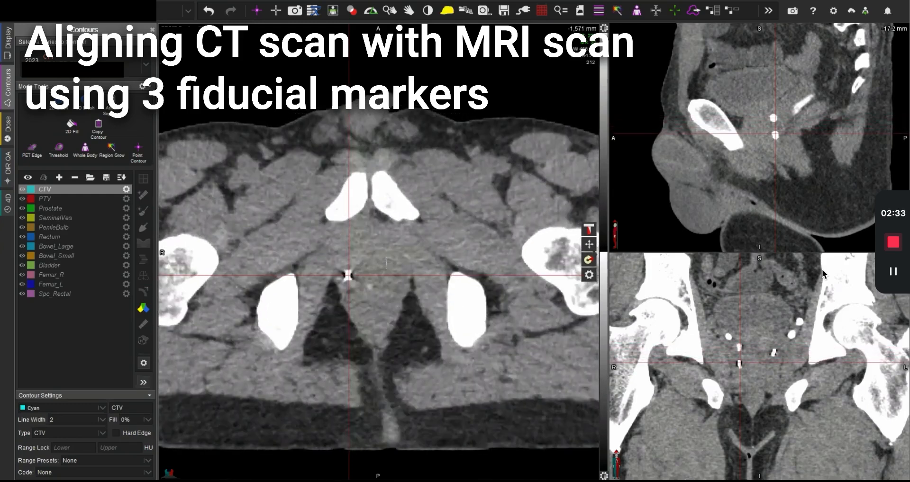
{"action": "scroll", "coordinate": [387, 260], "scroll_direction": "up", "scroll_amount": 17}
{"action": "scroll", "coordinate": [386, 255], "scroll_direction": "up", "scroll_amount": 1}
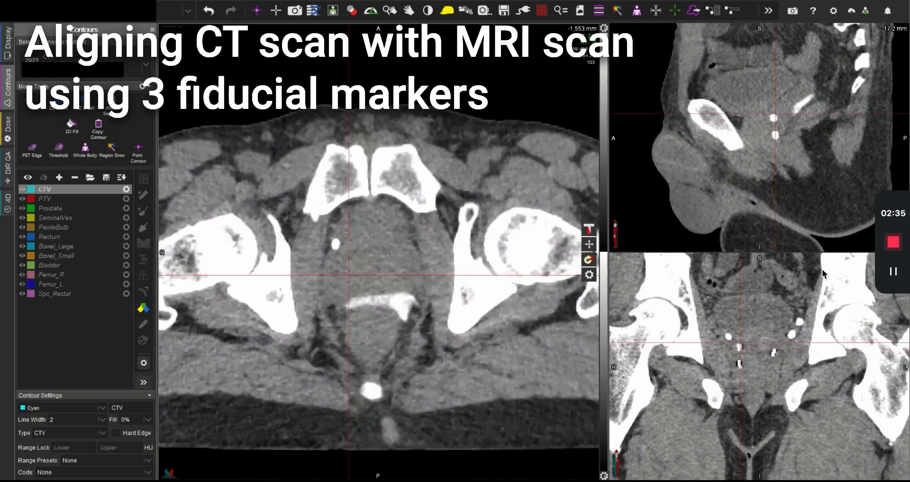
{"action": "scroll", "coordinate": [336, 295], "scroll_direction": "down", "scroll_amount": 4}
{"action": "scroll", "coordinate": [336, 295], "scroll_direction": "up", "scroll_amount": 2}
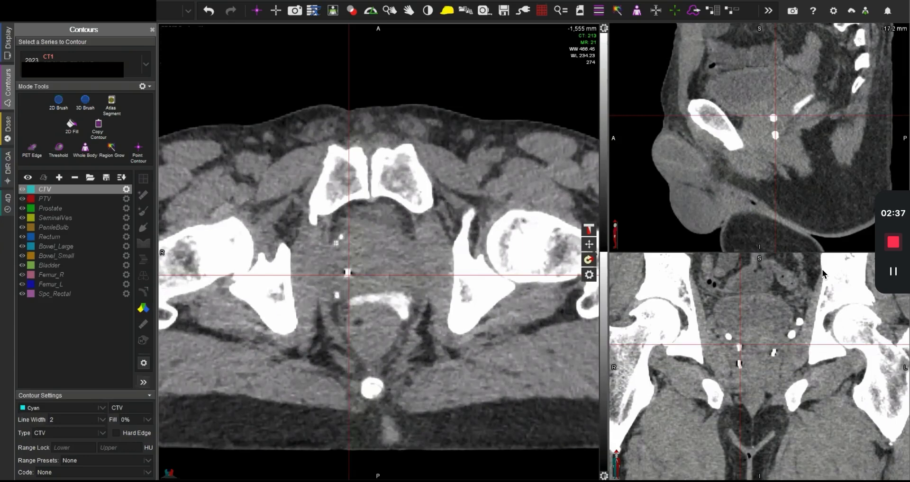
Step: Inspect the small calcifications beside the prostate in all three planes to tell phleboliths from fiducial markers
{"action": "left_click", "coordinate": [336, 295]}
{"action": "left_click", "coordinate": [337, 243]}
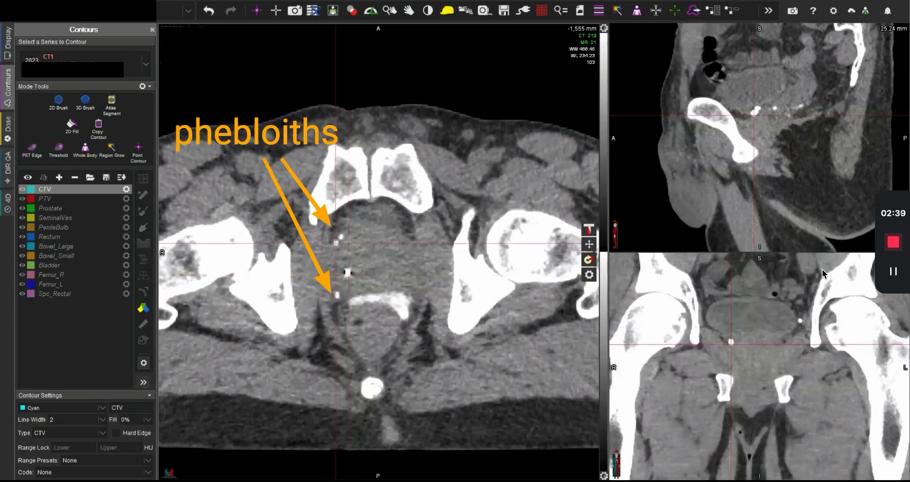
{"action": "left_click", "coordinate": [341, 237]}
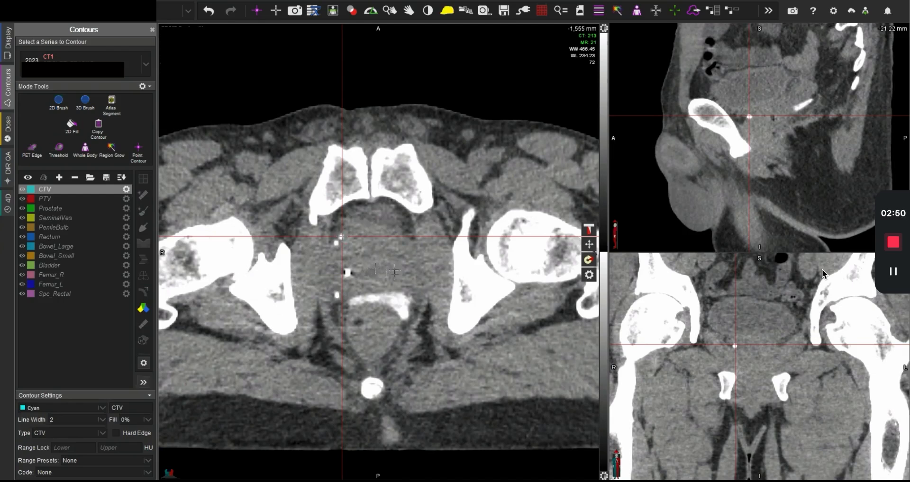
{"action": "left_click", "coordinate": [376, 268]}
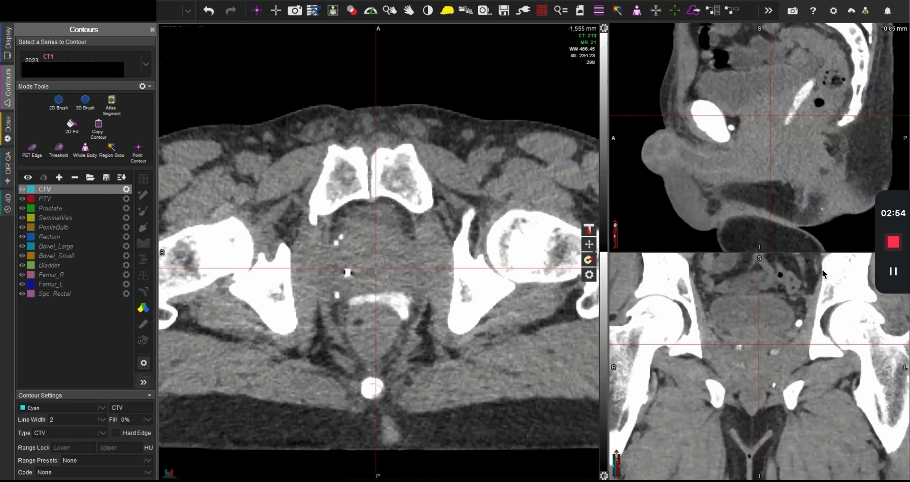
{"action": "scroll", "coordinate": [382, 258], "scroll_direction": "down", "scroll_amount": 5}
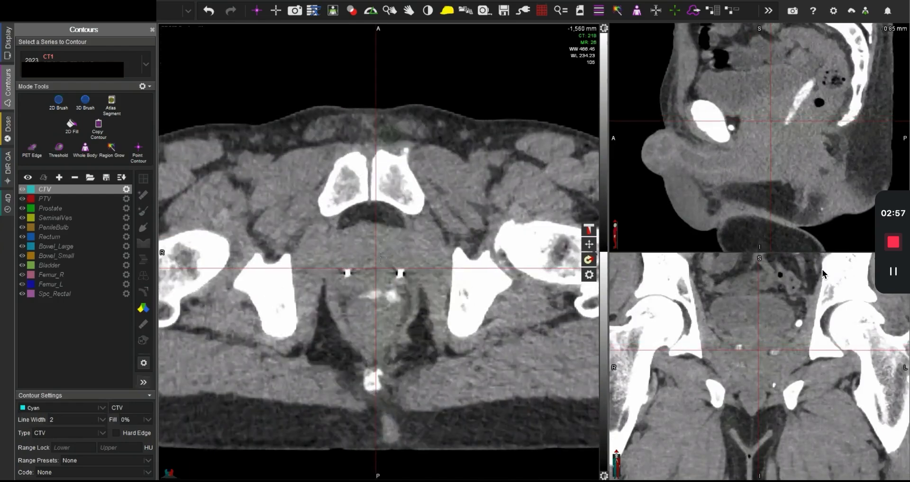
{"action": "left_click", "coordinate": [255, 11]}
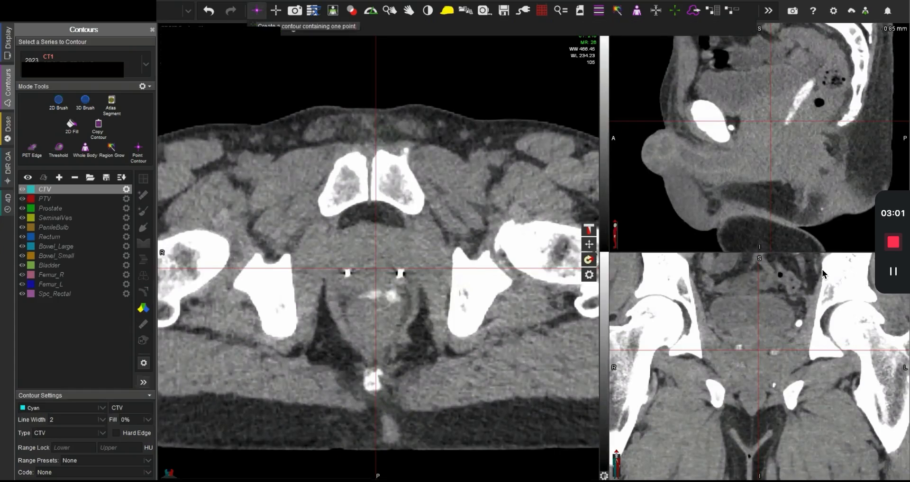
{"action": "left_click", "coordinate": [256, 14]}
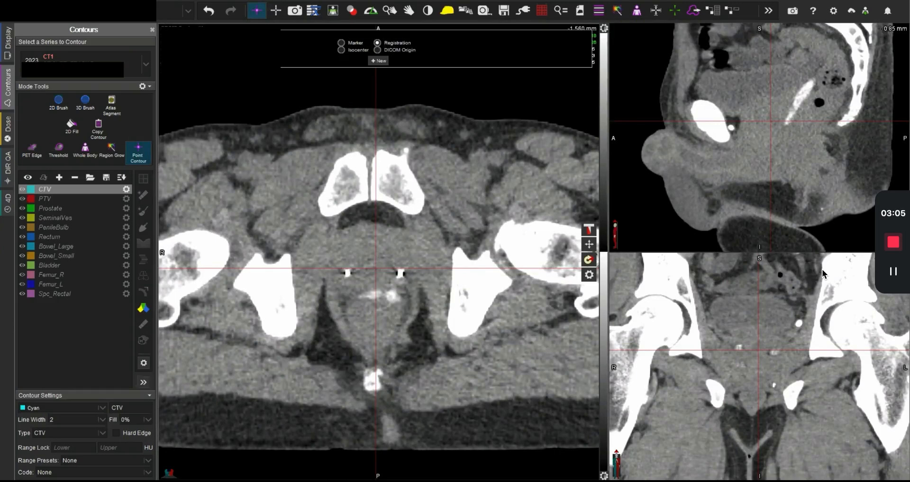
{"action": "scroll", "coordinate": [380, 262], "scroll_direction": "down", "scroll_amount": 5}
{"action": "scroll", "coordinate": [380, 262], "scroll_direction": "down", "scroll_amount": 3}
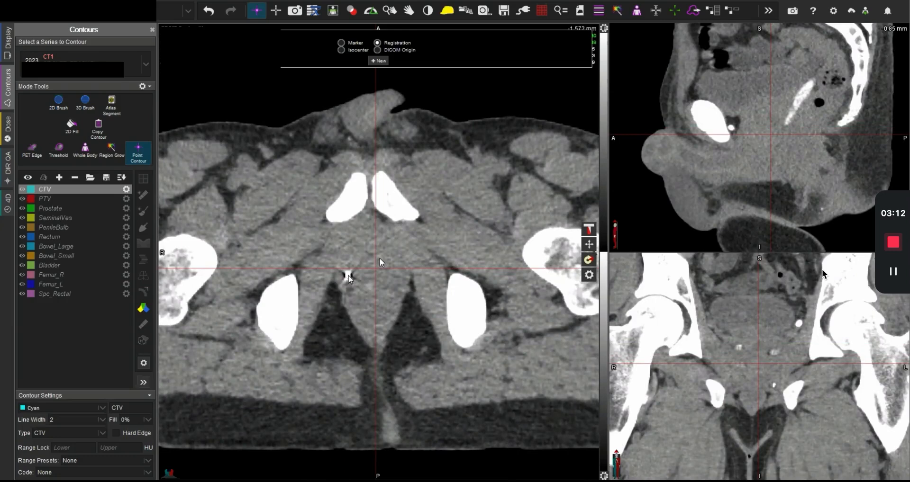
{"action": "key", "text": "Escape"}
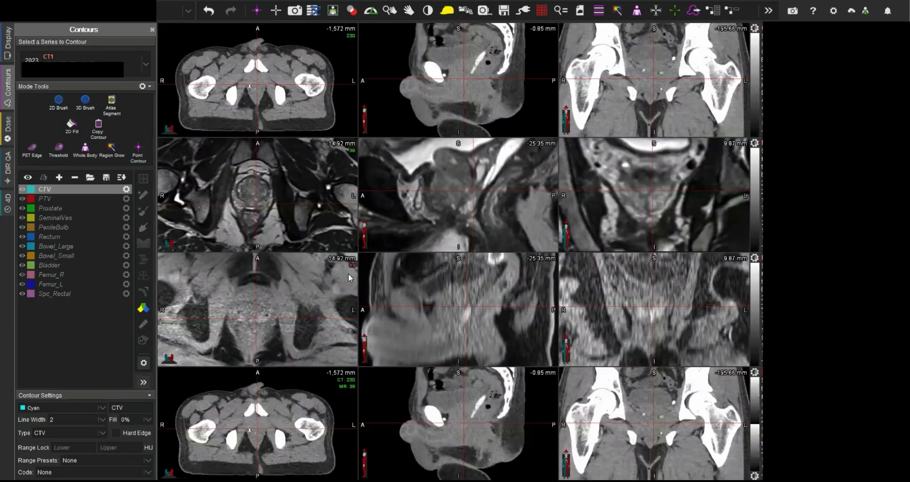
Step: Adjust the CT window level manually until soft tissue is dark and only dense structures stand out
{"action": "left_click", "coordinate": [262, 96]}
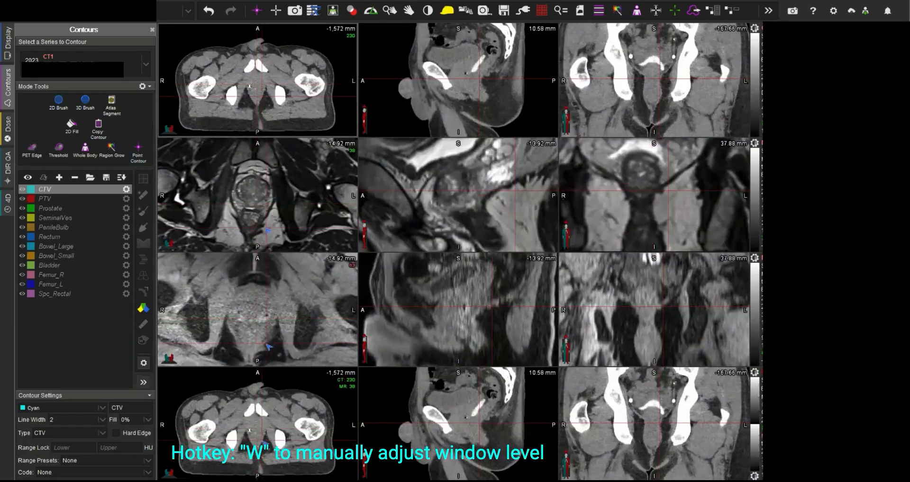
{"action": "key", "text": "w"}
{"action": "mouse_move", "coordinate": [238, 100]}
{"action": "left_mouse_down"}
{"action": "mouse_move", "coordinate": [265, 85]}
{"action": "mouse_move", "coordinate": [258, 118]}
{"action": "left_mouse_up"}
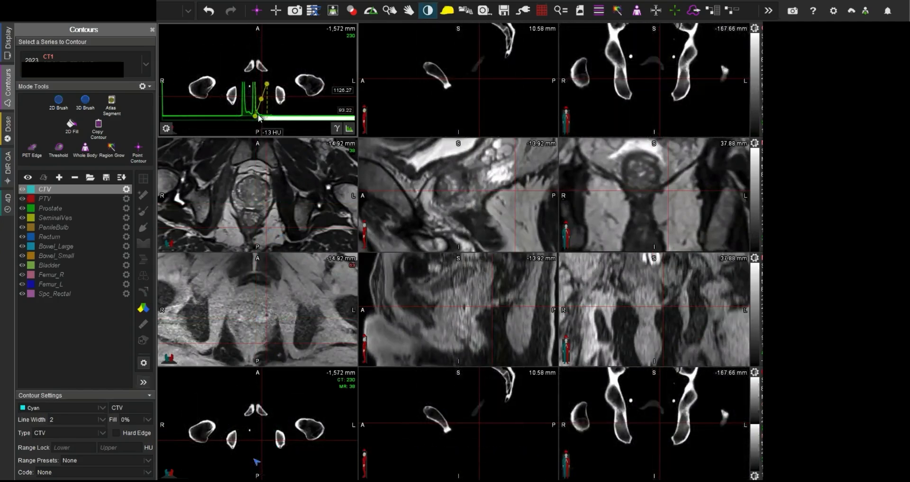
Step: Centre the crosshairs on the lowest fiducial marker, check it in all three CT planes, and create a registration point contour there
{"action": "left_click", "coordinate": [251, 88]}
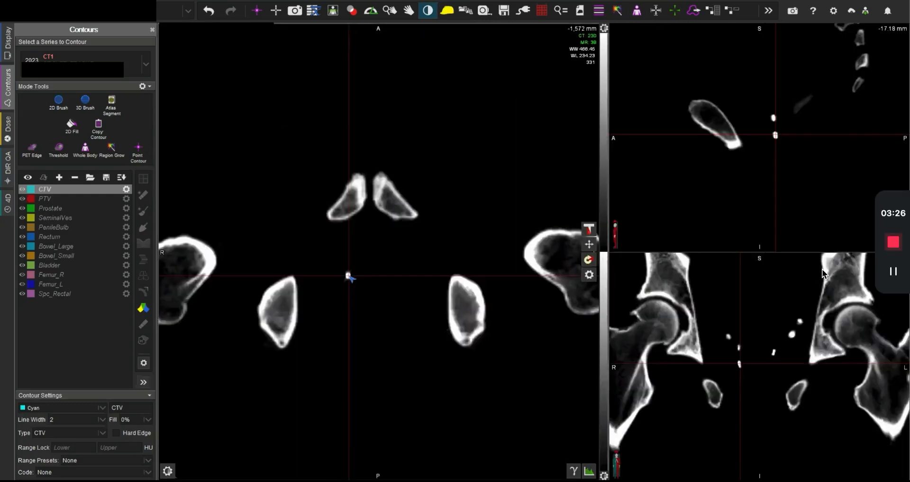
{"action": "key", "text": "Escape"}
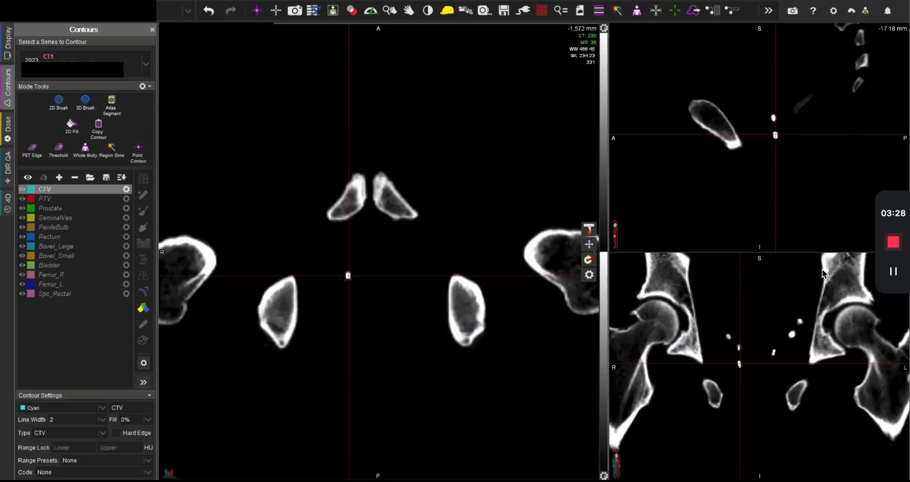
{"action": "left_click", "coordinate": [348, 276]}
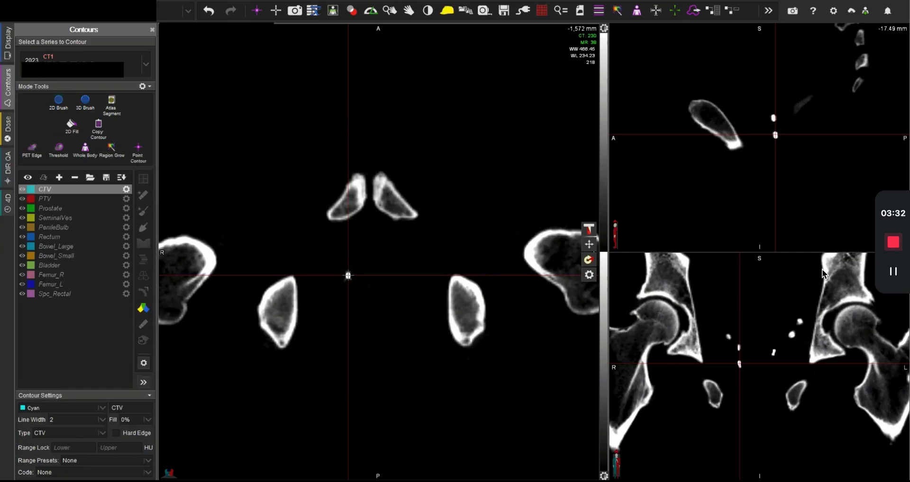
{"action": "key", "text": "space"}
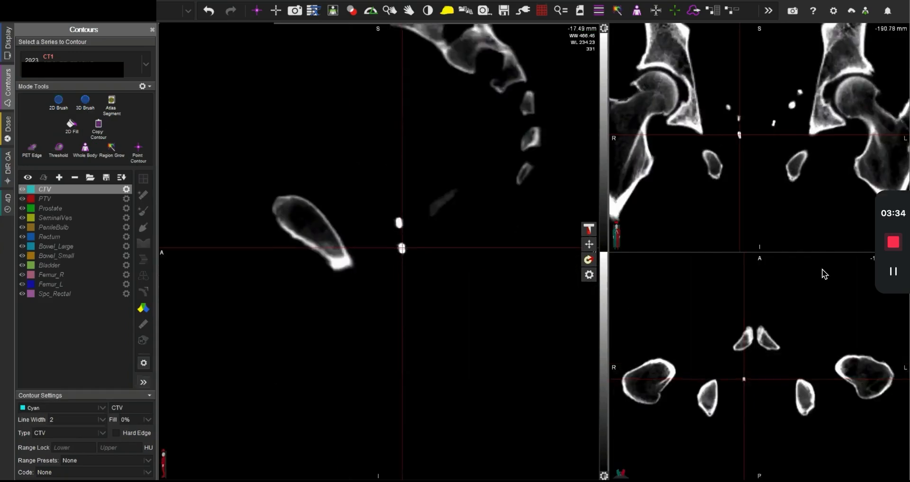
{"action": "key", "text": "v"}
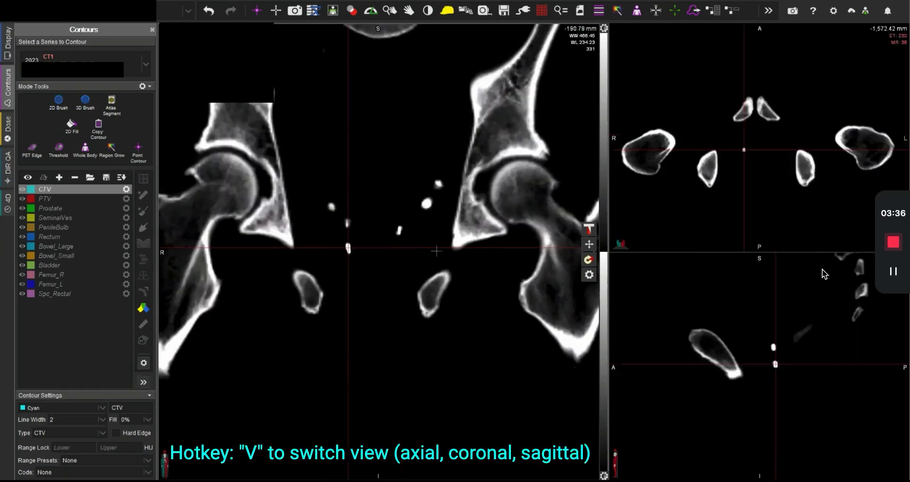
{"action": "key", "text": "v"}
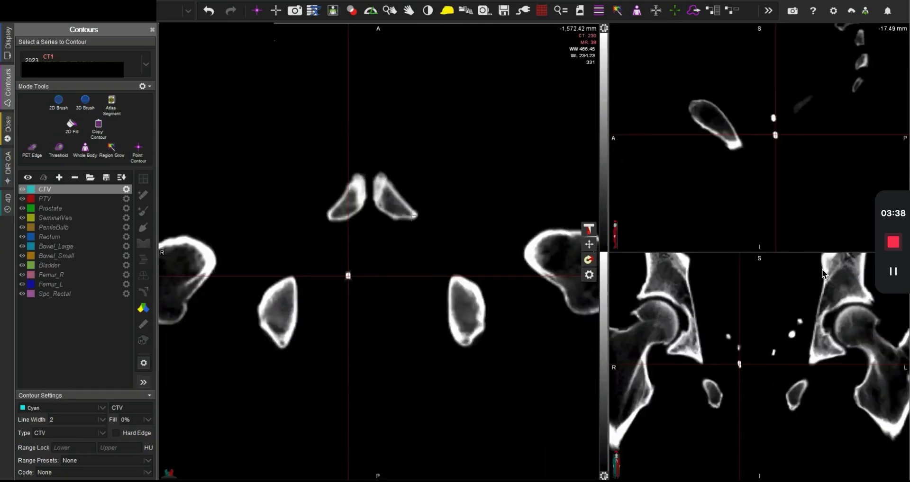
{"action": "left_click", "coordinate": [257, 11]}
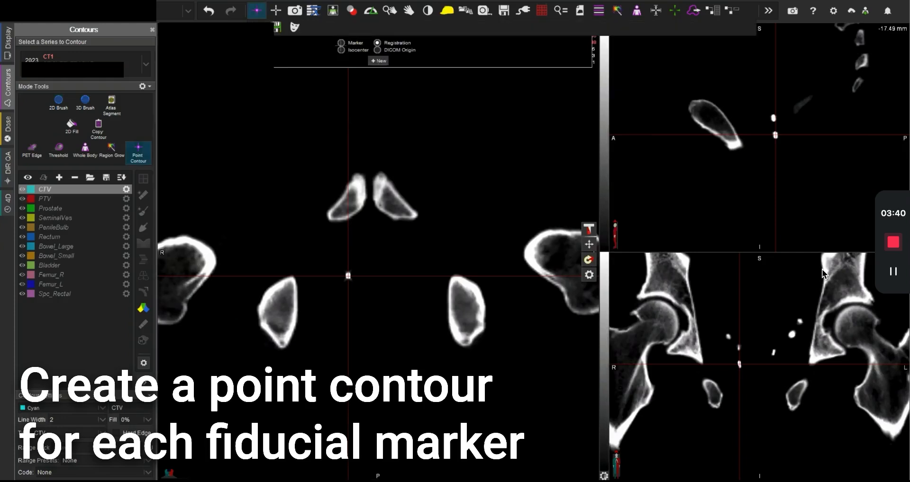
{"action": "left_click", "coordinate": [378, 61]}
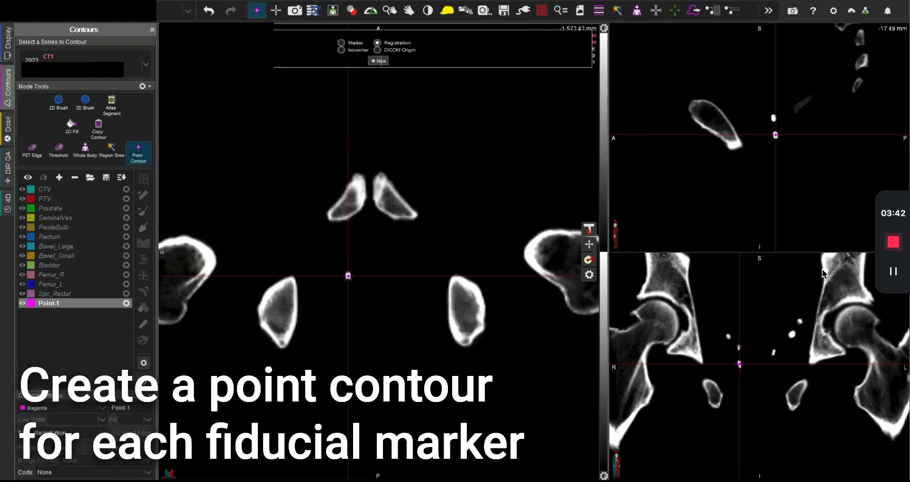
Step: Centre the crosshairs on the fiducial marker on the patient's left in all planes and add a second registration point contour
{"action": "scroll", "coordinate": [419, 311], "scroll_direction": "up", "scroll_amount": 5}
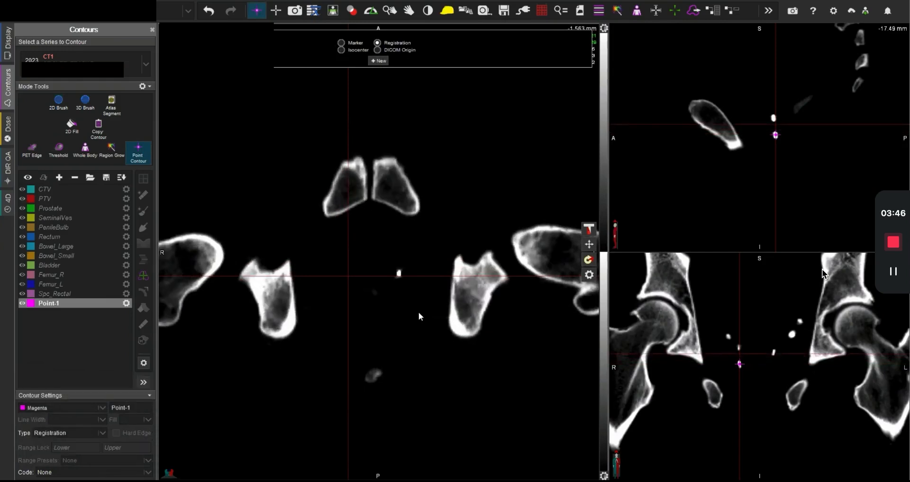
{"action": "left_click", "coordinate": [399, 273]}
{"action": "key", "text": "space"}
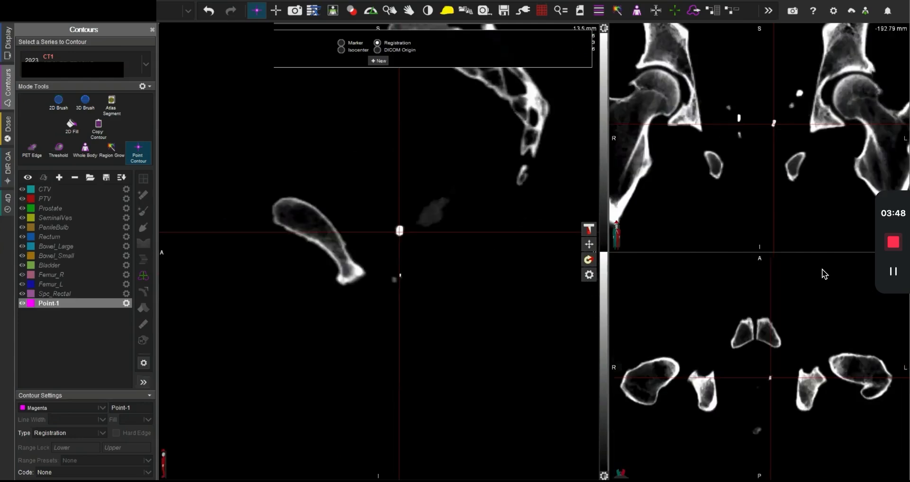
{"action": "left_click", "coordinate": [400, 232]}
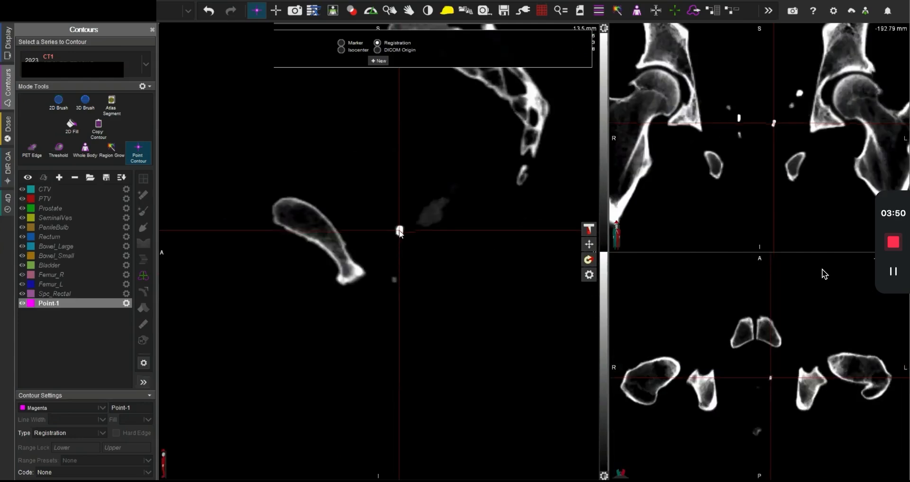
{"action": "key", "text": "space"}
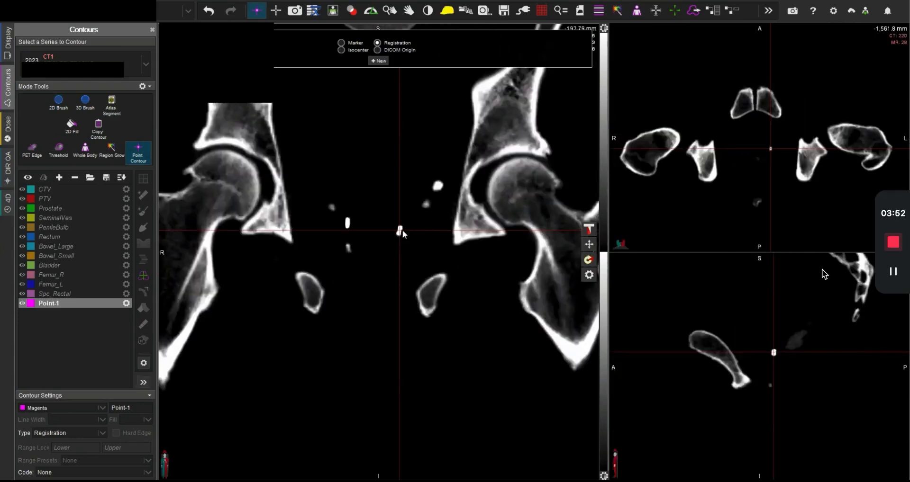
{"action": "key", "text": "space"}
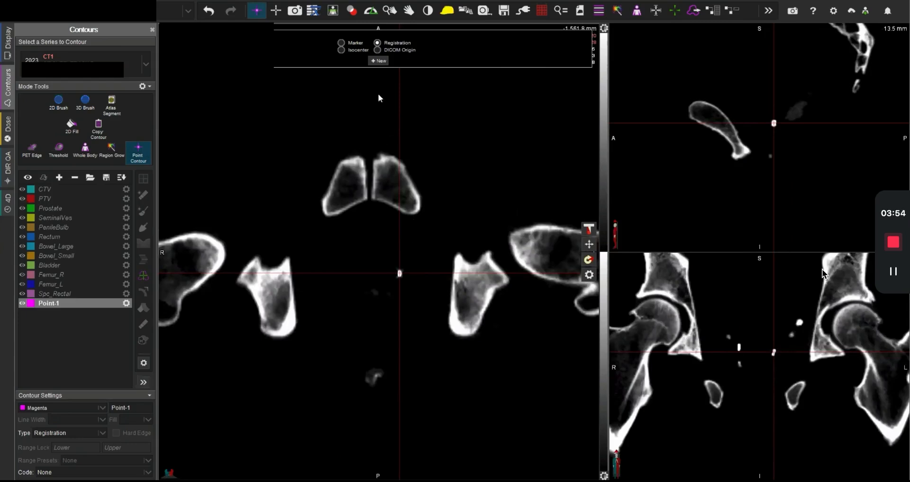
{"action": "left_click", "coordinate": [378, 61]}
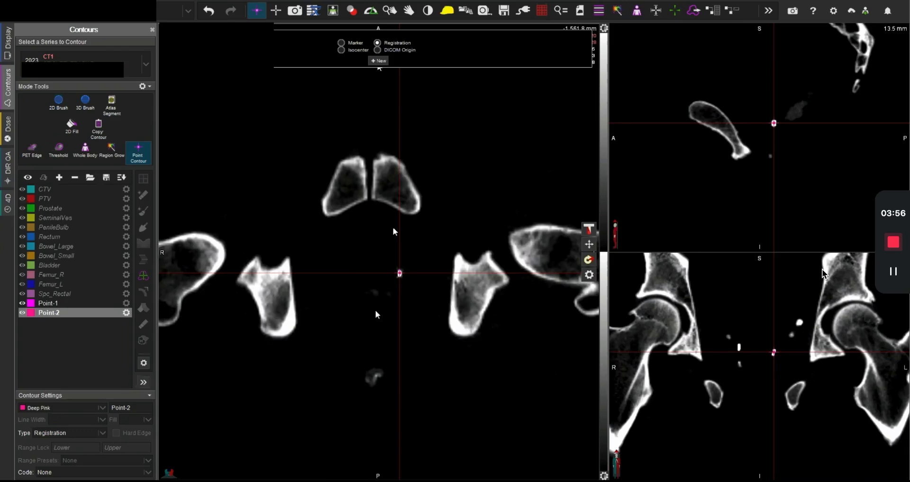
Step: Centre the crosshairs on the upper fiducial marker on the patient's right and add a third registration point contour
{"action": "scroll", "coordinate": [393, 227], "scroll_direction": "up", "scroll_amount": 3}
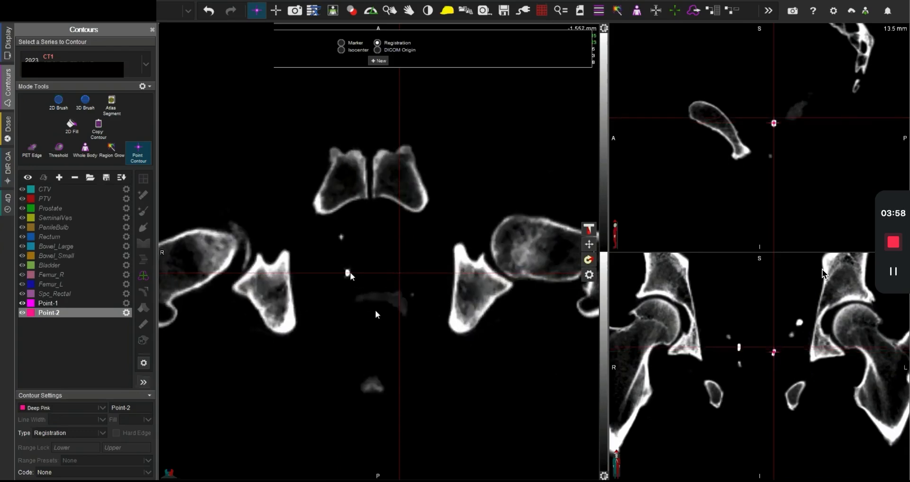
{"action": "left_click", "coordinate": [348, 274]}
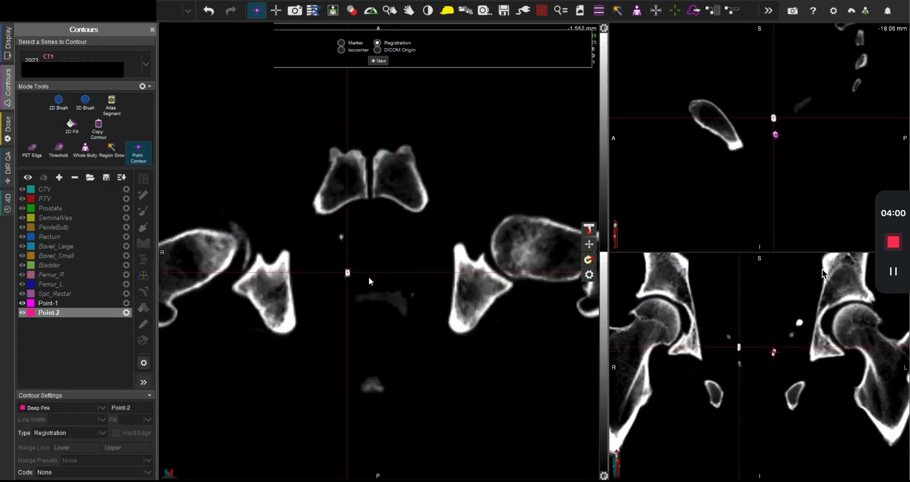
{"action": "key", "text": "space"}
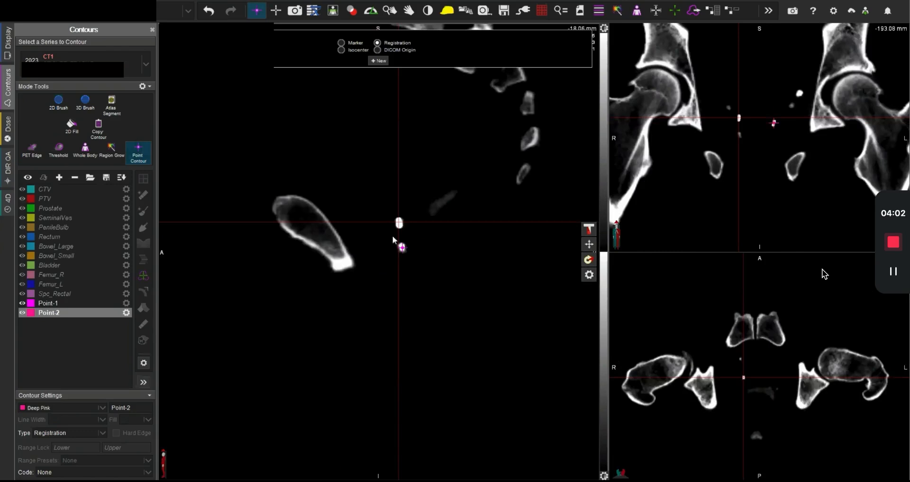
{"action": "key", "text": "space"}
{"action": "key", "text": "space"}
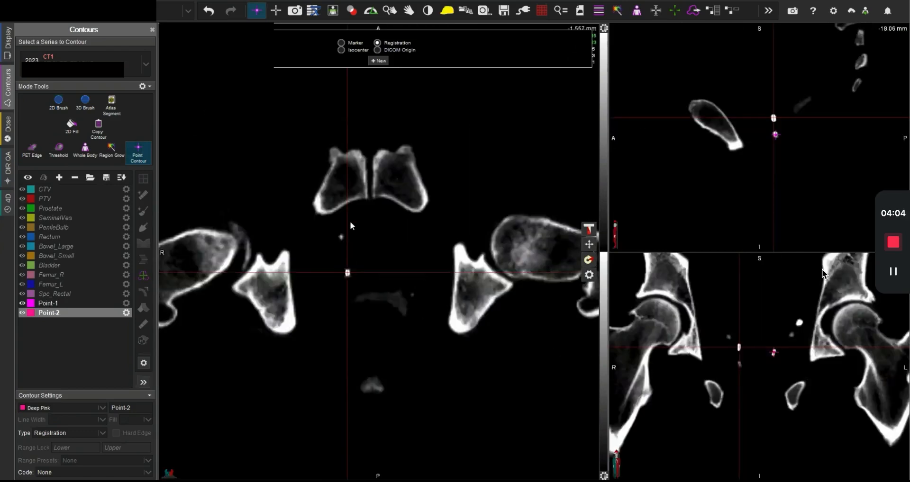
{"action": "left_click", "coordinate": [379, 61]}
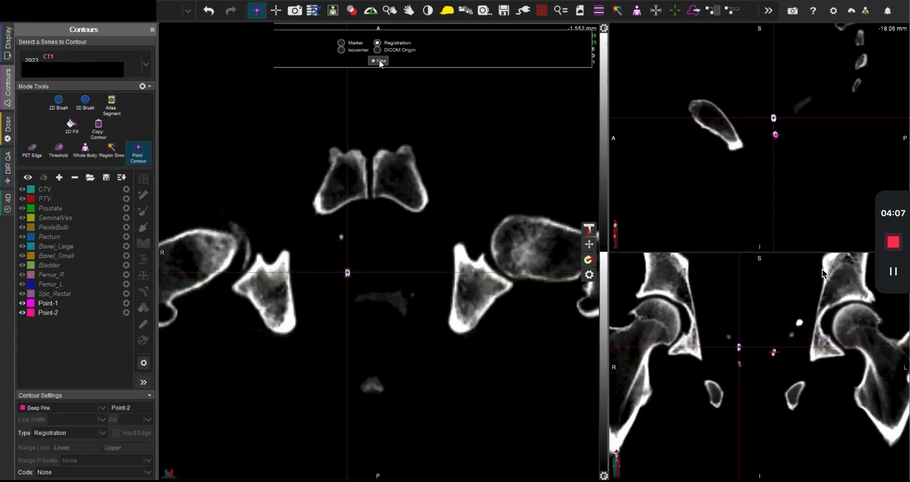
Step: Return to the layout with all series and apply the Soft Tissue window preset to the CT
{"action": "double_click", "coordinate": [412, 264]}
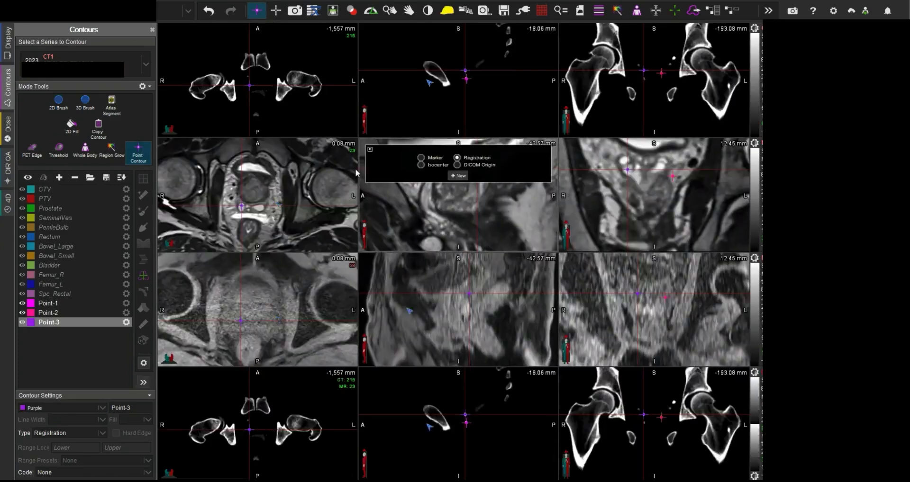
{"action": "left_click", "coordinate": [166, 128]}
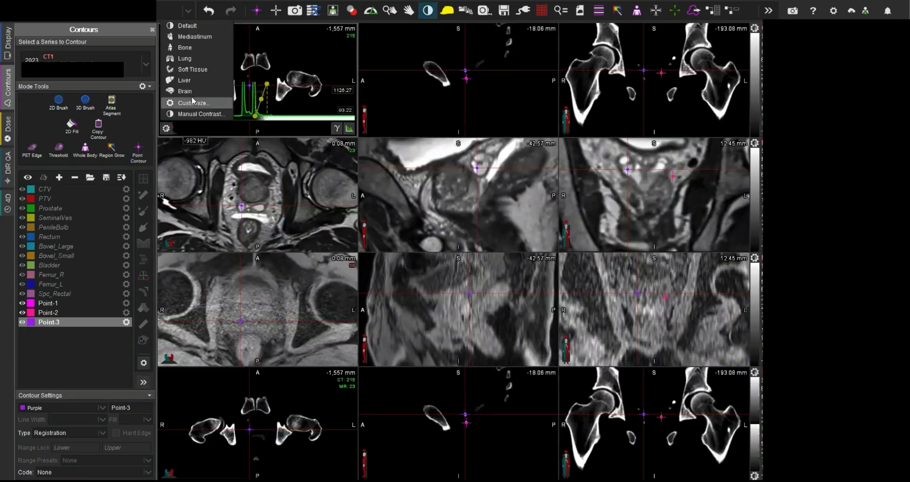
{"action": "left_click", "coordinate": [202, 73]}
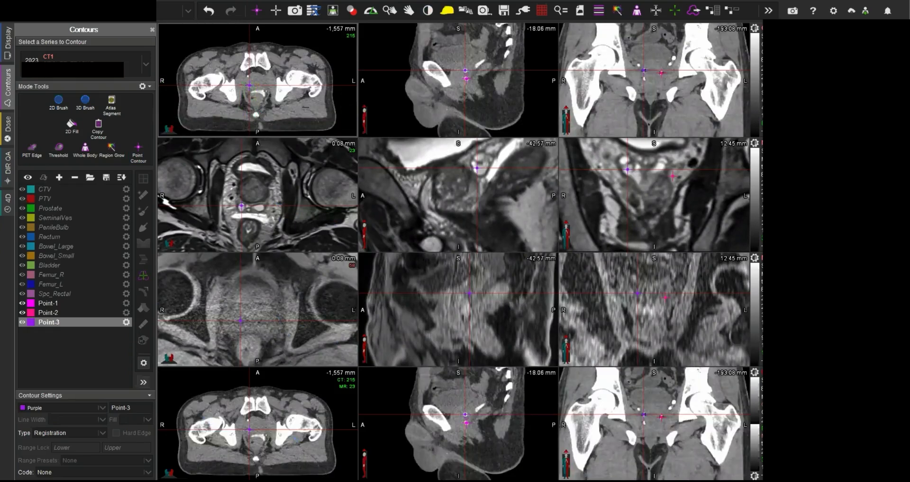
Step: Centre and enlarge all series on the prostate, then examine the axial MR slices for the dark voids of the fiducial markers
{"action": "left_click", "coordinate": [254, 192]}
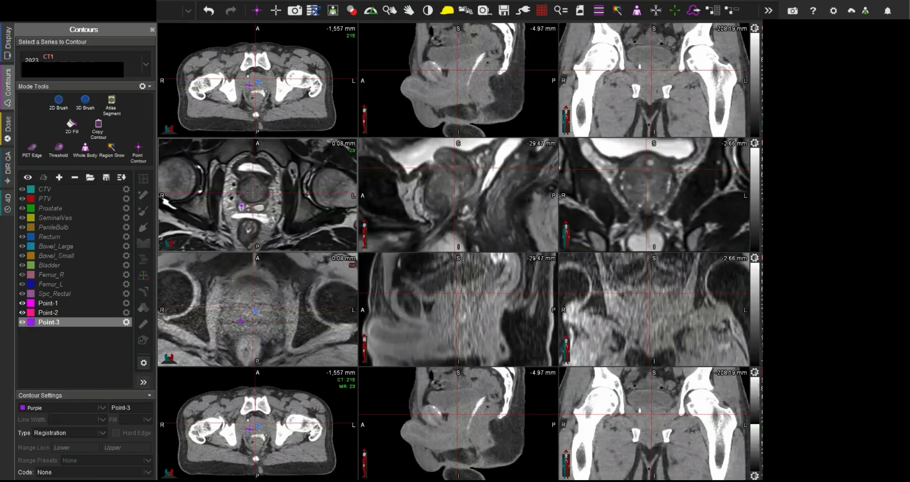
{"action": "scroll", "coordinate": [256, 193], "scroll_direction": "up", "scroll_amount": 4}
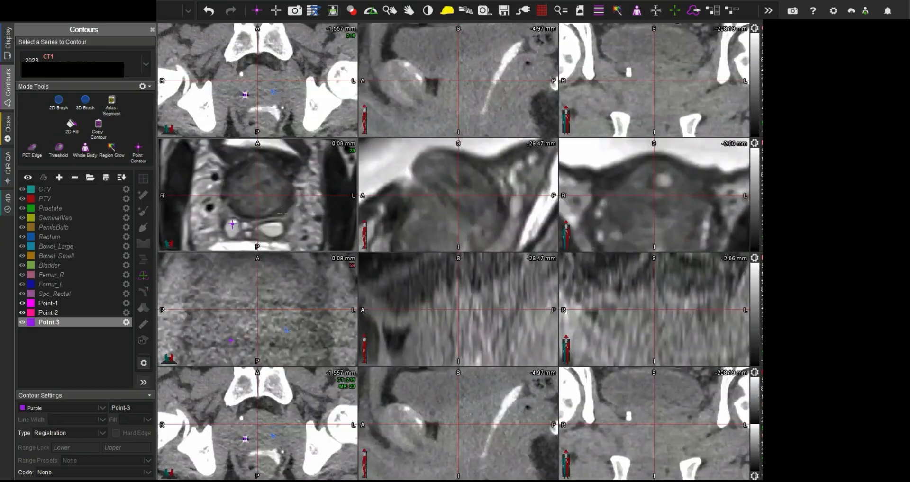
{"action": "scroll", "coordinate": [277, 212], "scroll_direction": "down", "scroll_amount": 3}
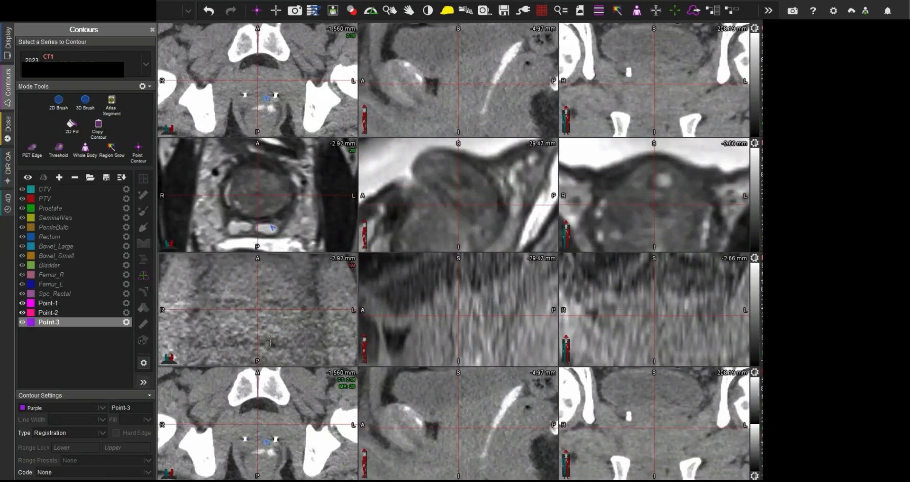
{"action": "scroll", "coordinate": [269, 228], "scroll_direction": "down", "scroll_amount": 5}
{"action": "scroll", "coordinate": [270, 341], "scroll_direction": "down", "scroll_amount": 6}
{"action": "scroll", "coordinate": [270, 341], "scroll_direction": "down", "scroll_amount": 3}
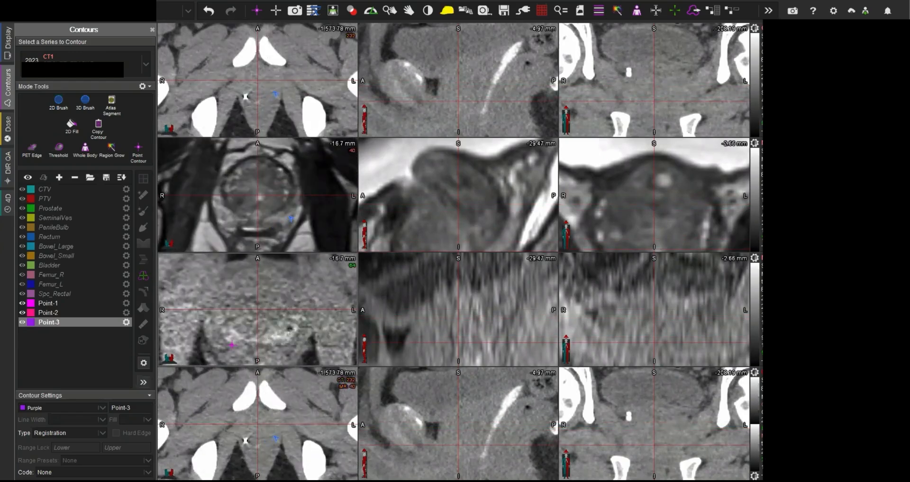
{"action": "scroll", "coordinate": [288, 334], "scroll_direction": "up", "scroll_amount": 3}
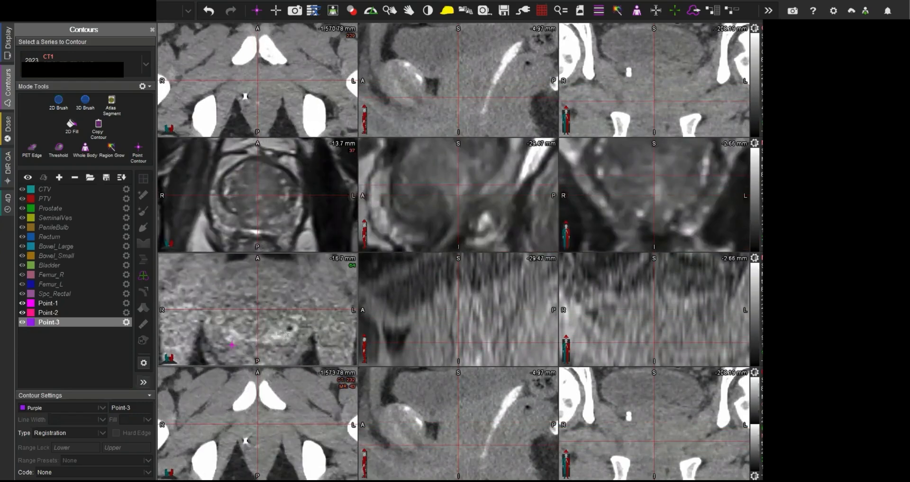
{"action": "scroll", "coordinate": [235, 325], "scroll_direction": "down", "scroll_amount": 9}
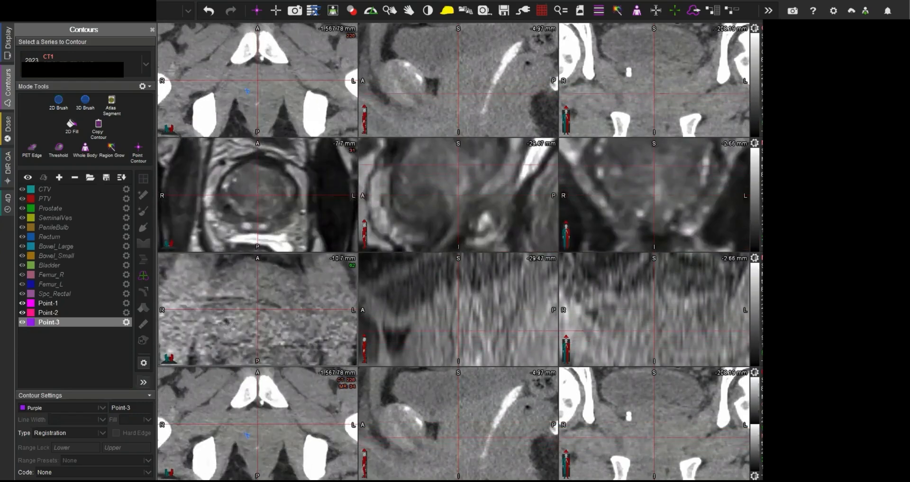
{"action": "scroll", "coordinate": [228, 321], "scroll_direction": "down", "scroll_amount": 6}
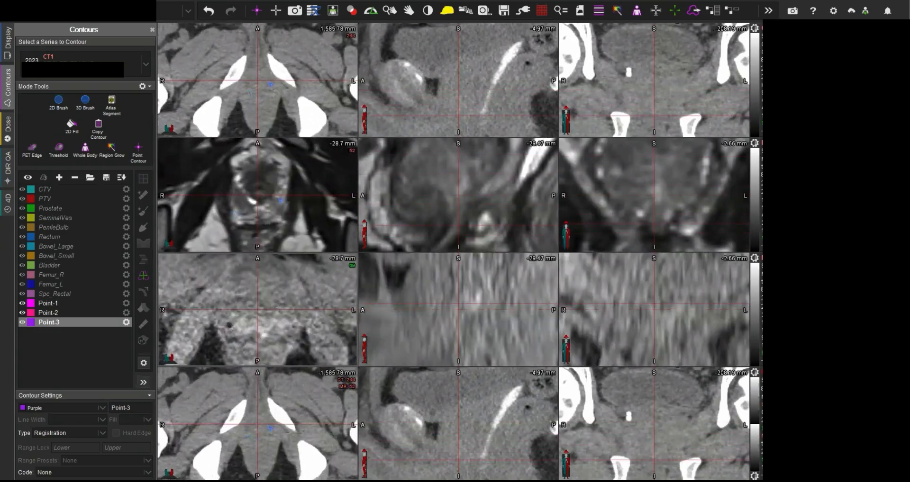
Step: Find the slice showing the lowest marker's dark void in the second MR series and centre the crosshairs on it
{"action": "scroll", "coordinate": [247, 332], "scroll_direction": "up", "scroll_amount": 1}
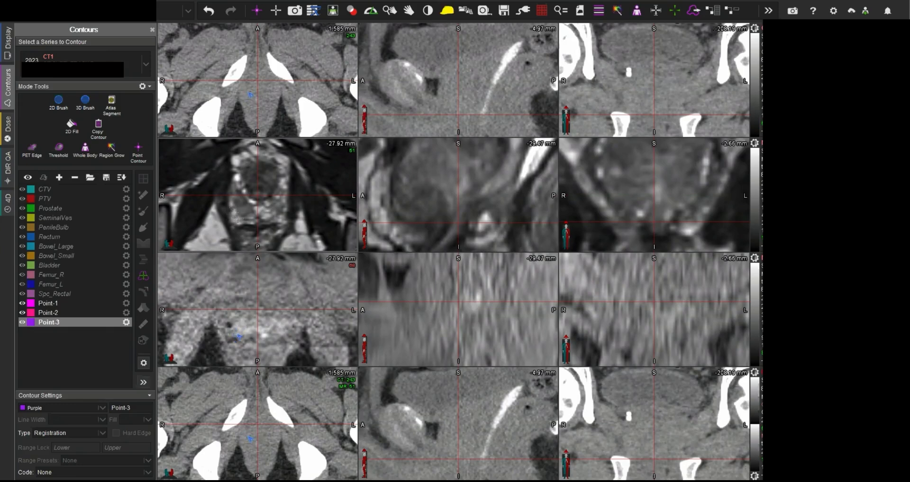
{"action": "scroll", "coordinate": [239, 336], "scroll_direction": "up", "scroll_amount": 2}
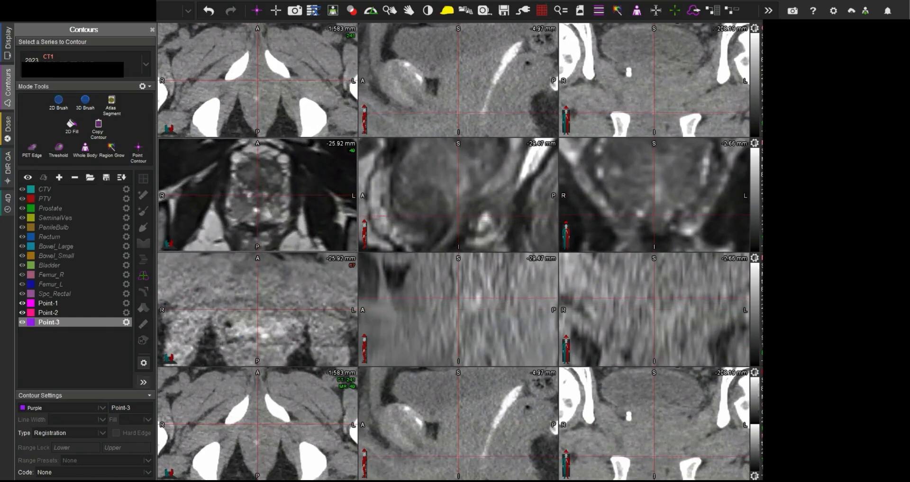
{"action": "scroll", "coordinate": [239, 332], "scroll_direction": "down", "scroll_amount": 1}
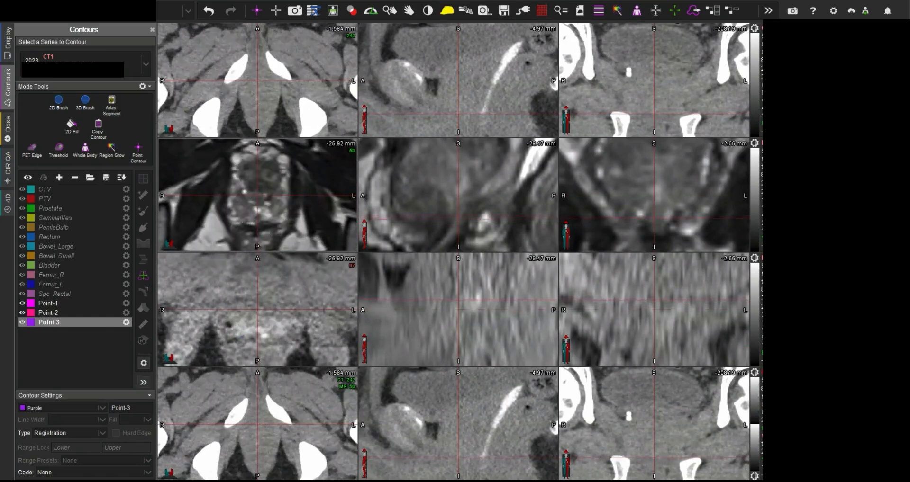
{"action": "left_click", "coordinate": [229, 327]}
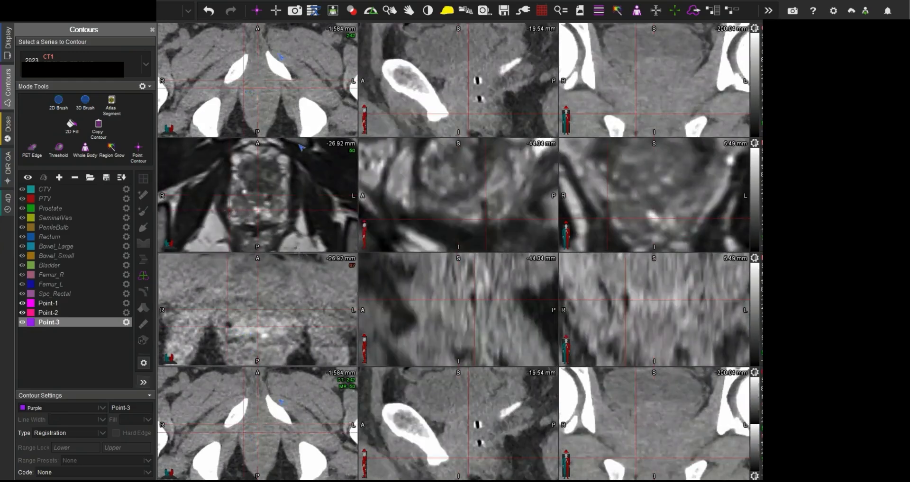
Step: Find the axial slice showing the dark void of the marker on the patient's left and centre the crosshairs on it
{"action": "scroll", "coordinate": [297, 217], "scroll_direction": "up", "scroll_amount": 3}
{"action": "scroll", "coordinate": [297, 217], "scroll_direction": "up", "scroll_amount": 3}
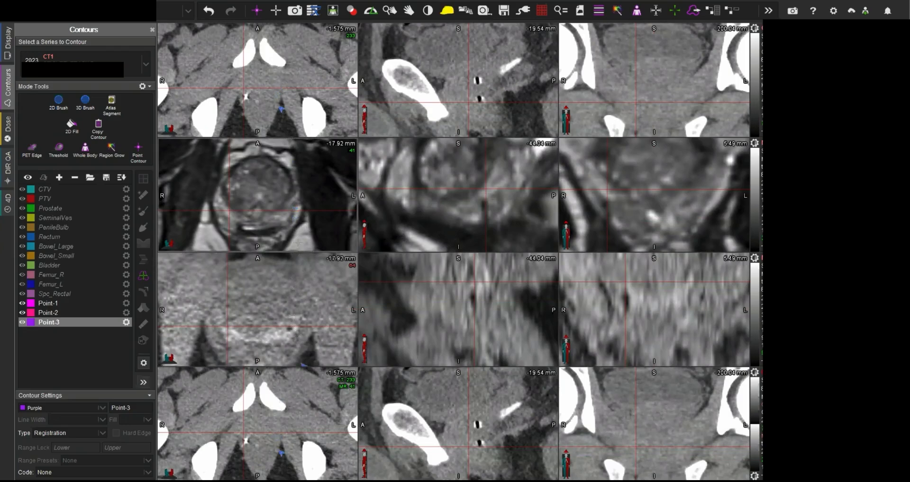
{"action": "scroll", "coordinate": [297, 342], "scroll_direction": "up", "scroll_amount": 1}
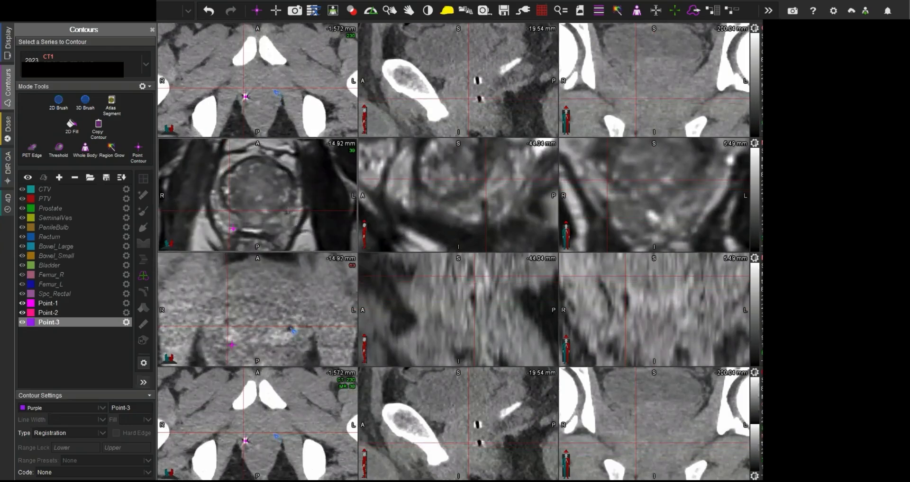
{"action": "left_click", "coordinate": [287, 212]}
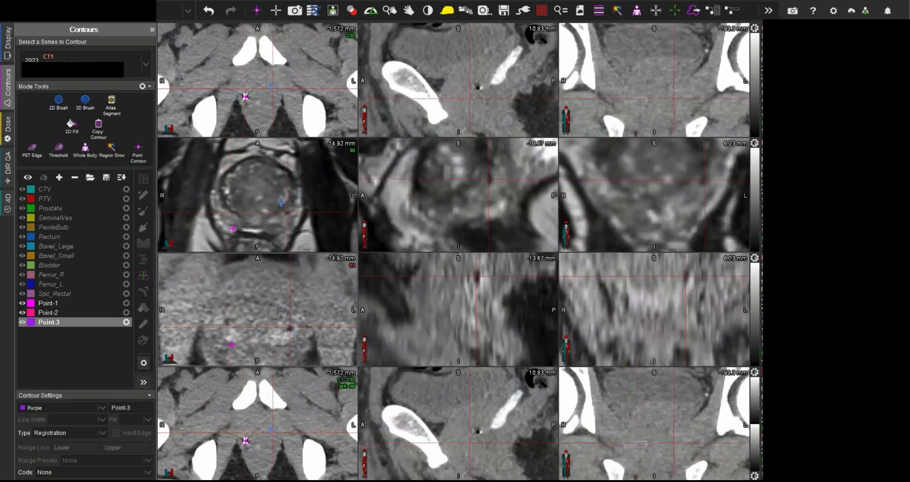
Step: Find the higher axial MR slice with the upper marker's void on the patient's right and centre the crosshairs on it
{"action": "scroll", "coordinate": [279, 314], "scroll_direction": "up", "scroll_amount": 1}
{"action": "scroll", "coordinate": [272, 315], "scroll_direction": "up", "scroll_amount": 1}
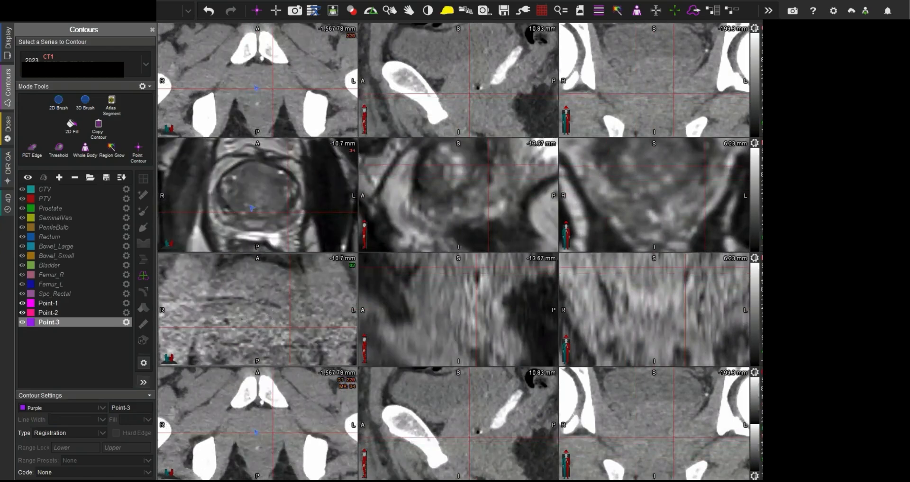
{"action": "left_click", "coordinate": [228, 210]}
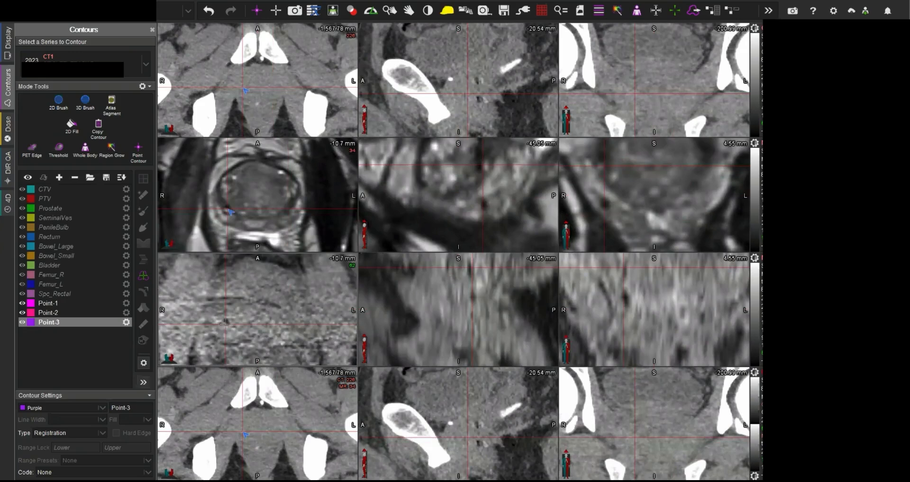
Step: Switch to the enlarged CT–MR fusion layout and change the fusion blend from CT to MR only
{"action": "key", "text": "Right"}
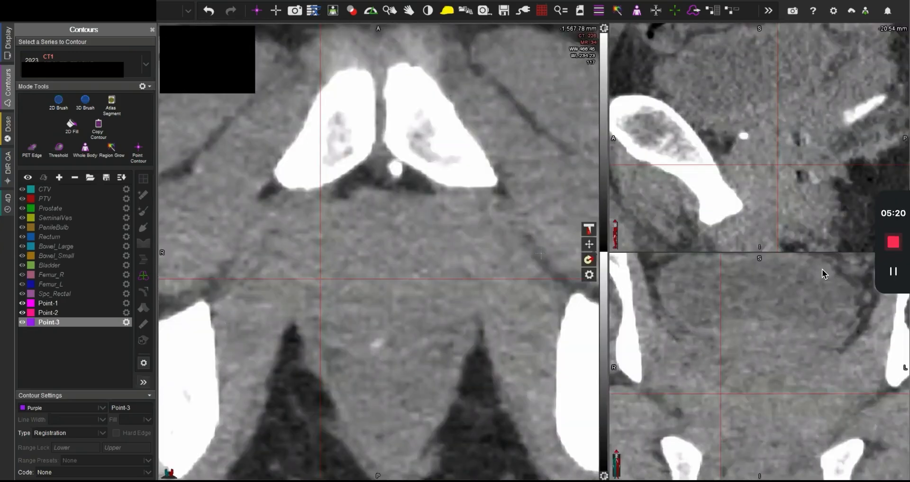
{"action": "left_click_drag", "start_coordinate": [589, 230], "coordinate": [572, 308]}
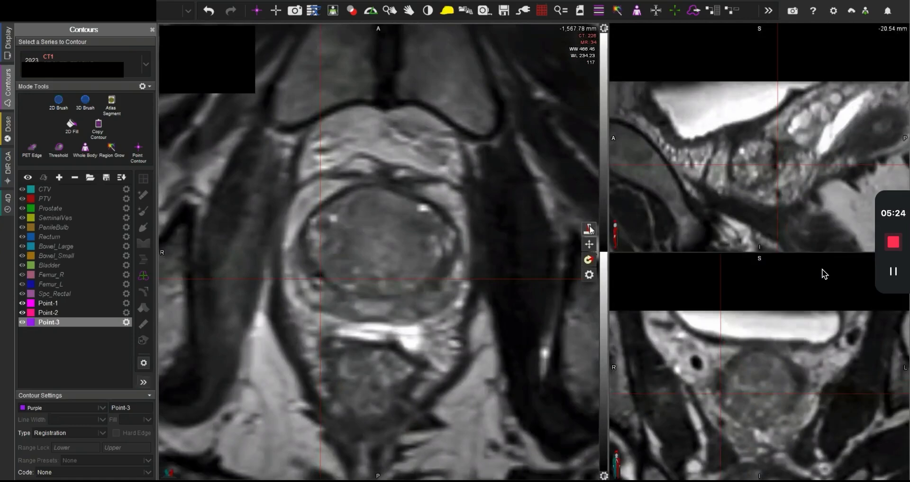
{"action": "mouse_move", "coordinate": [589, 230]}
{"action": "left_mouse_down"}
{"action": "mouse_move", "coordinate": [589, 182]}
{"action": "mouse_move", "coordinate": [589, 242]}
{"action": "left_mouse_up"}
{"action": "key", "text": "t"}
{"action": "key", "text": "t"}
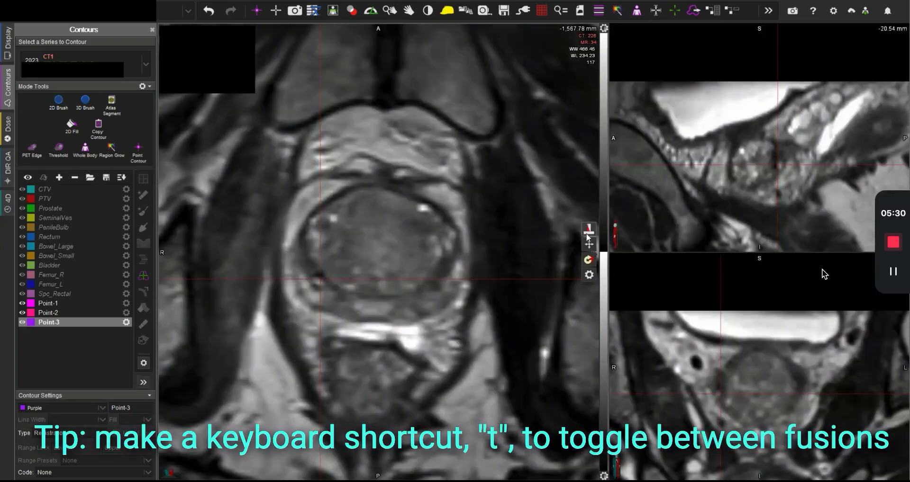
{"action": "left_click_drag", "start_coordinate": [588, 230], "coordinate": [579, 286]}
Step: Find the slice with the first marker's dark void on the patient's right in the fused MR and centre the crosshairs on it
{"action": "scroll", "coordinate": [400, 269], "scroll_direction": "down", "scroll_amount": 8}
{"action": "scroll", "coordinate": [400, 269], "scroll_direction": "down", "scroll_amount": 16}
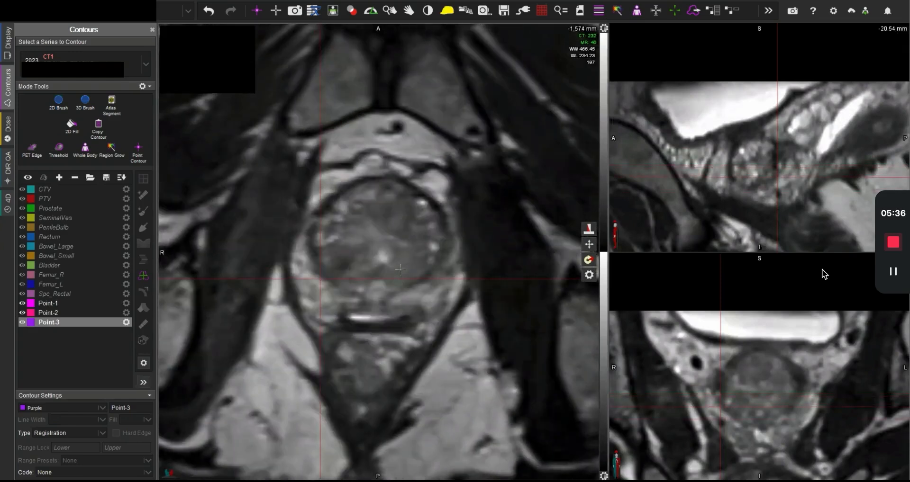
{"action": "scroll", "coordinate": [400, 270], "scroll_direction": "up", "scroll_amount": 20}
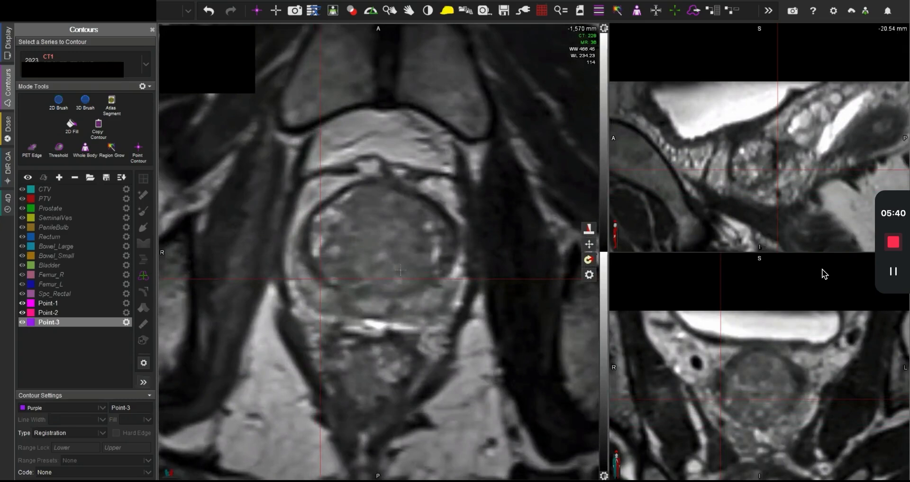
{"action": "scroll", "coordinate": [401, 270], "scroll_direction": "up", "scroll_amount": 2}
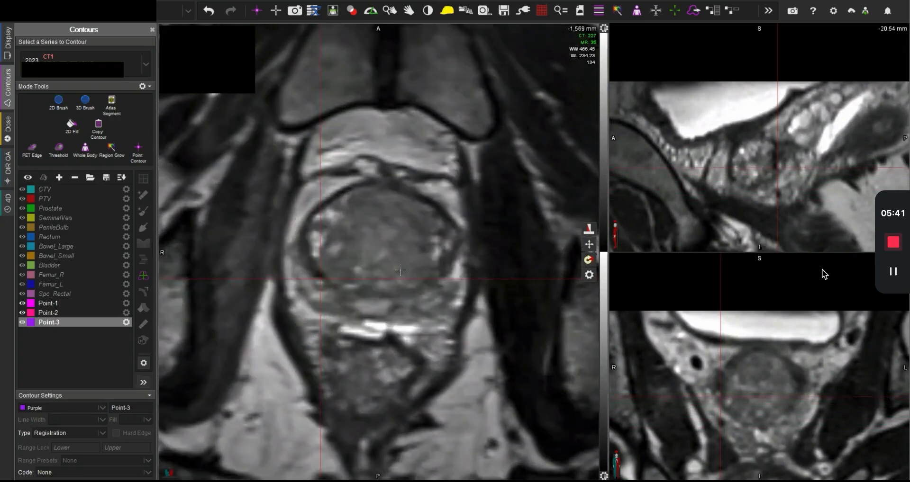
{"action": "left_click", "coordinate": [320, 276]}
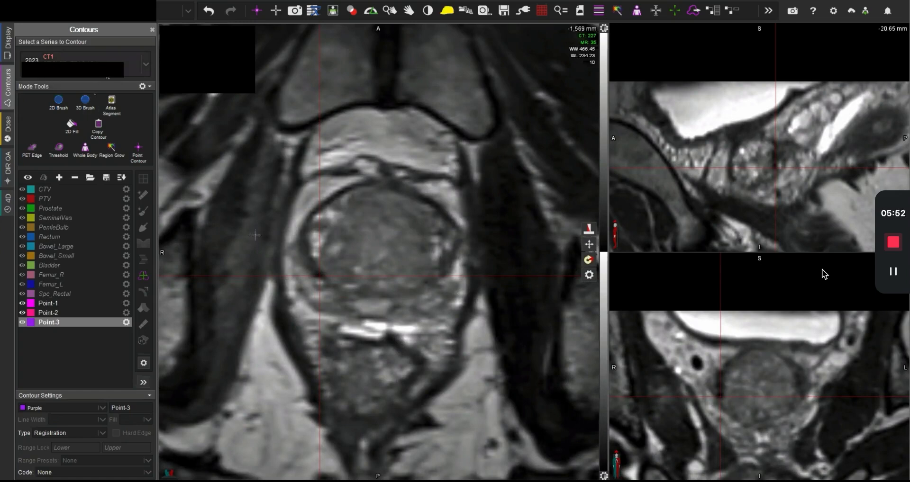
Step: Select MR1 as the series to contour and add a new registration point contour at the first marker
{"action": "left_click", "coordinate": [105, 70]}
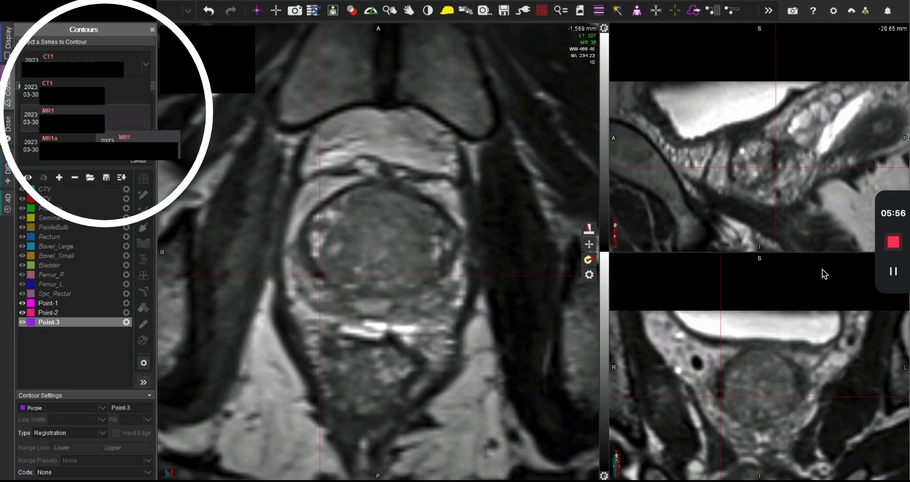
{"action": "left_click", "coordinate": [71, 120]}
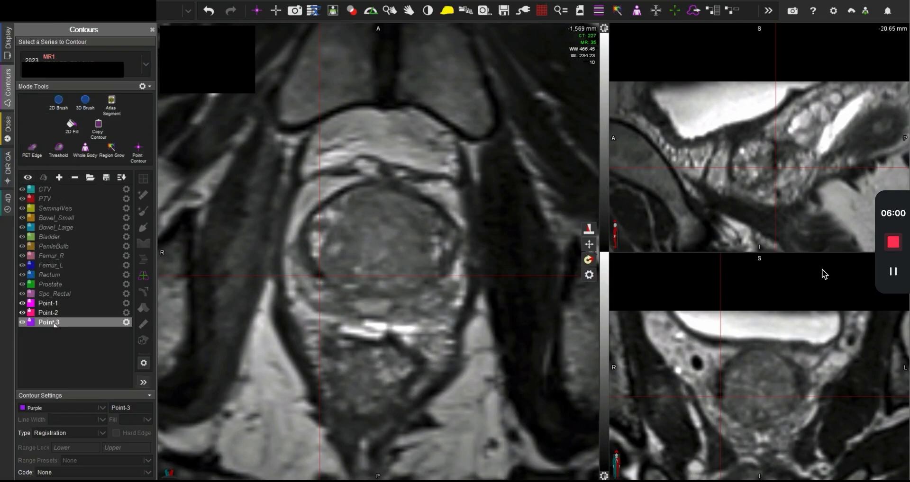
{"action": "left_click", "coordinate": [259, 12]}
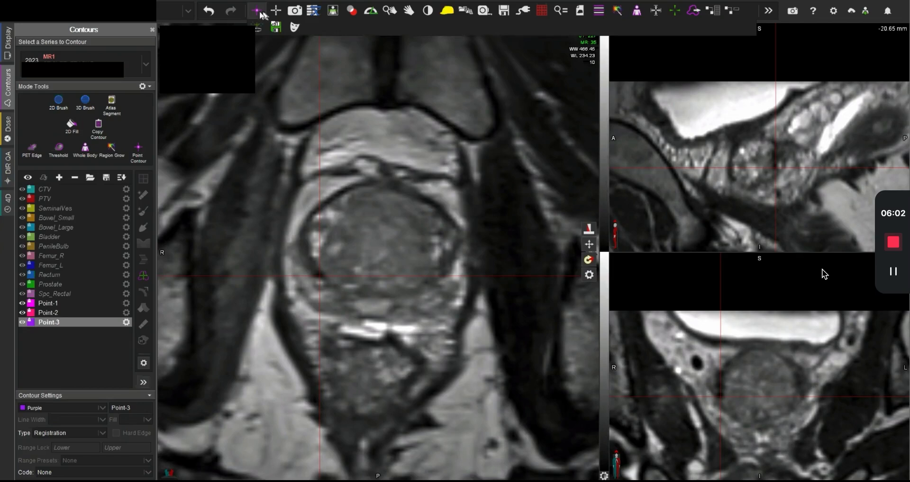
{"action": "left_click", "coordinate": [257, 11]}
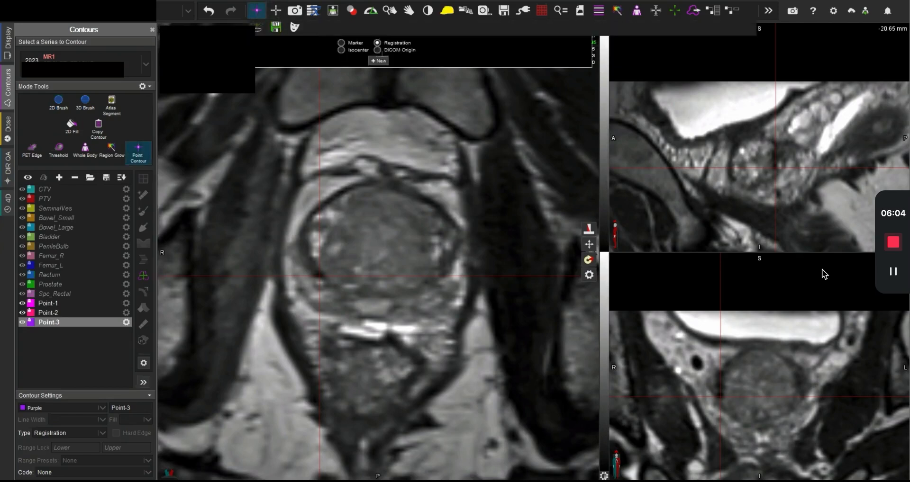
{"action": "left_click", "coordinate": [381, 61]}
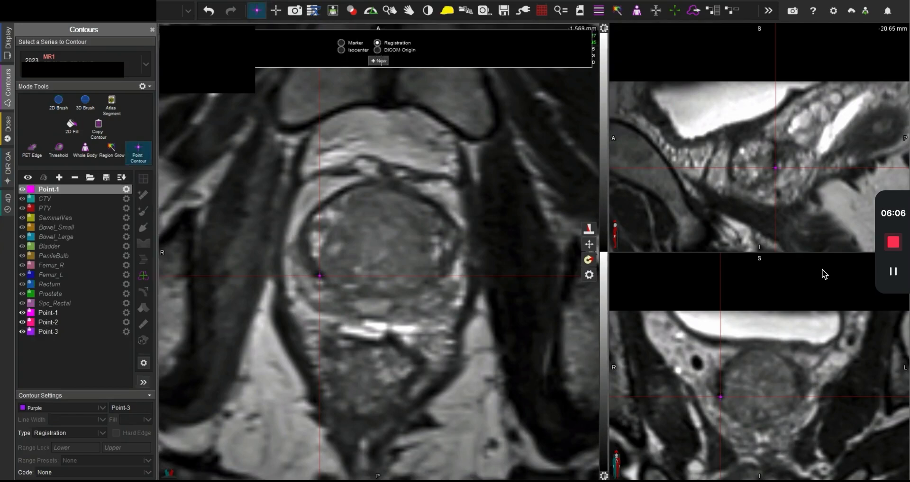
Step: Examine the fused MR slices for the marker on the patient's left and centre the crosshairs on a candidate spot
{"action": "scroll", "coordinate": [429, 268], "scroll_direction": "down", "scroll_amount": 5}
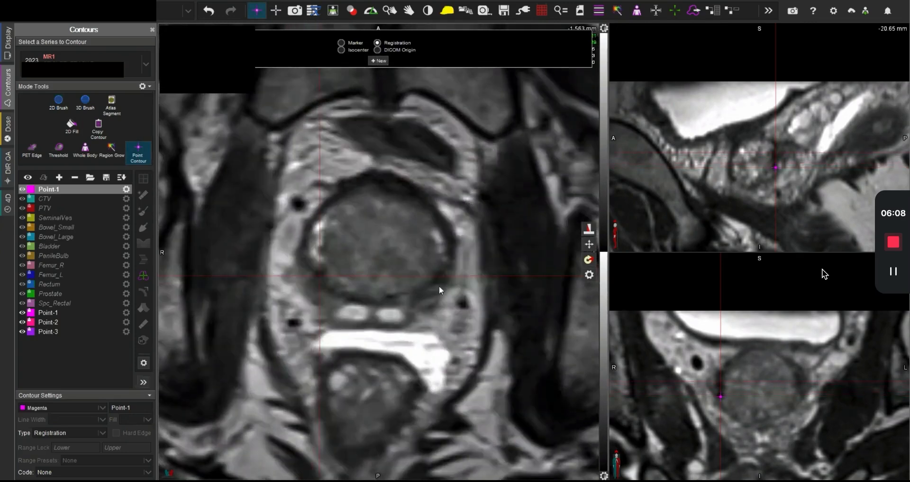
{"action": "left_click", "coordinate": [436, 287]}
{"action": "scroll", "coordinate": [450, 279], "scroll_direction": "down", "scroll_amount": 4}
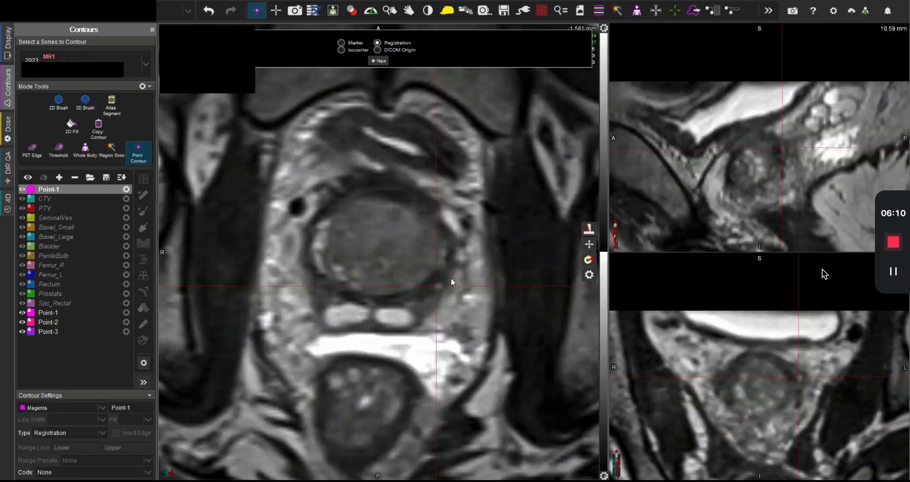
{"action": "scroll", "coordinate": [451, 279], "scroll_direction": "up", "scroll_amount": 1}
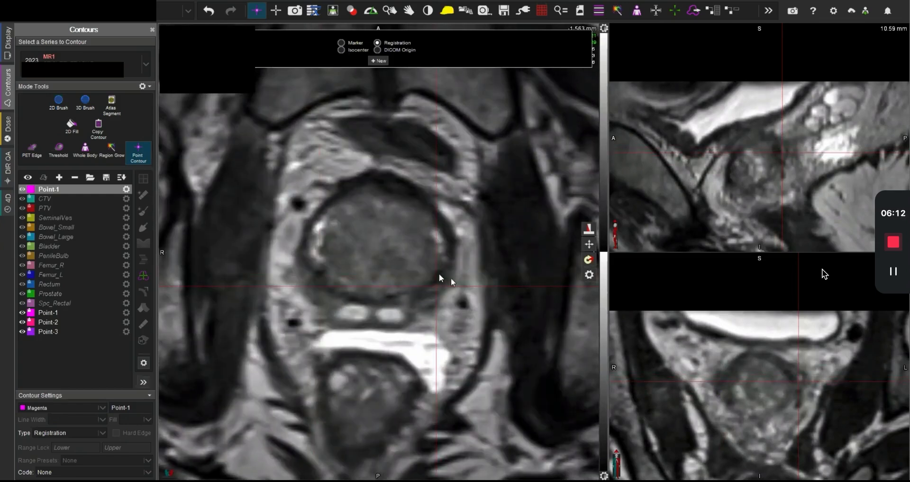
{"action": "left_click", "coordinate": [438, 275]}
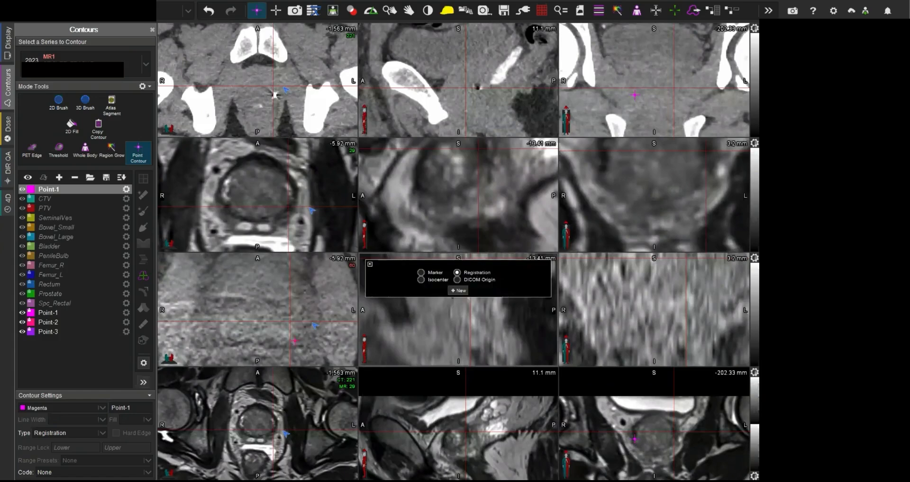
Step: Return to the layout with all series and centre the crosshairs on the left-sided marker's dark void in the second MR series
{"action": "scroll", "coordinate": [316, 324], "scroll_direction": "down", "scroll_amount": 11}
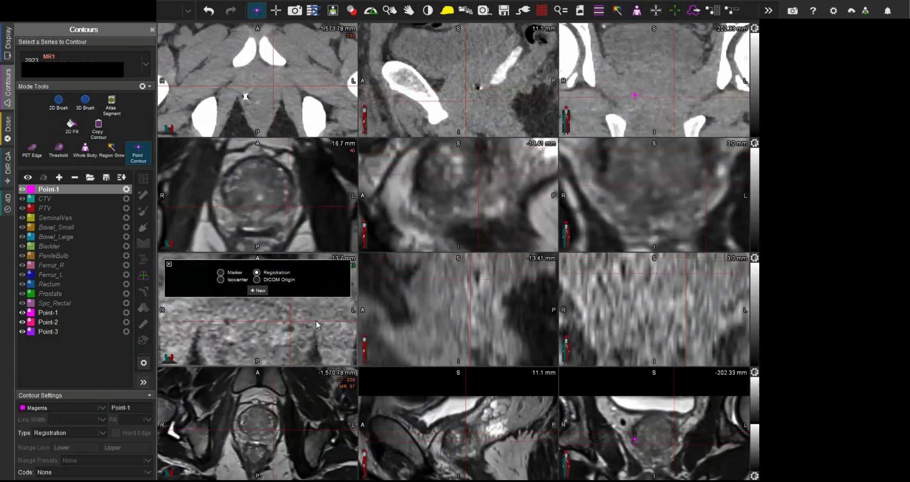
{"action": "scroll", "coordinate": [316, 320], "scroll_direction": "up", "scroll_amount": 3}
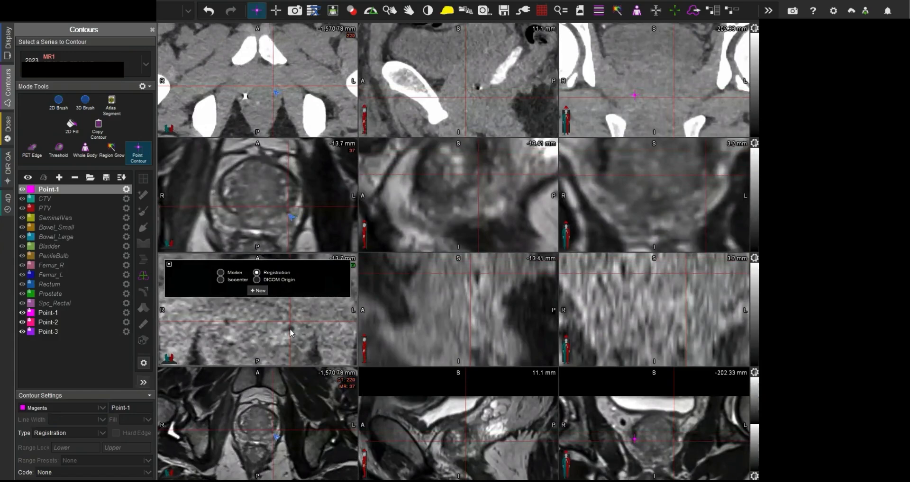
{"action": "left_click_drag", "start_coordinate": [291, 333], "coordinate": [326, 333]}
{"action": "scroll", "coordinate": [326, 332], "scroll_direction": "down", "scroll_amount": 3}
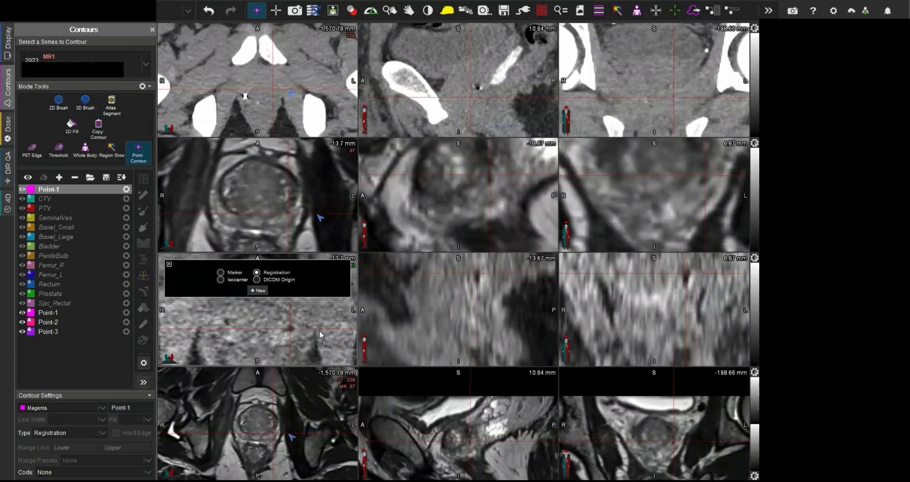
{"action": "left_click", "coordinate": [291, 330]}
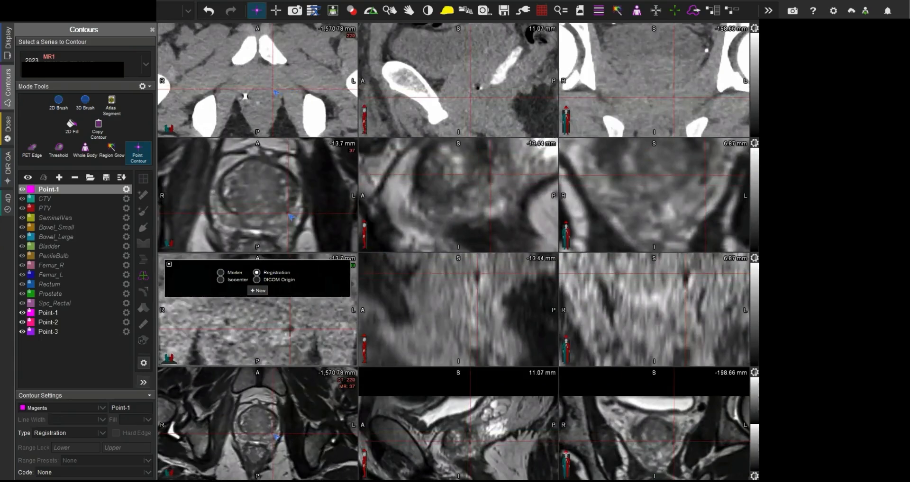
{"action": "left_click", "coordinate": [290, 330]}
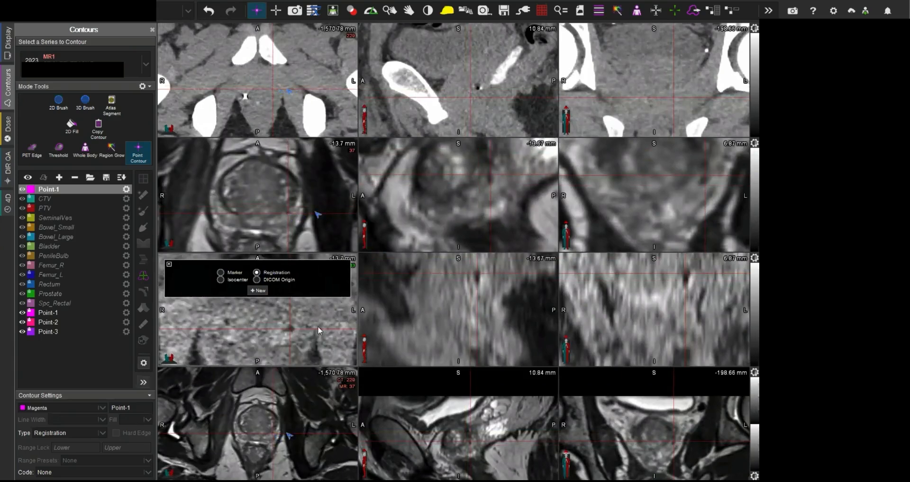
Step: Check the left-sided marker in the enlarged axial and sagittal fusion views, and add a second registration point contour on it in MR1
{"action": "key", "text": "Right"}
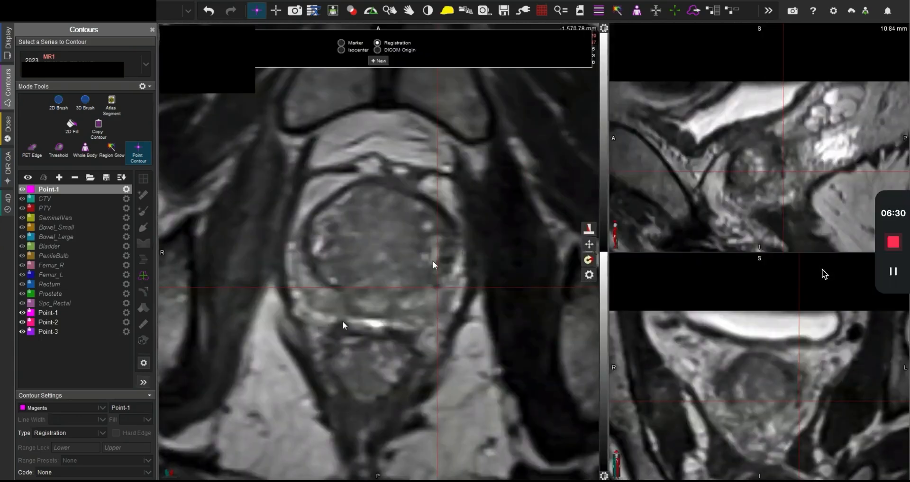
{"action": "scroll", "coordinate": [438, 285], "scroll_direction": "down", "scroll_amount": 1}
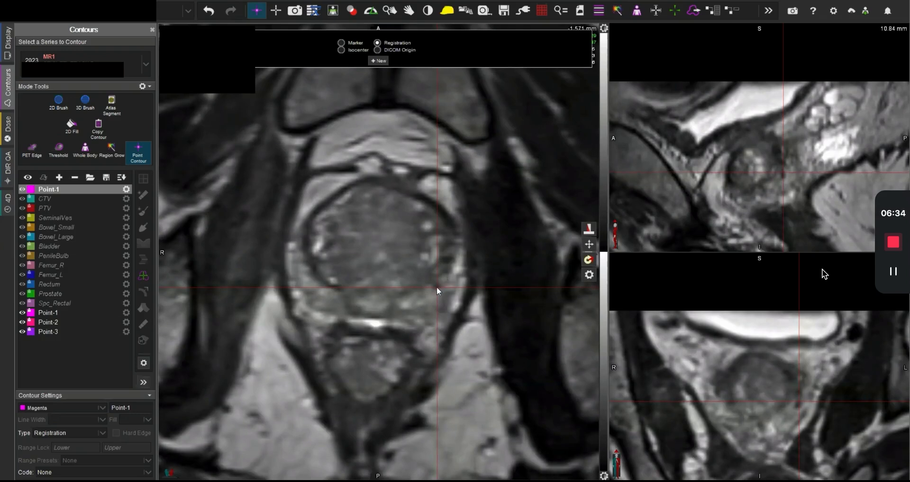
{"action": "key", "text": "Right"}
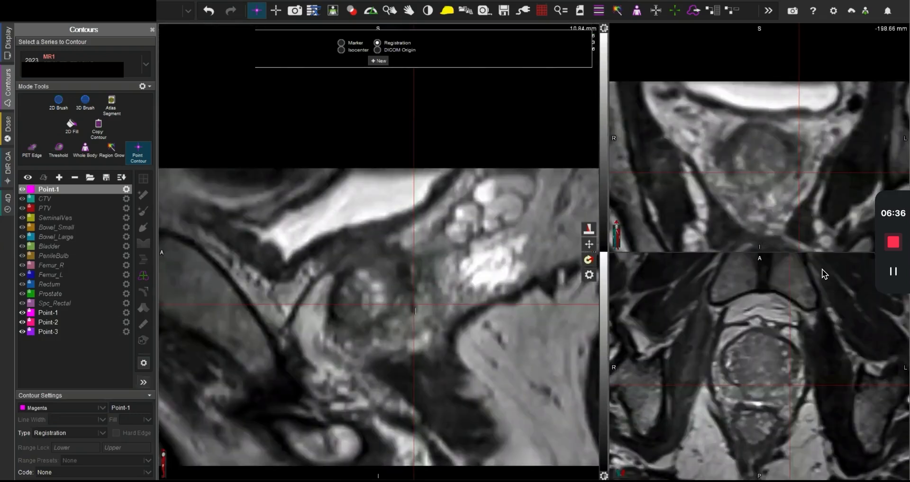
{"action": "key", "text": "Right"}
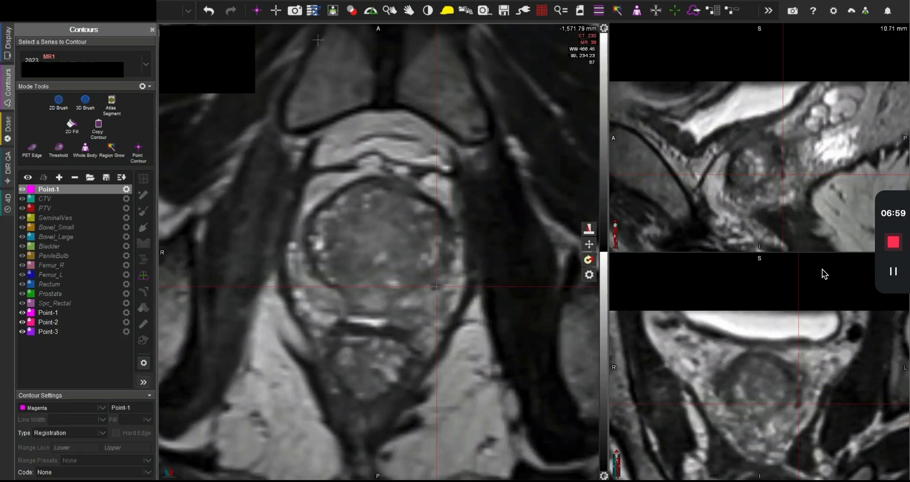
{"action": "left_click", "coordinate": [256, 10]}
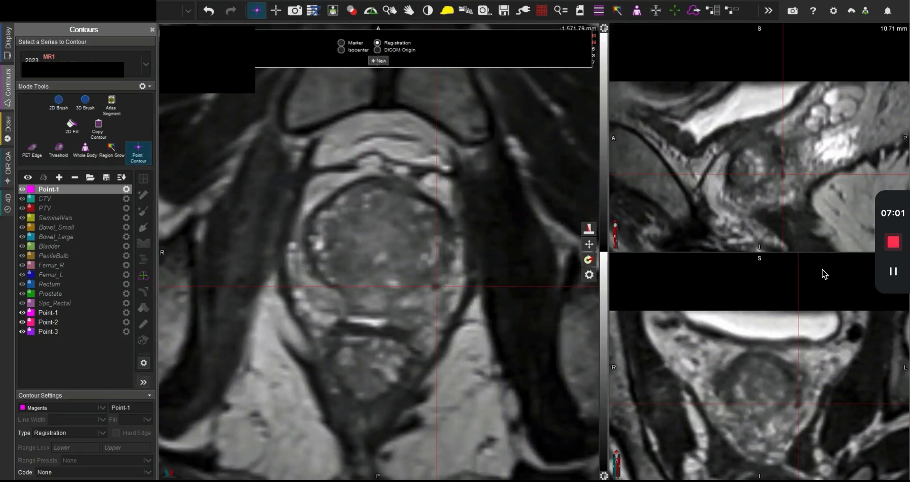
{"action": "left_click", "coordinate": [379, 61]}
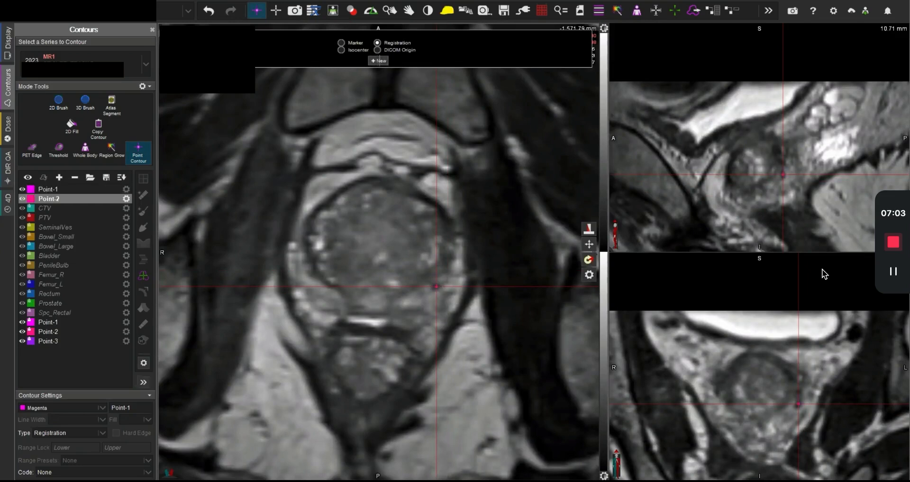
Step: Centre the crosshairs on the upper marker's void on the patient's right and add a third registration point contour in MR1
{"action": "scroll", "coordinate": [366, 306], "scroll_direction": "up", "scroll_amount": 3}
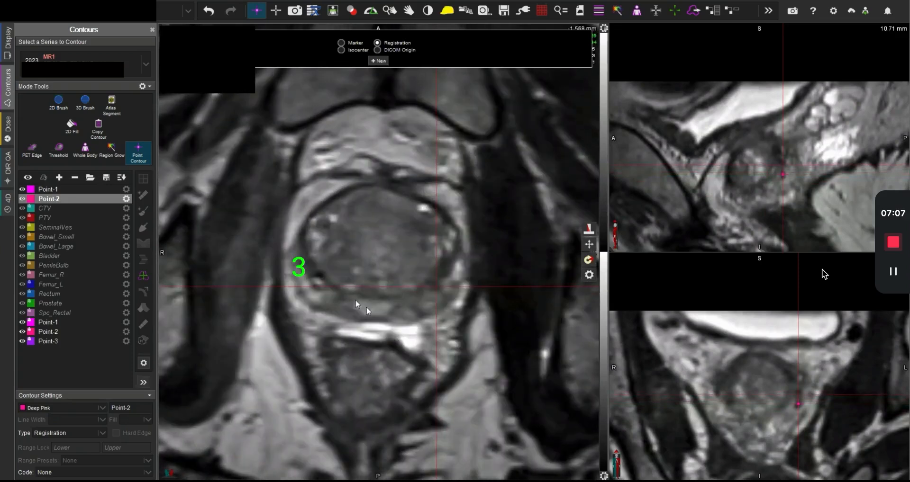
{"action": "left_click", "coordinate": [319, 275]}
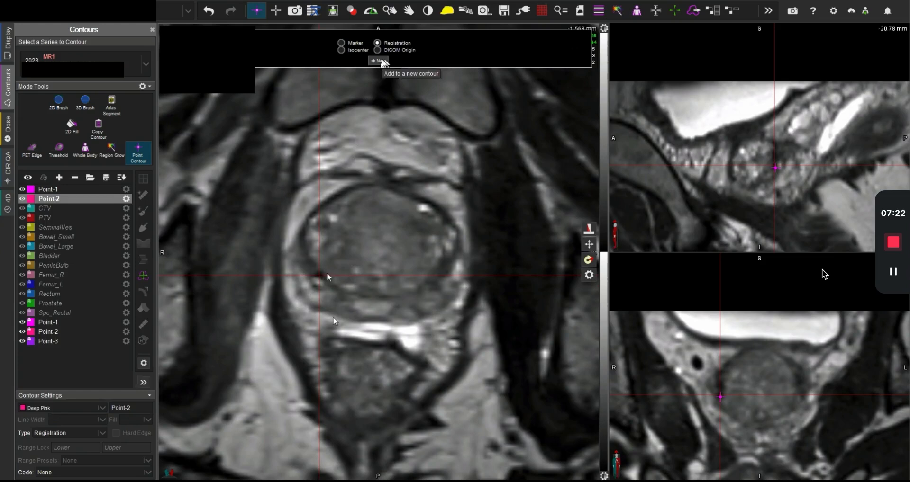
{"action": "left_click", "coordinate": [379, 61]}
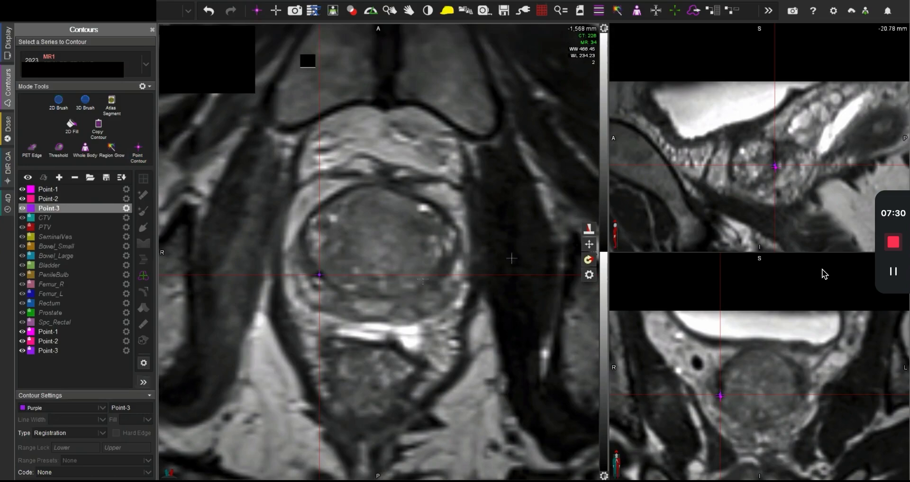
Step: Blend the CT into the MR view, centre the crosshairs in the prostate and run Point-based Alignment on the fusion
{"action": "left_click", "coordinate": [588, 229]}
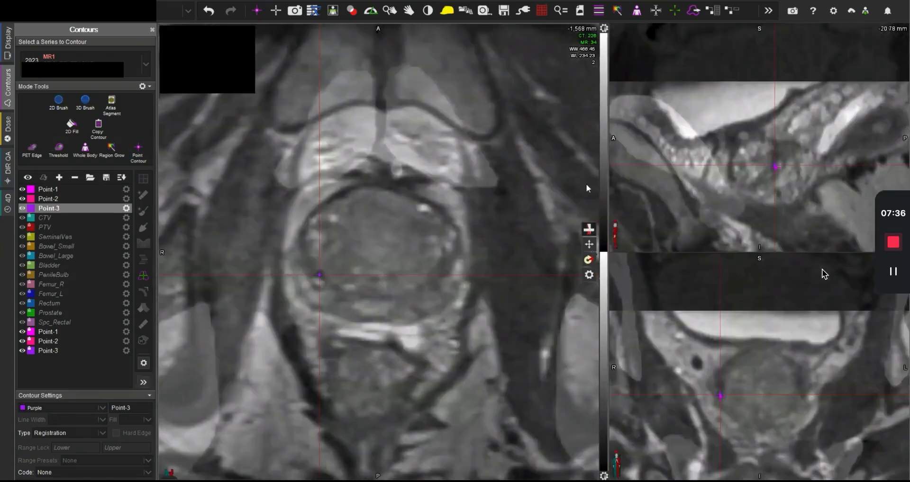
{"action": "left_click", "coordinate": [374, 245]}
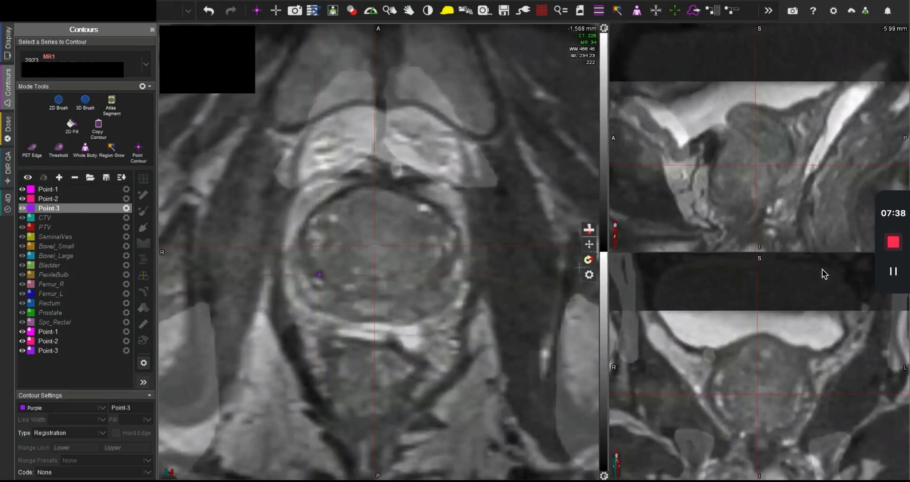
{"action": "left_click", "coordinate": [590, 278]}
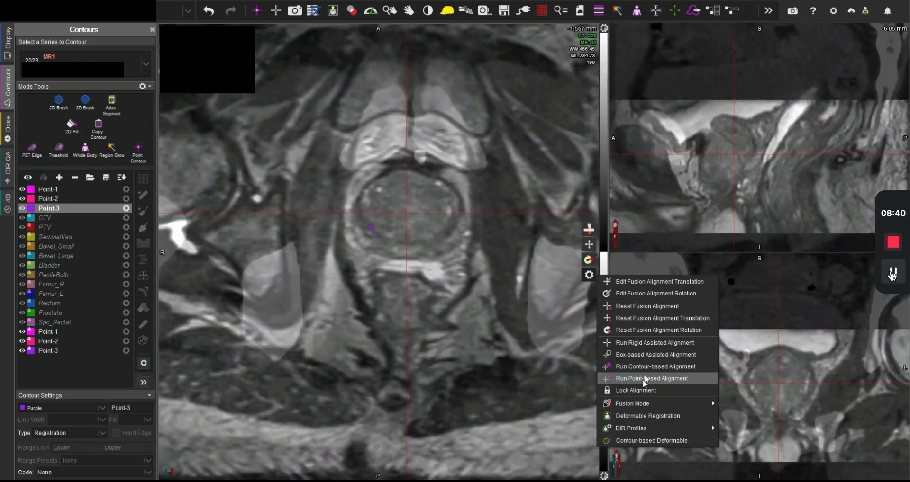
{"action": "left_click", "coordinate": [642, 378]}
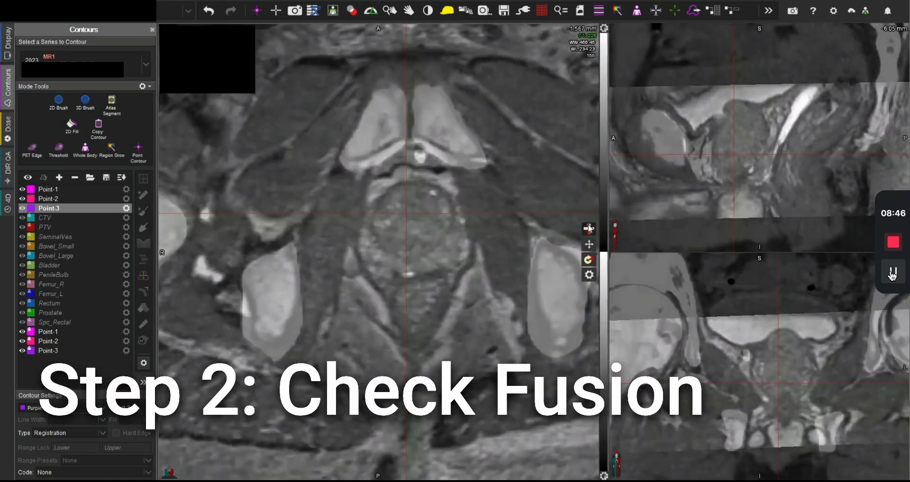
Step: Check the new fusion at the lower right-sided marker and the left-sided marker by varying the CT/MR blend
{"action": "scroll", "coordinate": [473, 224], "scroll_direction": "up", "scroll_amount": 5}
{"action": "scroll", "coordinate": [447, 227], "scroll_direction": "up", "scroll_amount": 4}
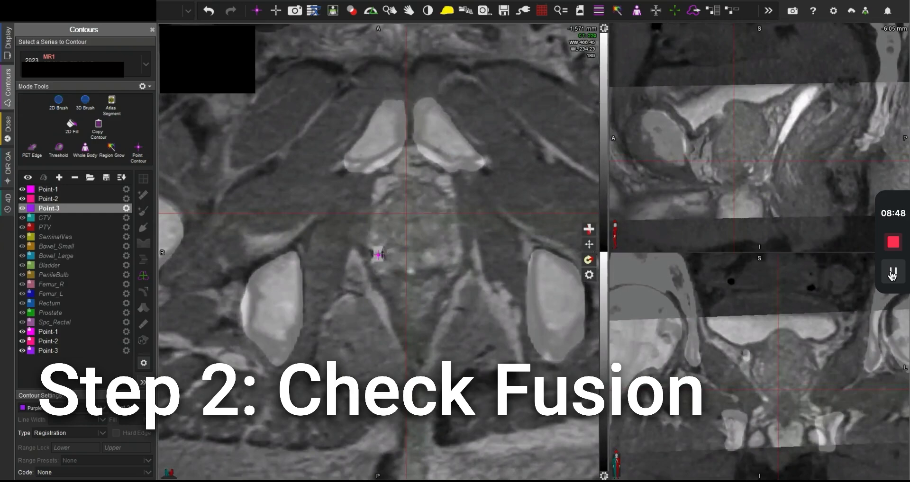
{"action": "left_click_drag", "start_coordinate": [587, 230], "coordinate": [578, 258]}
{"action": "scroll", "coordinate": [498, 255], "scroll_direction": "up", "scroll_amount": 7}
{"action": "scroll", "coordinate": [498, 255], "scroll_direction": "down", "scroll_amount": 6}
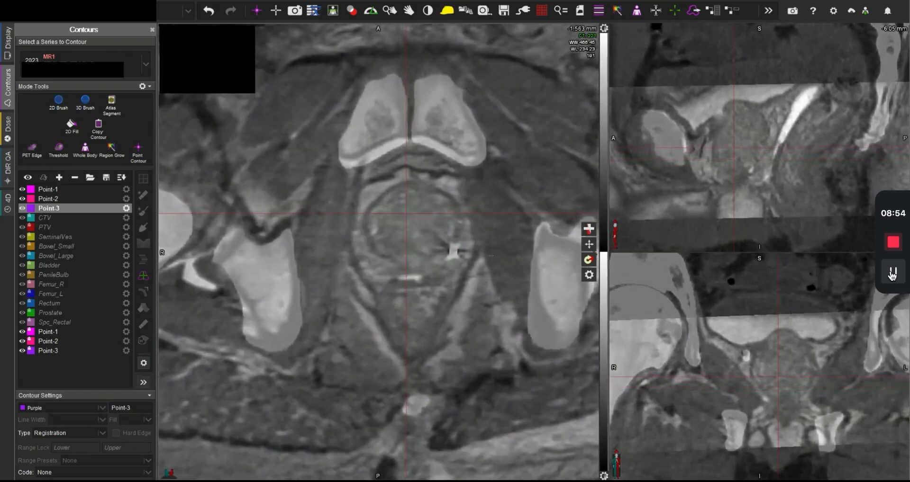
{"action": "scroll", "coordinate": [451, 256], "scroll_direction": "up", "scroll_amount": 1}
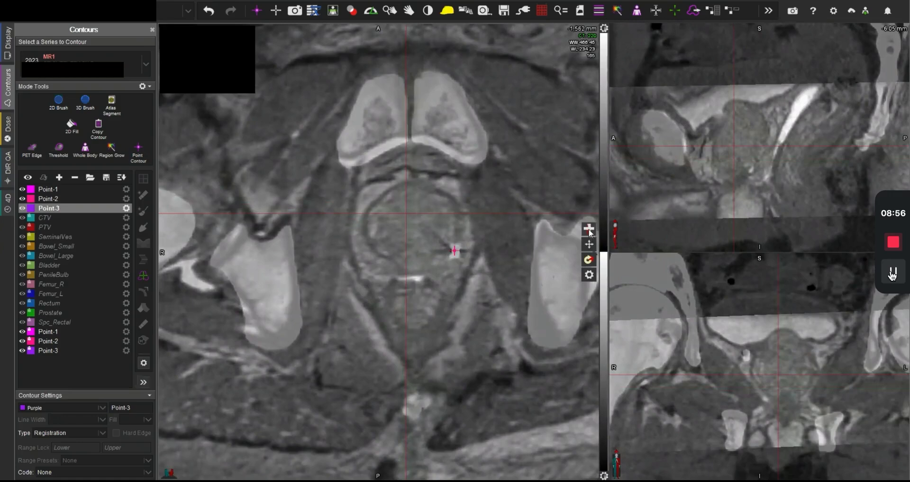
{"action": "left_click_drag", "start_coordinate": [589, 231], "coordinate": [582, 258]}
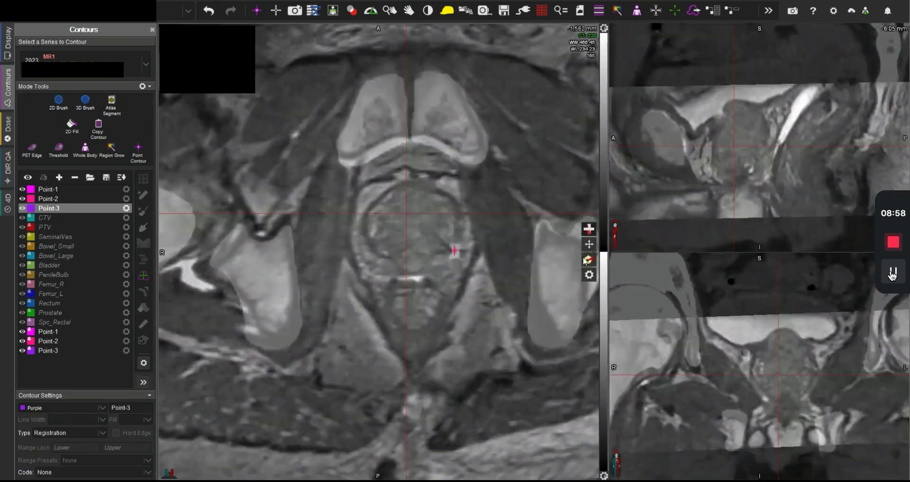
Step: Check the fusion at the upper right-sided marker, blending fully to MR, and centre the crosshairs in the prostate
{"action": "scroll", "coordinate": [398, 258], "scroll_direction": "up", "scroll_amount": 8}
{"action": "left_click", "coordinate": [376, 249]}
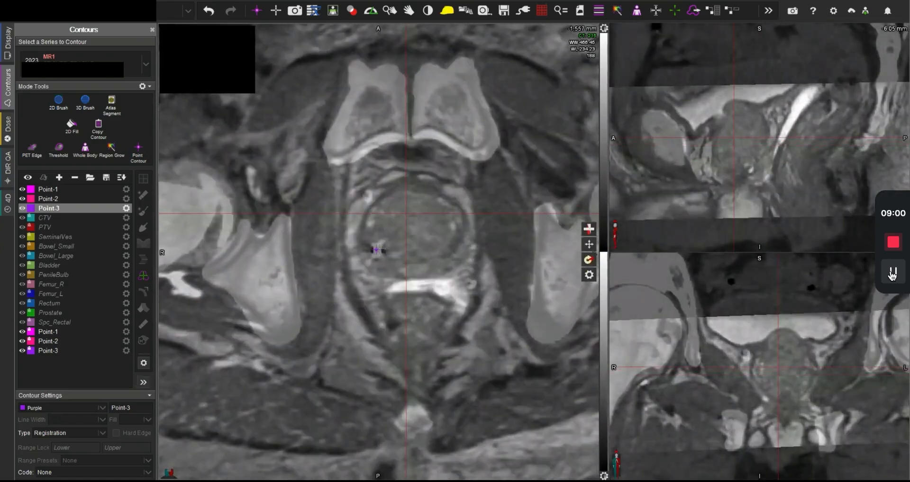
{"action": "left_click_drag", "start_coordinate": [588, 230], "coordinate": [582, 290]}
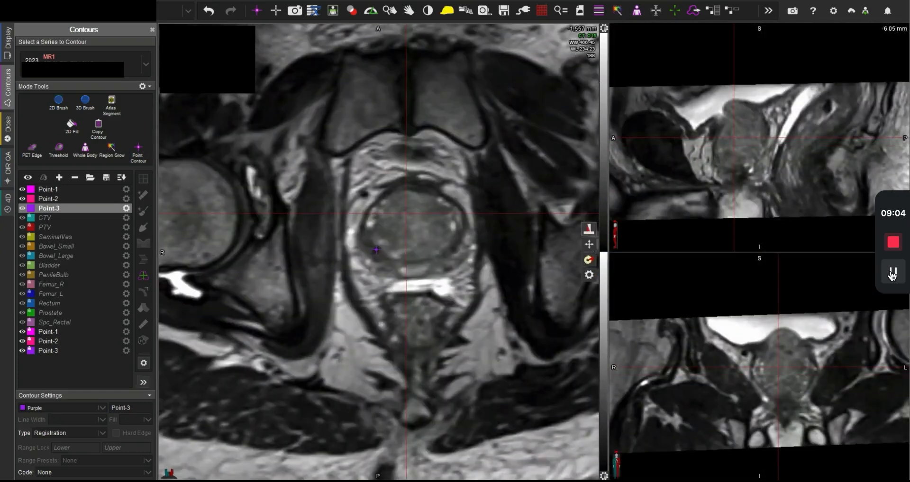
{"action": "left_click_drag", "start_coordinate": [591, 233], "coordinate": [588, 265]}
{"action": "left_click", "coordinate": [413, 227]}
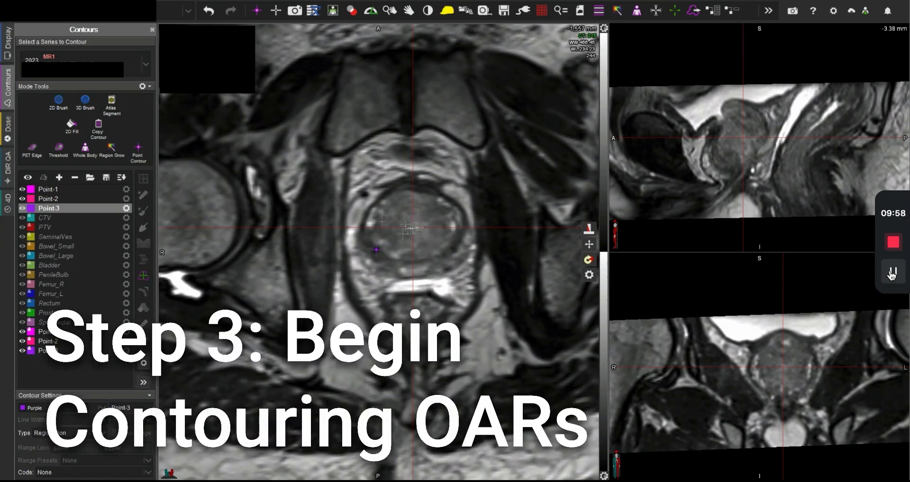
Step: Select CT1 as the series to contour and blend the fusion fully to the CT
{"action": "left_click", "coordinate": [113, 79]}
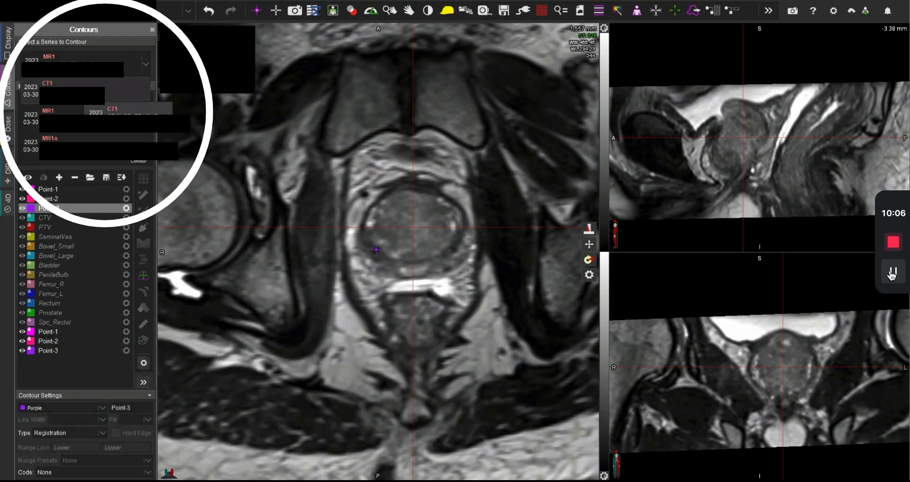
{"action": "left_click", "coordinate": [85, 96]}
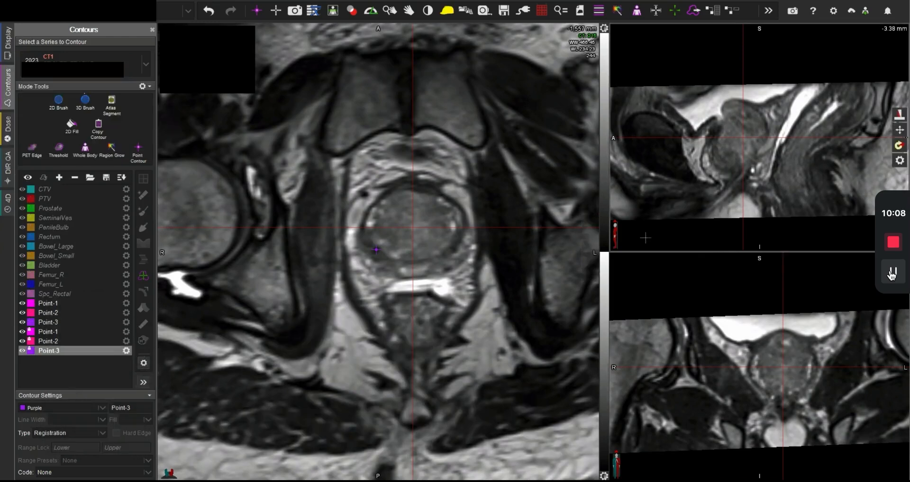
{"action": "left_click", "coordinate": [589, 230]}
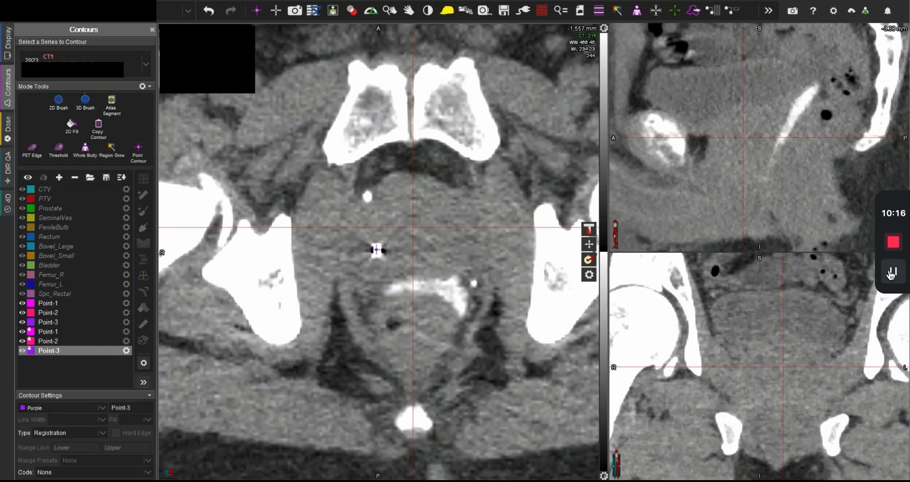
Step: Select the Rectum structure and paint its outline with the 2D Brush on two neighbouring axial CT slices behind the prostate
{"action": "left_click", "coordinate": [60, 237]}
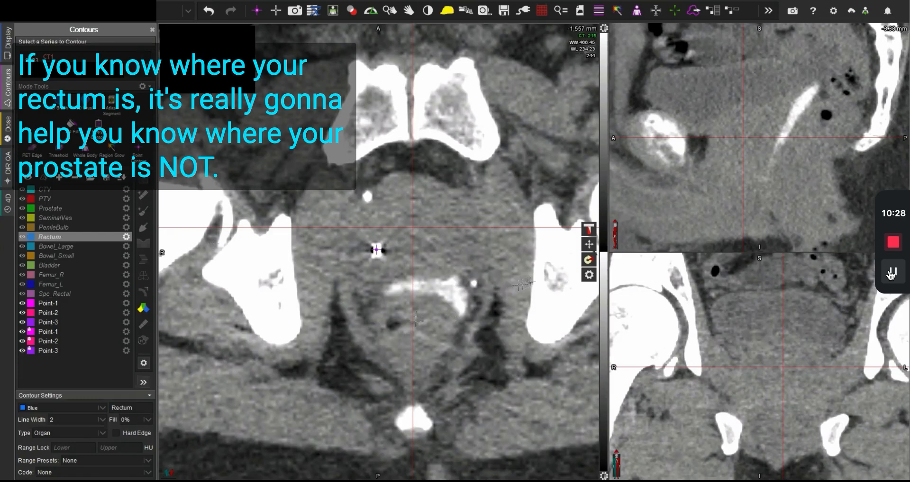
{"action": "key", "text": "2"}
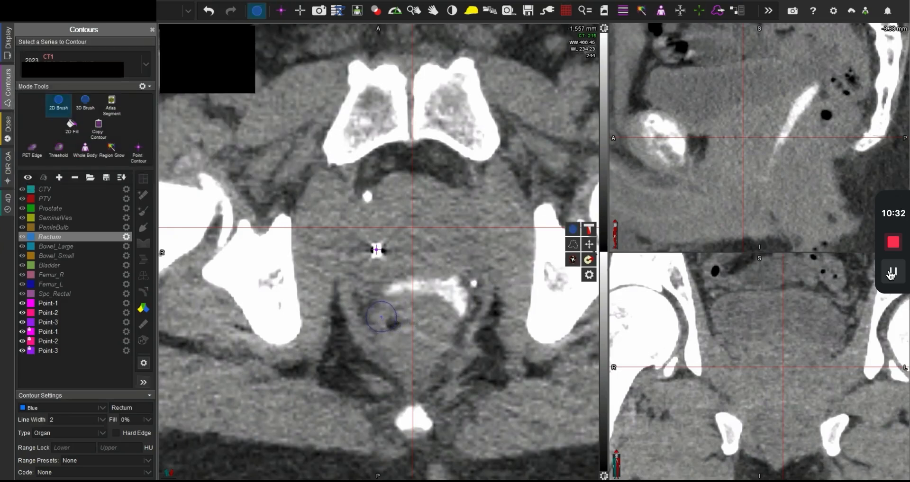
{"action": "mouse_move", "coordinate": [381, 316]}
{"action": "left_mouse_down"}
{"action": "mouse_move", "coordinate": [436, 310]}
{"action": "mouse_move", "coordinate": [442, 327]}
{"action": "mouse_move", "coordinate": [427, 367]}
{"action": "mouse_move", "coordinate": [405, 364]}
{"action": "mouse_move", "coordinate": [385, 321]}
{"action": "left_mouse_up"}
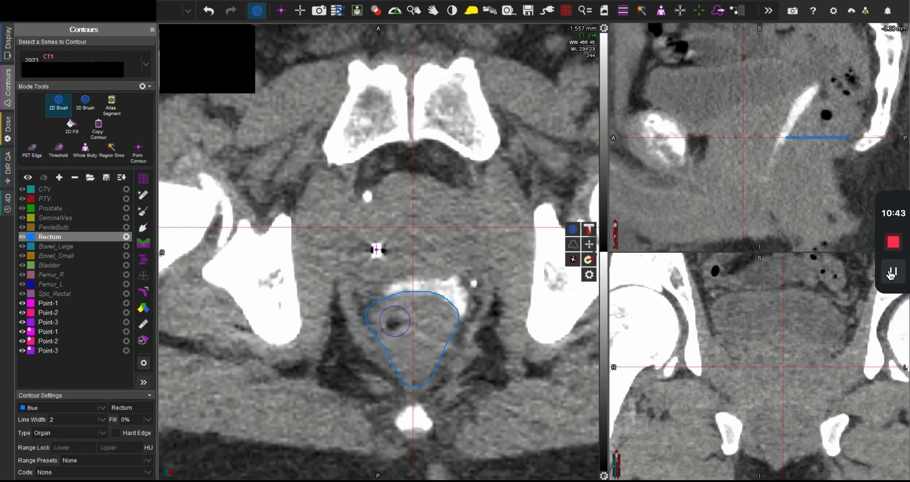
{"action": "scroll", "coordinate": [394, 321], "scroll_direction": "down", "scroll_amount": 2}
{"action": "mouse_move", "coordinate": [412, 352]}
{"action": "left_mouse_down"}
{"action": "mouse_move", "coordinate": [392, 310]}
{"action": "mouse_move", "coordinate": [440, 304]}
{"action": "mouse_move", "coordinate": [447, 317]}
{"action": "mouse_move", "coordinate": [422, 354]}
{"action": "mouse_move", "coordinate": [429, 349]}
{"action": "mouse_move", "coordinate": [410, 356]}
{"action": "mouse_move", "coordinate": [426, 332]}
{"action": "left_mouse_up"}
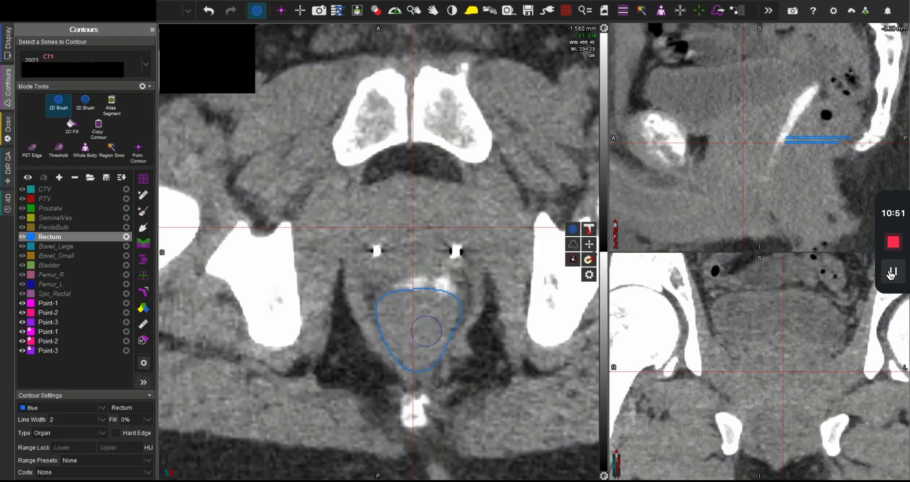
Step: Compare CT and MR on the axial slice at -1,563 mm and paint the rectum outline there using the MR anatomy
{"action": "scroll", "coordinate": [426, 331], "scroll_direction": "down", "scroll_amount": 2}
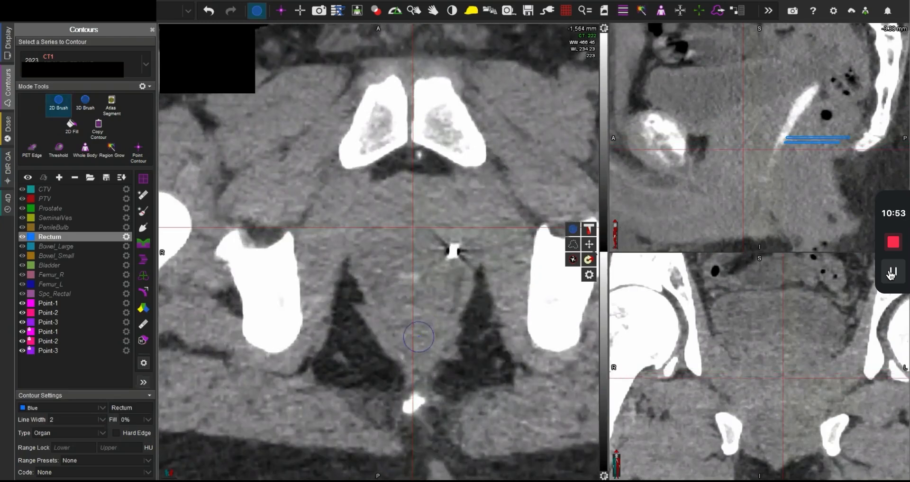
{"action": "scroll", "coordinate": [414, 341], "scroll_direction": "up", "scroll_amount": 2}
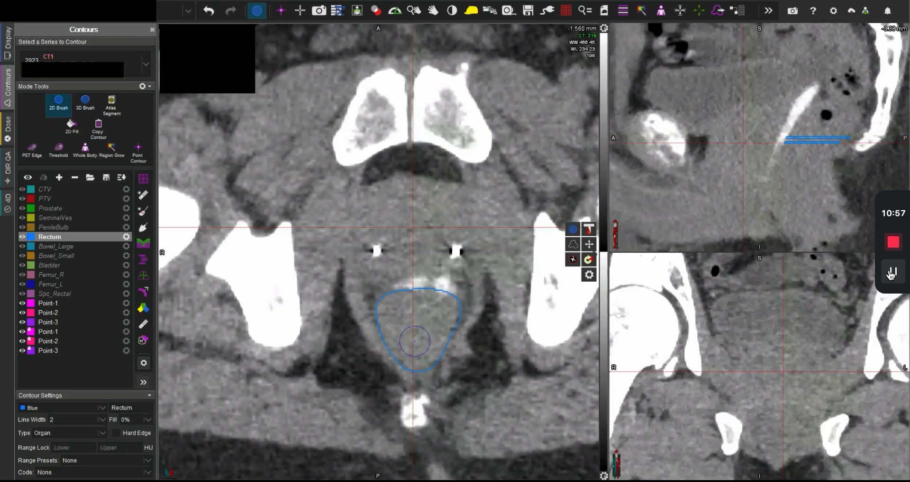
{"action": "scroll", "coordinate": [414, 341], "scroll_direction": "down", "scroll_amount": 3}
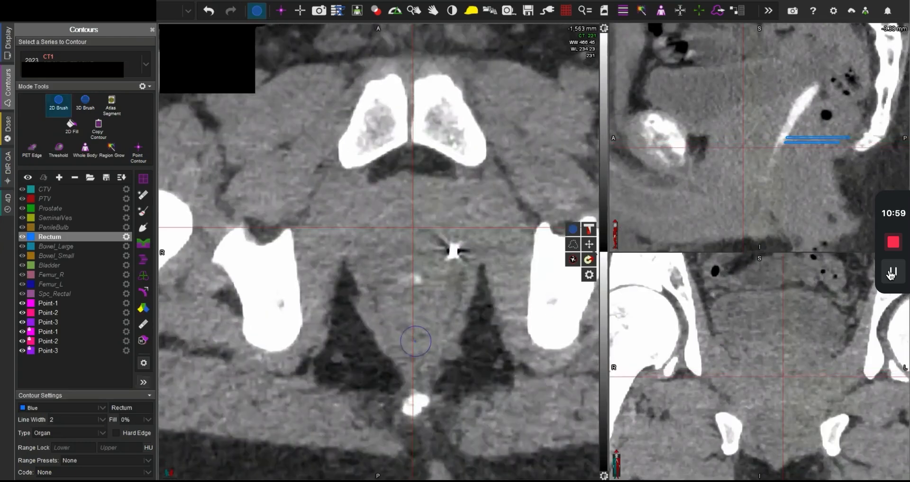
{"action": "key", "text": "space"}
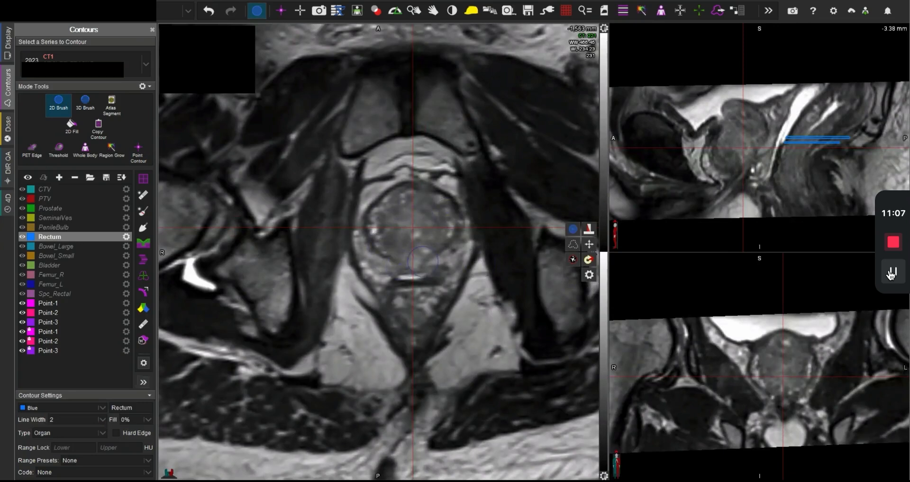
{"action": "key", "text": "f"}
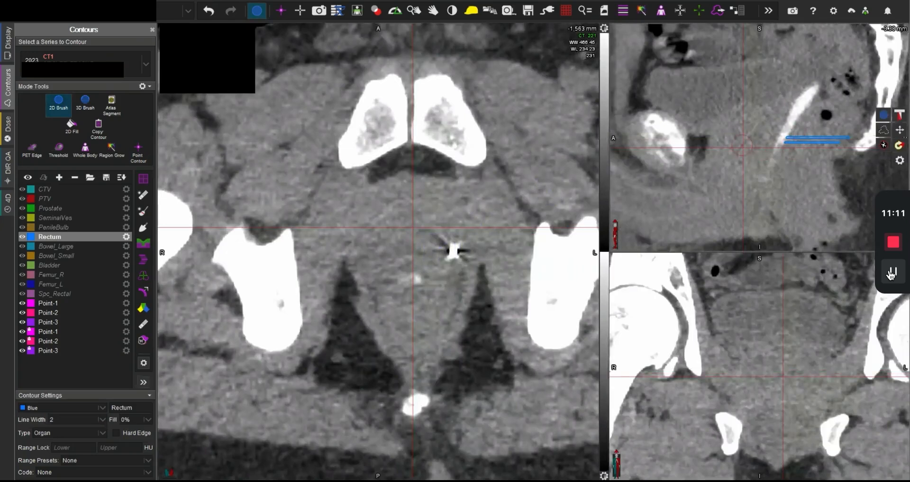
{"action": "key", "text": "f"}
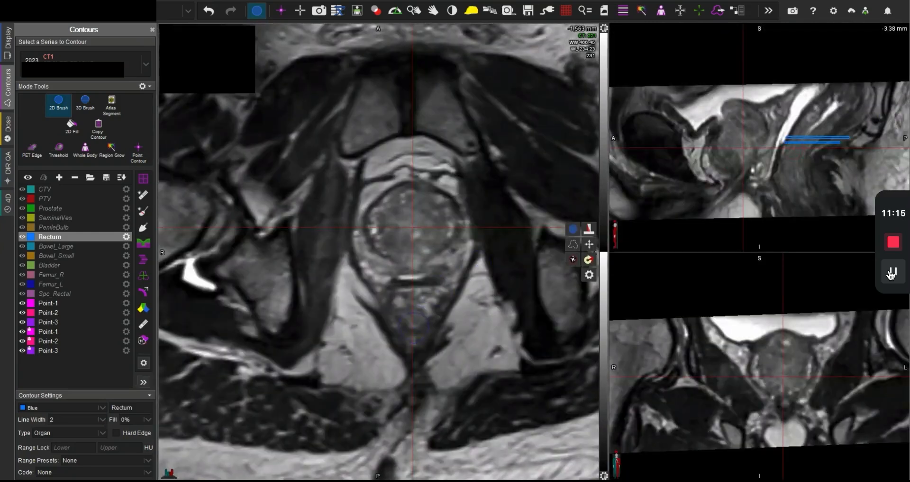
{"action": "mouse_move", "coordinate": [412, 319]}
{"action": "left_mouse_down"}
{"action": "mouse_move", "coordinate": [407, 295]}
{"action": "mouse_move", "coordinate": [429, 298]}
{"action": "mouse_move", "coordinate": [424, 320]}
{"action": "mouse_move", "coordinate": [414, 319]}
{"action": "left_mouse_up"}
{"action": "key", "text": "space"}
{"action": "key", "text": "space"}
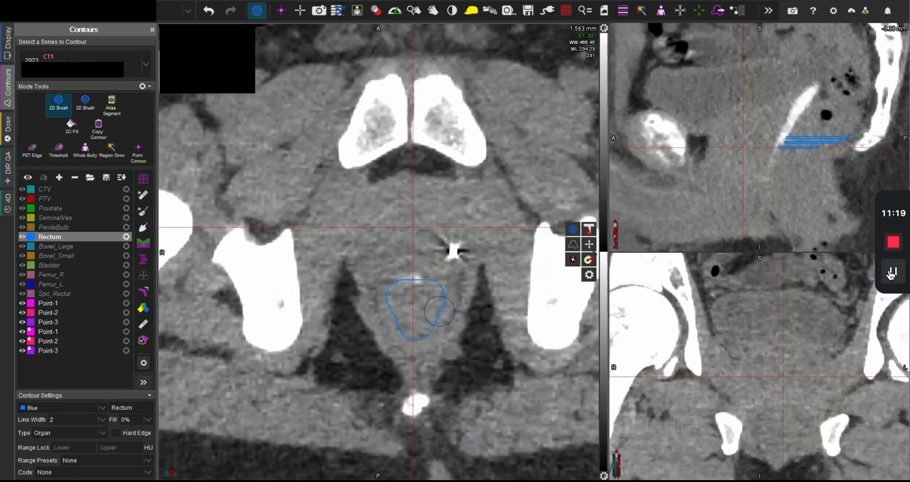
Step: Paint the rectum on the more inferior MR slice at -1,568 mm and enlarge its outline posteriorly on the -1,563 mm slice
{"action": "scroll", "coordinate": [423, 308], "scroll_direction": "down", "scroll_amount": 5}
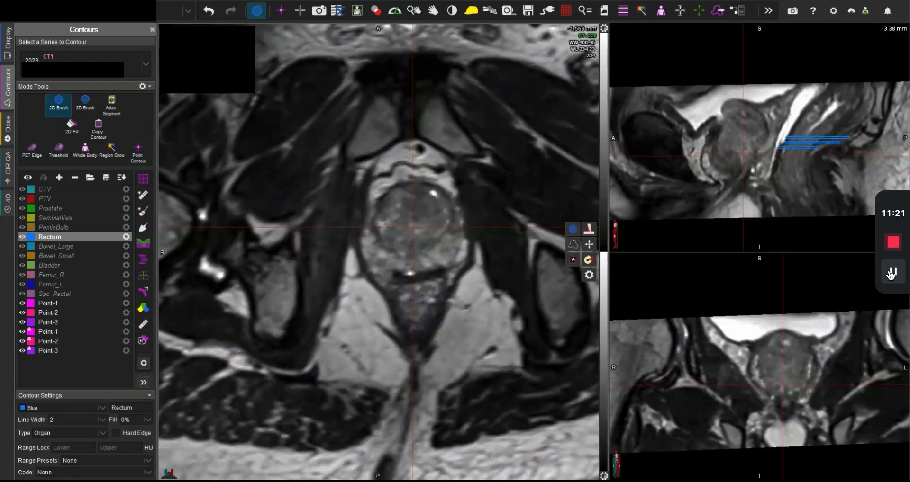
{"action": "mouse_move", "coordinate": [411, 315]}
{"action": "left_mouse_down"}
{"action": "mouse_move", "coordinate": [408, 307]}
{"action": "mouse_move", "coordinate": [433, 308]}
{"action": "mouse_move", "coordinate": [416, 326]}
{"action": "mouse_move", "coordinate": [399, 289]}
{"action": "mouse_move", "coordinate": [416, 297]}
{"action": "left_mouse_up"}
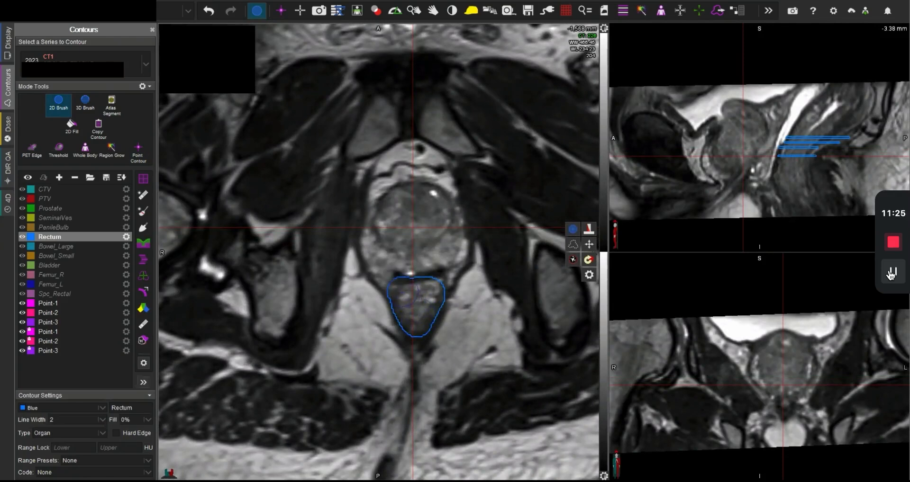
{"action": "scroll", "coordinate": [418, 302], "scroll_direction": "down", "scroll_amount": 2}
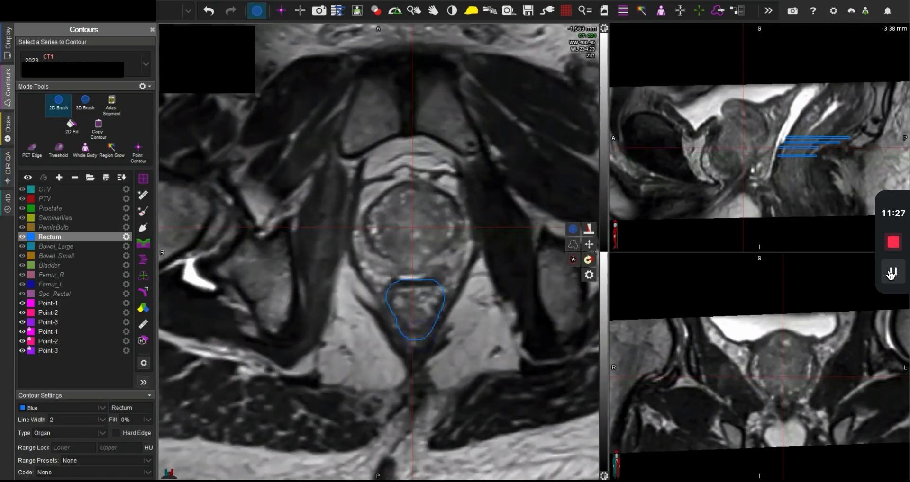
{"action": "mouse_move", "coordinate": [416, 324]}
{"action": "left_mouse_down"}
{"action": "mouse_move", "coordinate": [402, 339]}
{"action": "mouse_move", "coordinate": [396, 310]}
{"action": "mouse_move", "coordinate": [425, 323]}
{"action": "left_mouse_up"}
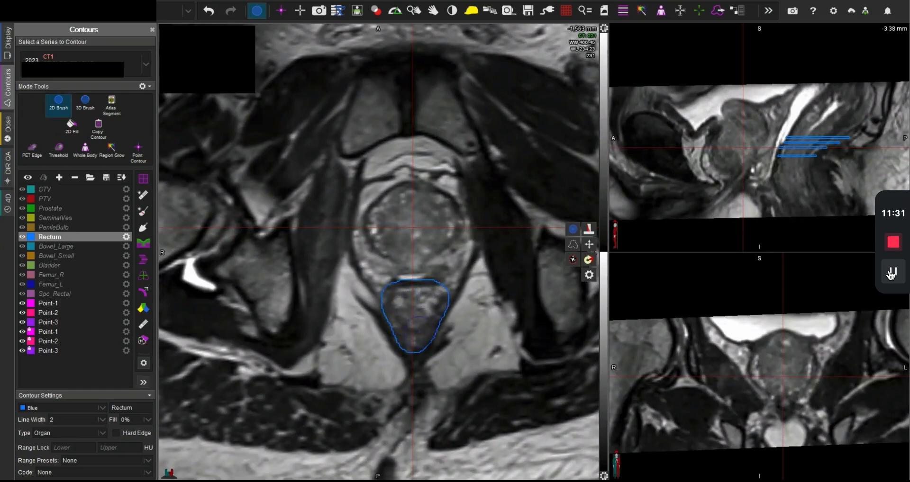
Step: Paint the rectum outline on two further inferior MR slices down to -1,575 mm, skipping slices in between
{"action": "scroll", "coordinate": [415, 321], "scroll_direction": "up", "scroll_amount": 2}
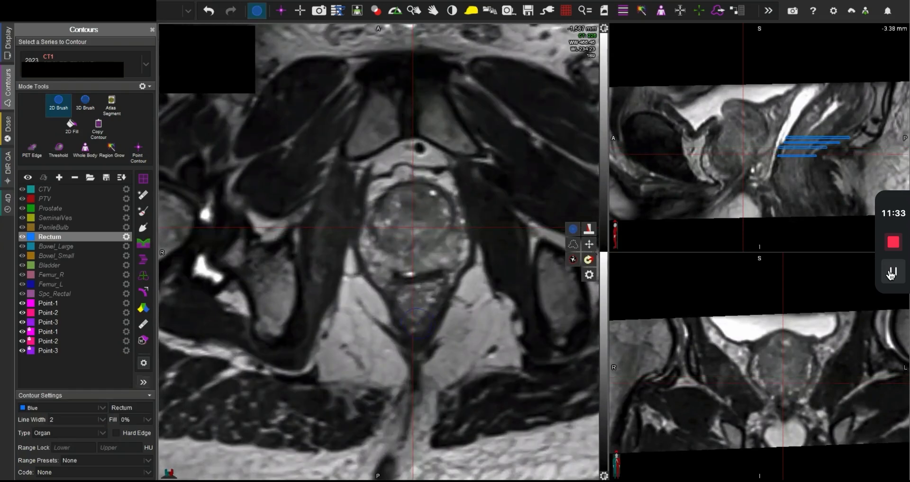
{"action": "scroll", "coordinate": [415, 321], "scroll_direction": "up", "scroll_amount": 2}
{"action": "scroll", "coordinate": [413, 308], "scroll_direction": "up", "scroll_amount": 1}
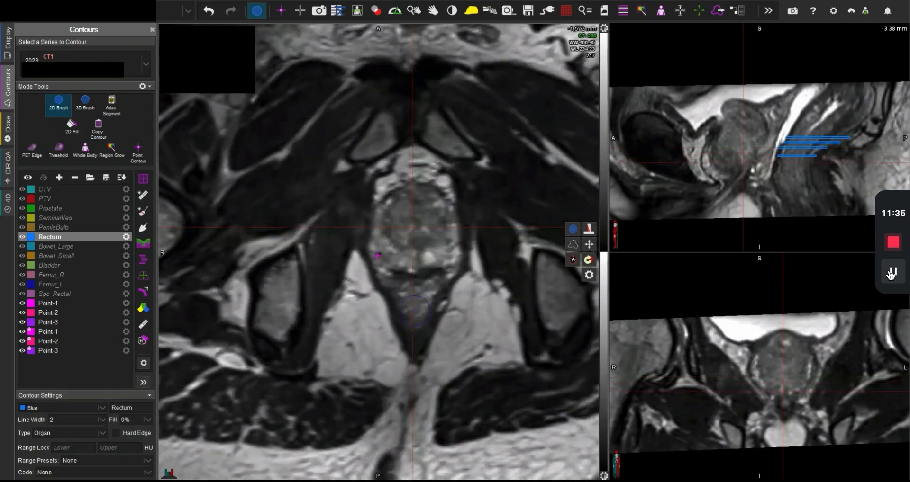
{"action": "left_click", "coordinate": [413, 308]}
{"action": "mouse_move", "coordinate": [415, 308]}
{"action": "left_mouse_down"}
{"action": "mouse_move", "coordinate": [402, 307]}
{"action": "mouse_move", "coordinate": [408, 290]}
{"action": "mouse_move", "coordinate": [423, 300]}
{"action": "left_mouse_up"}
{"action": "scroll", "coordinate": [415, 305], "scroll_direction": "up", "scroll_amount": 1}
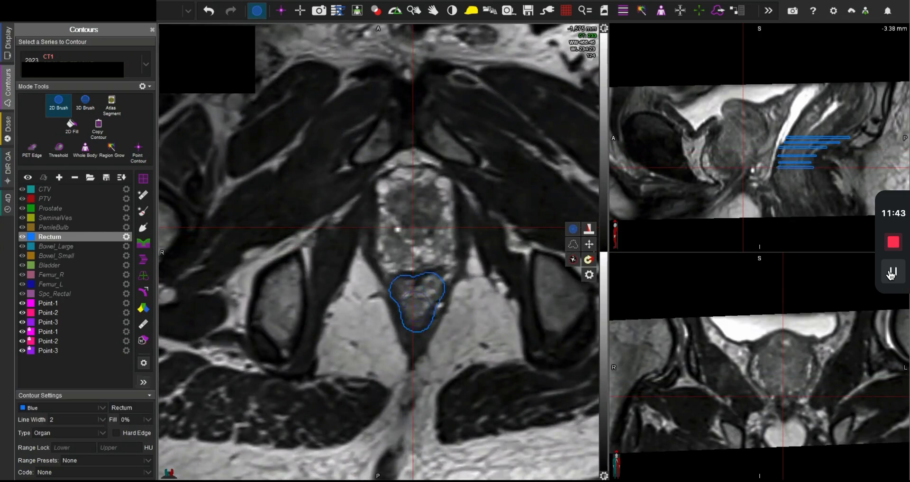
Step: Continue the rectum contour inferiorly below the prostate by painting it on three more spaced MR slices down to -1,586 mm
{"action": "scroll", "coordinate": [417, 307], "scroll_direction": "up", "scroll_amount": 1}
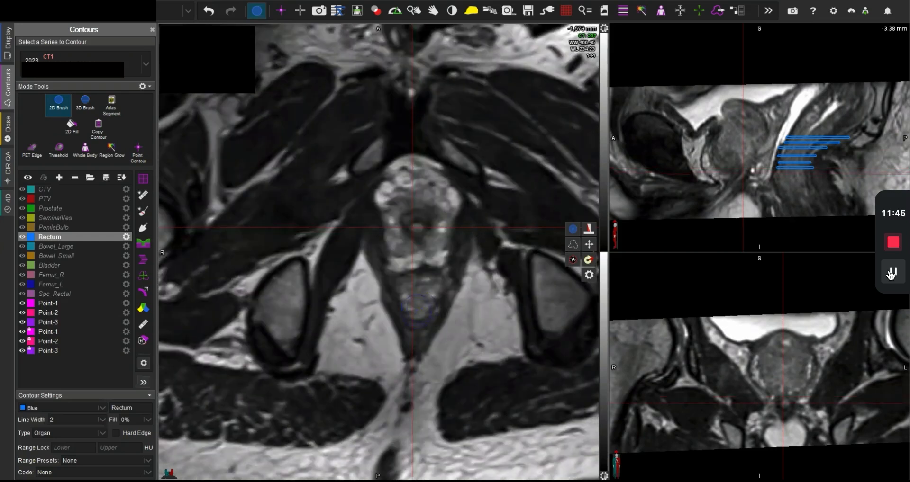
{"action": "mouse_move", "coordinate": [416, 307]}
{"action": "left_mouse_down"}
{"action": "mouse_move", "coordinate": [410, 290]}
{"action": "mouse_move", "coordinate": [428, 290]}
{"action": "left_mouse_up"}
{"action": "scroll", "coordinate": [419, 298], "scroll_direction": "up", "scroll_amount": 1}
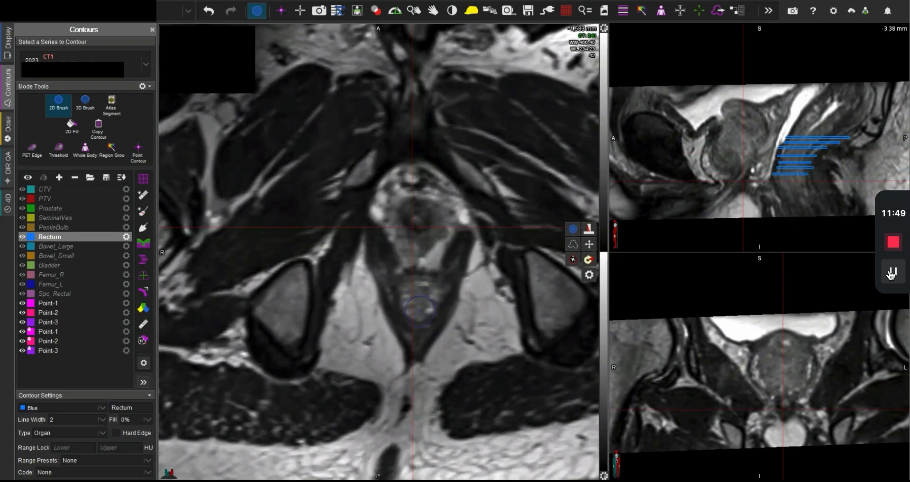
{"action": "left_click_drag", "start_coordinate": [419, 311], "coordinate": [412, 307]}
{"action": "scroll", "coordinate": [419, 308], "scroll_direction": "up", "scroll_amount": 1}
{"action": "mouse_move", "coordinate": [419, 311]}
{"action": "left_mouse_down"}
{"action": "mouse_move", "coordinate": [426, 292]}
{"action": "mouse_move", "coordinate": [419, 304]}
{"action": "left_mouse_up"}
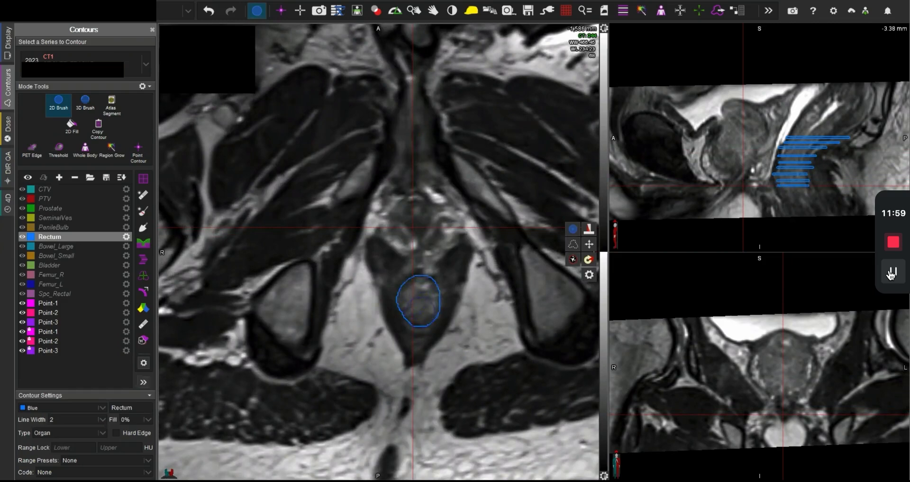
Step: Paint the rectum outline on the -1,590 mm CT slice and compare it with the MR anatomy there
{"action": "scroll", "coordinate": [426, 312], "scroll_direction": "up", "scroll_amount": 1}
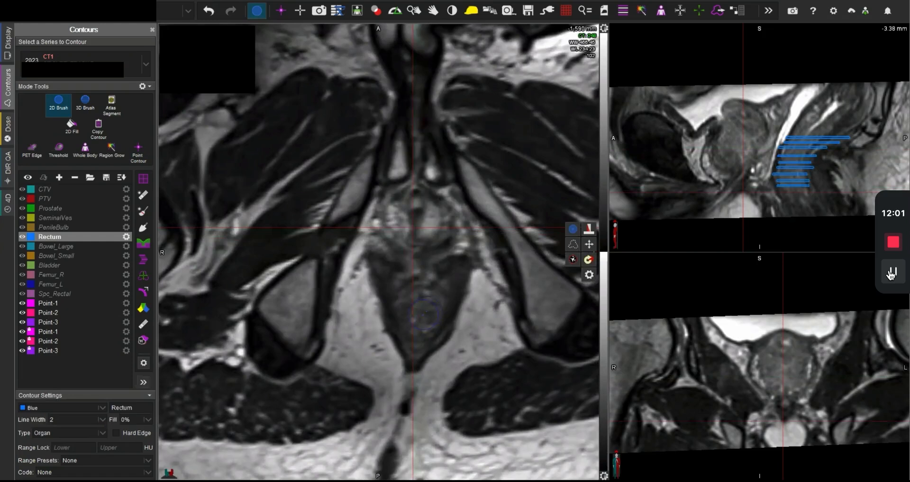
{"action": "key", "text": "f"}
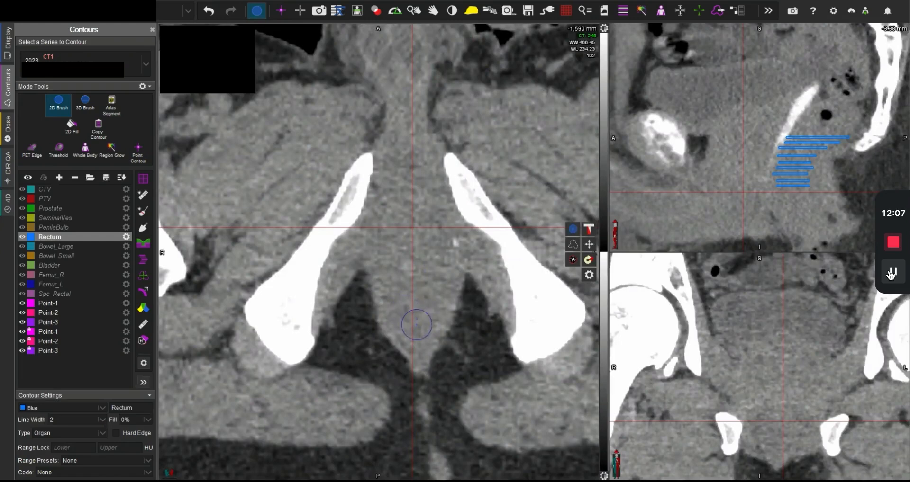
{"action": "mouse_move", "coordinate": [416, 325]}
{"action": "left_mouse_down"}
{"action": "mouse_move", "coordinate": [407, 323]}
{"action": "mouse_move", "coordinate": [408, 308]}
{"action": "mouse_move", "coordinate": [417, 303]}
{"action": "mouse_move", "coordinate": [432, 314]}
{"action": "mouse_move", "coordinate": [416, 332]}
{"action": "mouse_move", "coordinate": [437, 328]}
{"action": "left_mouse_up"}
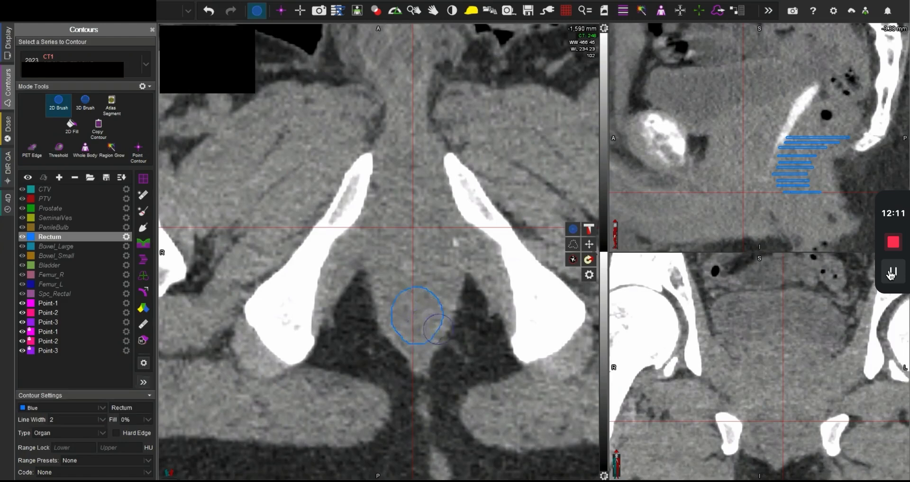
{"action": "key", "text": "space"}
{"action": "key", "text": "space"}
{"action": "key", "text": "space"}
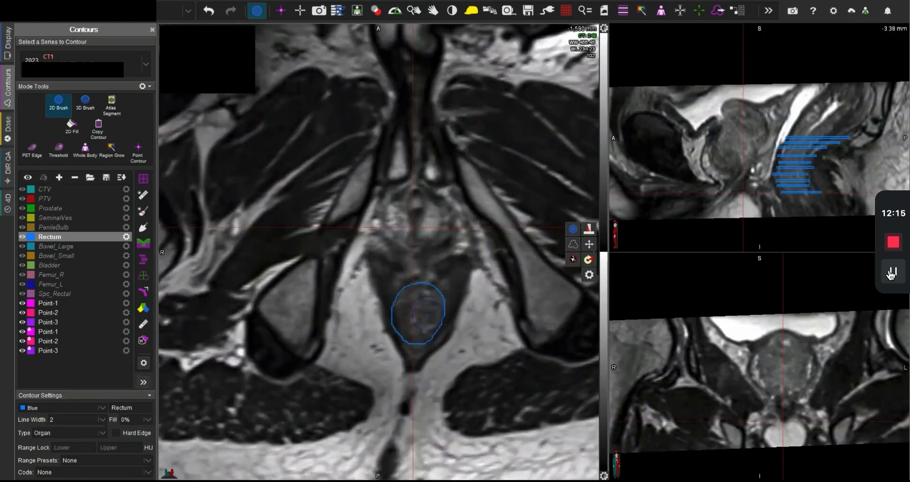
{"action": "key", "text": "space"}
Step: Continue the rectum contour inferiorly by painting it on the CT slices at -1,595 mm and -1,600 mm
{"action": "scroll", "coordinate": [419, 322], "scroll_direction": "down", "scroll_amount": 5}
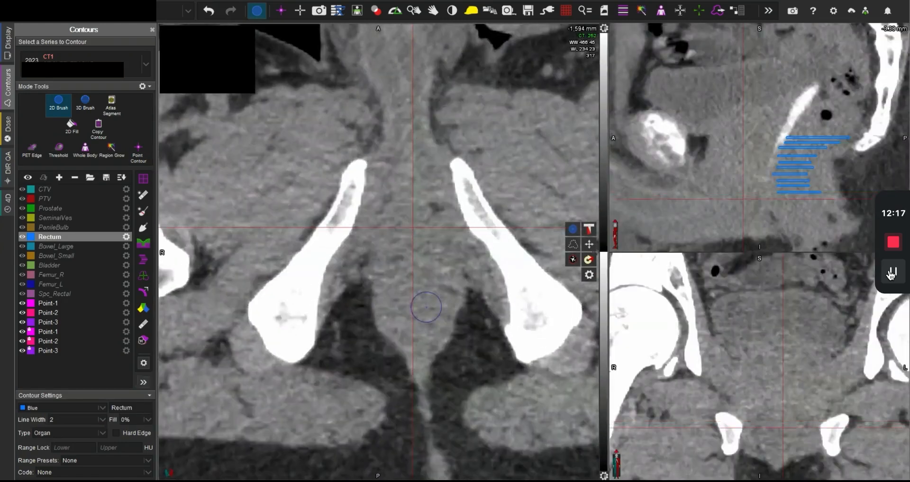
{"action": "mouse_move", "coordinate": [418, 336]}
{"action": "left_mouse_down"}
{"action": "mouse_move", "coordinate": [428, 301]}
{"action": "mouse_move", "coordinate": [439, 315]}
{"action": "mouse_move", "coordinate": [438, 329]}
{"action": "mouse_move", "coordinate": [413, 342]}
{"action": "mouse_move", "coordinate": [408, 322]}
{"action": "mouse_move", "coordinate": [419, 302]}
{"action": "mouse_move", "coordinate": [411, 303]}
{"action": "mouse_move", "coordinate": [420, 302]}
{"action": "mouse_move", "coordinate": [430, 325]}
{"action": "left_mouse_up"}
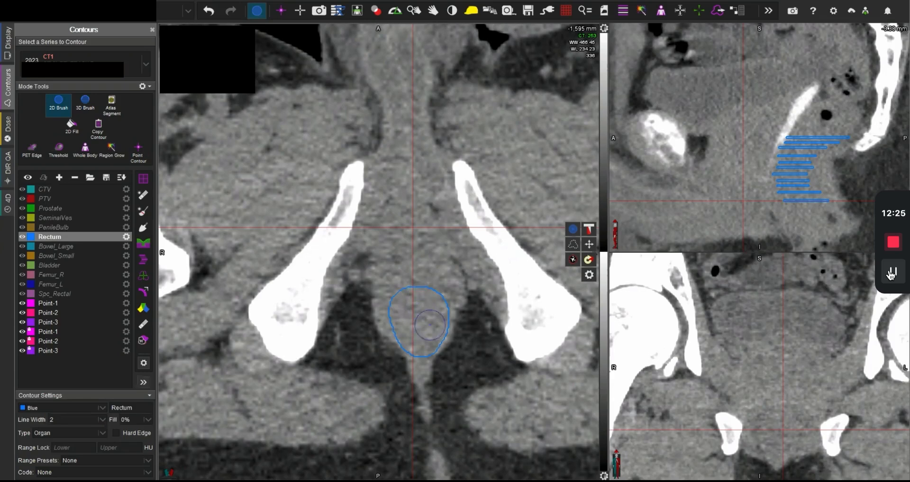
{"action": "scroll", "coordinate": [430, 325], "scroll_direction": "down", "scroll_amount": 2}
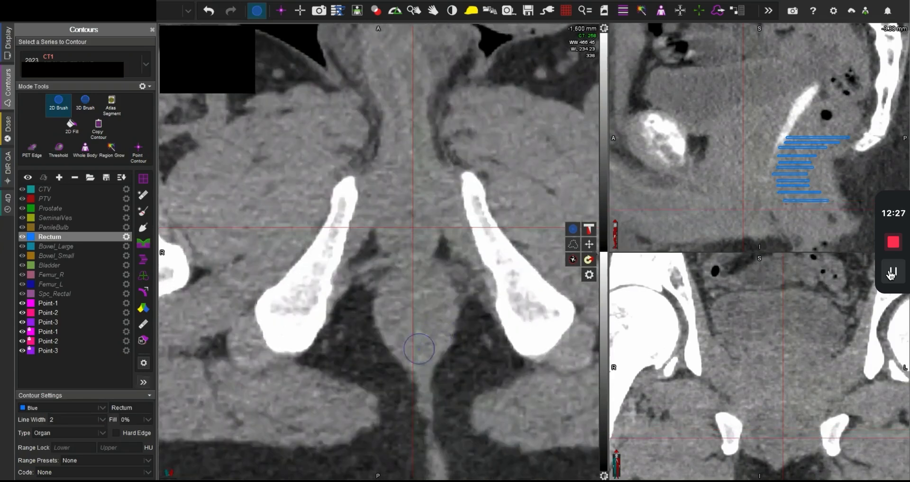
{"action": "scroll", "coordinate": [419, 349], "scroll_direction": "up", "scroll_amount": 2}
{"action": "scroll", "coordinate": [419, 349], "scroll_direction": "down", "scroll_amount": 2}
{"action": "mouse_move", "coordinate": [419, 347]}
{"action": "left_mouse_down"}
{"action": "mouse_move", "coordinate": [408, 322]}
{"action": "mouse_move", "coordinate": [439, 317]}
{"action": "mouse_move", "coordinate": [438, 338]}
{"action": "mouse_move", "coordinate": [418, 352]}
{"action": "mouse_move", "coordinate": [407, 330]}
{"action": "left_mouse_up"}
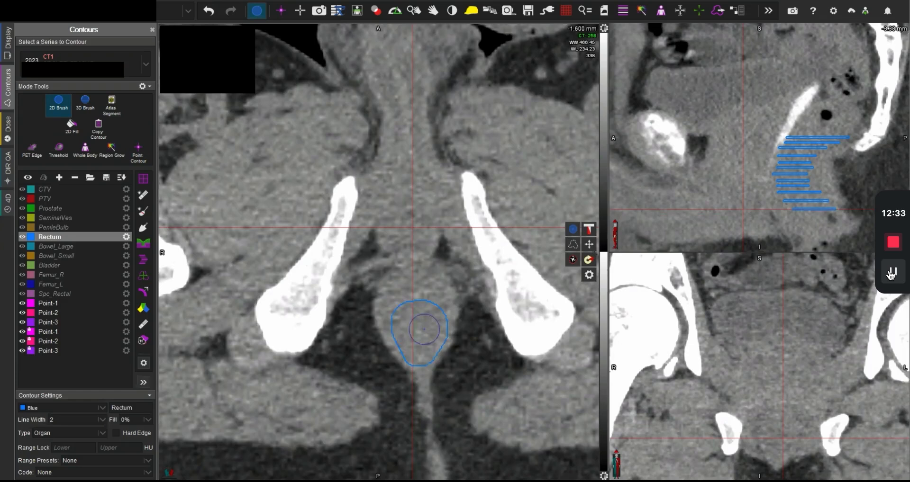
Step: Paint the rectum on spaced CT slices from -1,606 down to -1,617 mm and check its inferior end with the crosshair centred on it
{"action": "scroll", "coordinate": [424, 329], "scroll_direction": "down", "scroll_amount": 3}
{"action": "mouse_move", "coordinate": [415, 342]}
{"action": "left_mouse_down"}
{"action": "mouse_move", "coordinate": [398, 334]}
{"action": "mouse_move", "coordinate": [404, 309]}
{"action": "mouse_move", "coordinate": [434, 311]}
{"action": "mouse_move", "coordinate": [421, 339]}
{"action": "left_mouse_up"}
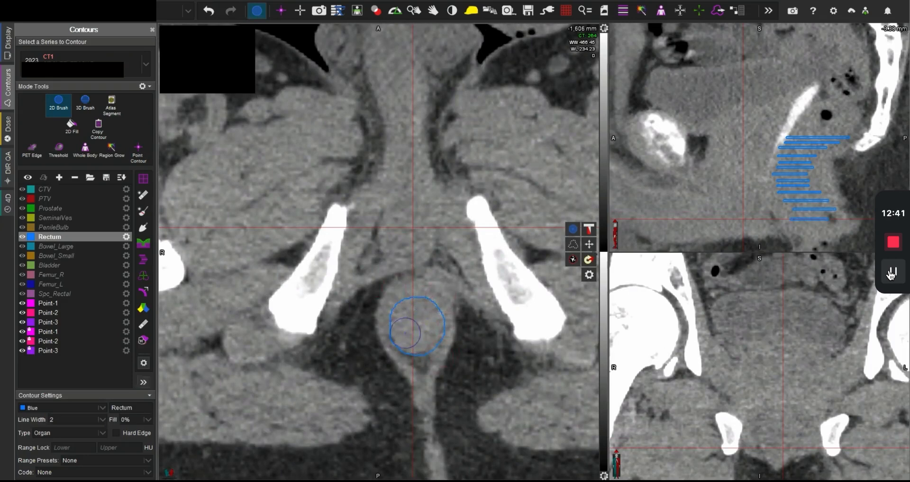
{"action": "scroll", "coordinate": [415, 331], "scroll_direction": "down", "scroll_amount": 2}
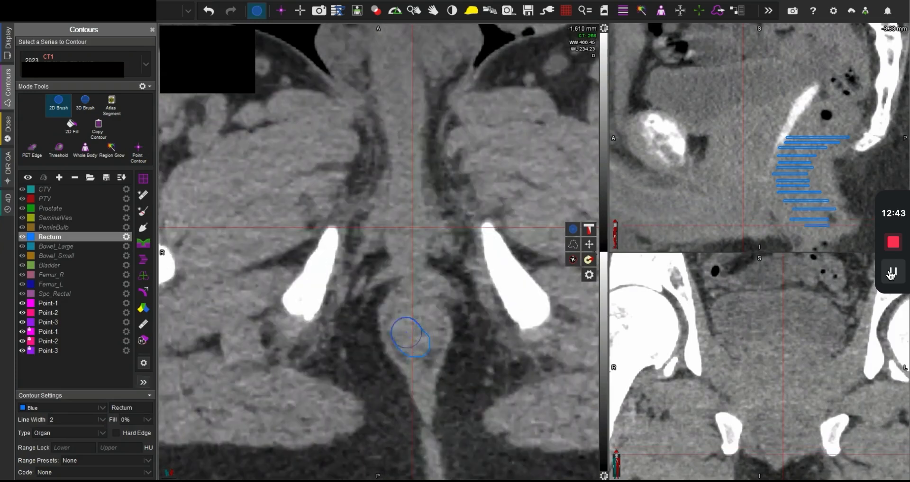
{"action": "mouse_move", "coordinate": [406, 332]}
{"action": "left_mouse_down"}
{"action": "mouse_move", "coordinate": [403, 320]}
{"action": "mouse_move", "coordinate": [424, 323]}
{"action": "mouse_move", "coordinate": [419, 347]}
{"action": "mouse_move", "coordinate": [412, 327]}
{"action": "left_mouse_up"}
{"action": "scroll", "coordinate": [420, 343], "scroll_direction": "down", "scroll_amount": 2}
{"action": "left_click", "coordinate": [416, 341]}
{"action": "scroll", "coordinate": [420, 337], "scroll_direction": "down", "scroll_amount": 2}
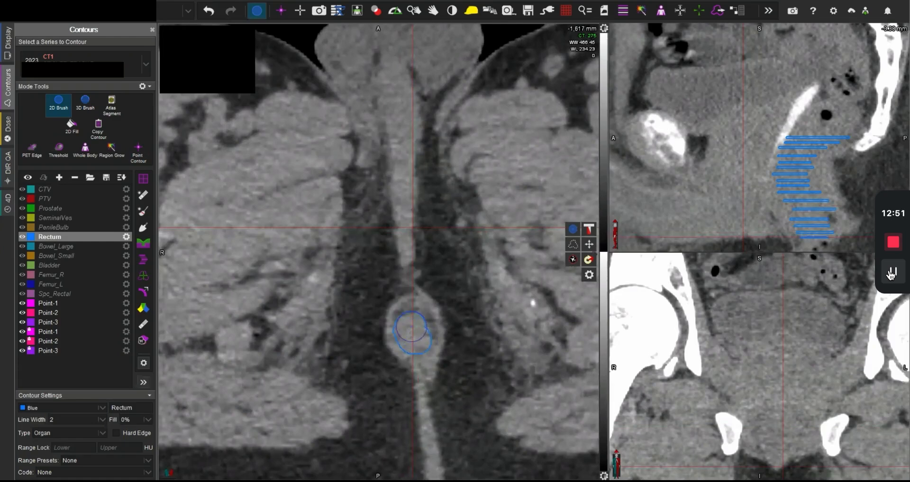
{"action": "scroll", "coordinate": [413, 327], "scroll_direction": "down", "scroll_amount": 3}
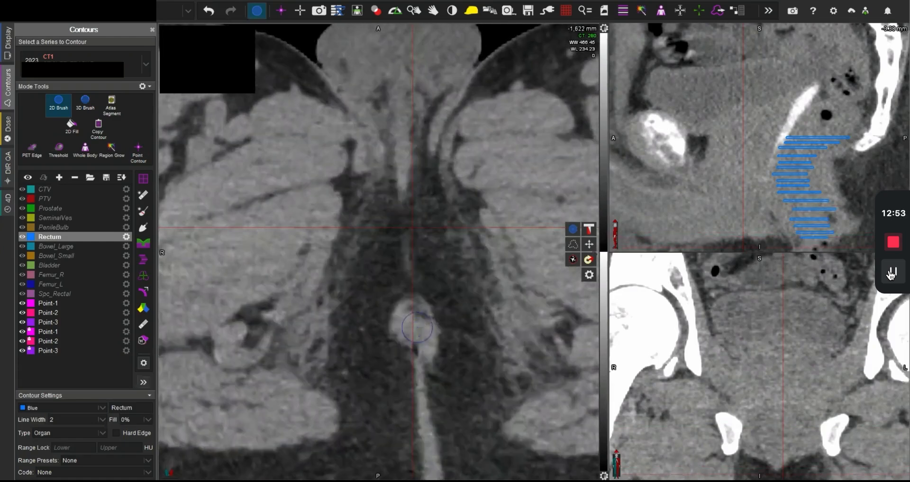
{"action": "scroll", "coordinate": [417, 327], "scroll_direction": "up", "scroll_amount": 3}
{"action": "middle_click", "coordinate": [414, 333]}
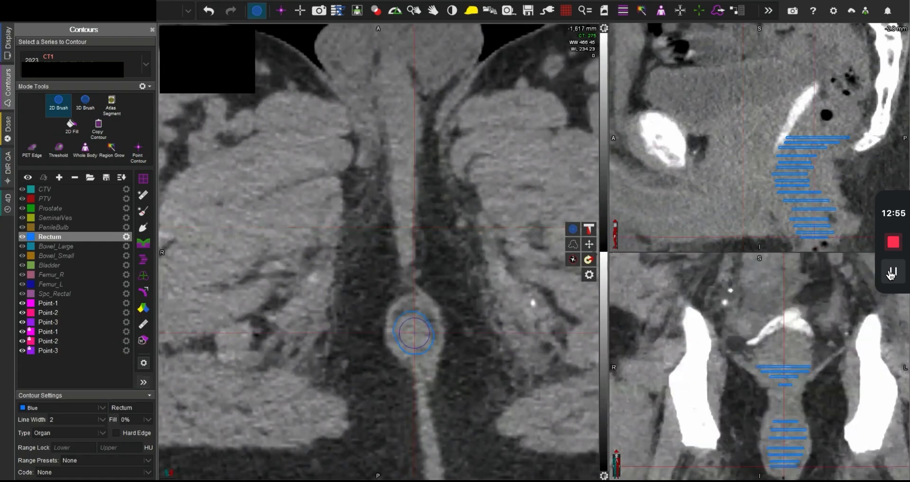
{"action": "scroll", "coordinate": [414, 333], "scroll_direction": "up", "scroll_amount": 3}
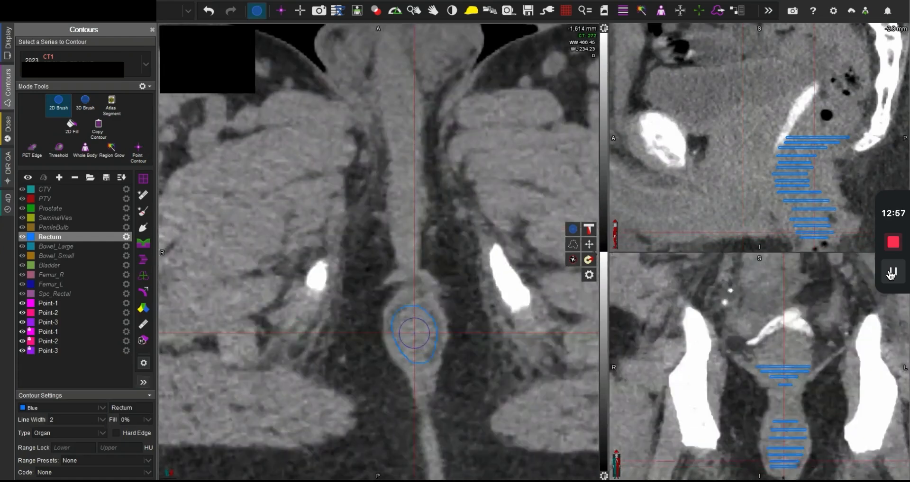
{"action": "scroll", "coordinate": [422, 332], "scroll_direction": "down", "scroll_amount": 3}
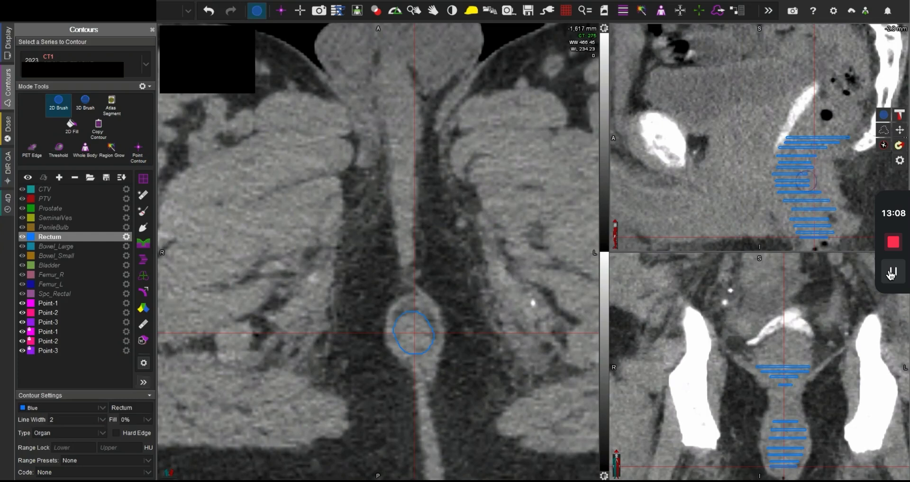
Step: Trim the posterior edge of the rectum contour on the -1,599.78 mm slice using the MR anatomy
{"action": "middle_click", "coordinate": [832, 208]}
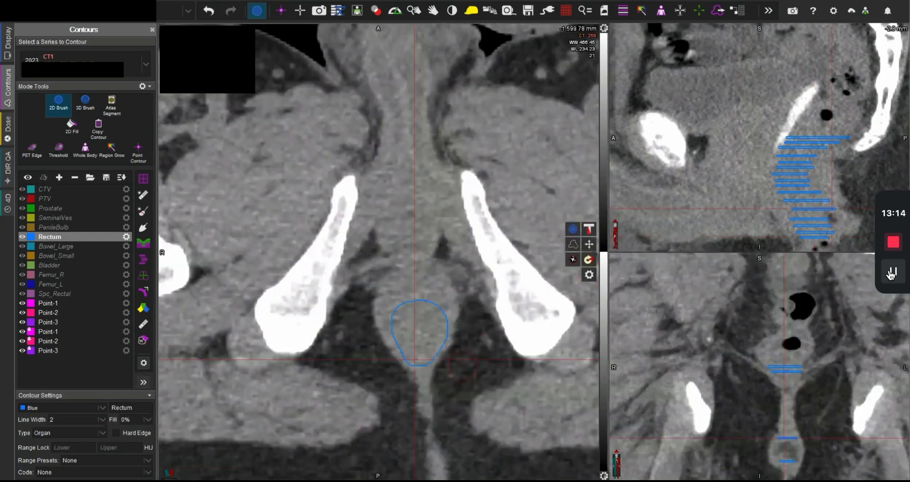
{"action": "key", "text": "space"}
{"action": "key", "text": "space"}
{"action": "key", "text": "space"}
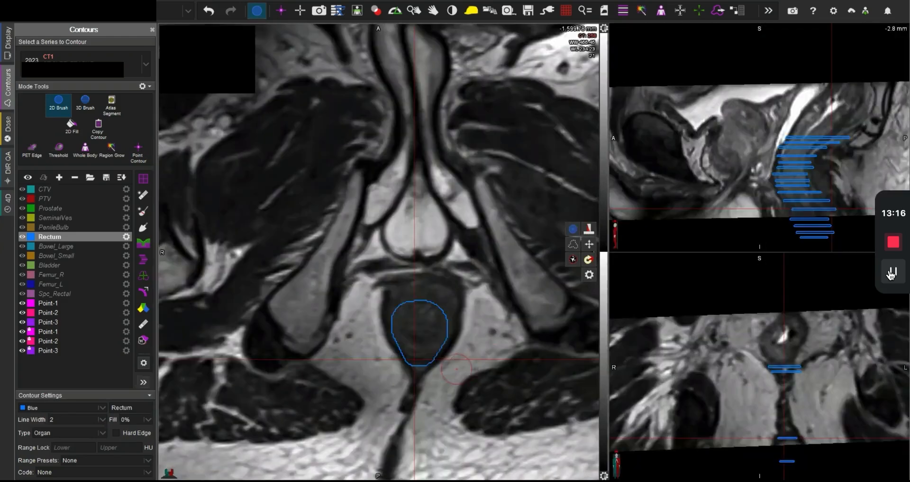
{"action": "left_click_drag", "start_coordinate": [456, 369], "coordinate": [403, 368]}
{"action": "key", "text": "space"}
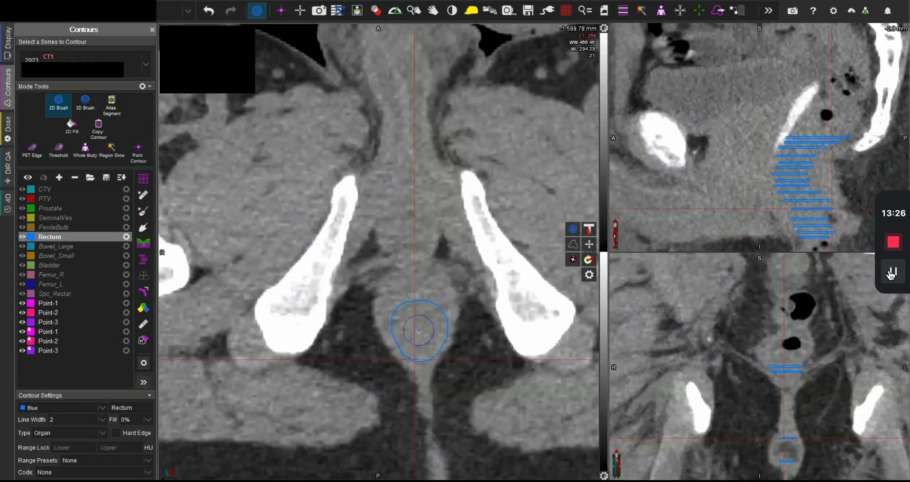
Step: Compare CT and MR through the slices from -1,606 up to -1,571 mm, examining the lower rectum and its anterior interface with the prostate
{"action": "key", "text": "space"}
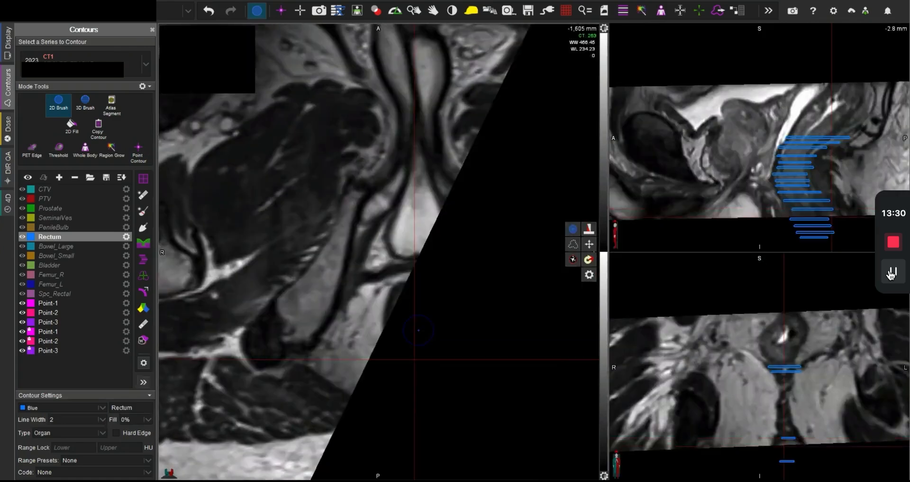
{"action": "key", "text": "space"}
{"action": "scroll", "coordinate": [419, 330], "scroll_direction": "down", "scroll_amount": 2}
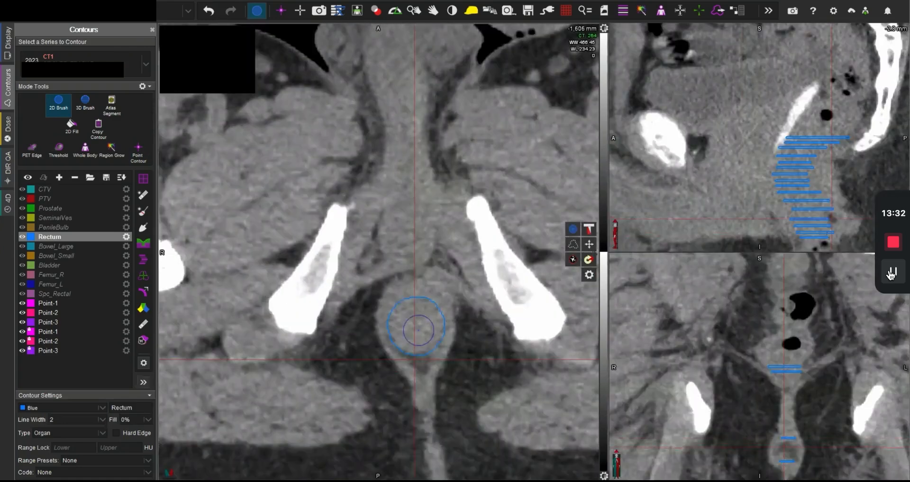
{"action": "scroll", "coordinate": [420, 330], "scroll_direction": "up", "scroll_amount": 3}
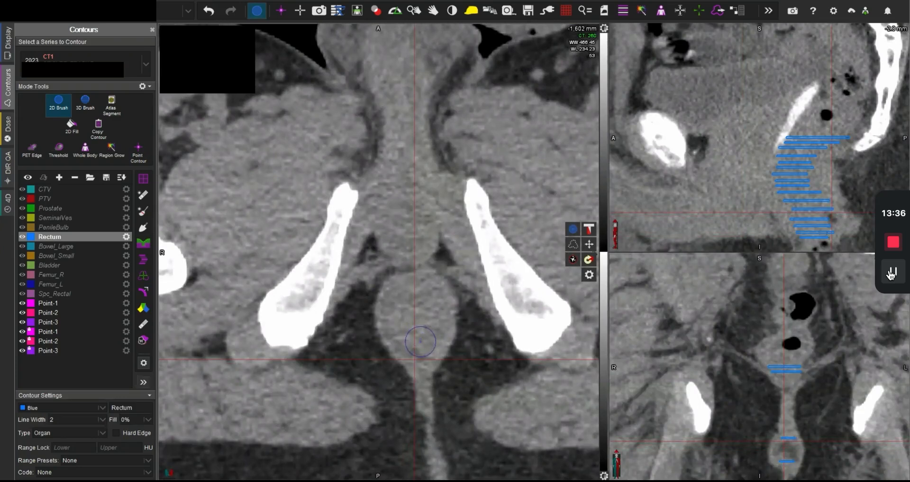
{"action": "key", "text": "space"}
{"action": "scroll", "coordinate": [434, 336], "scroll_direction": "up", "scroll_amount": 2}
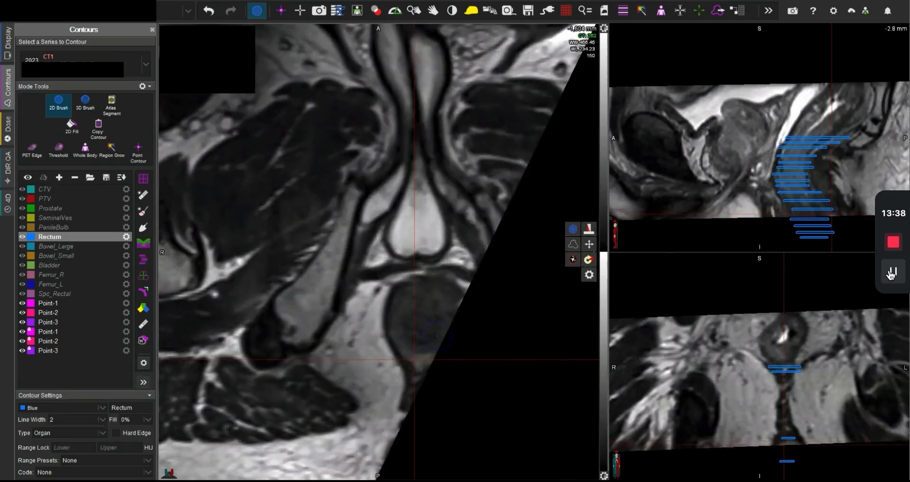
{"action": "key", "text": "space"}
{"action": "scroll", "coordinate": [459, 340], "scroll_direction": "up", "scroll_amount": 2}
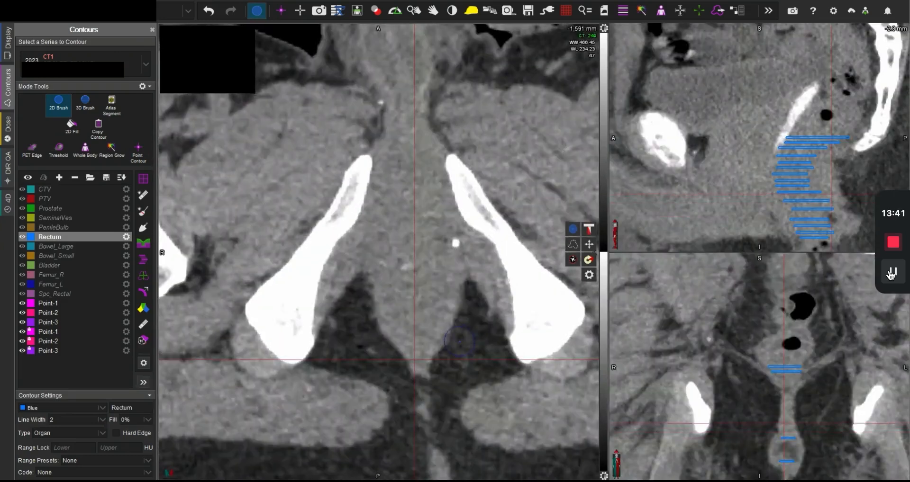
{"action": "scroll", "coordinate": [458, 340], "scroll_direction": "up", "scroll_amount": 2}
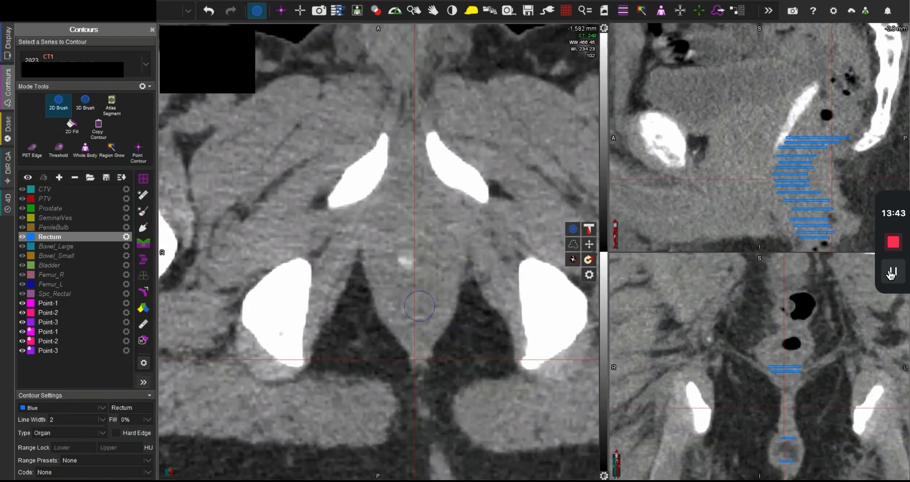
{"action": "key", "text": "space"}
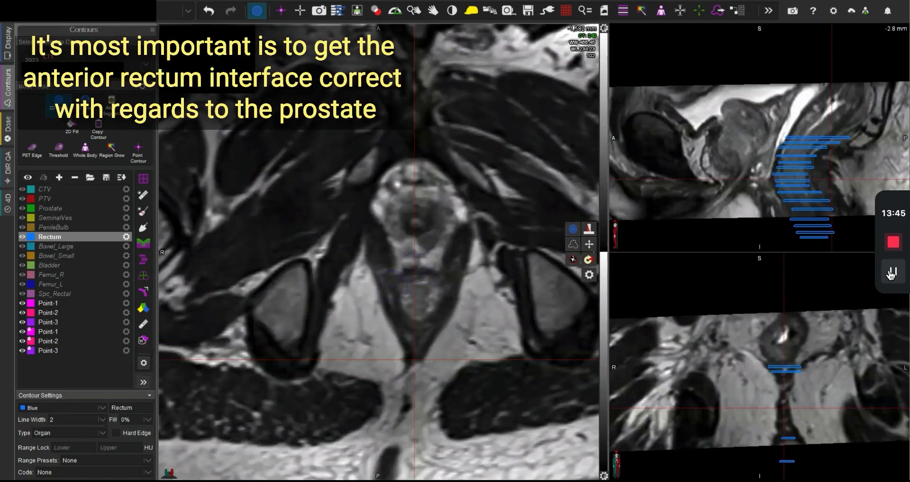
{"action": "middle_click", "coordinate": [420, 272]}
{"action": "key", "text": "space"}
{"action": "scroll", "coordinate": [422, 307], "scroll_direction": "up", "scroll_amount": 6}
{"action": "scroll", "coordinate": [422, 307], "scroll_direction": "up", "scroll_amount": 10}
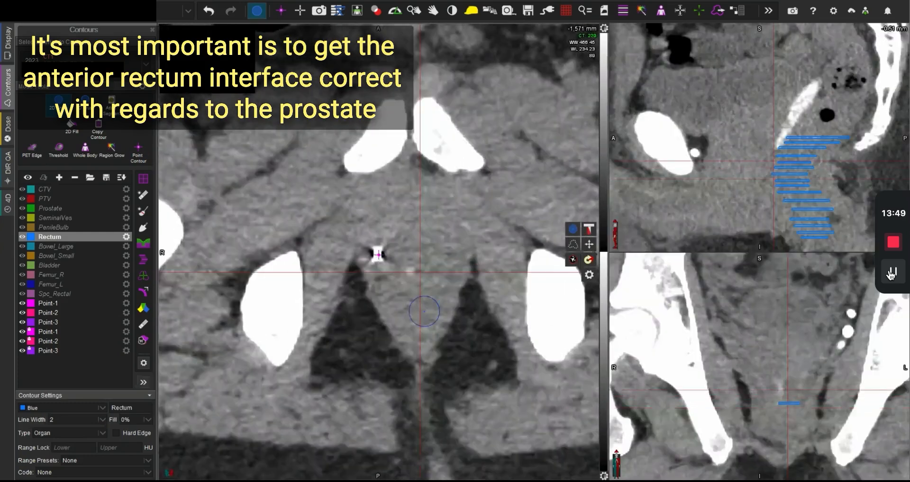
Step: Extend the rectum contour superiorly by painting it on spaced CT slices from -1,553 up to -1,526 mm
{"action": "scroll", "coordinate": [424, 312], "scroll_direction": "up", "scroll_amount": 1}
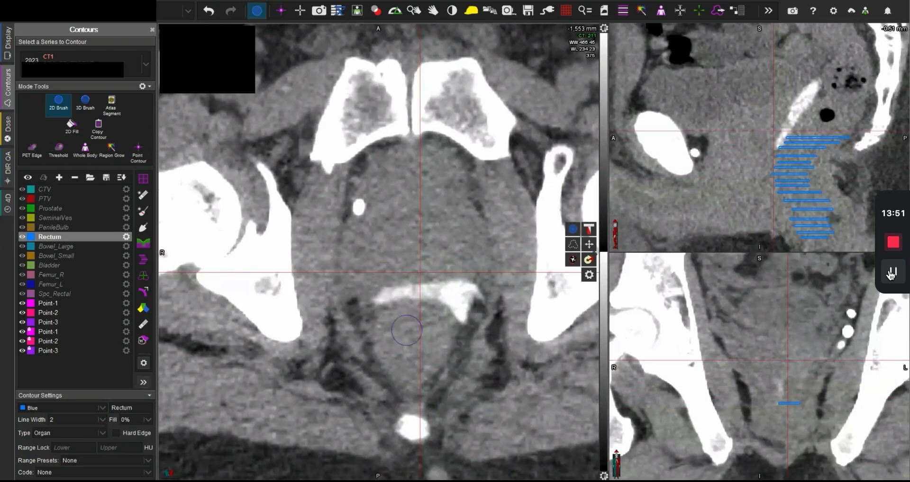
{"action": "mouse_move", "coordinate": [392, 326]}
{"action": "left_mouse_down"}
{"action": "mouse_move", "coordinate": [417, 318]}
{"action": "mouse_move", "coordinate": [438, 327]}
{"action": "mouse_move", "coordinate": [417, 372]}
{"action": "mouse_move", "coordinate": [407, 369]}
{"action": "mouse_move", "coordinate": [389, 332]}
{"action": "mouse_move", "coordinate": [394, 320]}
{"action": "mouse_move", "coordinate": [407, 327]}
{"action": "left_mouse_up"}
{"action": "scroll", "coordinate": [407, 327], "scroll_direction": "up", "scroll_amount": 5}
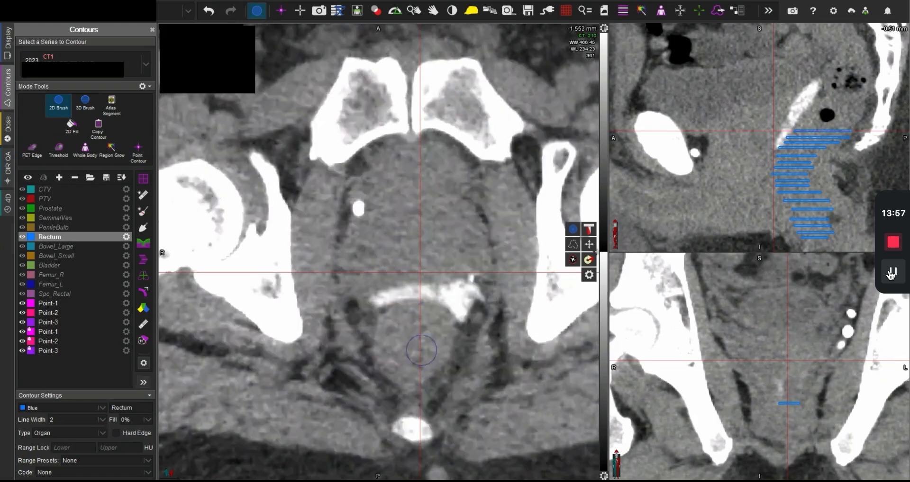
{"action": "mouse_move", "coordinate": [413, 384]}
{"action": "left_mouse_down"}
{"action": "mouse_move", "coordinate": [389, 349]}
{"action": "mouse_move", "coordinate": [394, 332]}
{"action": "mouse_move", "coordinate": [418, 325]}
{"action": "mouse_move", "coordinate": [438, 339]}
{"action": "mouse_move", "coordinate": [439, 361]}
{"action": "mouse_move", "coordinate": [420, 376]}
{"action": "mouse_move", "coordinate": [388, 348]}
{"action": "mouse_move", "coordinate": [386, 331]}
{"action": "mouse_move", "coordinate": [402, 326]}
{"action": "left_mouse_up"}
{"action": "scroll", "coordinate": [402, 326], "scroll_direction": "up", "scroll_amount": 4}
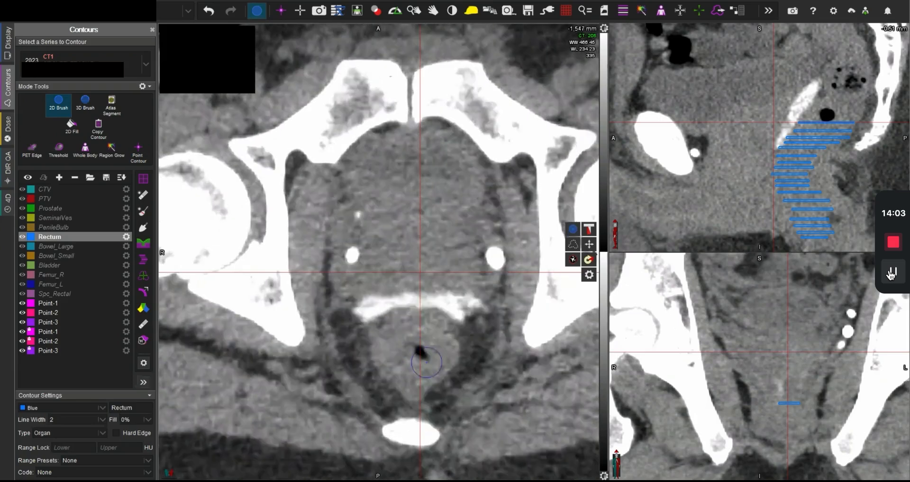
{"action": "mouse_move", "coordinate": [423, 394]}
{"action": "left_mouse_down"}
{"action": "mouse_move", "coordinate": [391, 358]}
{"action": "mouse_move", "coordinate": [406, 327]}
{"action": "mouse_move", "coordinate": [441, 332]}
{"action": "mouse_move", "coordinate": [450, 351]}
{"action": "mouse_move", "coordinate": [427, 386]}
{"action": "mouse_move", "coordinate": [404, 363]}
{"action": "mouse_move", "coordinate": [413, 335]}
{"action": "mouse_move", "coordinate": [438, 349]}
{"action": "mouse_move", "coordinate": [431, 387]}
{"action": "mouse_move", "coordinate": [426, 350]}
{"action": "mouse_move", "coordinate": [412, 356]}
{"action": "mouse_move", "coordinate": [431, 354]}
{"action": "mouse_move", "coordinate": [433, 386]}
{"action": "mouse_move", "coordinate": [427, 404]}
{"action": "mouse_move", "coordinate": [400, 389]}
{"action": "mouse_move", "coordinate": [411, 362]}
{"action": "mouse_move", "coordinate": [444, 375]}
{"action": "mouse_move", "coordinate": [434, 405]}
{"action": "mouse_move", "coordinate": [400, 386]}
{"action": "mouse_move", "coordinate": [426, 390]}
{"action": "mouse_move", "coordinate": [433, 408]}
{"action": "mouse_move", "coordinate": [409, 411]}
{"action": "mouse_move", "coordinate": [391, 391]}
{"action": "mouse_move", "coordinate": [416, 359]}
{"action": "mouse_move", "coordinate": [453, 356]}
{"action": "mouse_move", "coordinate": [438, 386]}
{"action": "left_mouse_up"}
{"action": "scroll", "coordinate": [429, 384], "scroll_direction": "up", "scroll_amount": 5}
{"action": "scroll", "coordinate": [431, 388], "scroll_direction": "up", "scroll_amount": 4}
{"action": "scroll", "coordinate": [432, 388], "scroll_direction": "up", "scroll_amount": 4}
{"action": "scroll", "coordinate": [426, 389], "scroll_direction": "up", "scroll_amount": 5}
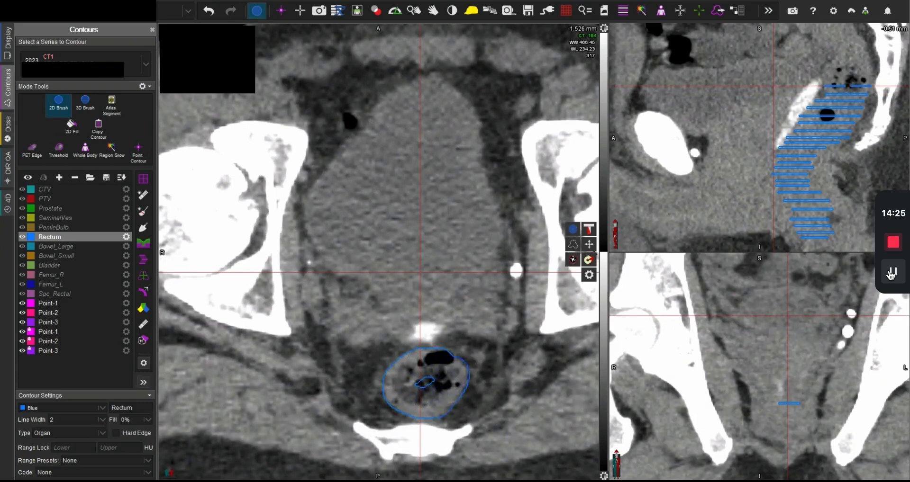
Step: Extend the rectum contour superiorly by painting it on spaced CT slices from -1,521 up to -1,507 mm
{"action": "scroll", "coordinate": [418, 370], "scroll_direction": "up", "scroll_amount": 2}
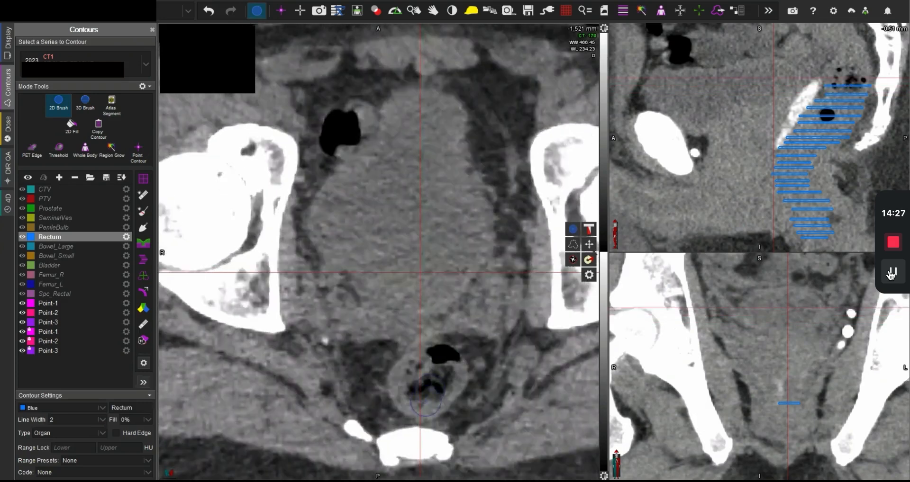
{"action": "mouse_move", "coordinate": [423, 404]}
{"action": "left_mouse_down"}
{"action": "mouse_move", "coordinate": [405, 396]}
{"action": "mouse_move", "coordinate": [407, 375]}
{"action": "mouse_move", "coordinate": [427, 357]}
{"action": "mouse_move", "coordinate": [456, 363]}
{"action": "mouse_move", "coordinate": [463, 372]}
{"action": "mouse_move", "coordinate": [429, 404]}
{"action": "left_mouse_up"}
{"action": "scroll", "coordinate": [428, 401], "scroll_direction": "up", "scroll_amount": 2}
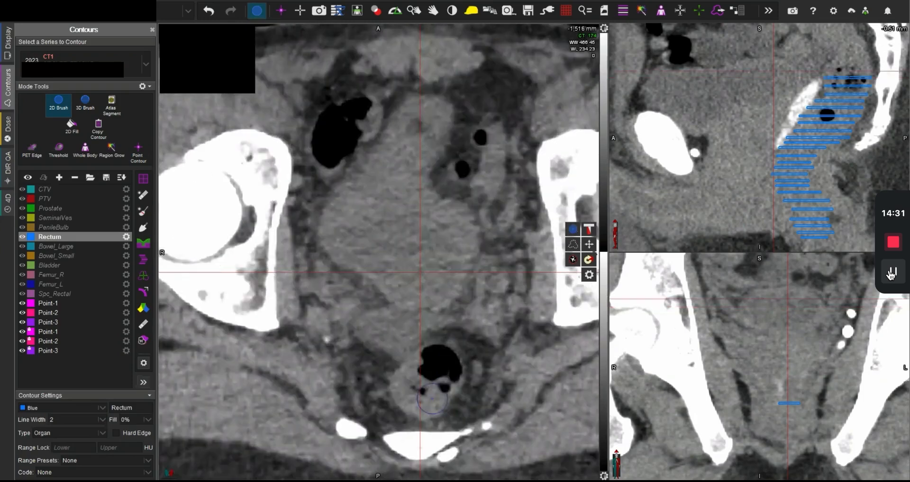
{"action": "mouse_move", "coordinate": [427, 404]}
{"action": "left_mouse_down"}
{"action": "mouse_move", "coordinate": [405, 386]}
{"action": "mouse_move", "coordinate": [410, 370]}
{"action": "mouse_move", "coordinate": [445, 361]}
{"action": "mouse_move", "coordinate": [437, 395]}
{"action": "left_mouse_up"}
{"action": "scroll", "coordinate": [440, 377], "scroll_direction": "up", "scroll_amount": 2}
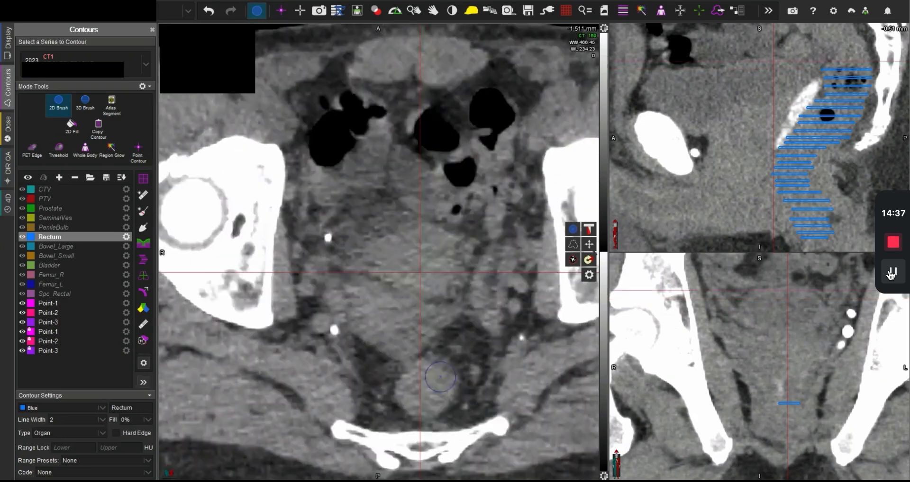
{"action": "mouse_move", "coordinate": [428, 403]}
{"action": "left_mouse_down"}
{"action": "mouse_move", "coordinate": [406, 400]}
{"action": "mouse_move", "coordinate": [428, 369]}
{"action": "left_mouse_up"}
{"action": "scroll", "coordinate": [425, 384], "scroll_direction": "up", "scroll_amount": 3}
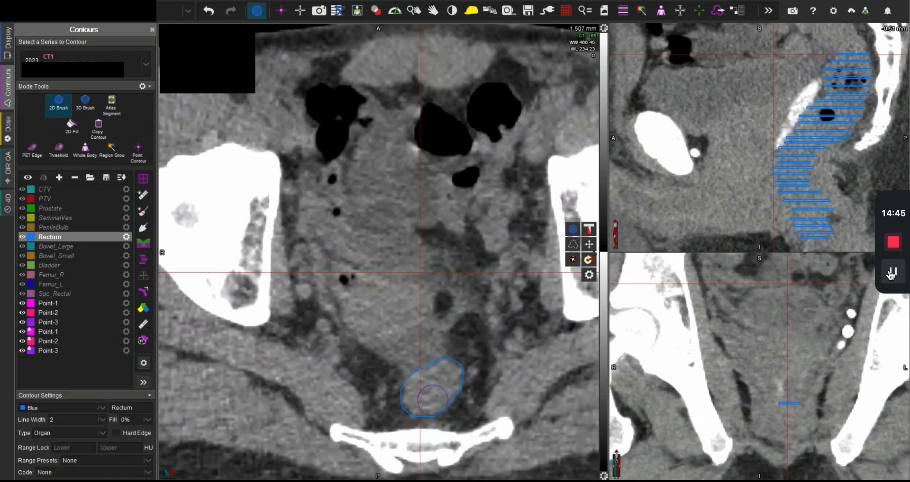
Step: Paint the uppermost rectum on the -1,503 and -1,499 mm CT slices, centring the crosshair on it
{"action": "scroll", "coordinate": [432, 399], "scroll_direction": "up", "scroll_amount": 3}
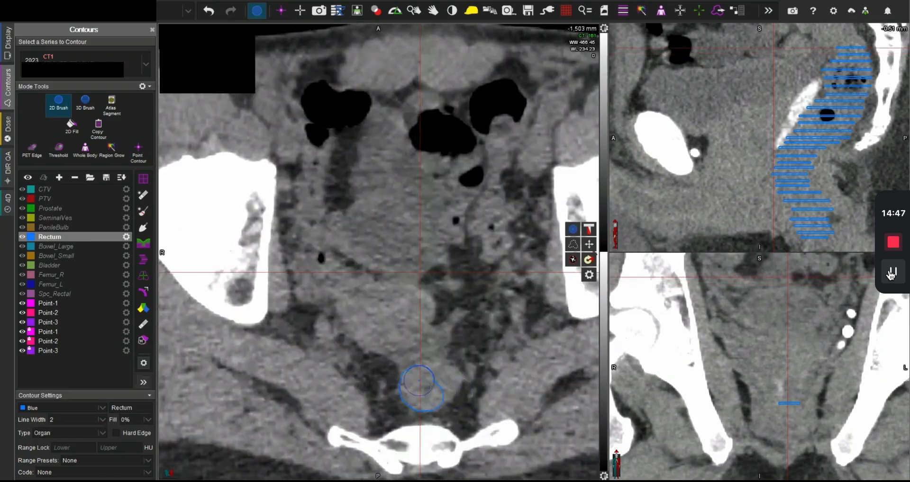
{"action": "left_click_drag", "start_coordinate": [419, 381], "coordinate": [443, 377]}
{"action": "left_click", "coordinate": [431, 390]}
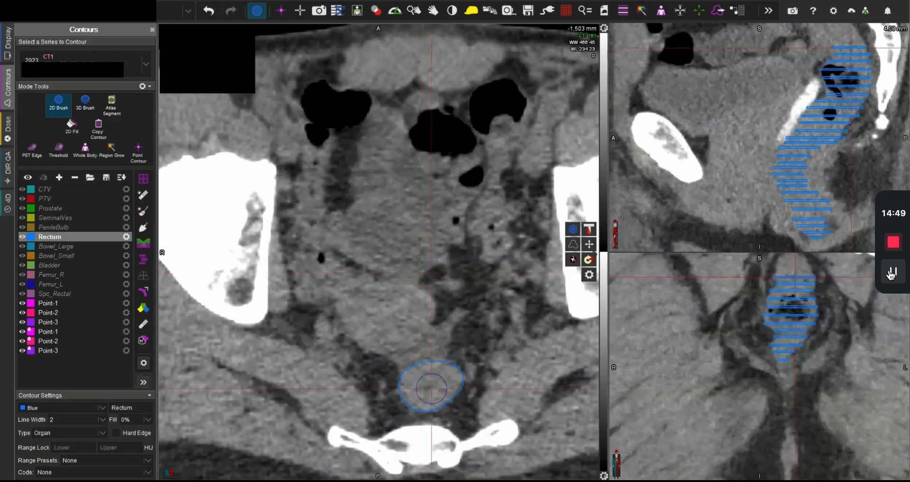
{"action": "scroll", "coordinate": [448, 389], "scroll_direction": "up", "scroll_amount": 4}
{"action": "mouse_move", "coordinate": [427, 393]}
{"action": "left_mouse_down"}
{"action": "mouse_move", "coordinate": [416, 382]}
{"action": "mouse_move", "coordinate": [439, 381]}
{"action": "left_mouse_up"}
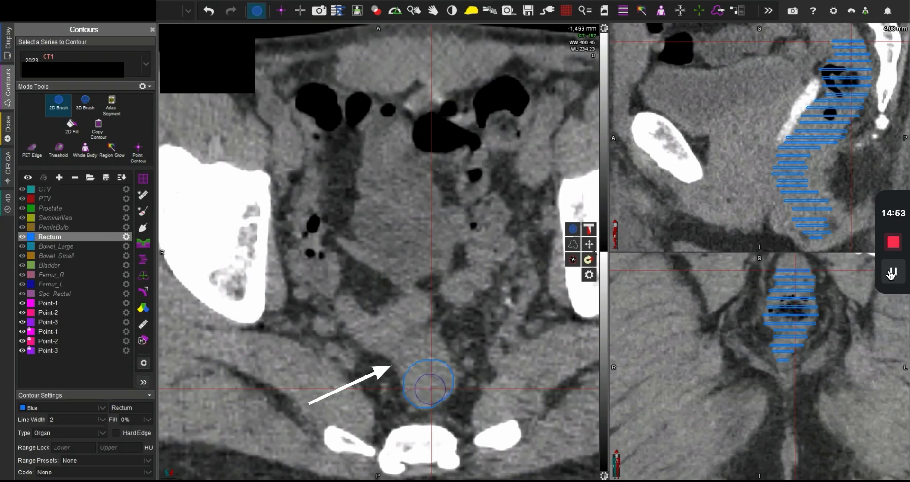
Step: Examine the rectosigmoid transition on CT by tracing the bowel through the slices between -1,493 and -1,519 mm
{"action": "scroll", "coordinate": [429, 386], "scroll_direction": "up", "scroll_amount": 6}
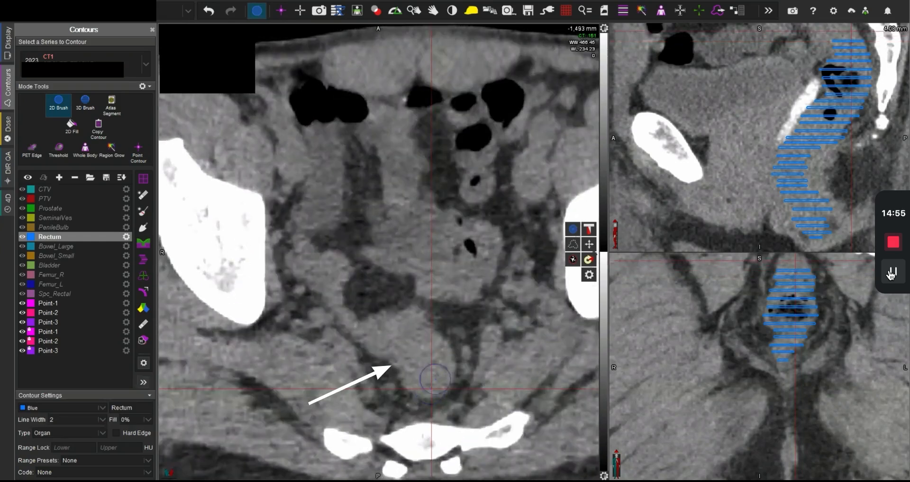
{"action": "scroll", "coordinate": [422, 337], "scroll_direction": "down", "scroll_amount": 4}
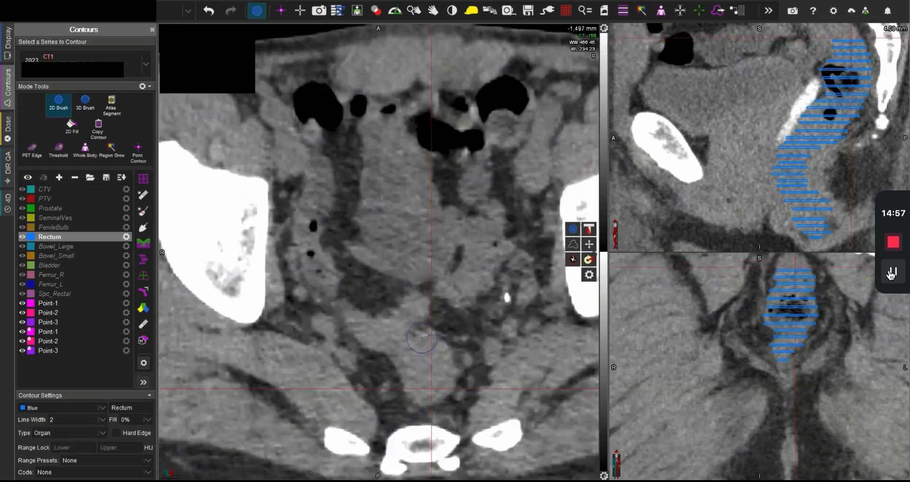
{"action": "scroll", "coordinate": [422, 338], "scroll_direction": "down", "scroll_amount": 2}
{"action": "scroll", "coordinate": [418, 305], "scroll_direction": "down", "scroll_amount": 4}
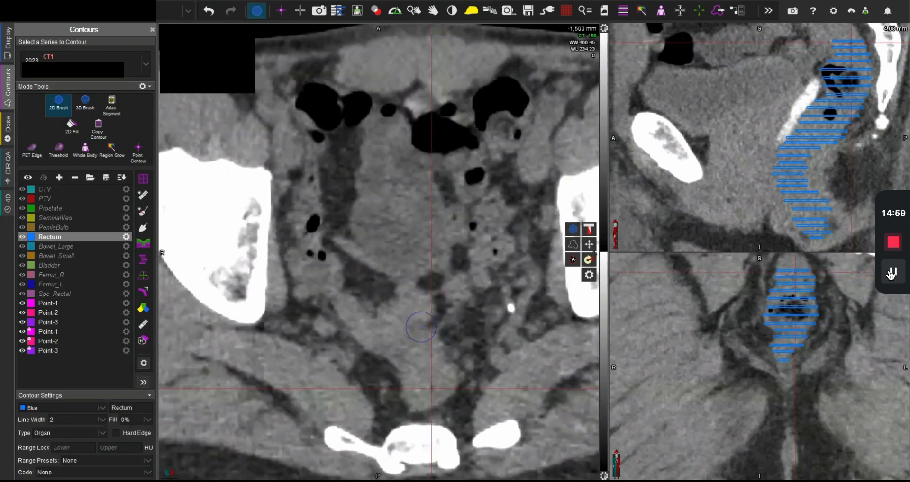
{"action": "scroll", "coordinate": [414, 321], "scroll_direction": "down", "scroll_amount": 4}
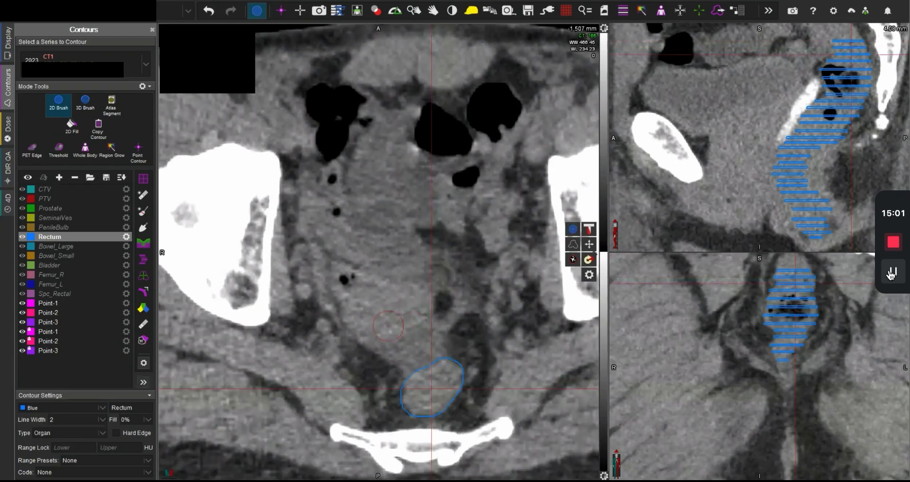
{"action": "scroll", "coordinate": [408, 323], "scroll_direction": "down", "scroll_amount": 4}
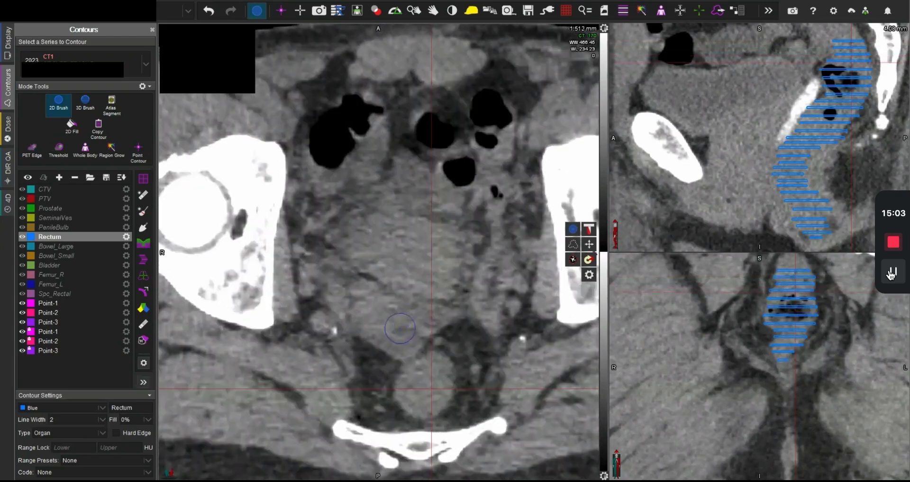
{"action": "scroll", "coordinate": [421, 328], "scroll_direction": "up", "scroll_amount": 5}
{"action": "scroll", "coordinate": [421, 329], "scroll_direction": "down", "scroll_amount": 7}
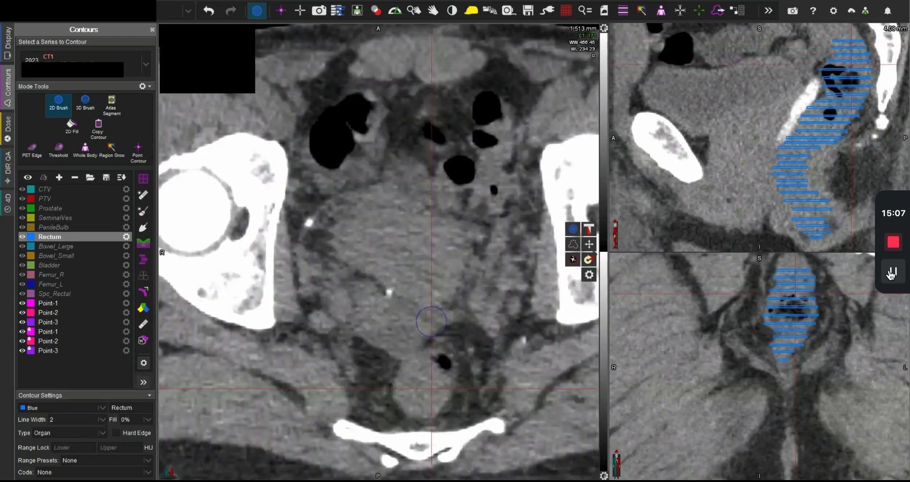
{"action": "scroll", "coordinate": [431, 322], "scroll_direction": "down", "scroll_amount": 6}
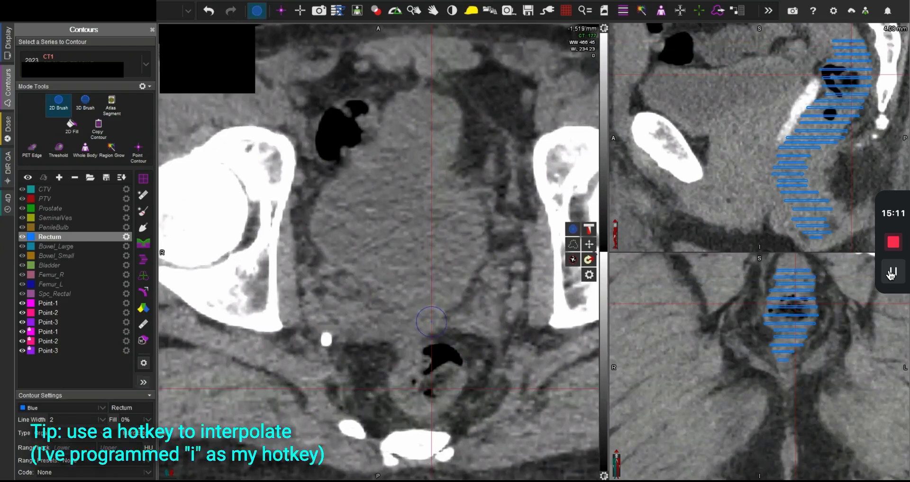
Step: Interpolate the rectum contour across the skipped slices and check its continuity in the sagittal view
{"action": "key", "text": "i"}
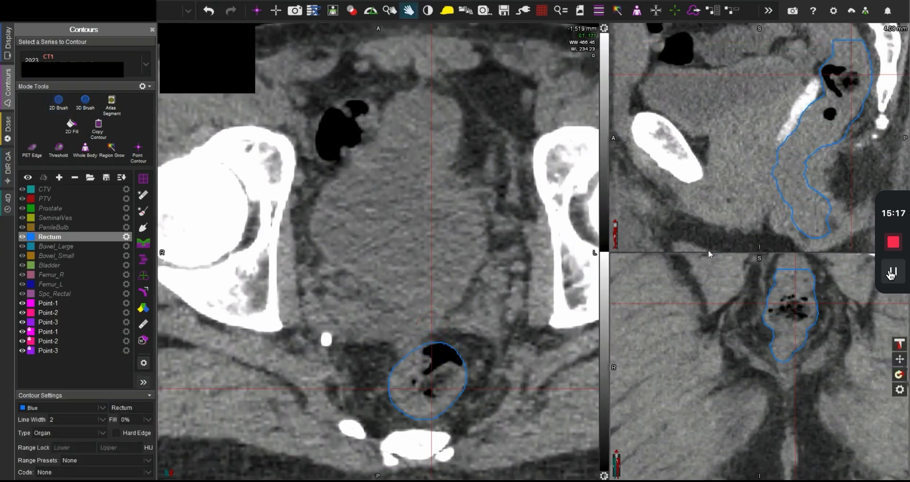
{"action": "scroll", "coordinate": [810, 170], "scroll_direction": "down", "scroll_amount": 5}
{"action": "scroll", "coordinate": [810, 167], "scroll_direction": "up", "scroll_amount": 9}
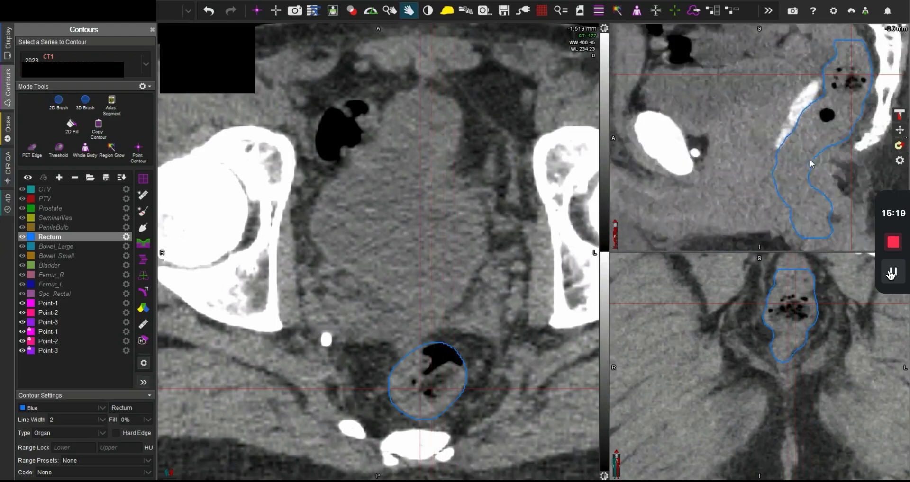
{"action": "scroll", "coordinate": [781, 167], "scroll_direction": "down", "scroll_amount": 5}
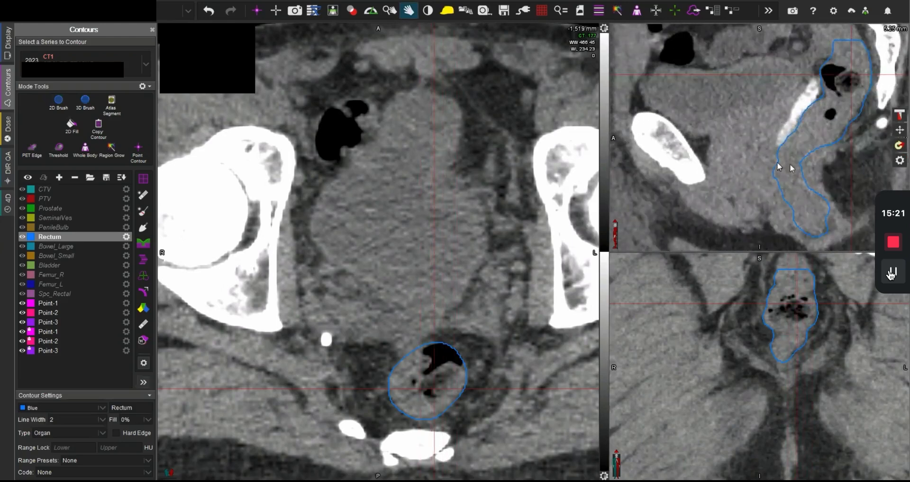
Step: Refine the anterior corner of the rectum contour near the prostate around the -1,571 mm slice using the MR anatomy
{"action": "left_click", "coordinate": [776, 162]}
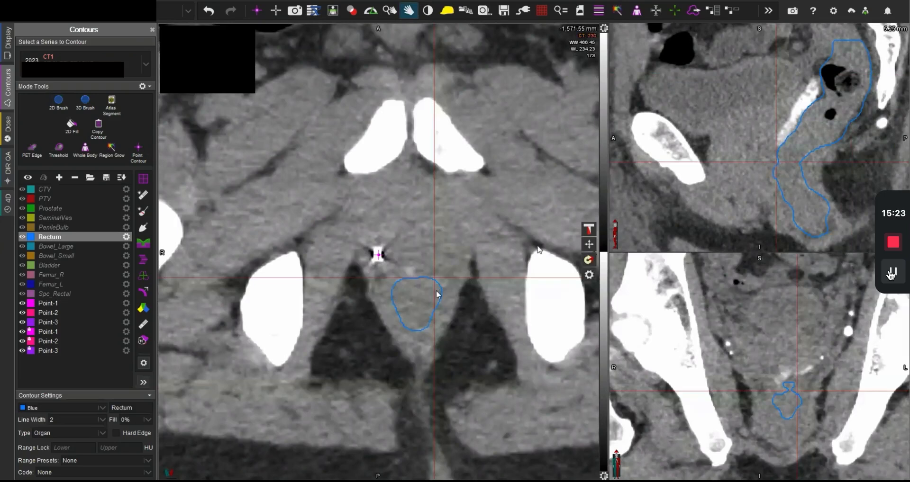
{"action": "key", "text": "space"}
{"action": "key", "text": "space"}
{"action": "key", "text": "b"}
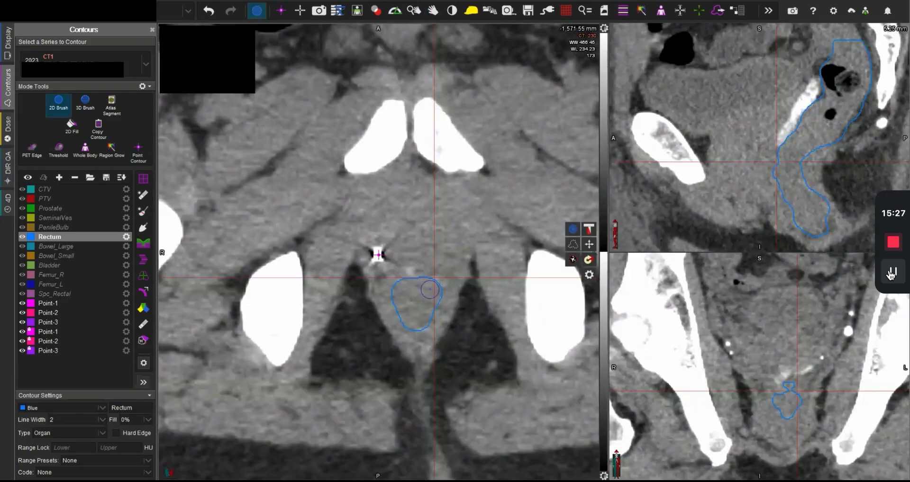
{"action": "key", "text": "space"}
{"action": "left_click_drag", "start_coordinate": [431, 288], "coordinate": [431, 285]}
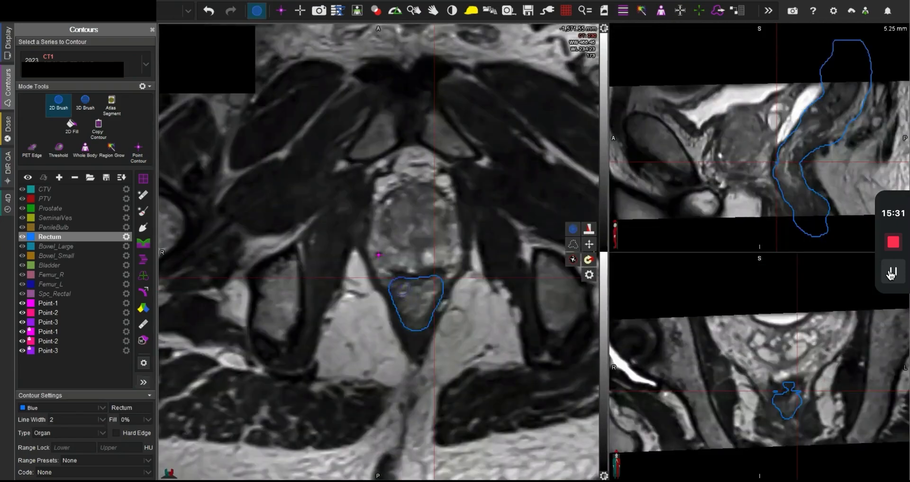
{"action": "scroll", "coordinate": [418, 291], "scroll_direction": "up", "scroll_amount": 1}
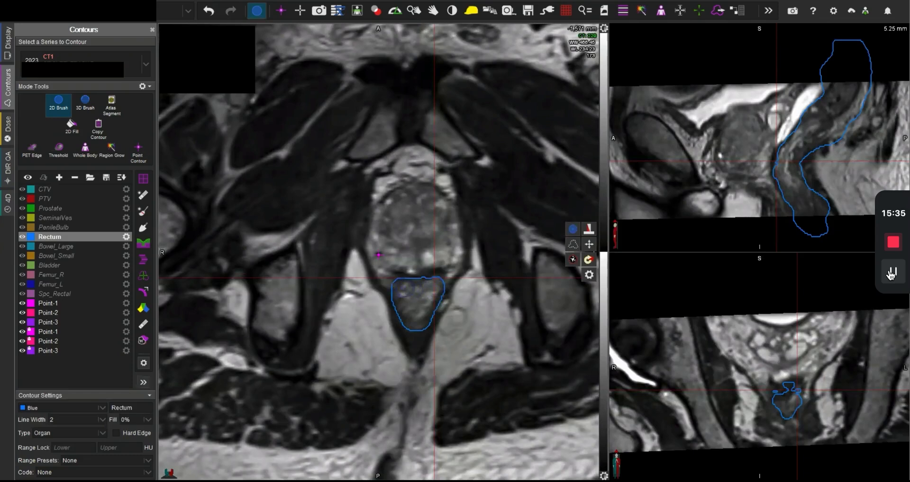
{"action": "scroll", "coordinate": [427, 293], "scroll_direction": "down", "scroll_amount": 3}
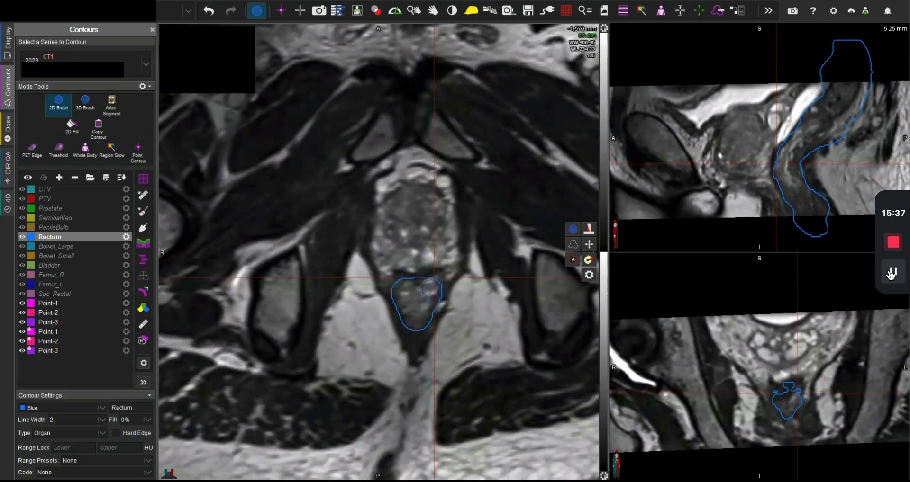
Step: Adjust the anterior rectum edge on the -1,570 mm slice by comparing CT with MR, and smooth the rectum contour
{"action": "key", "text": "space"}
{"action": "key", "text": "space"}
{"action": "key", "text": "space"}
{"action": "scroll", "coordinate": [419, 291], "scroll_direction": "up", "scroll_amount": 3}
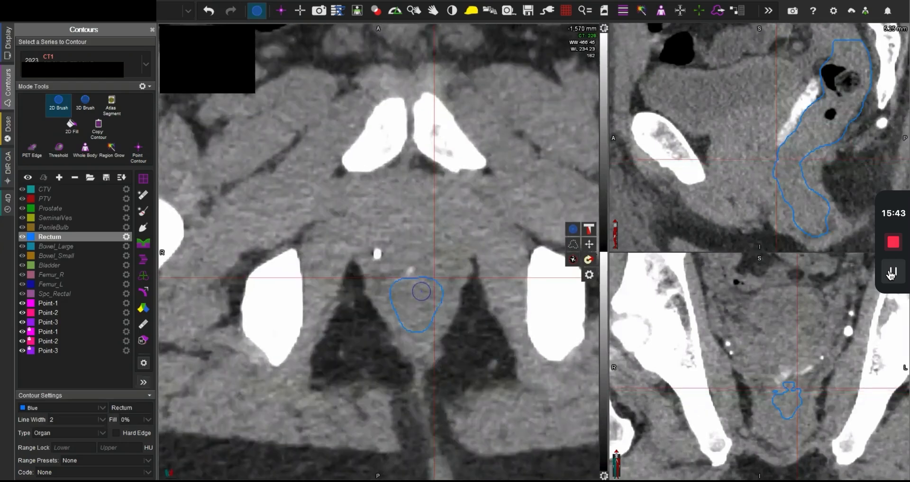
{"action": "key", "text": "space"}
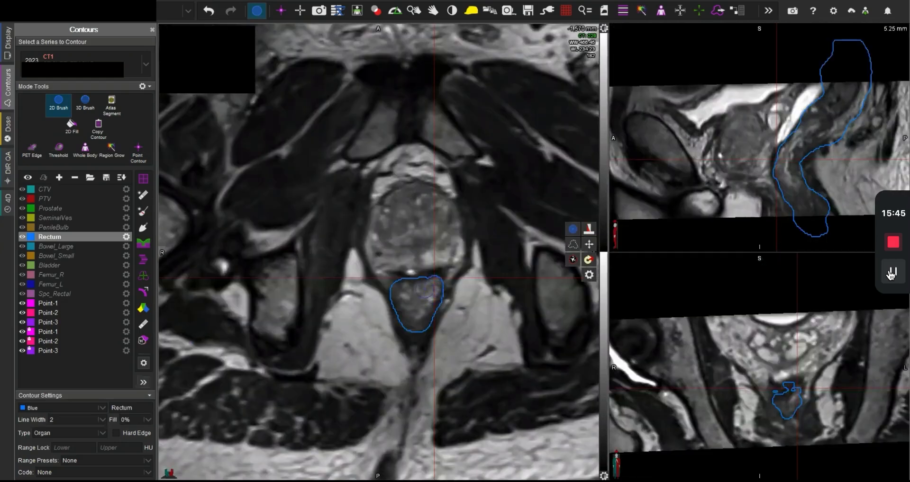
{"action": "key", "text": "space"}
{"action": "key", "text": "space"}
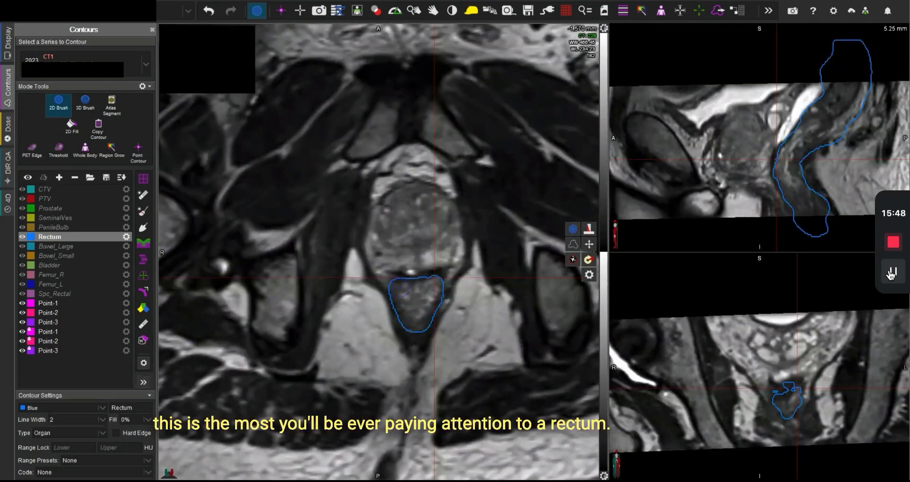
{"action": "key", "text": "space"}
{"action": "key", "text": "s"}
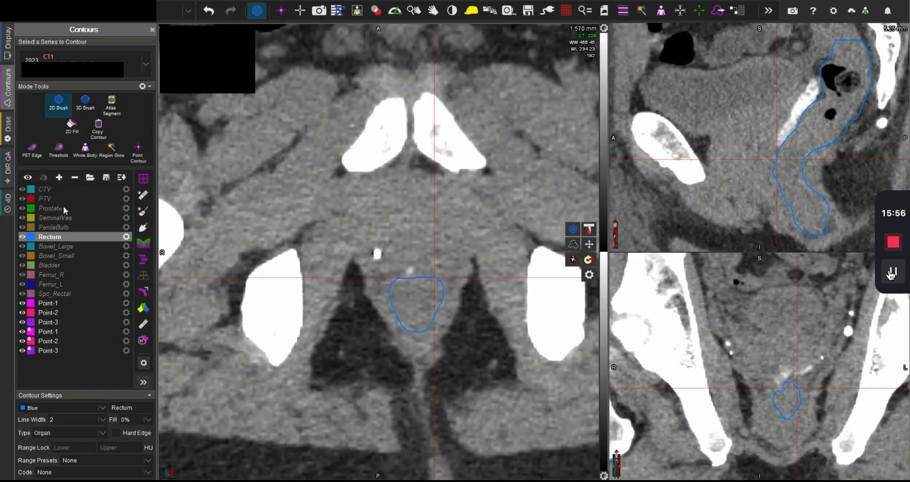
Step: Make PenileBulb the active structure and centre the crosshair on the midline anterior to the rectum on the -1,591 mm MR slice
{"action": "left_click", "coordinate": [62, 227]}
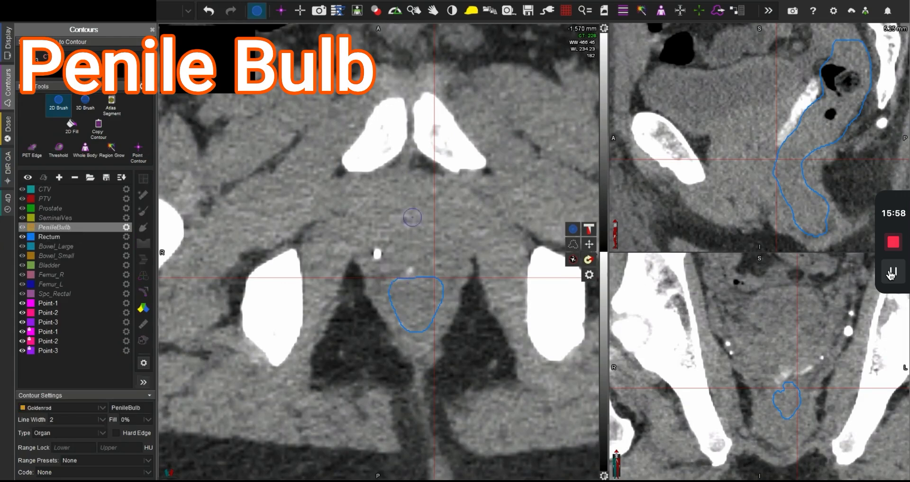
{"action": "scroll", "coordinate": [416, 218], "scroll_direction": "down", "scroll_amount": 4}
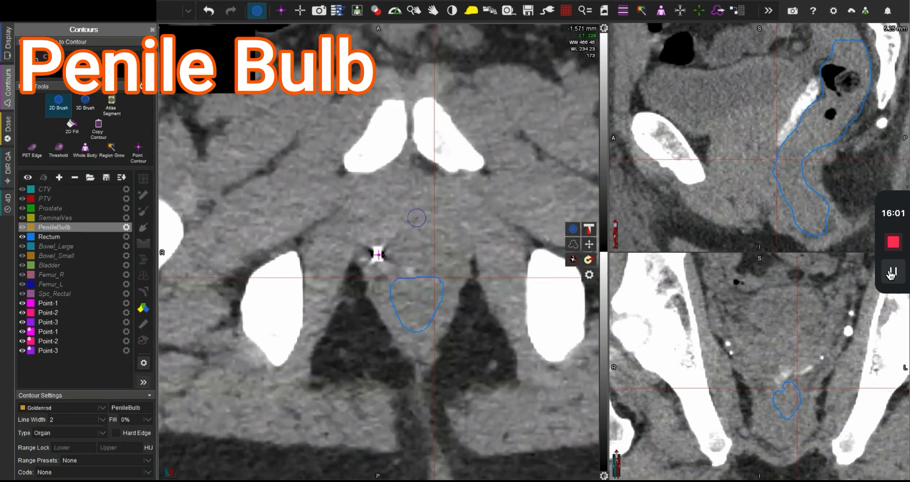
{"action": "scroll", "coordinate": [416, 218], "scroll_direction": "down", "scroll_amount": 3}
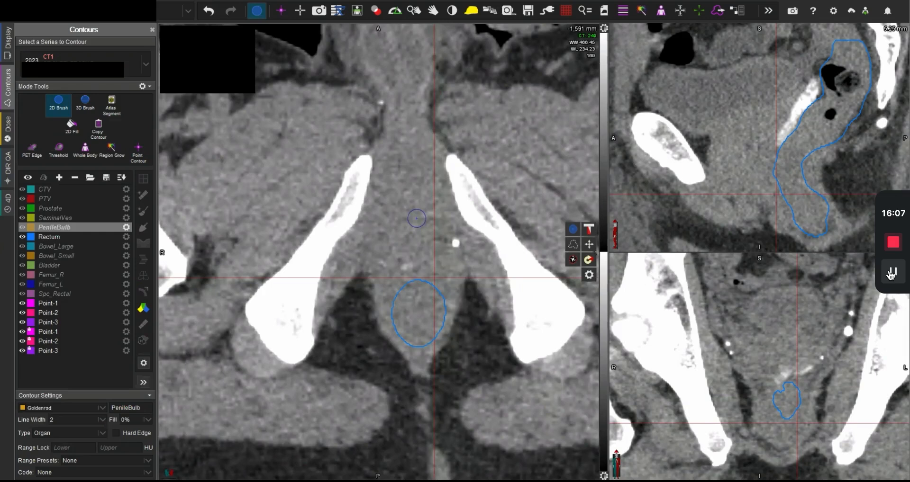
{"action": "key", "text": "space"}
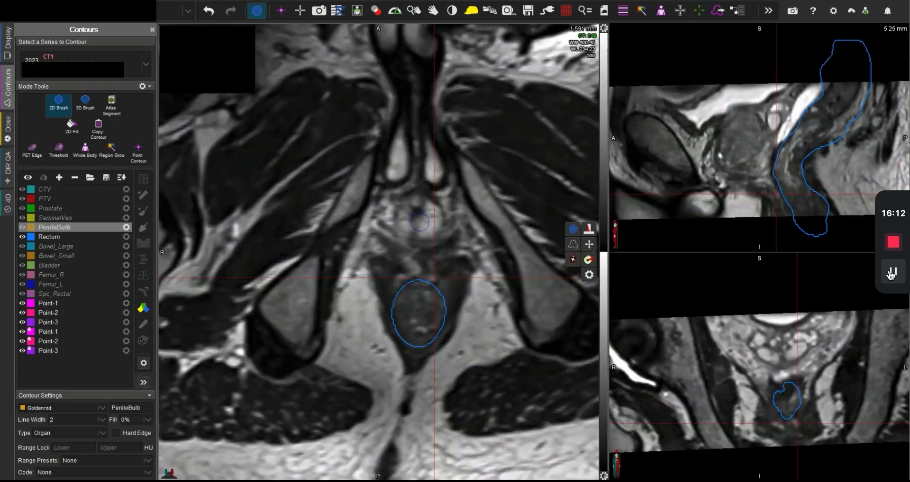
{"action": "middle_click", "coordinate": [419, 222]}
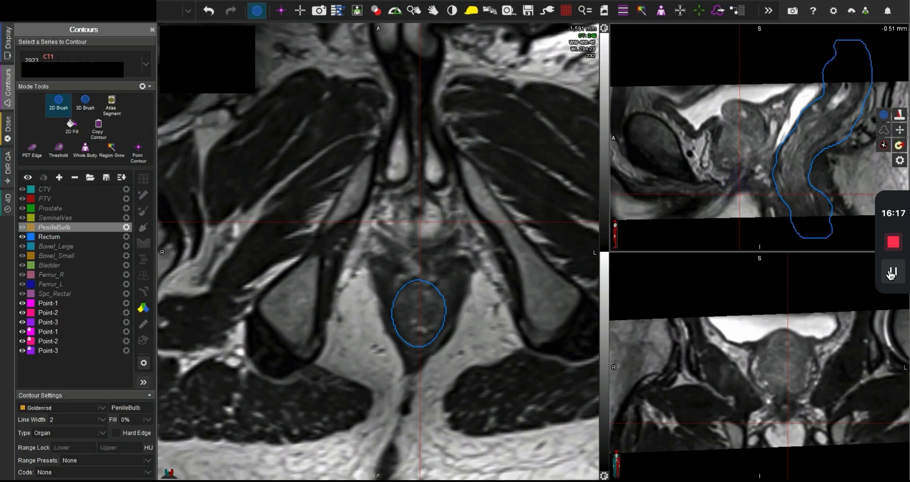
Step: Locate the penile bulb on MR around the -1,596 mm slice and compare the same level on CT
{"action": "middle_click", "coordinate": [741, 202]}
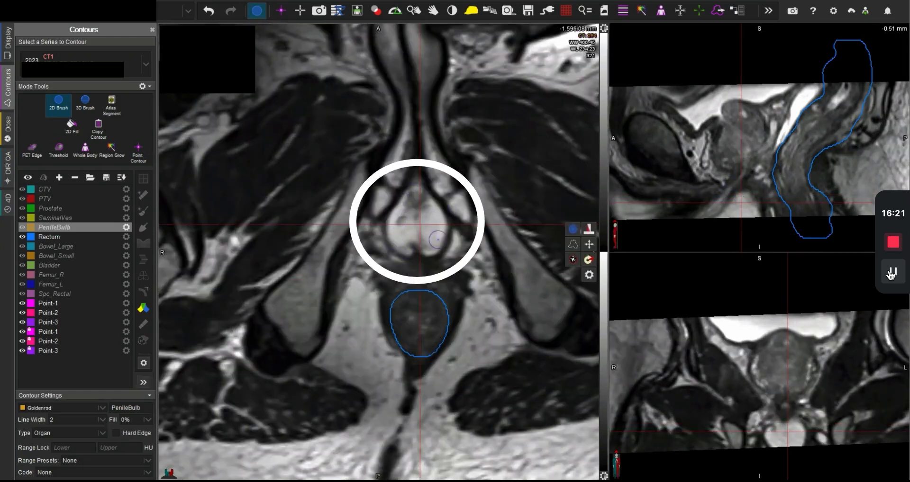
{"action": "scroll", "coordinate": [438, 240], "scroll_direction": "down", "scroll_amount": 10}
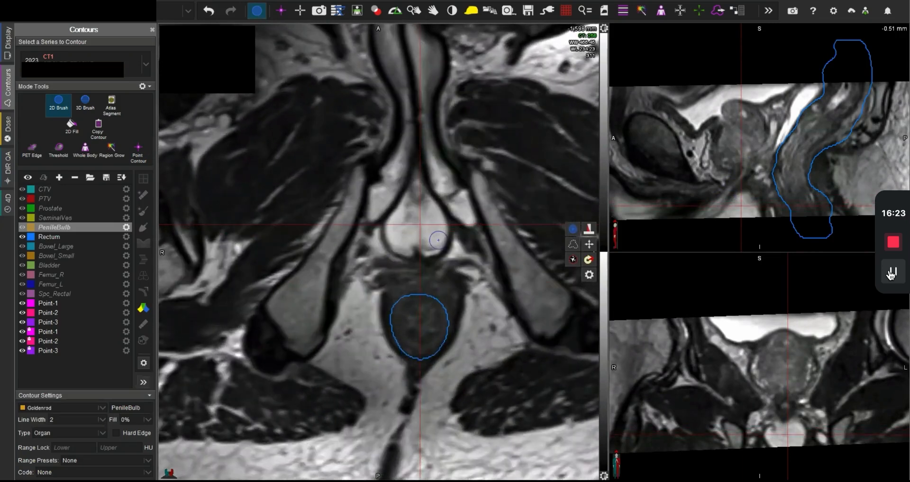
{"action": "scroll", "coordinate": [438, 240], "scroll_direction": "up", "scroll_amount": 10}
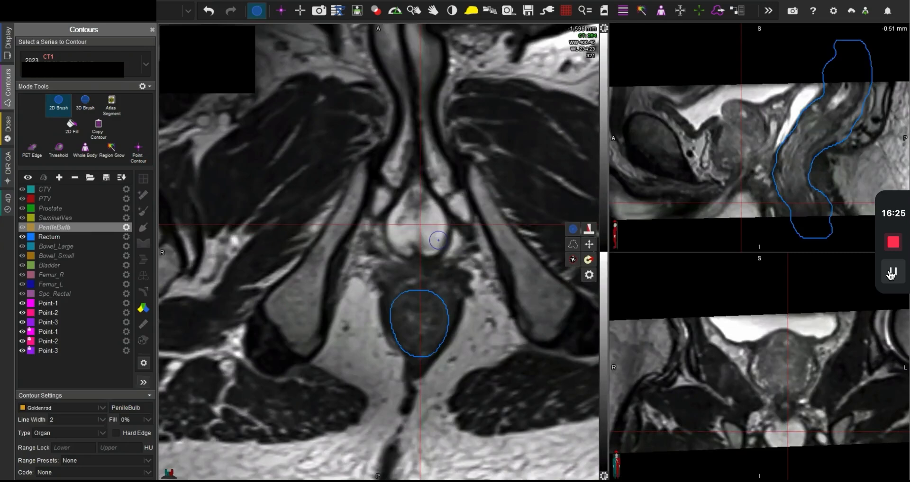
{"action": "key", "text": "space"}
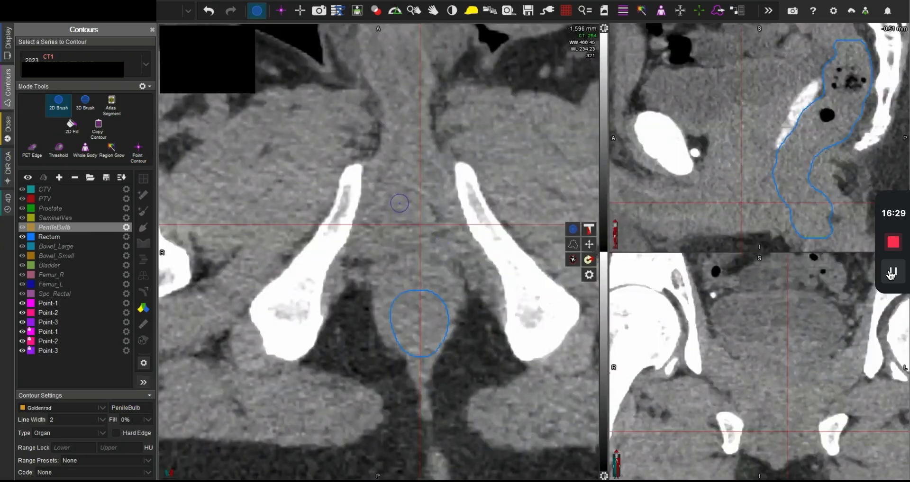
Step: Paint the PenileBulb contour on the -1,596, -1,599 and -1,602 mm CT slices, anterior to the rectum
{"action": "mouse_move", "coordinate": [400, 203]}
{"action": "left_mouse_down"}
{"action": "mouse_move", "coordinate": [407, 197]}
{"action": "mouse_move", "coordinate": [424, 210]}
{"action": "mouse_move", "coordinate": [428, 231]}
{"action": "mouse_move", "coordinate": [413, 241]}
{"action": "mouse_move", "coordinate": [390, 235]}
{"action": "mouse_move", "coordinate": [392, 217]}
{"action": "mouse_move", "coordinate": [407, 207]}
{"action": "left_mouse_up"}
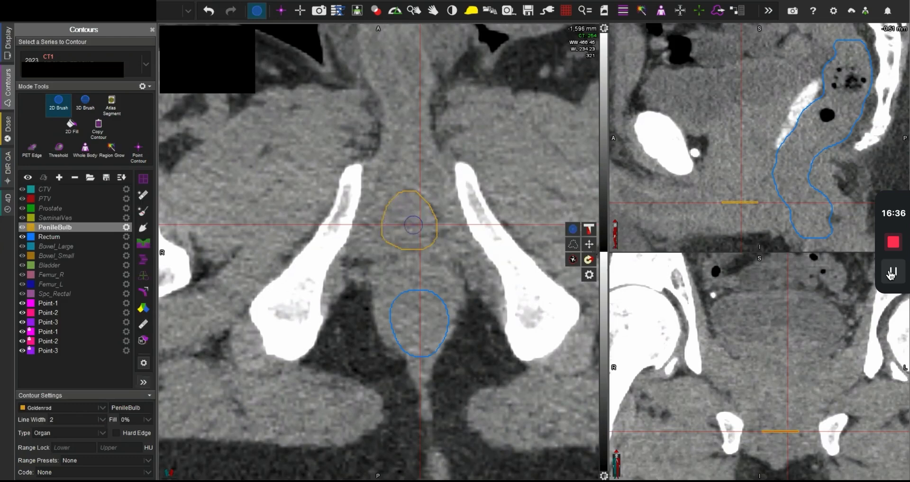
{"action": "scroll", "coordinate": [416, 226], "scroll_direction": "down", "scroll_amount": 2}
{"action": "mouse_move", "coordinate": [417, 244]}
{"action": "left_mouse_down"}
{"action": "mouse_move", "coordinate": [413, 255]}
{"action": "mouse_move", "coordinate": [386, 232]}
{"action": "mouse_move", "coordinate": [408, 198]}
{"action": "mouse_move", "coordinate": [415, 203]}
{"action": "mouse_move", "coordinate": [428, 228]}
{"action": "mouse_move", "coordinate": [422, 254]}
{"action": "mouse_move", "coordinate": [403, 242]}
{"action": "mouse_move", "coordinate": [399, 210]}
{"action": "mouse_move", "coordinate": [393, 229]}
{"action": "mouse_move", "coordinate": [412, 190]}
{"action": "mouse_move", "coordinate": [432, 247]}
{"action": "mouse_move", "coordinate": [400, 251]}
{"action": "mouse_move", "coordinate": [389, 239]}
{"action": "left_mouse_up"}
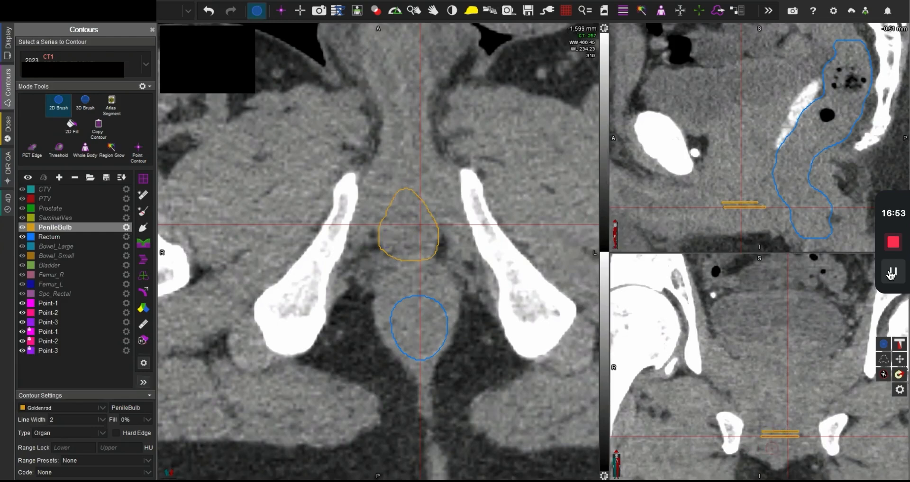
{"action": "scroll", "coordinate": [412, 240], "scroll_direction": "down", "scroll_amount": 4}
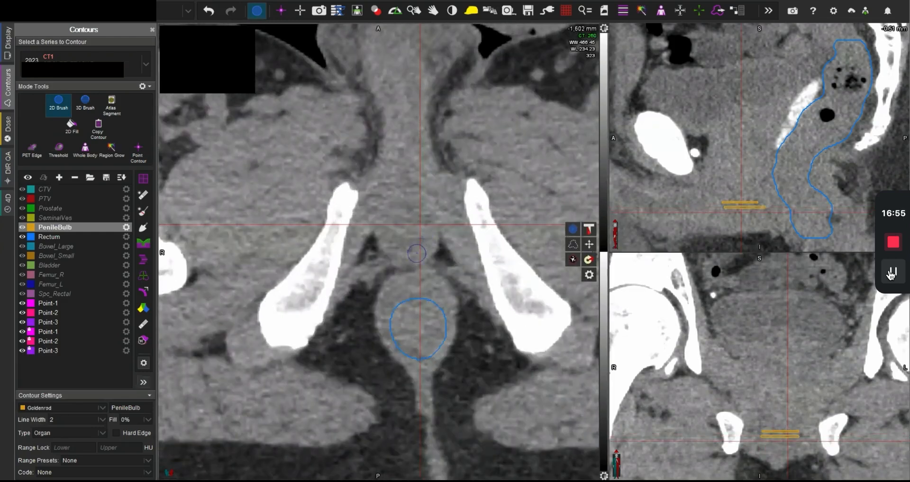
{"action": "mouse_move", "coordinate": [415, 253]}
{"action": "left_mouse_down"}
{"action": "mouse_move", "coordinate": [386, 236]}
{"action": "mouse_move", "coordinate": [401, 202]}
{"action": "mouse_move", "coordinate": [423, 206]}
{"action": "mouse_move", "coordinate": [429, 243]}
{"action": "mouse_move", "coordinate": [422, 256]}
{"action": "mouse_move", "coordinate": [390, 243]}
{"action": "mouse_move", "coordinate": [385, 222]}
{"action": "mouse_move", "coordinate": [408, 198]}
{"action": "mouse_move", "coordinate": [426, 235]}
{"action": "mouse_move", "coordinate": [423, 251]}
{"action": "mouse_move", "coordinate": [399, 249]}
{"action": "mouse_move", "coordinate": [390, 239]}
{"action": "mouse_move", "coordinate": [392, 217]}
{"action": "mouse_move", "coordinate": [408, 210]}
{"action": "mouse_move", "coordinate": [421, 223]}
{"action": "mouse_move", "coordinate": [420, 245]}
{"action": "mouse_move", "coordinate": [406, 248]}
{"action": "left_mouse_up"}
Step: Continue the PenileBulb contour on spaced CT slices below -1,602 mm, down to a rounded outline on the -1,609 mm slice
{"action": "scroll", "coordinate": [420, 249], "scroll_direction": "down", "scroll_amount": 4}
{"action": "scroll", "coordinate": [422, 251], "scroll_direction": "down", "scroll_amount": 4}
{"action": "scroll", "coordinate": [419, 250], "scroll_direction": "up", "scroll_amount": 3}
{"action": "scroll", "coordinate": [416, 233], "scroll_direction": "down", "scroll_amount": 1}
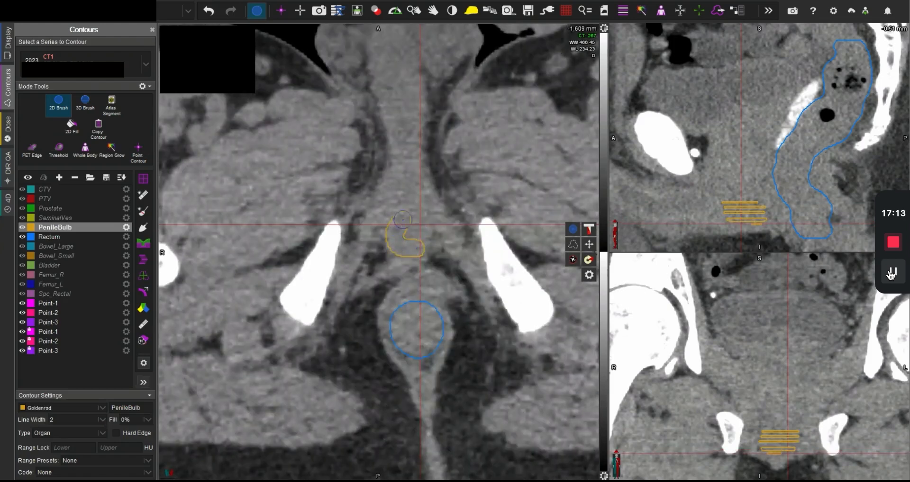
{"action": "mouse_move", "coordinate": [403, 219]}
{"action": "left_mouse_down"}
{"action": "mouse_move", "coordinate": [407, 209]}
{"action": "mouse_move", "coordinate": [419, 216]}
{"action": "mouse_move", "coordinate": [422, 242]}
{"action": "left_mouse_up"}
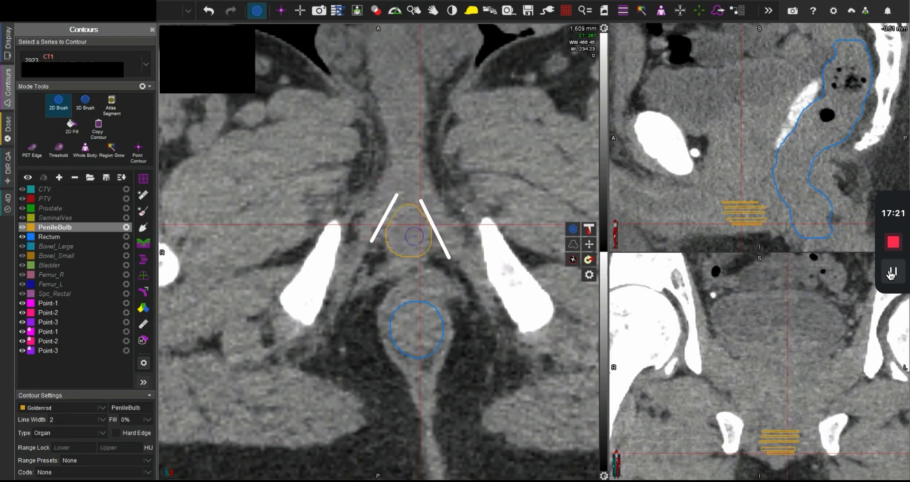
Step: Paint the small inferior PenileBulb outlines down to the -1,612 mm CT slice and centre the crosshair on the bulb
{"action": "scroll", "coordinate": [426, 237], "scroll_direction": "down", "scroll_amount": 2}
{"action": "mouse_move", "coordinate": [411, 247]}
{"action": "left_mouse_down"}
{"action": "mouse_move", "coordinate": [400, 245]}
{"action": "mouse_move", "coordinate": [418, 221]}
{"action": "mouse_move", "coordinate": [403, 257]}
{"action": "mouse_move", "coordinate": [436, 239]}
{"action": "mouse_move", "coordinate": [408, 253]}
{"action": "mouse_move", "coordinate": [401, 244]}
{"action": "mouse_move", "coordinate": [412, 238]}
{"action": "mouse_move", "coordinate": [407, 251]}
{"action": "left_mouse_up"}
{"action": "scroll", "coordinate": [437, 240], "scroll_direction": "down", "scroll_amount": 1}
{"action": "left_click", "coordinate": [410, 245]}
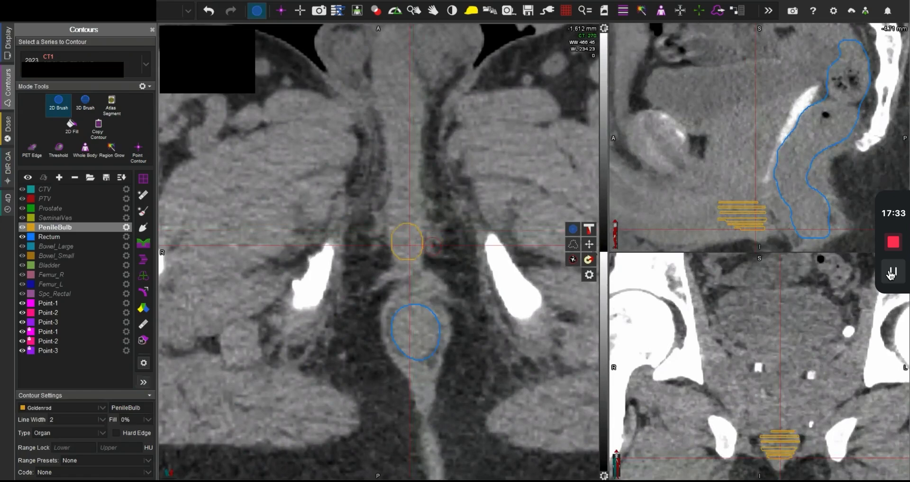
Step: Compare the PenileBulb contours with the MR anatomy between -1,609 and -1,601 mm and check the -1,602 mm slice on CT
{"action": "scroll", "coordinate": [432, 246], "scroll_direction": "up", "scroll_amount": 9}
{"action": "key", "text": "f"}
{"action": "scroll", "coordinate": [432, 248], "scroll_direction": "down", "scroll_amount": 1}
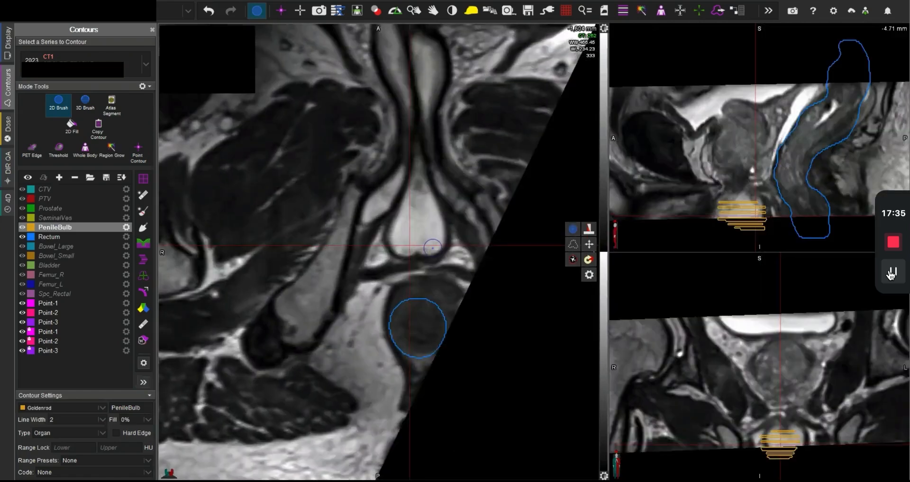
{"action": "scroll", "coordinate": [433, 248], "scroll_direction": "down", "scroll_amount": 5}
{"action": "scroll", "coordinate": [433, 248], "scroll_direction": "down", "scroll_amount": 1}
{"action": "scroll", "coordinate": [432, 247], "scroll_direction": "up", "scroll_amount": 6}
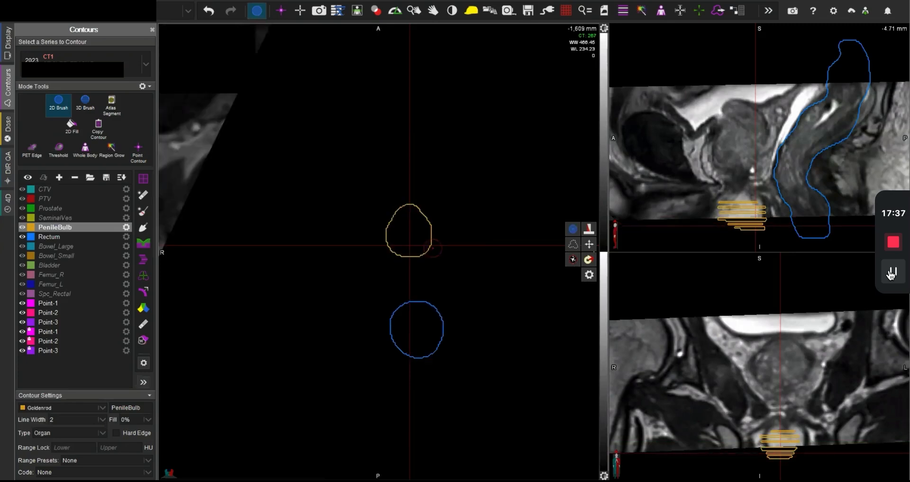
{"action": "scroll", "coordinate": [433, 247], "scroll_direction": "up", "scroll_amount": 1}
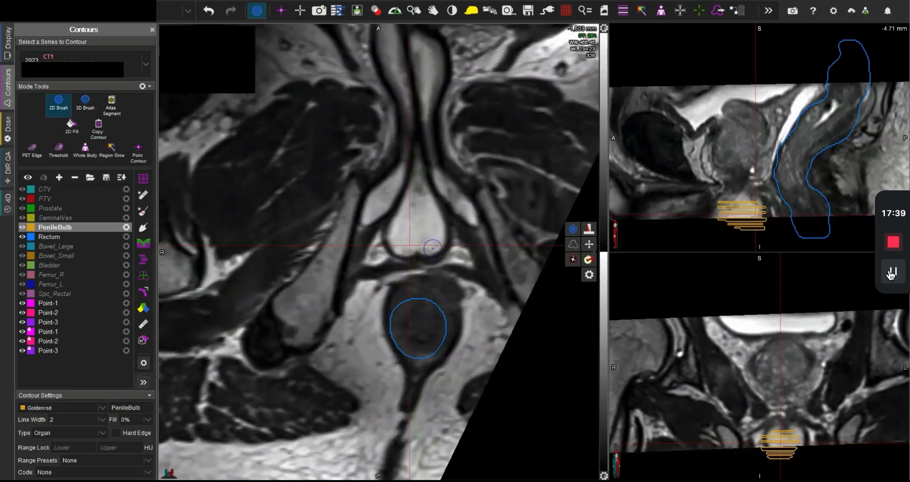
{"action": "scroll", "coordinate": [432, 248], "scroll_direction": "down", "scroll_amount": 2}
{"action": "scroll", "coordinate": [432, 248], "scroll_direction": "up", "scroll_amount": 3}
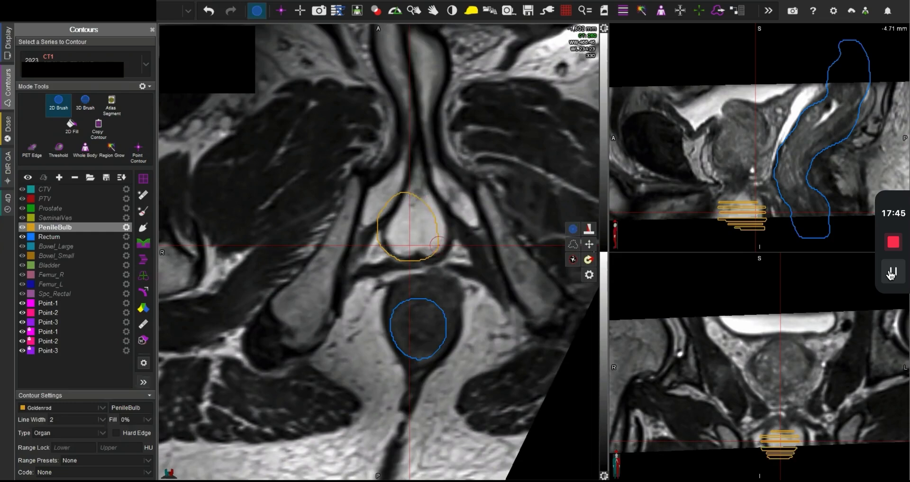
{"action": "key", "text": "f"}
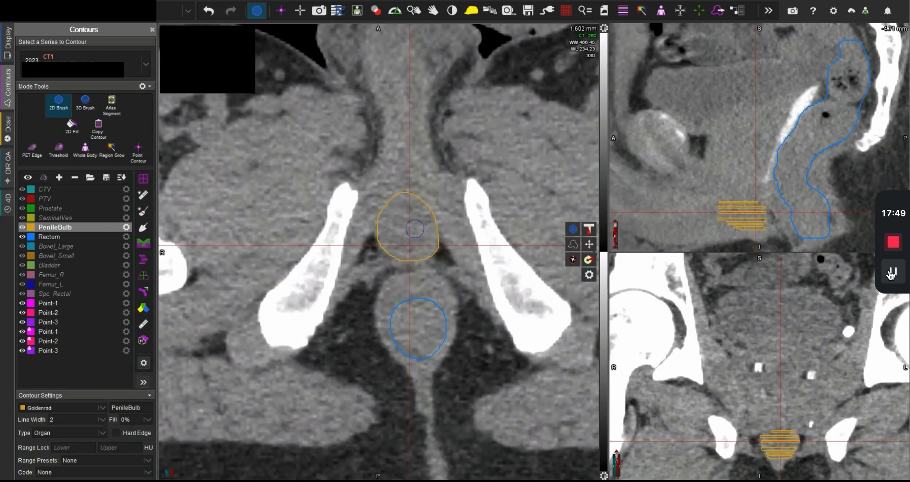
{"action": "left_click", "coordinate": [408, 228]}
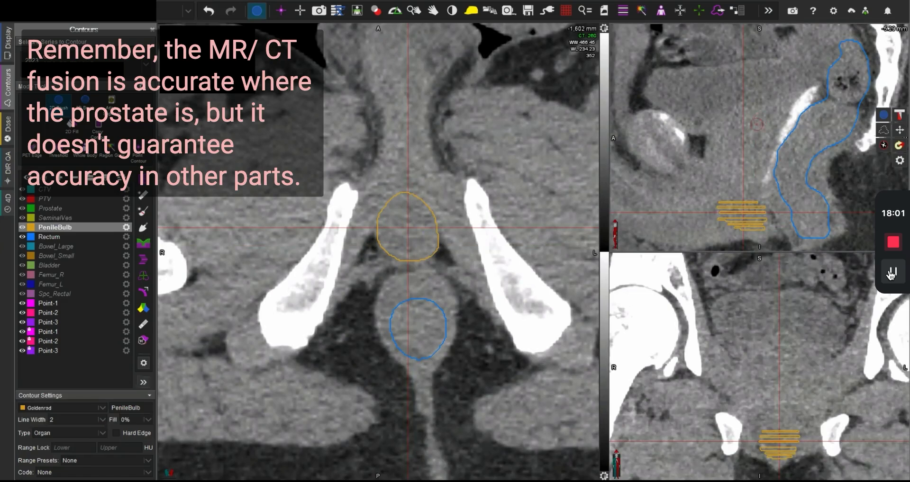
Step: Examine the superior part of the penile bulb on MR and CT between the -1,599 and -1,593 mm slices
{"action": "scroll", "coordinate": [415, 232], "scroll_direction": "up", "scroll_amount": 3}
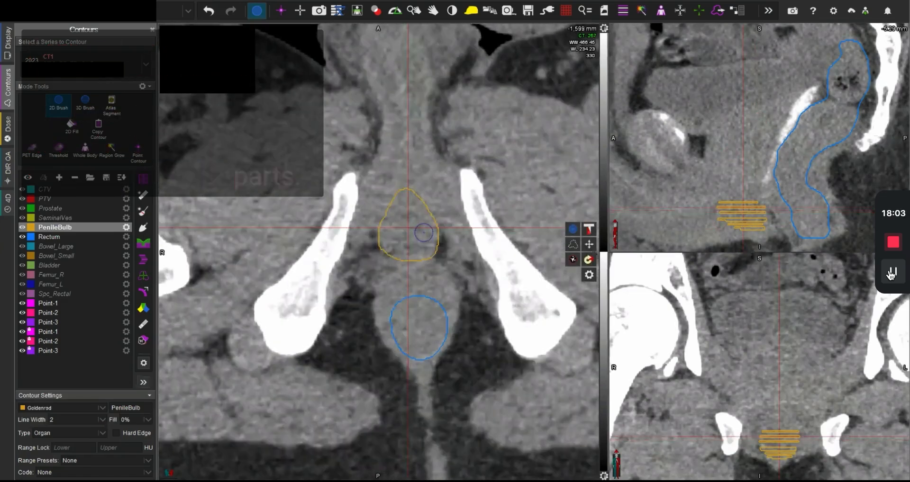
{"action": "key", "text": "space"}
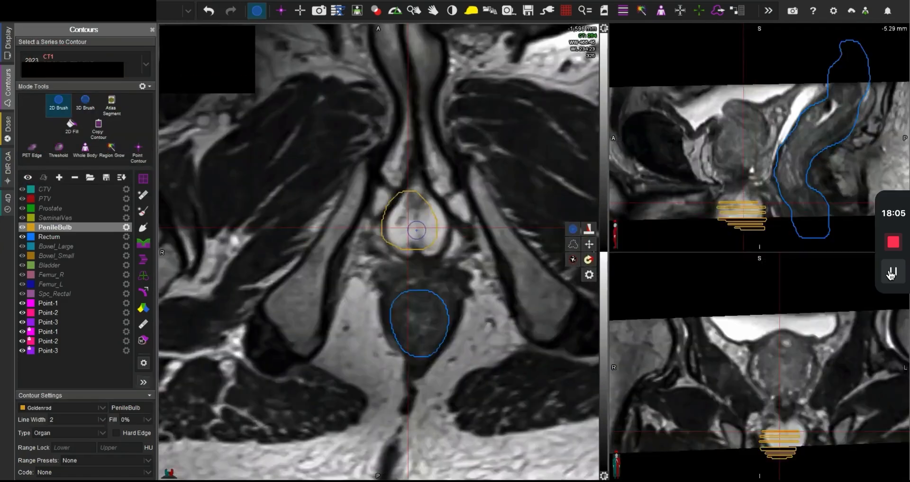
{"action": "key", "text": "space"}
{"action": "key", "text": "space"}
{"action": "scroll", "coordinate": [416, 230], "scroll_direction": "up", "scroll_amount": 2}
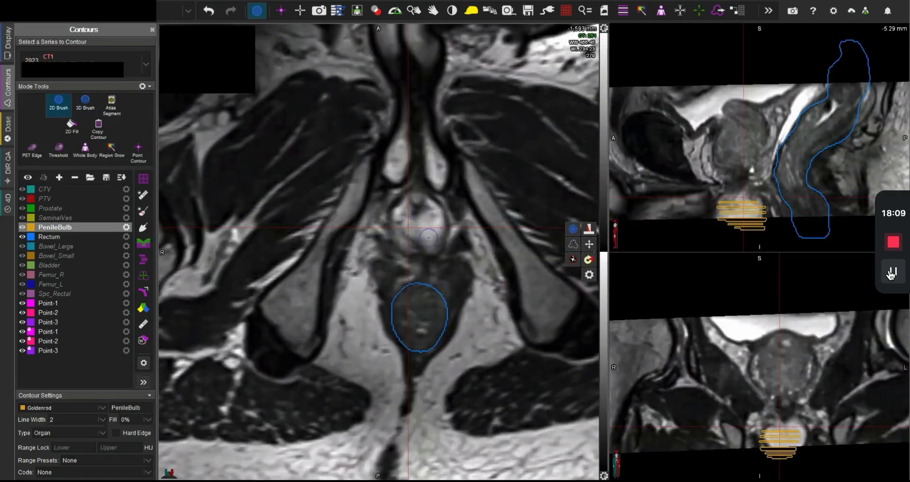
{"action": "key", "text": "space"}
{"action": "scroll", "coordinate": [427, 238], "scroll_direction": "down", "scroll_amount": 1}
{"action": "scroll", "coordinate": [427, 238], "scroll_direction": "down", "scroll_amount": 2}
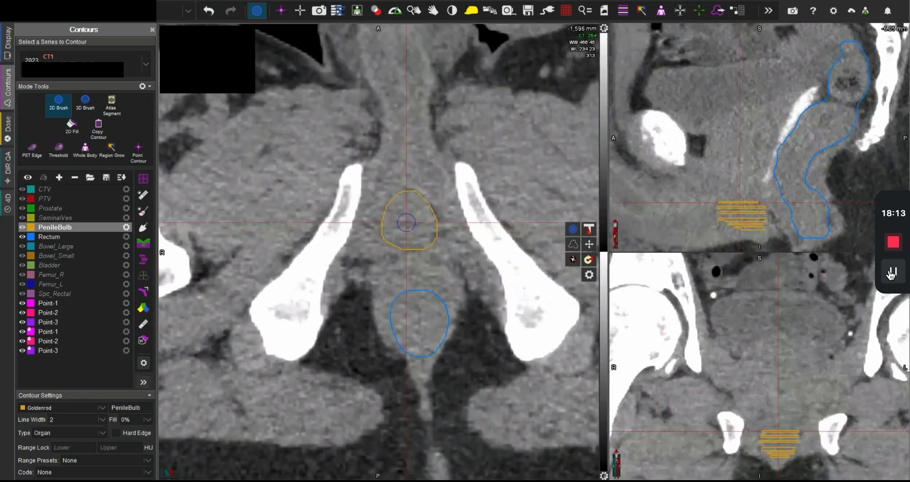
Step: Paint the PenileBulb contour on the -1,594 mm slice using the MR anatomy and extend its posterior edge against CT
{"action": "scroll", "coordinate": [412, 235], "scroll_direction": "up", "scroll_amount": 2}
{"action": "key", "text": "space"}
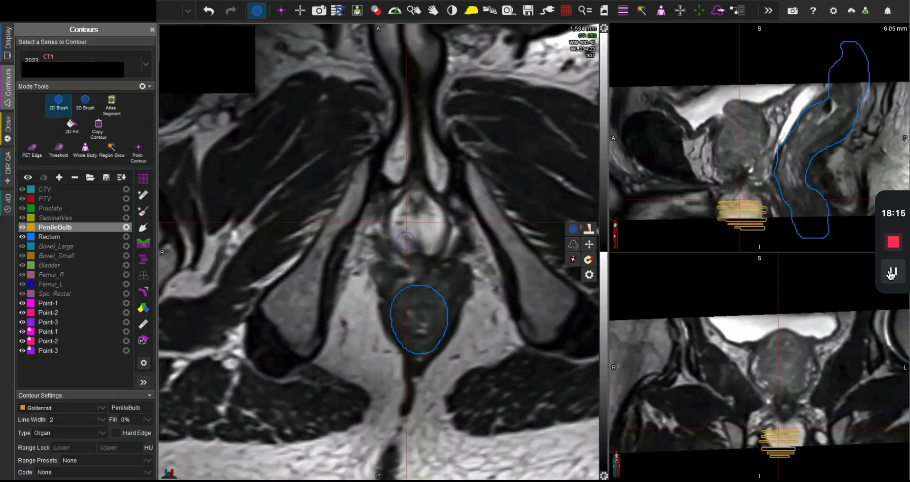
{"action": "mouse_move", "coordinate": [406, 240]}
{"action": "left_mouse_down"}
{"action": "mouse_move", "coordinate": [399, 211]}
{"action": "mouse_move", "coordinate": [417, 200]}
{"action": "mouse_move", "coordinate": [433, 219]}
{"action": "mouse_move", "coordinate": [415, 244]}
{"action": "left_mouse_up"}
{"action": "key", "text": "space"}
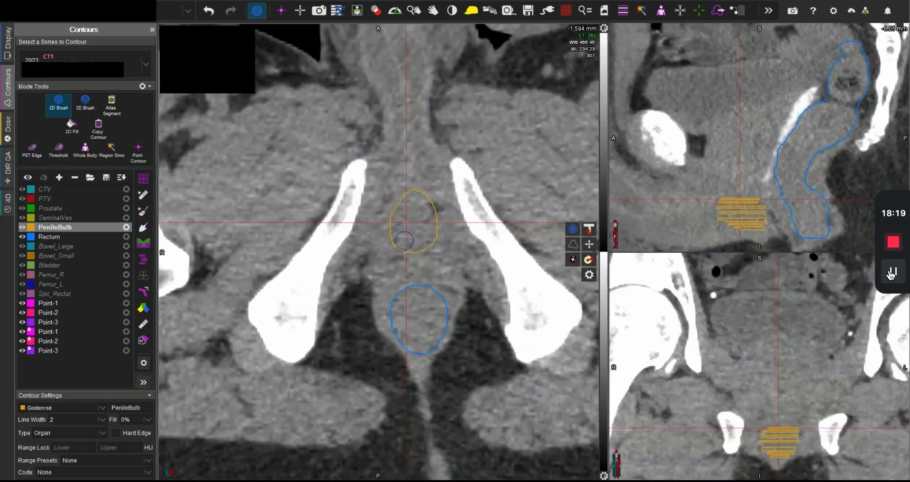
{"action": "key", "text": "space"}
{"action": "key", "text": "space"}
Step: Locate the superior end of the penile bulb on MR and paint its PenileBulb outline on the -1,590 mm slice, refining it on CT
{"action": "scroll", "coordinate": [426, 251], "scroll_direction": "down", "scroll_amount": 7}
{"action": "scroll", "coordinate": [427, 250], "scroll_direction": "up", "scroll_amount": 20}
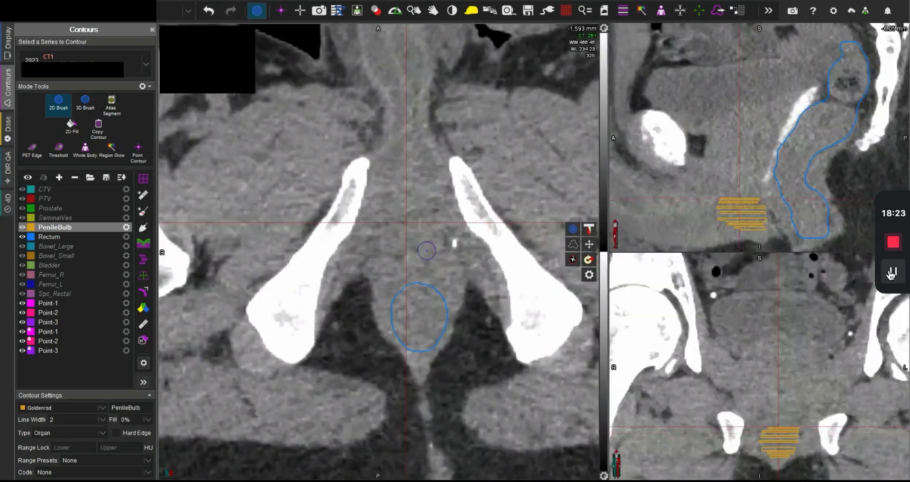
{"action": "scroll", "coordinate": [427, 251], "scroll_direction": "down", "scroll_amount": 20}
{"action": "key", "text": "space"}
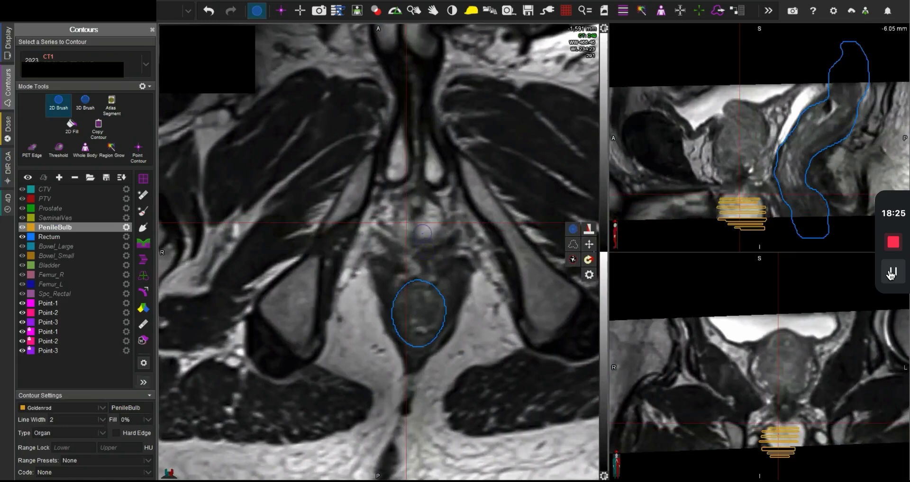
{"action": "scroll", "coordinate": [422, 233], "scroll_direction": "down", "scroll_amount": 20}
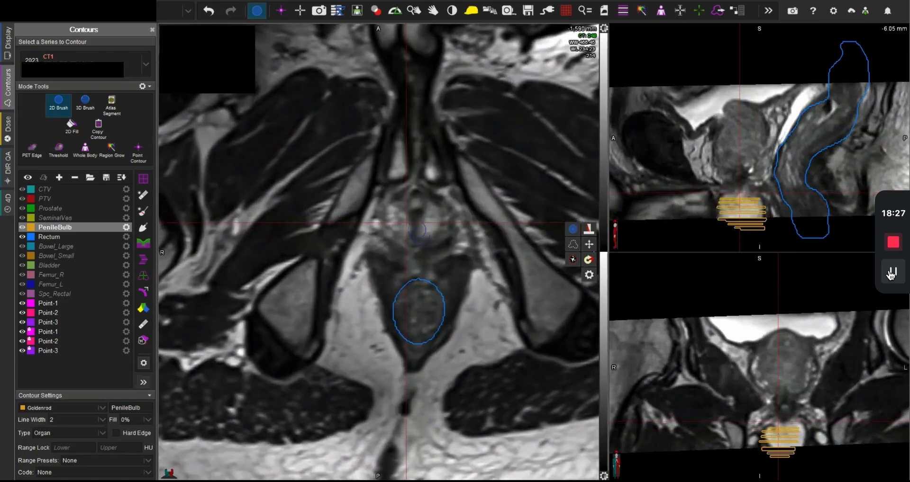
{"action": "left_click", "coordinate": [406, 226]}
{"action": "mouse_move", "coordinate": [401, 218]}
{"action": "left_mouse_down"}
{"action": "mouse_move", "coordinate": [416, 234]}
{"action": "mouse_move", "coordinate": [432, 219]}
{"action": "mouse_move", "coordinate": [408, 215]}
{"action": "left_mouse_up"}
{"action": "key", "text": "f"}
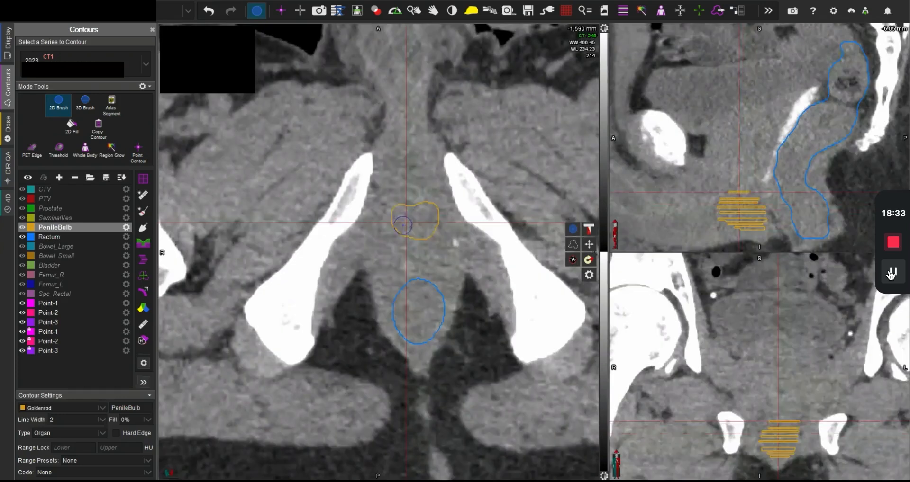
{"action": "mouse_move", "coordinate": [402, 228]}
{"action": "left_mouse_down"}
{"action": "mouse_move", "coordinate": [398, 214]}
{"action": "mouse_move", "coordinate": [394, 223]}
{"action": "mouse_move", "coordinate": [411, 231]}
{"action": "left_mouse_up"}
{"action": "left_click", "coordinate": [414, 226]}
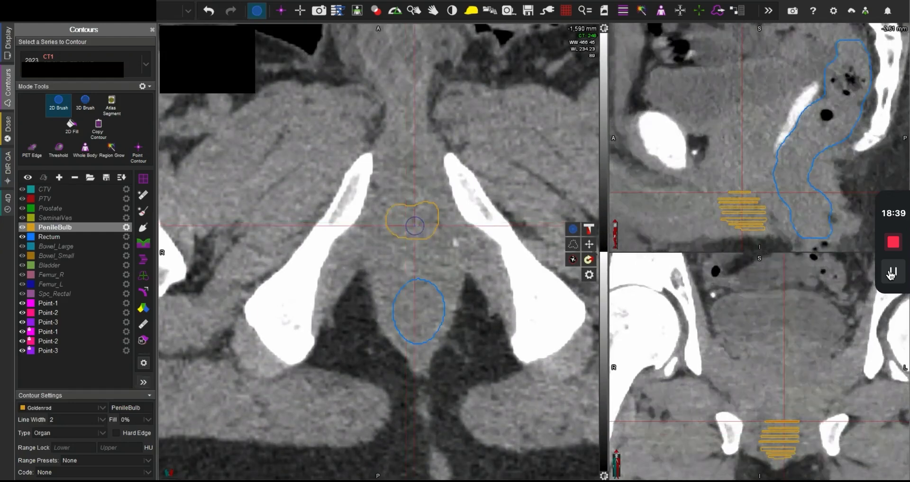
Step: Interpolate the PenileBulb contour across the skipped slices and check the filled structure against MR and CT
{"action": "key", "text": "i"}
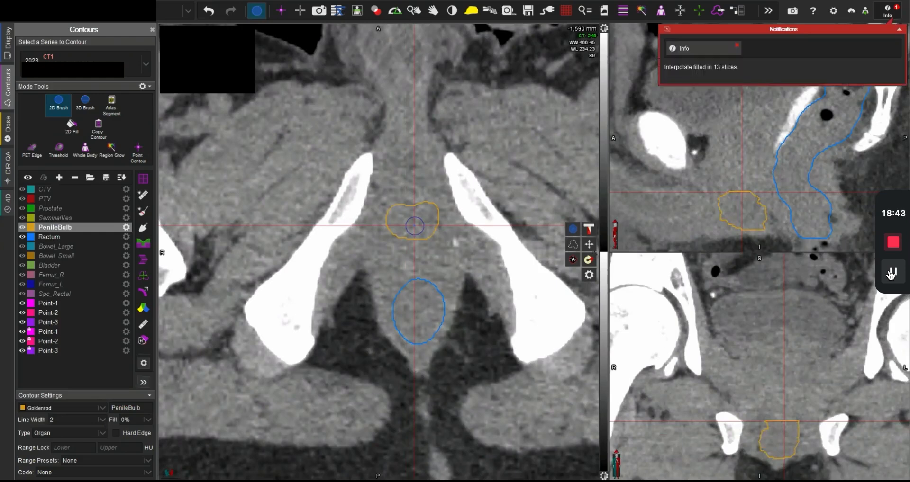
{"action": "key", "text": "space"}
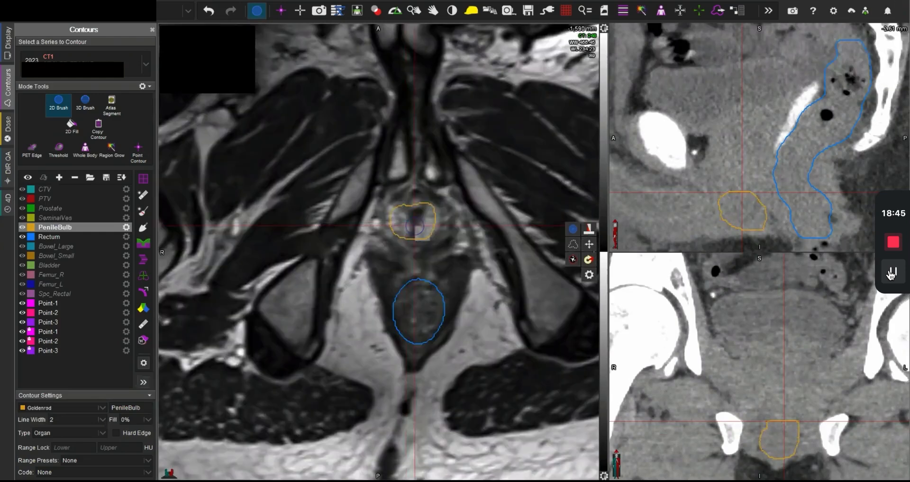
{"action": "scroll", "coordinate": [436, 242], "scroll_direction": "up", "scroll_amount": 2}
{"action": "scroll", "coordinate": [437, 243], "scroll_direction": "down", "scroll_amount": 2}
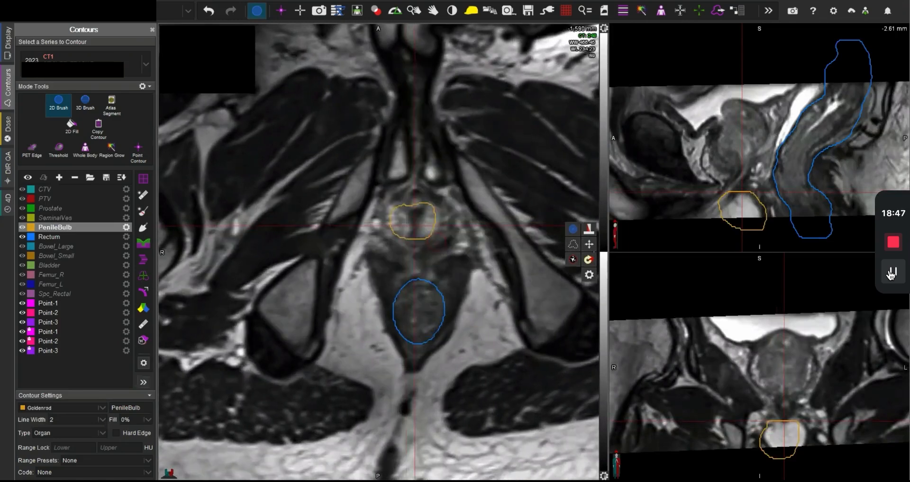
{"action": "key", "text": "space"}
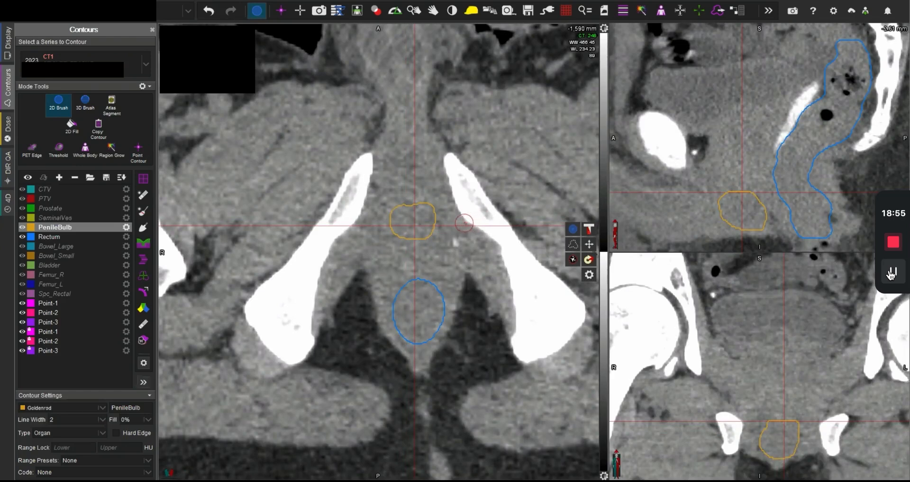
Step: Make Prostate the active structure and inspect the prostate on the -1,571 mm slice by blending MR over CT
{"action": "left_click", "coordinate": [58, 209]}
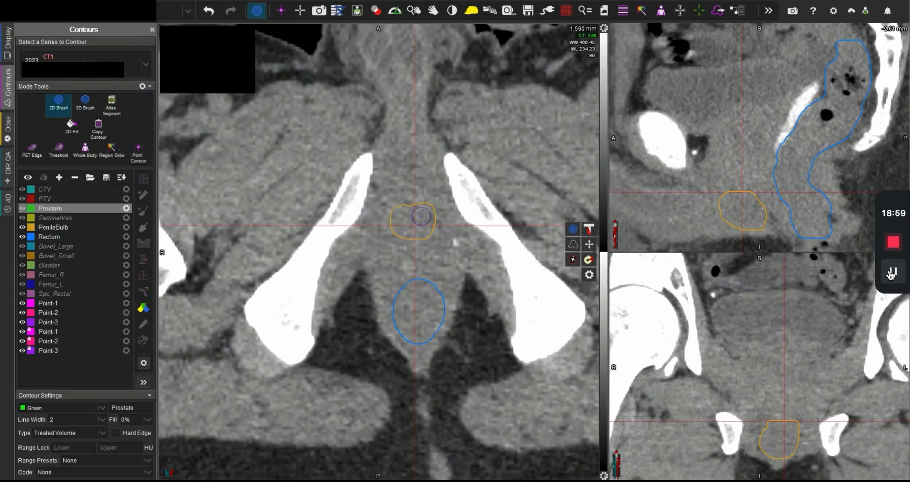
{"action": "key", "text": "Escape"}
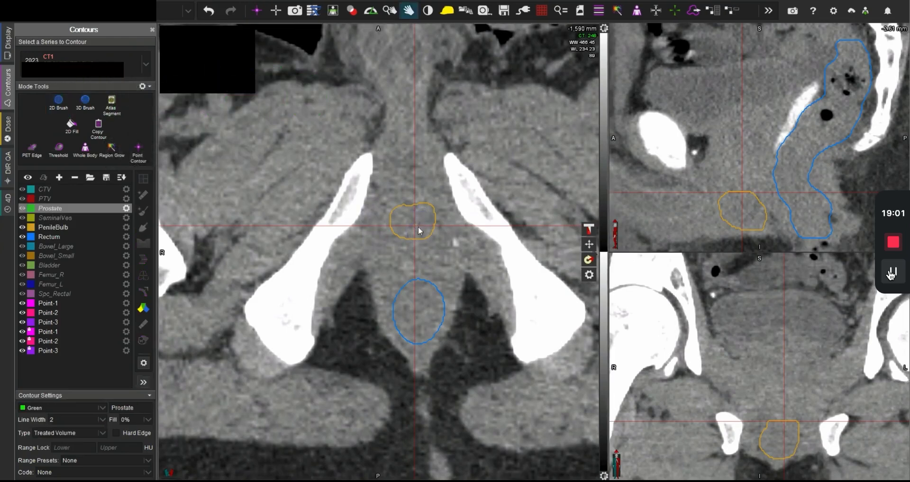
{"action": "scroll", "coordinate": [418, 234], "scroll_direction": "down", "scroll_amount": 20}
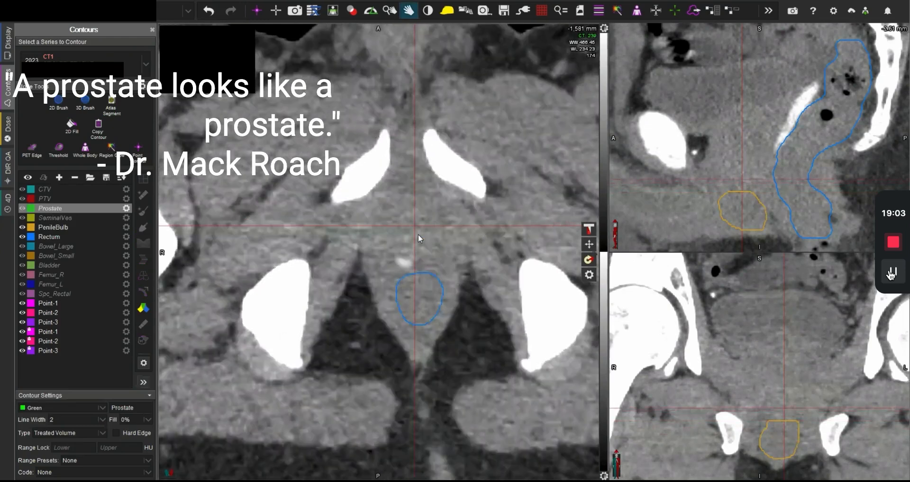
{"action": "scroll", "coordinate": [418, 234], "scroll_direction": "up", "scroll_amount": 4}
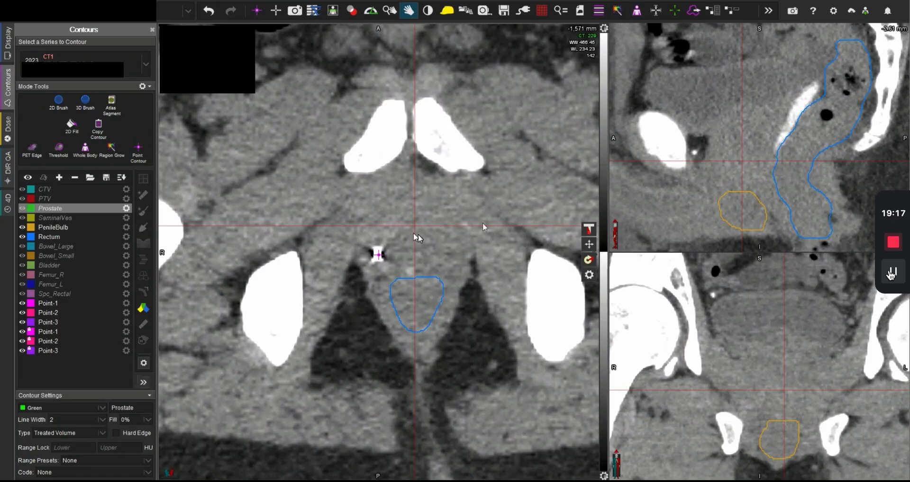
{"action": "left_click", "coordinate": [589, 229]}
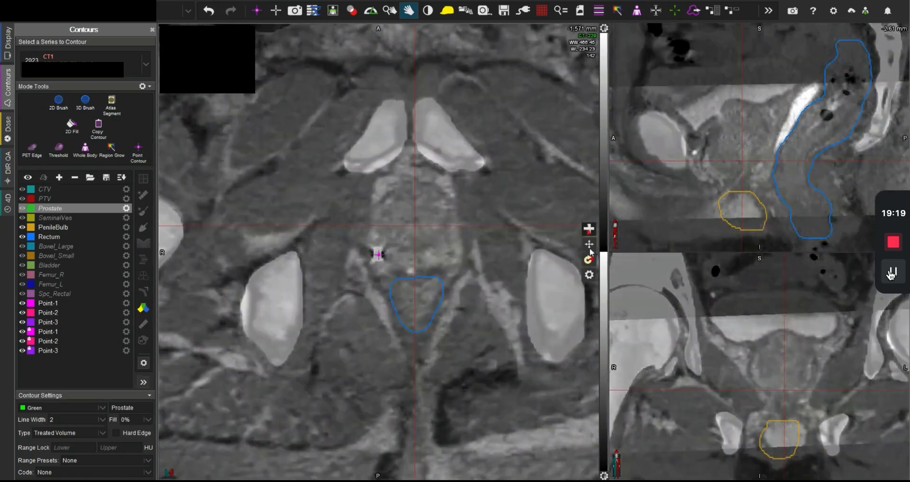
{"action": "left_click_drag", "start_coordinate": [590, 253], "coordinate": [578, 212]}
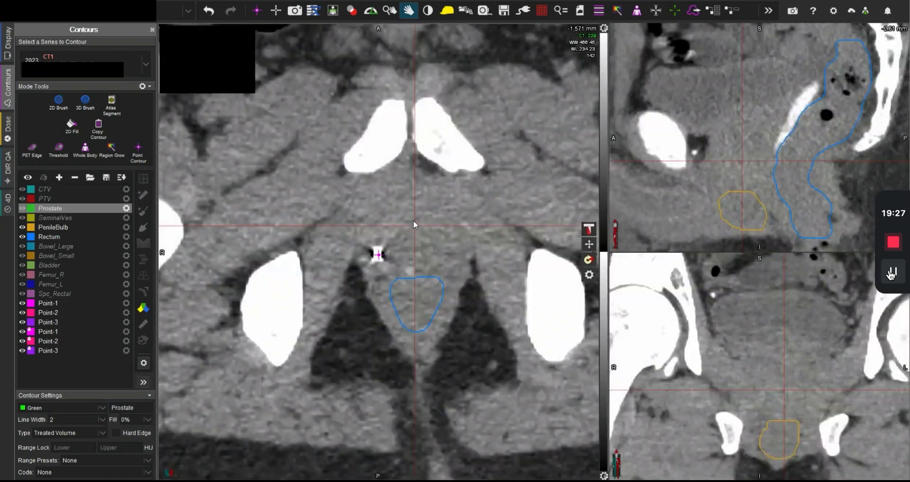
Step: Switch to the 3D Brush and enlarge it to about the prostate's width on the -1,571 mm CT slice
{"action": "key", "text": "b"}
{"action": "scroll", "coordinate": [415, 224], "scroll_direction": "up", "scroll_amount": 10}
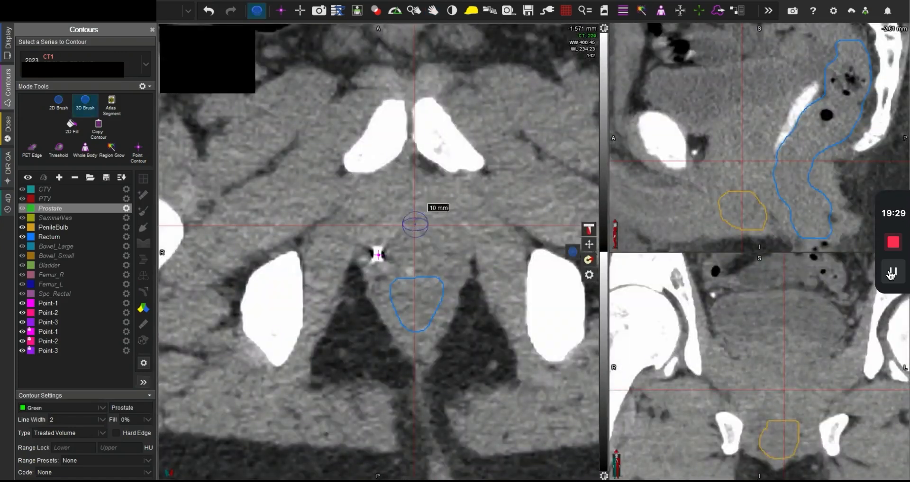
{"action": "scroll", "coordinate": [415, 225], "scroll_direction": "up", "scroll_amount": 3}
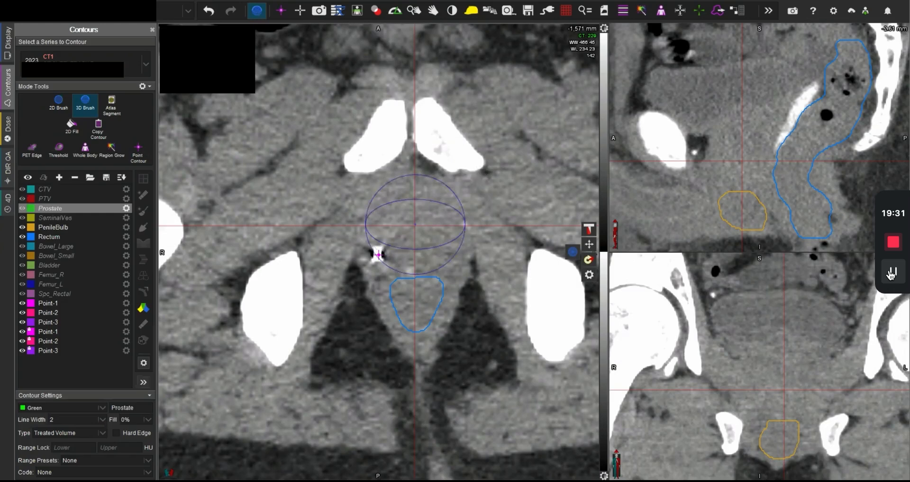
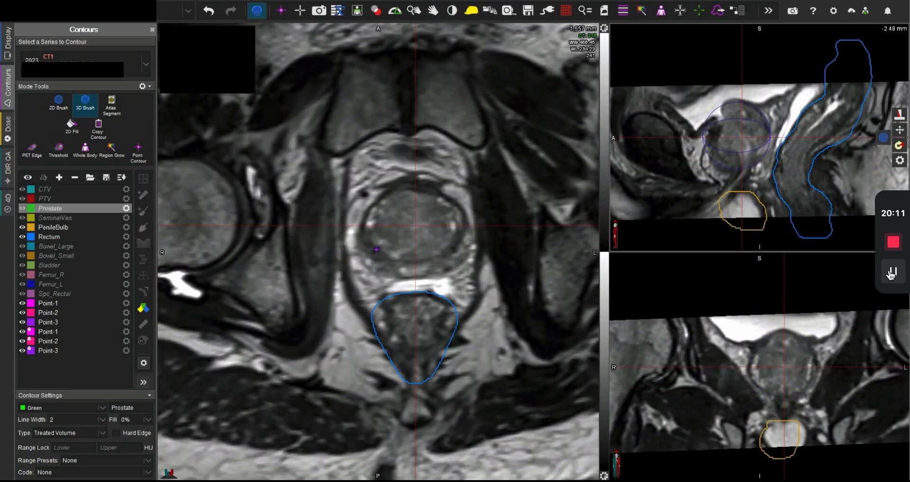
Step: Centre the view on the prostate and stamp a prostate-sized 3D Brush sphere on the -1,556 mm MR slice
{"action": "left_click", "coordinate": [735, 136]}
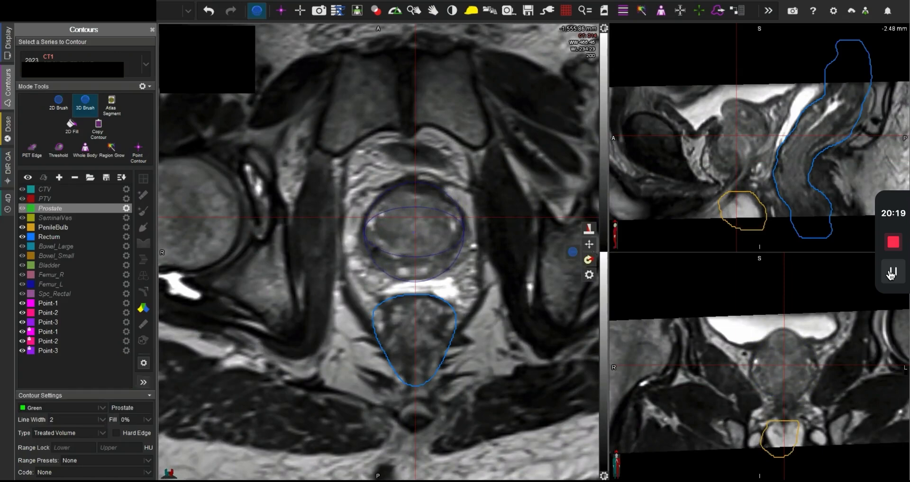
{"action": "left_click", "coordinate": [414, 231]}
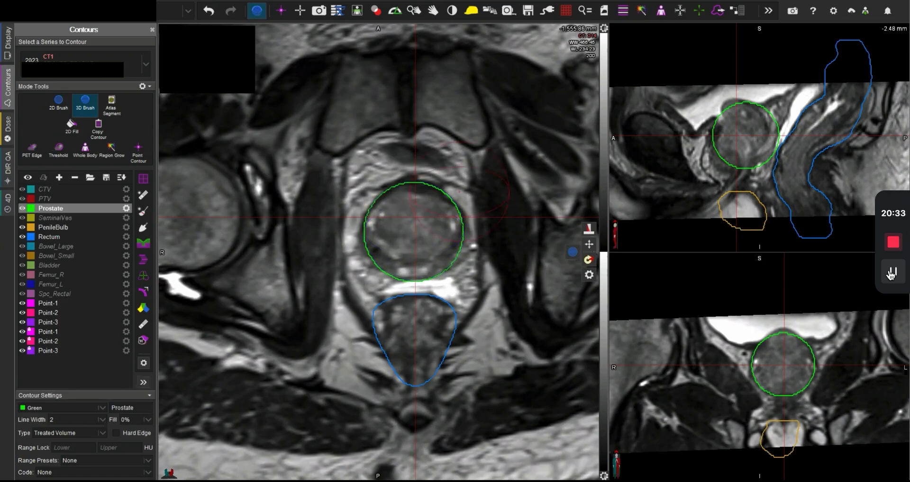
Step: Thin the Prostate contour with Erase Contour Slices, erasing 2 slices after each kept slice
{"action": "left_click", "coordinate": [623, 11]}
{"action": "left_click", "coordinate": [624, 15]}
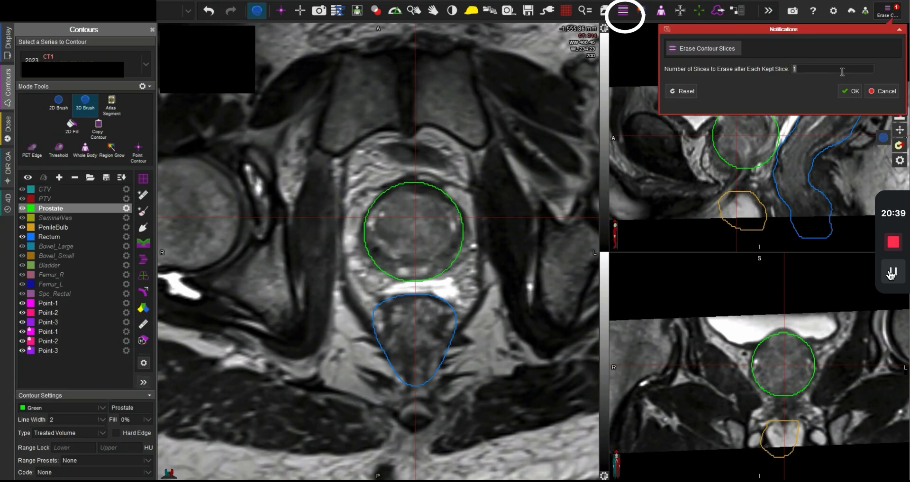
{"action": "scroll", "coordinate": [442, 221], "scroll_direction": "down", "scroll_amount": 3}
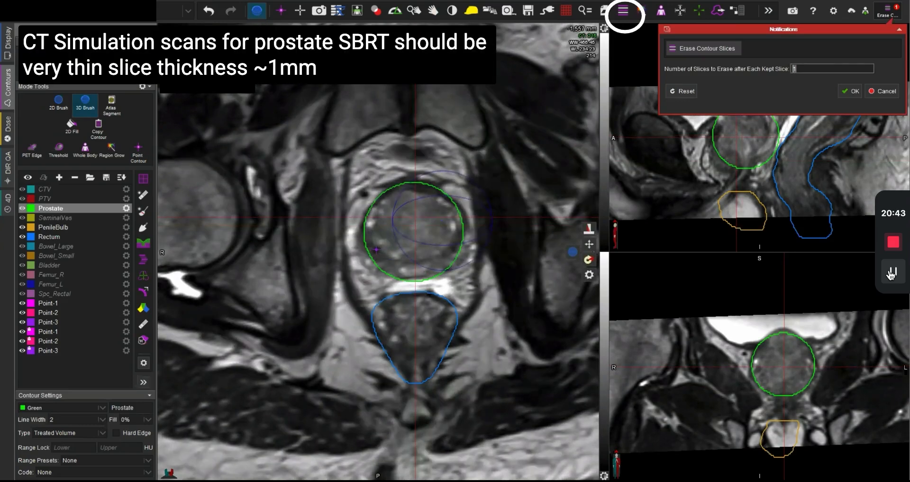
{"action": "scroll", "coordinate": [414, 227], "scroll_direction": "up", "scroll_amount": 1}
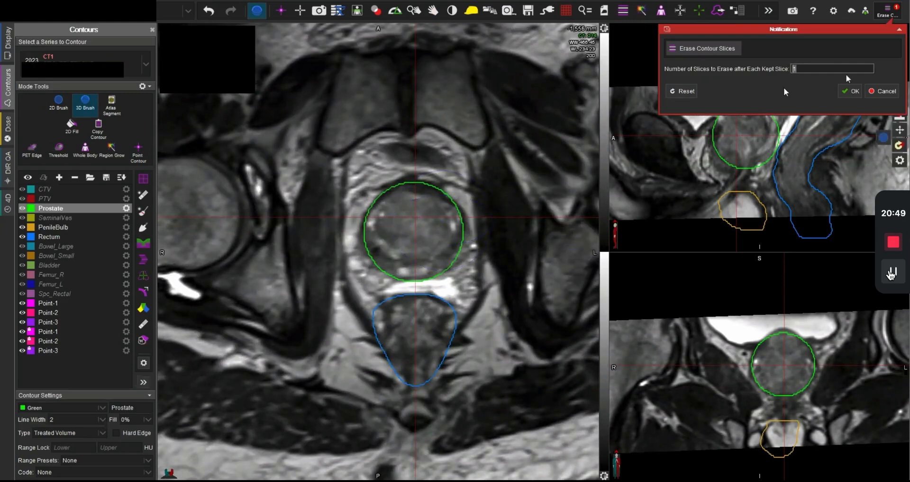
{"action": "type", "text": "2"}
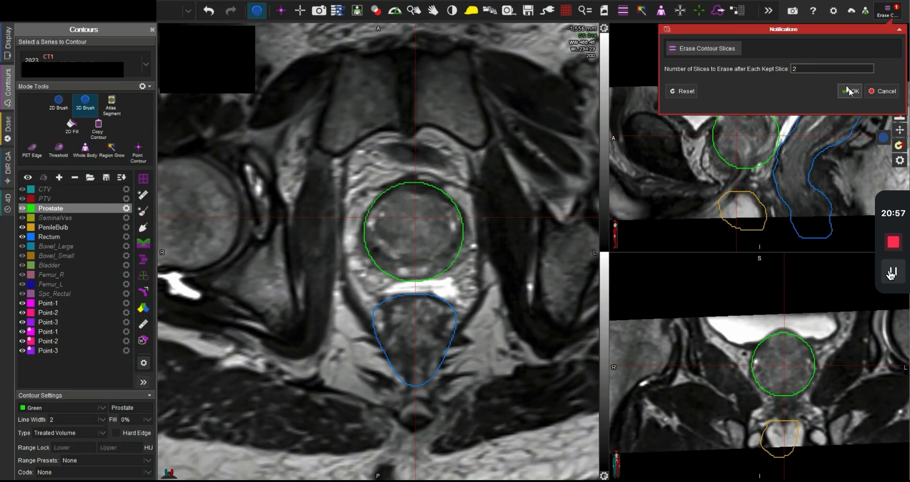
{"action": "left_click", "coordinate": [849, 92]}
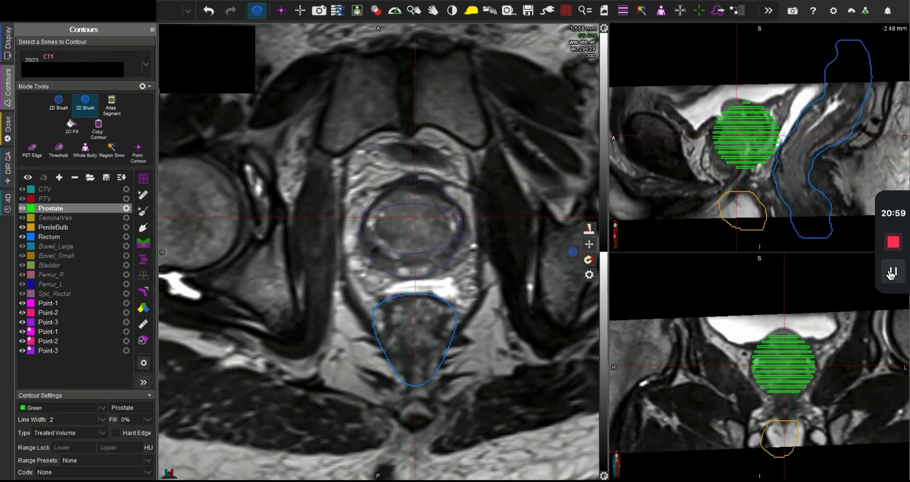
Step: Inspect the MR slices toward the prostate base up to -1,546 mm and switch to the 2D Brush
{"action": "scroll", "coordinate": [438, 231], "scroll_direction": "down", "scroll_amount": 9}
{"action": "scroll", "coordinate": [438, 231], "scroll_direction": "down", "scroll_amount": 10}
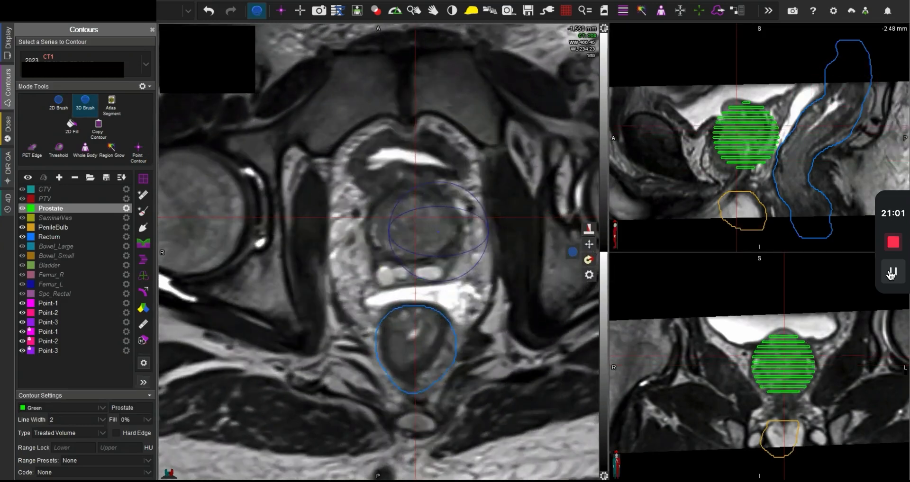
{"action": "scroll", "coordinate": [438, 231], "scroll_direction": "up", "scroll_amount": 11}
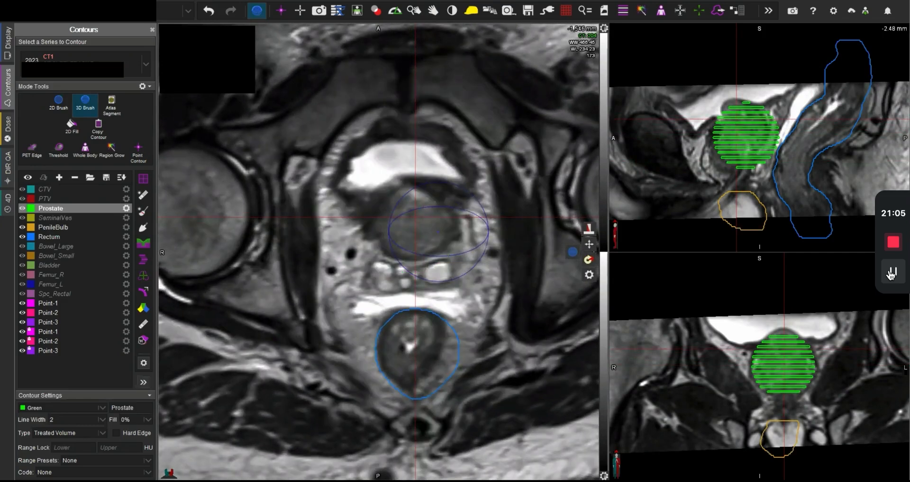
{"action": "key", "text": "2"}
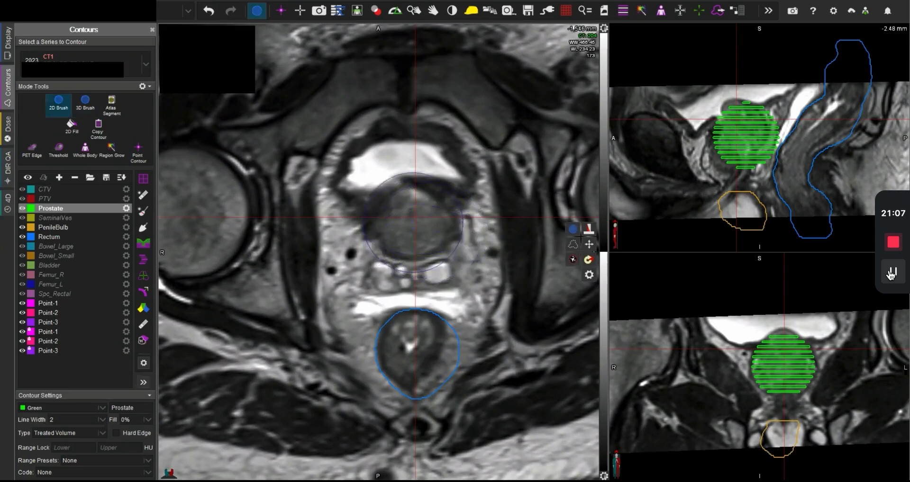
{"action": "scroll", "coordinate": [412, 223], "scroll_direction": "up", "scroll_amount": 20}
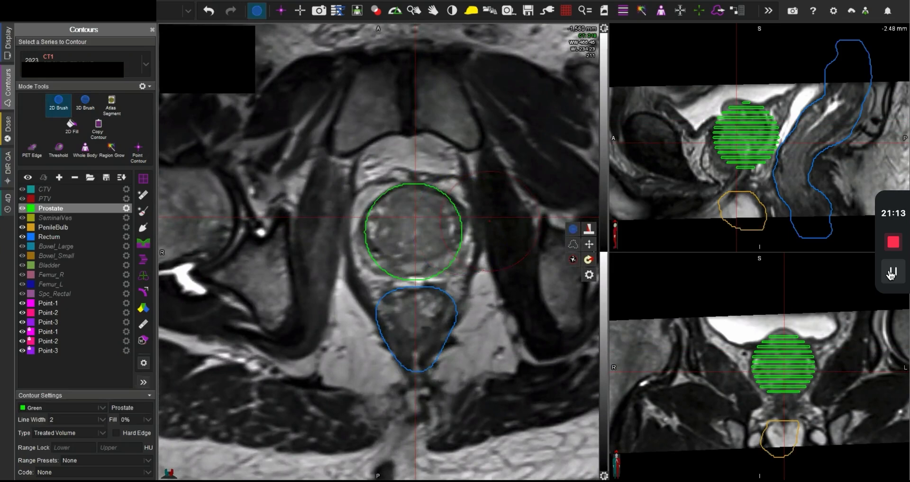
Step: Extend the Prostate contour to the gland's anterior edge on the -1,566 mm and -1,569 mm slices
{"action": "scroll", "coordinate": [416, 231], "scroll_direction": "down", "scroll_amount": 3}
{"action": "scroll", "coordinate": [417, 236], "scroll_direction": "down", "scroll_amount": 2}
{"action": "scroll", "coordinate": [429, 232], "scroll_direction": "down", "scroll_amount": 2}
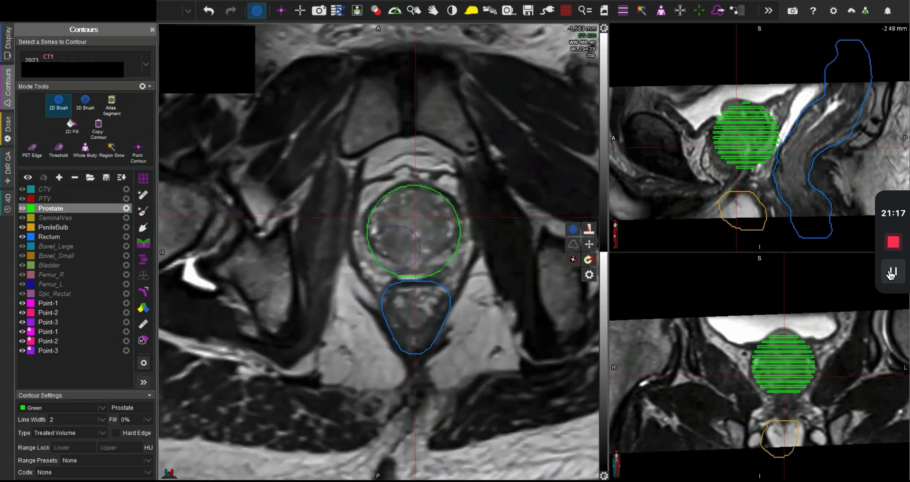
{"action": "scroll", "coordinate": [421, 231], "scroll_direction": "down", "scroll_amount": 2}
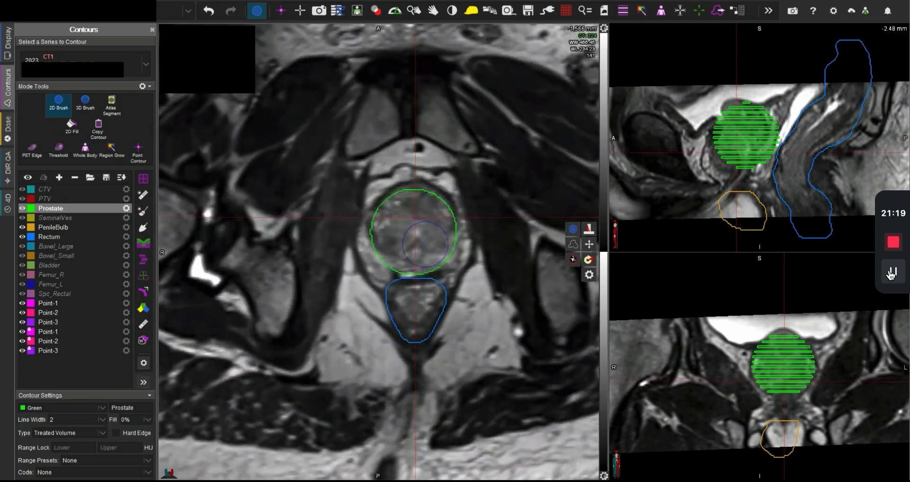
{"action": "mouse_move", "coordinate": [432, 219]}
{"action": "left_mouse_down"}
{"action": "mouse_move", "coordinate": [416, 205]}
{"action": "mouse_move", "coordinate": [403, 206]}
{"action": "mouse_move", "coordinate": [396, 222]}
{"action": "left_mouse_up"}
{"action": "scroll", "coordinate": [420, 228], "scroll_direction": "down", "scroll_amount": 3}
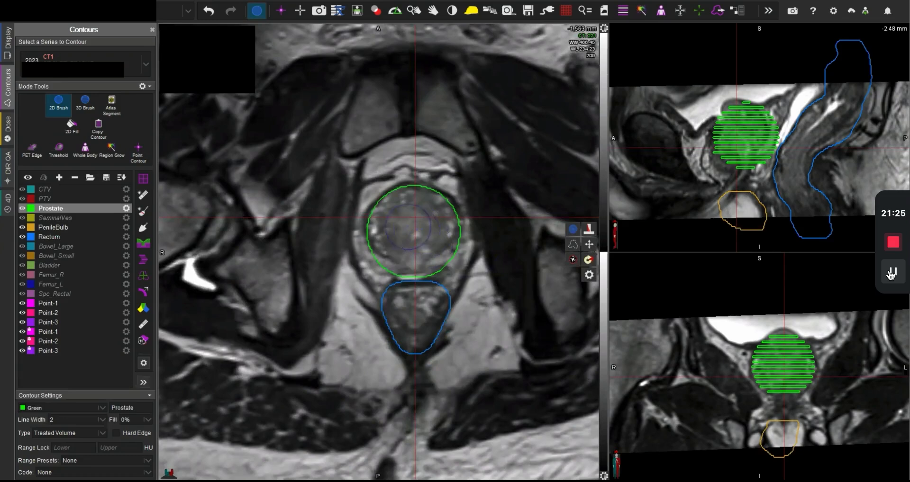
{"action": "scroll", "coordinate": [412, 228], "scroll_direction": "down", "scroll_amount": 2}
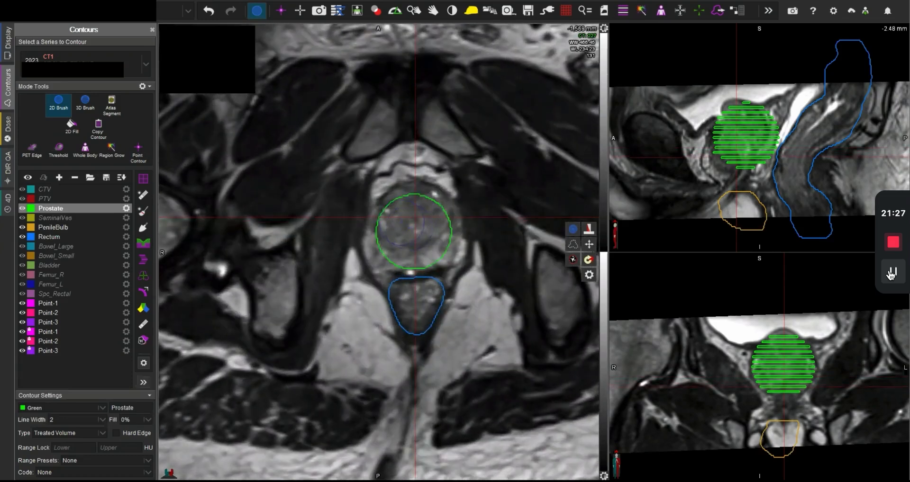
{"action": "mouse_move", "coordinate": [403, 223]}
{"action": "left_mouse_down"}
{"action": "mouse_move", "coordinate": [397, 211]}
{"action": "mouse_move", "coordinate": [412, 202]}
{"action": "mouse_move", "coordinate": [425, 206]}
{"action": "mouse_move", "coordinate": [432, 227]}
{"action": "mouse_move", "coordinate": [416, 247]}
{"action": "mouse_move", "coordinate": [387, 239]}
{"action": "mouse_move", "coordinate": [416, 225]}
{"action": "left_mouse_up"}
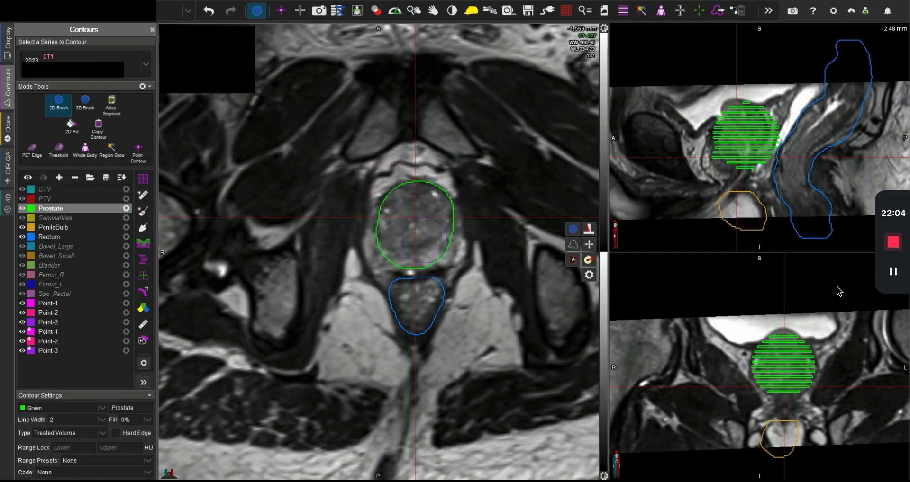
Step: Widen the Prostate contour on the -1,563 mm and -1,560 mm slices to include the peripheral zone on both sides
{"action": "scroll", "coordinate": [446, 254], "scroll_direction": "up", "scroll_amount": 1}
{"action": "scroll", "coordinate": [446, 254], "scroll_direction": "up", "scroll_amount": 5}
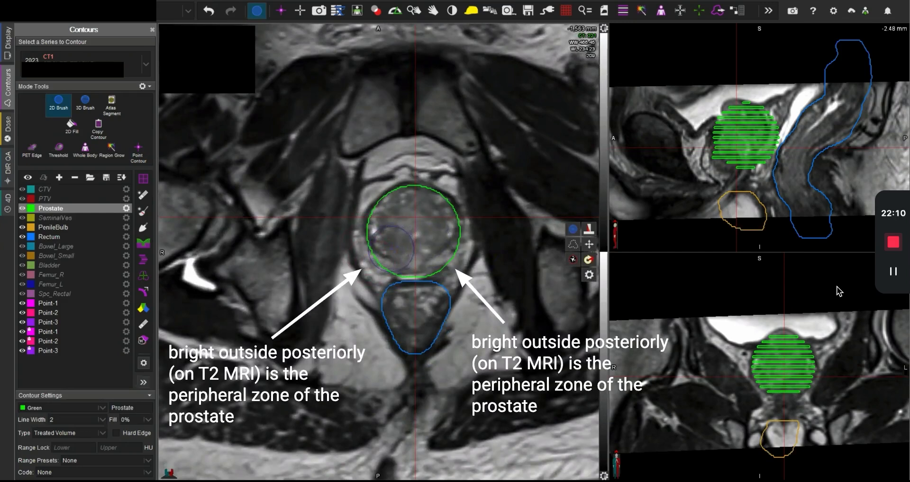
{"action": "mouse_move", "coordinate": [390, 253]}
{"action": "left_mouse_down"}
{"action": "mouse_move", "coordinate": [373, 265]}
{"action": "mouse_move", "coordinate": [385, 218]}
{"action": "left_mouse_up"}
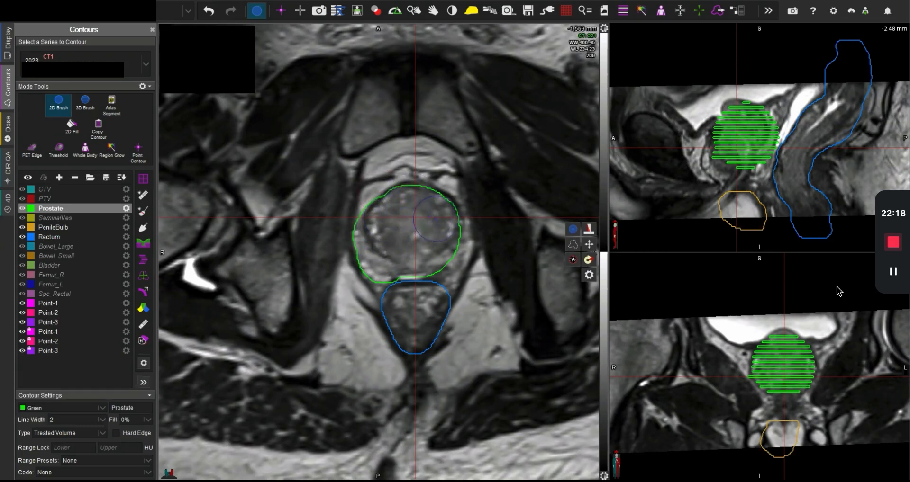
{"action": "mouse_move", "coordinate": [437, 221]}
{"action": "left_mouse_down"}
{"action": "mouse_move", "coordinate": [450, 239]}
{"action": "mouse_move", "coordinate": [438, 257]}
{"action": "mouse_move", "coordinate": [427, 257]}
{"action": "mouse_move", "coordinate": [447, 245]}
{"action": "mouse_move", "coordinate": [383, 256]}
{"action": "mouse_move", "coordinate": [388, 225]}
{"action": "left_mouse_up"}
{"action": "scroll", "coordinate": [398, 256], "scroll_direction": "up", "scroll_amount": 2}
{"action": "left_click_drag", "start_coordinate": [434, 258], "coordinate": [445, 228]}
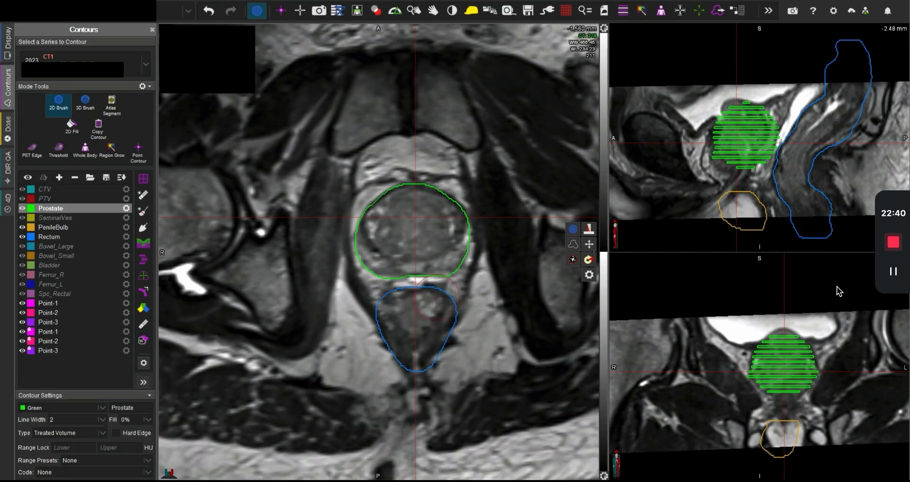
Step: Check the region below the prostate at -1,581 mm in the linked views and widen the -1,566 mm Prostate contour over both peripheral zones
{"action": "scroll", "coordinate": [429, 282], "scroll_direction": "down", "scroll_amount": 16}
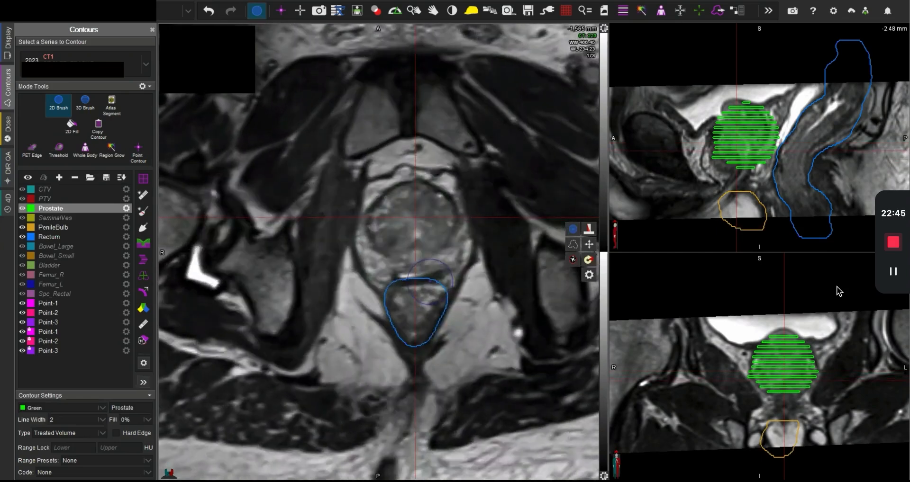
{"action": "scroll", "coordinate": [417, 263], "scroll_direction": "down", "scroll_amount": 5}
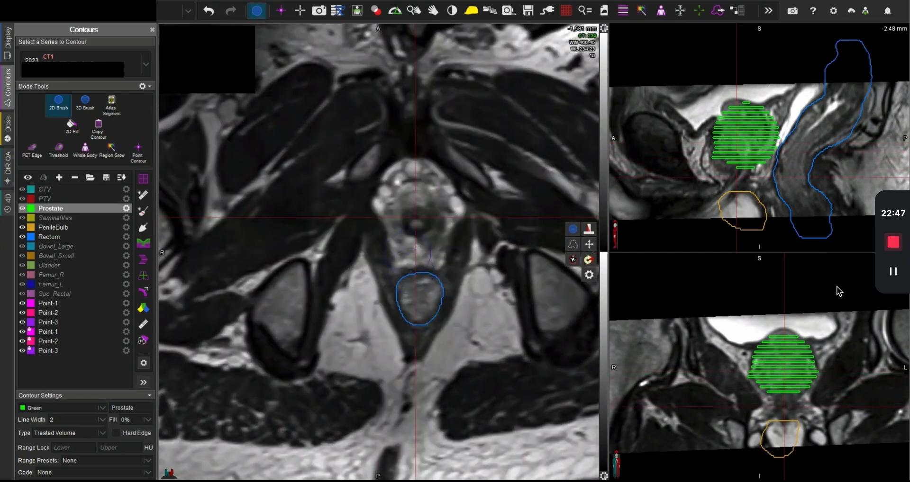
{"action": "middle_click", "coordinate": [405, 254]}
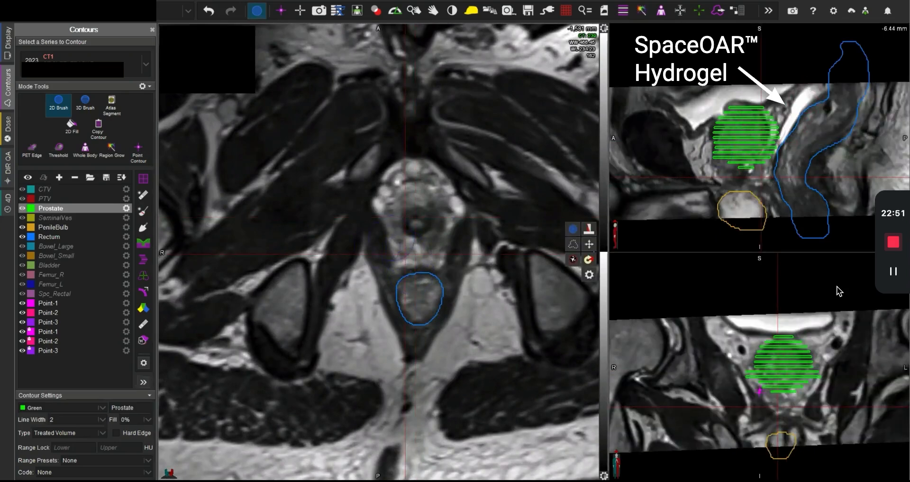
{"action": "scroll", "coordinate": [419, 242], "scroll_direction": "up", "scroll_amount": 12}
{"action": "scroll", "coordinate": [436, 247], "scroll_direction": "up", "scroll_amount": 5}
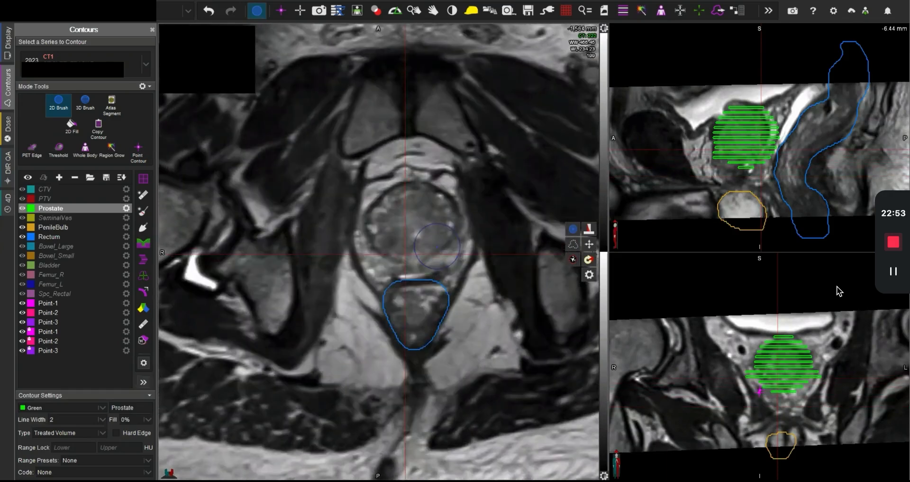
{"action": "scroll", "coordinate": [436, 247], "scroll_direction": "down", "scroll_amount": 2}
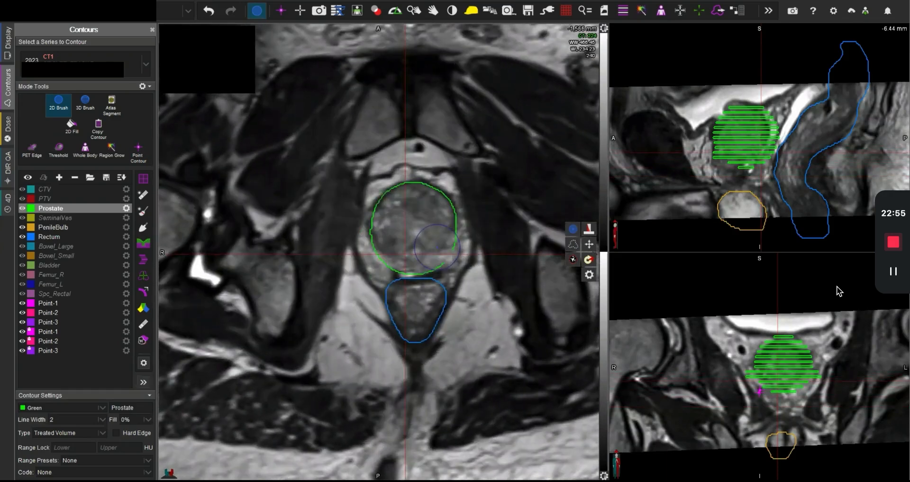
{"action": "left_click_drag", "start_coordinate": [436, 249], "coordinate": [437, 231]}
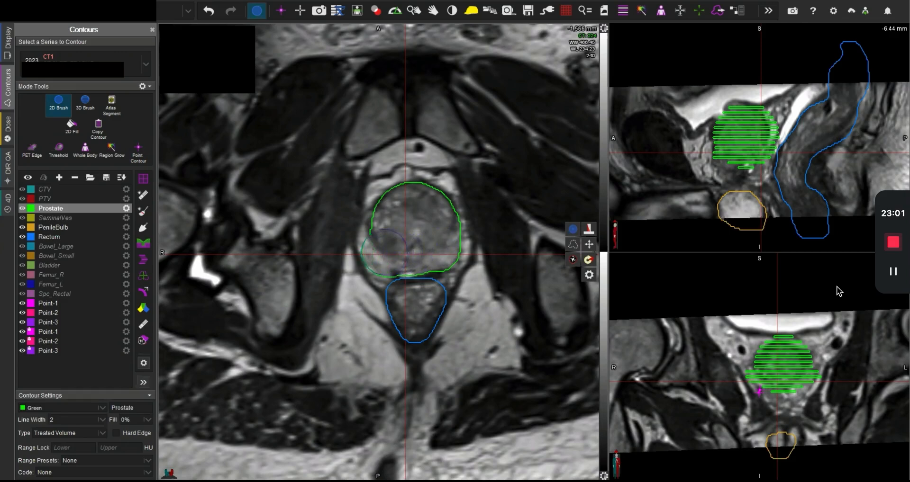
{"action": "mouse_move", "coordinate": [393, 254]}
{"action": "left_mouse_down"}
{"action": "mouse_move", "coordinate": [382, 240]}
{"action": "mouse_move", "coordinate": [390, 219]}
{"action": "left_mouse_up"}
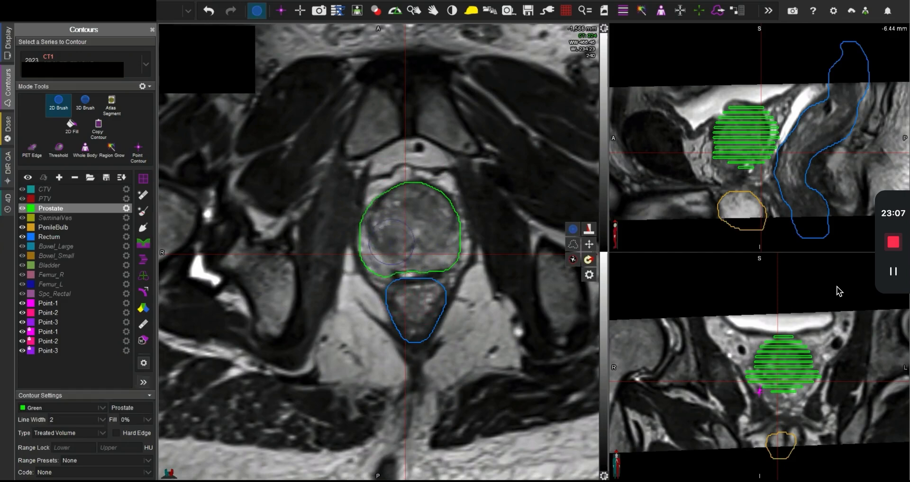
Step: Paint the Prostate contour out to the gland edges on the -1,569 mm and -1,572 mm slices, including the fiducial marker
{"action": "scroll", "coordinate": [398, 241], "scroll_direction": "down", "scroll_amount": 3}
{"action": "mouse_move", "coordinate": [399, 246]}
{"action": "left_mouse_down"}
{"action": "mouse_move", "coordinate": [388, 244]}
{"action": "mouse_move", "coordinate": [399, 214]}
{"action": "mouse_move", "coordinate": [440, 226]}
{"action": "mouse_move", "coordinate": [436, 247]}
{"action": "mouse_move", "coordinate": [445, 243]}
{"action": "mouse_move", "coordinate": [426, 245]}
{"action": "left_mouse_up"}
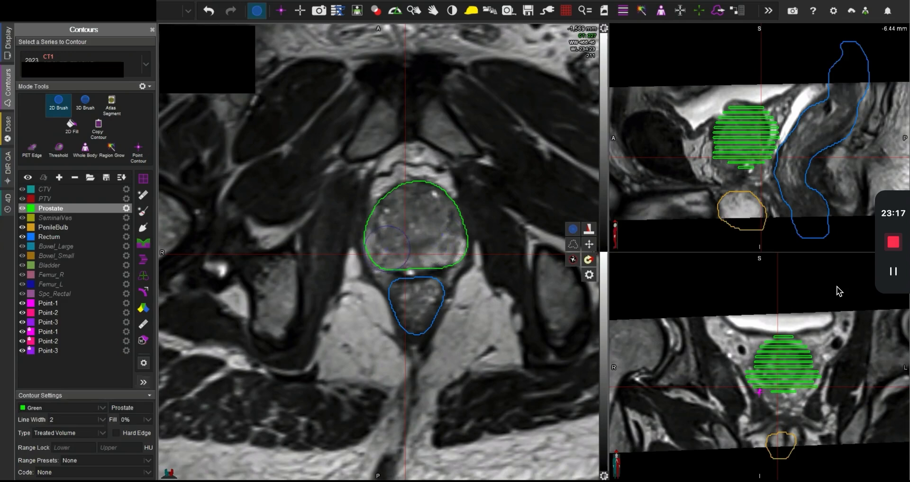
{"action": "scroll", "coordinate": [398, 242], "scroll_direction": "down", "scroll_amount": 3}
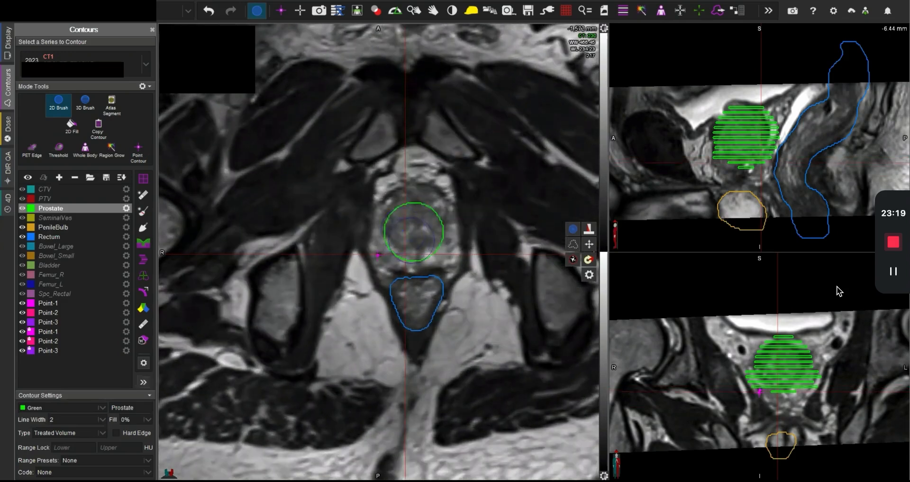
{"action": "mouse_move", "coordinate": [412, 236]}
{"action": "left_mouse_down"}
{"action": "mouse_move", "coordinate": [391, 248]}
{"action": "mouse_move", "coordinate": [395, 220]}
{"action": "mouse_move", "coordinate": [423, 209]}
{"action": "mouse_move", "coordinate": [441, 243]}
{"action": "mouse_move", "coordinate": [406, 246]}
{"action": "left_mouse_up"}
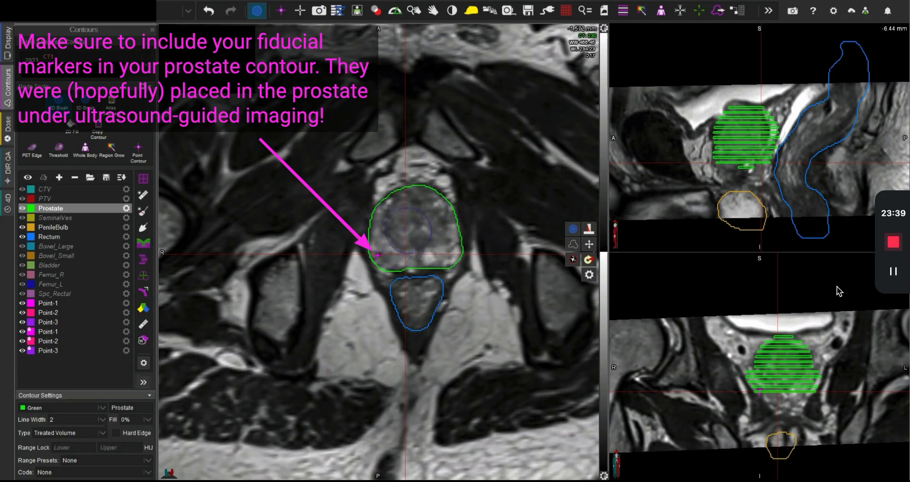
Step: Expand the Prostate contour to the gland edges on the -1,575 mm slice, comparing it with the -1,572 mm slice
{"action": "scroll", "coordinate": [415, 240], "scroll_direction": "down", "scroll_amount": 3}
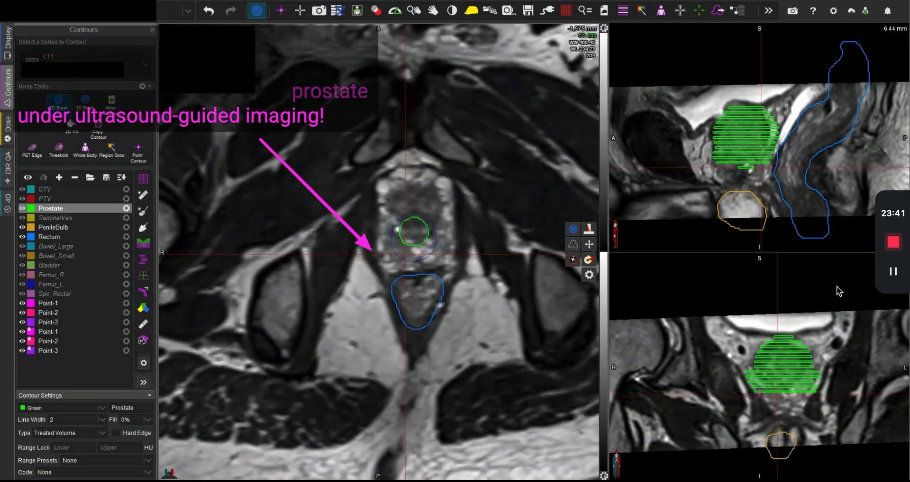
{"action": "mouse_move", "coordinate": [413, 239]}
{"action": "left_mouse_down"}
{"action": "mouse_move", "coordinate": [401, 248]}
{"action": "mouse_move", "coordinate": [428, 235]}
{"action": "mouse_move", "coordinate": [435, 250]}
{"action": "mouse_move", "coordinate": [436, 239]}
{"action": "mouse_move", "coordinate": [409, 240]}
{"action": "left_mouse_up"}
{"action": "scroll", "coordinate": [438, 244], "scroll_direction": "up", "scroll_amount": 2}
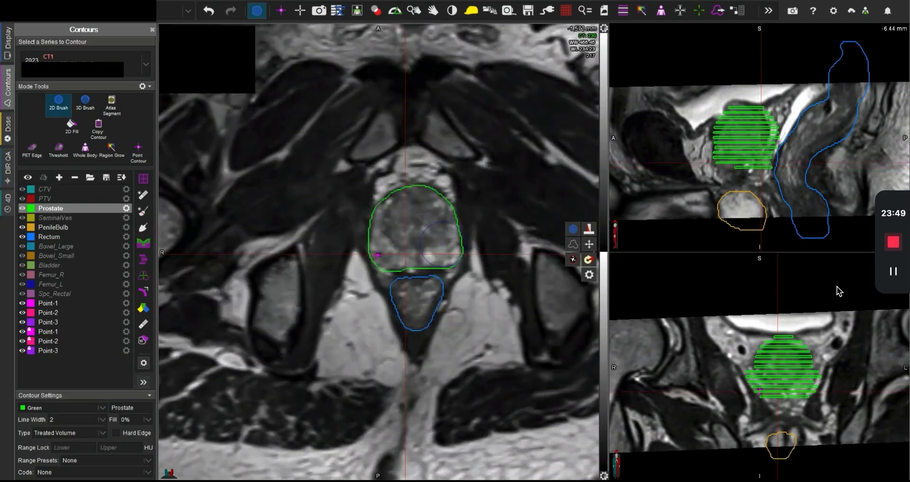
{"action": "scroll", "coordinate": [442, 243], "scroll_direction": "down", "scroll_amount": 2}
{"action": "mouse_move", "coordinate": [402, 237]}
{"action": "left_mouse_down"}
{"action": "mouse_move", "coordinate": [417, 199]}
{"action": "mouse_move", "coordinate": [433, 203]}
{"action": "mouse_move", "coordinate": [431, 220]}
{"action": "mouse_move", "coordinate": [430, 210]}
{"action": "left_mouse_up"}
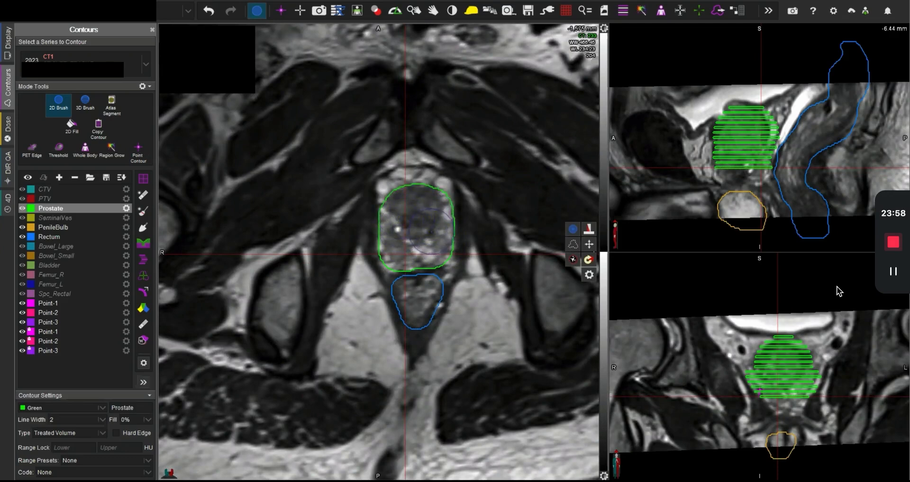
Step: Paint the prostate apex on the -1,578 mm slice and trim the contour's posterior edge away from the rectum
{"action": "scroll", "coordinate": [429, 232], "scroll_direction": "down", "scroll_amount": 4}
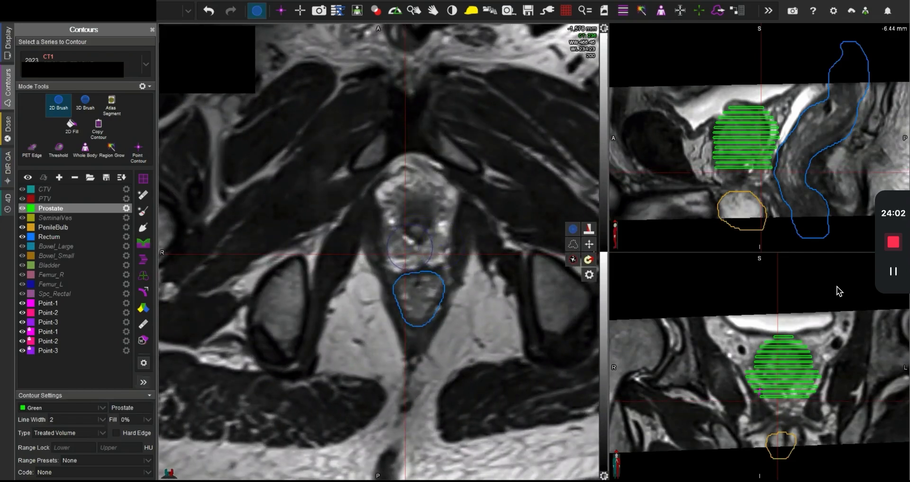
{"action": "mouse_move", "coordinate": [393, 259]}
{"action": "left_mouse_down"}
{"action": "mouse_move", "coordinate": [408, 223]}
{"action": "mouse_move", "coordinate": [401, 223]}
{"action": "mouse_move", "coordinate": [417, 204]}
{"action": "mouse_move", "coordinate": [437, 223]}
{"action": "mouse_move", "coordinate": [427, 244]}
{"action": "left_mouse_up"}
{"action": "left_click_drag", "start_coordinate": [459, 271], "coordinate": [439, 281]}
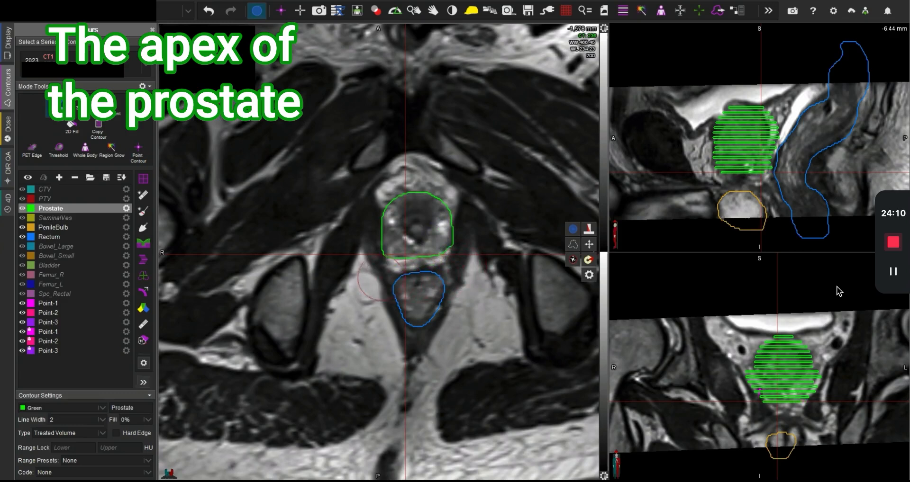
{"action": "mouse_move", "coordinate": [418, 284]}
{"action": "left_mouse_down"}
{"action": "mouse_move", "coordinate": [392, 280]}
{"action": "mouse_move", "coordinate": [444, 273]}
{"action": "left_mouse_up"}
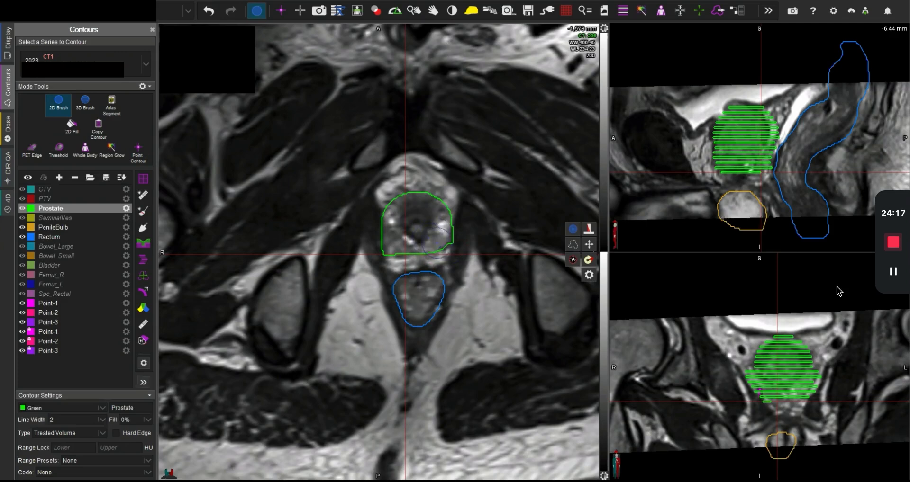
Step: Rework the posterior edge of the Prostate contour on the -1,575 mm slice, pulling it away from the rectum while covering both posterior lobes
{"action": "scroll", "coordinate": [438, 258], "scroll_direction": "down", "scroll_amount": 3}
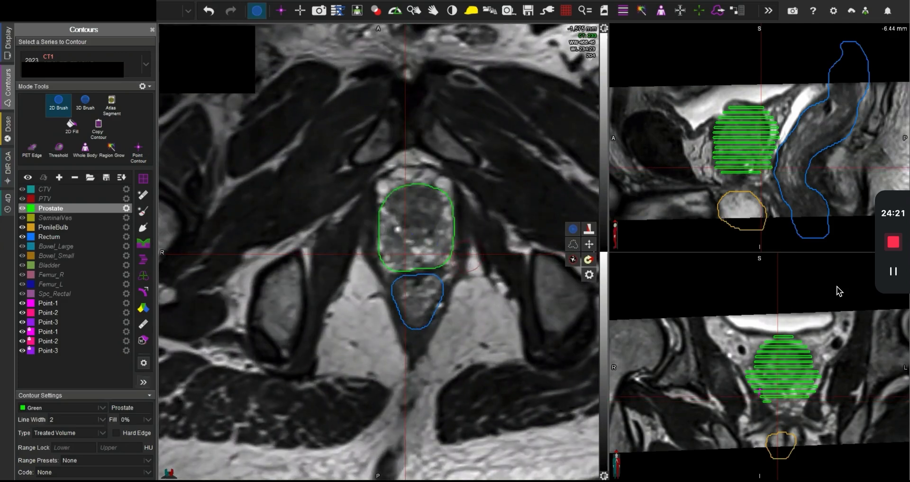
{"action": "mouse_move", "coordinate": [464, 256]}
{"action": "left_mouse_down"}
{"action": "mouse_move", "coordinate": [434, 274]}
{"action": "mouse_move", "coordinate": [451, 264]}
{"action": "mouse_move", "coordinate": [401, 268]}
{"action": "mouse_move", "coordinate": [369, 239]}
{"action": "mouse_move", "coordinate": [429, 261]}
{"action": "left_mouse_up"}
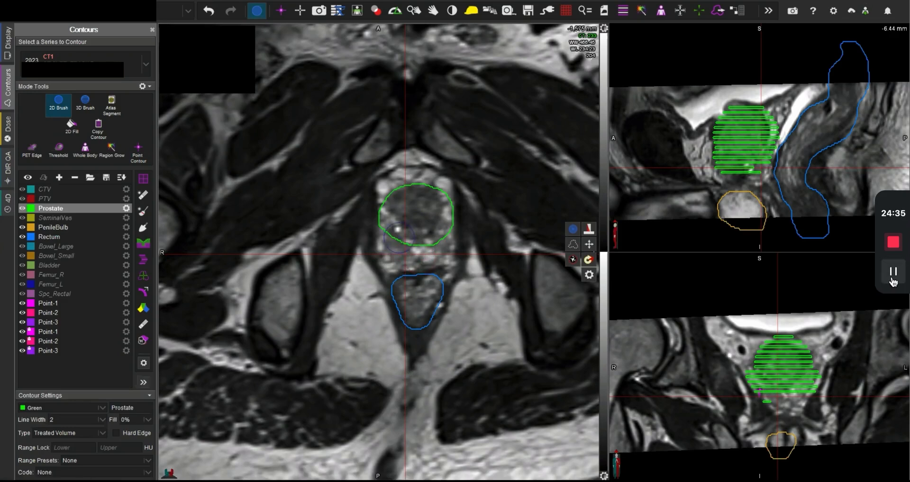
{"action": "mouse_move", "coordinate": [399, 237]}
{"action": "left_mouse_down"}
{"action": "mouse_move", "coordinate": [396, 229]}
{"action": "mouse_move", "coordinate": [387, 246]}
{"action": "mouse_move", "coordinate": [424, 244]}
{"action": "mouse_move", "coordinate": [443, 237]}
{"action": "mouse_move", "coordinate": [436, 231]}
{"action": "left_mouse_up"}
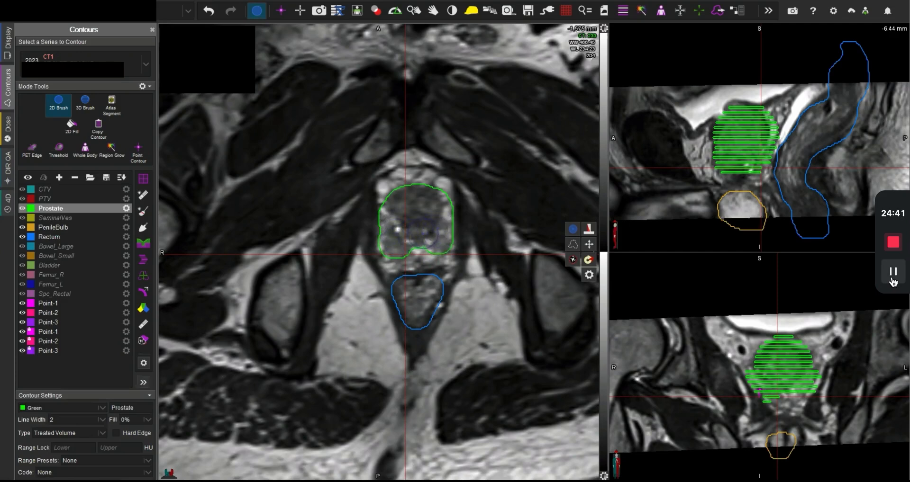
Step: Examine the levator ani muscles from about -1,570 mm to -1,586 mm to find where they change from concave to convex
{"action": "scroll", "coordinate": [423, 232], "scroll_direction": "down", "scroll_amount": 4}
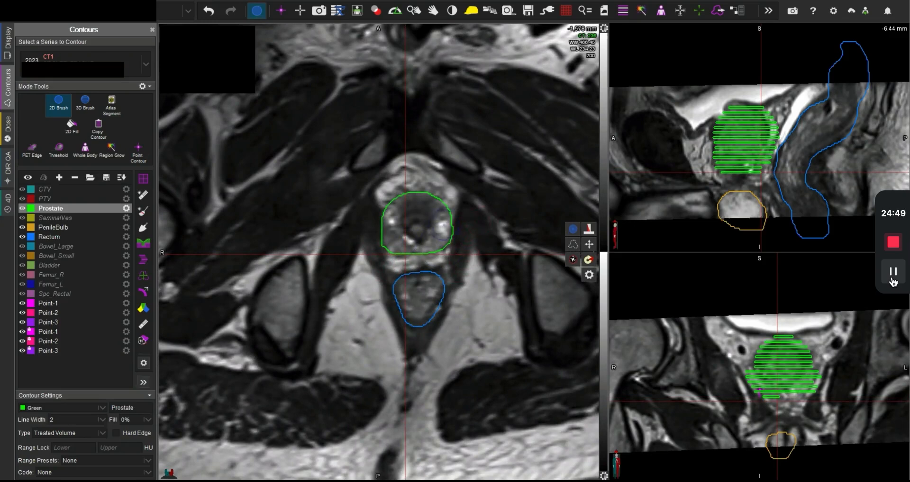
{"action": "scroll", "coordinate": [442, 228], "scroll_direction": "down", "scroll_amount": 2}
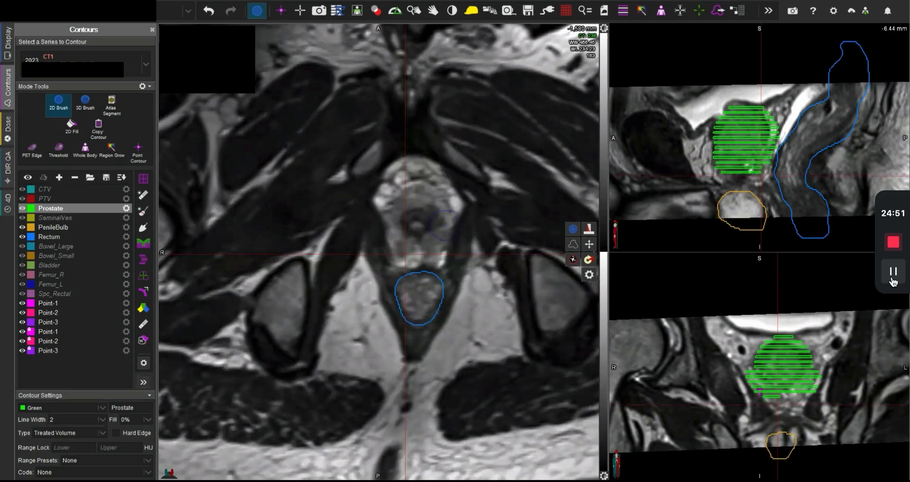
{"action": "scroll", "coordinate": [442, 225], "scroll_direction": "down", "scroll_amount": 6}
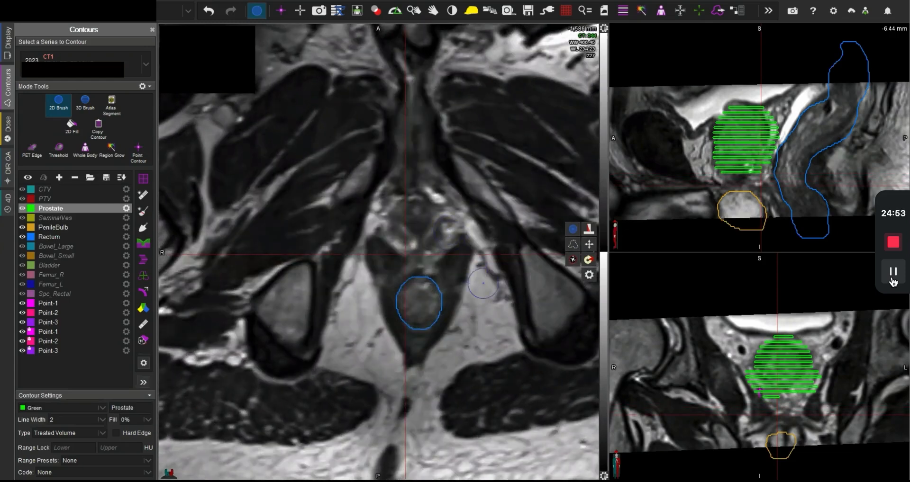
{"action": "scroll", "coordinate": [482, 283], "scroll_direction": "down", "scroll_amount": 3}
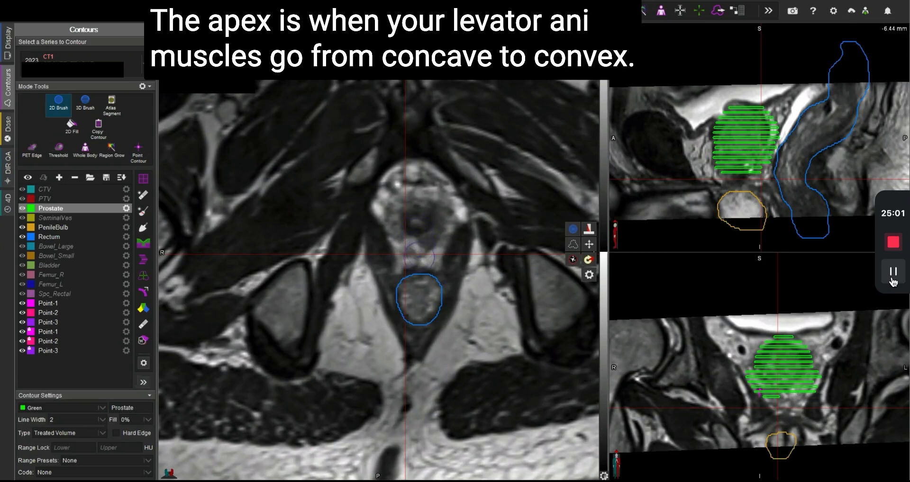
{"action": "scroll", "coordinate": [420, 243], "scroll_direction": "down", "scroll_amount": 3}
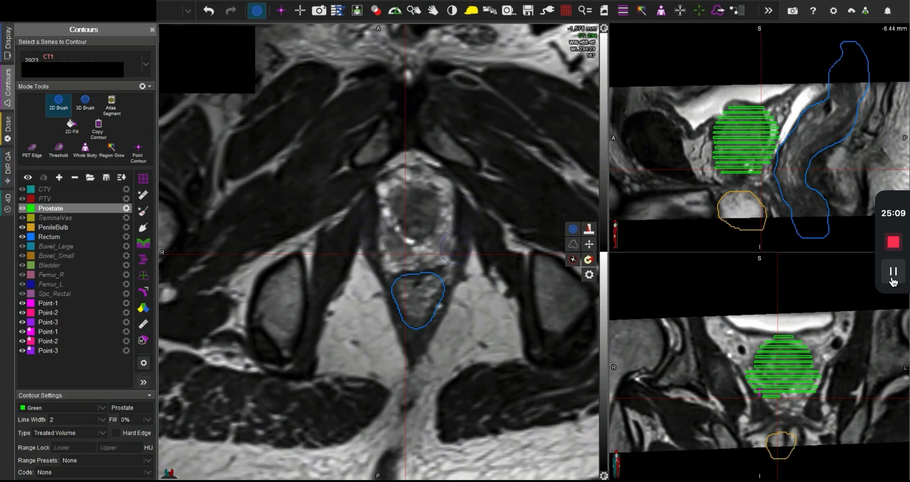
{"action": "scroll", "coordinate": [449, 254], "scroll_direction": "up", "scroll_amount": 1}
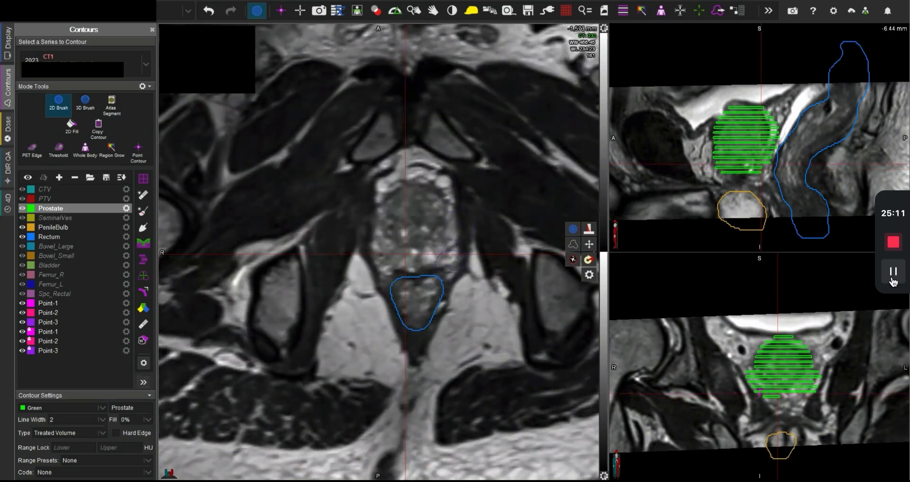
{"action": "scroll", "coordinate": [449, 204], "scroll_direction": "up", "scroll_amount": 1}
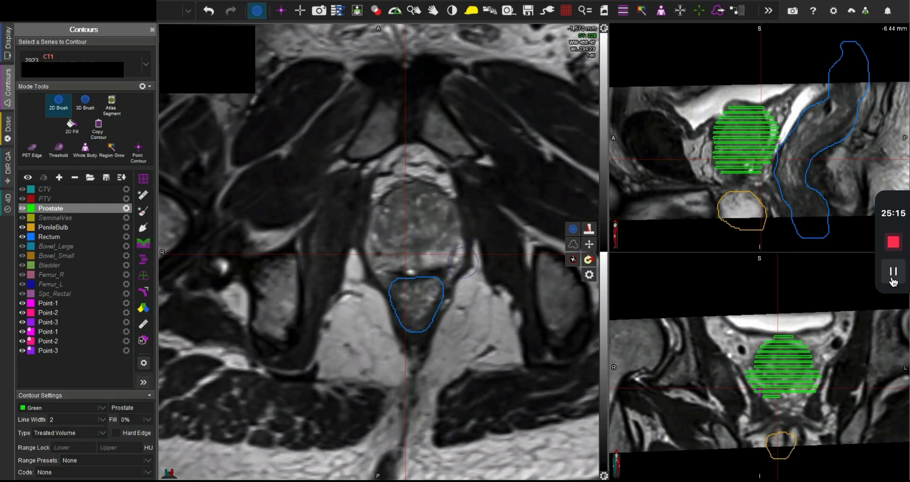
{"action": "scroll", "coordinate": [384, 265], "scroll_direction": "down", "scroll_amount": 1}
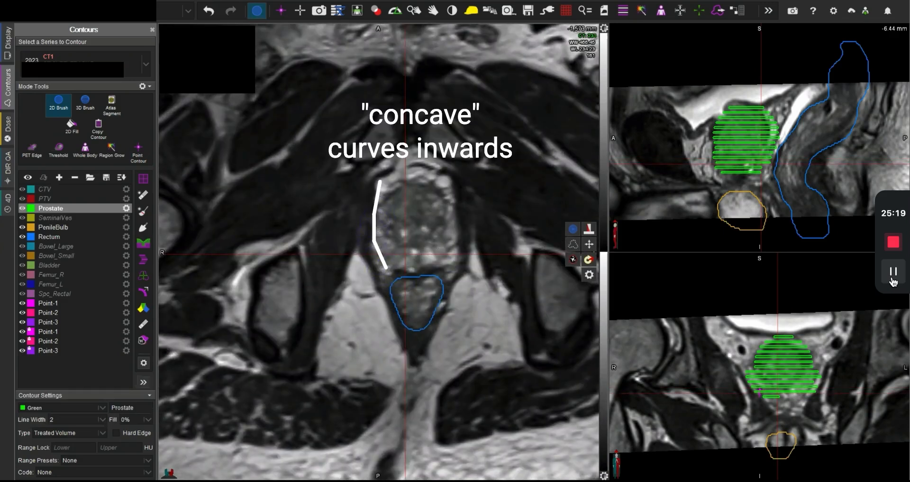
{"action": "scroll", "coordinate": [396, 219], "scroll_direction": "down", "scroll_amount": 1}
{"action": "scroll", "coordinate": [403, 228], "scroll_direction": "down", "scroll_amount": 4}
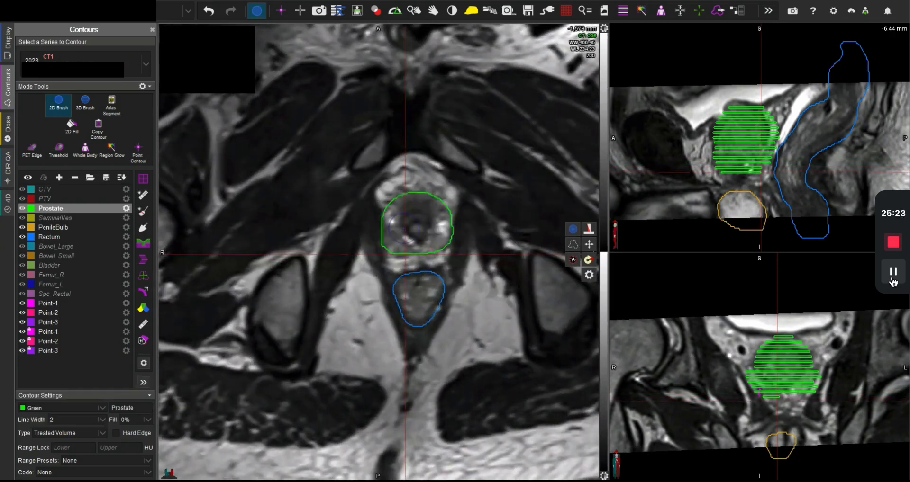
{"action": "scroll", "coordinate": [404, 229], "scroll_direction": "down", "scroll_amount": 1}
{"action": "scroll", "coordinate": [404, 229], "scroll_direction": "down", "scroll_amount": 2}
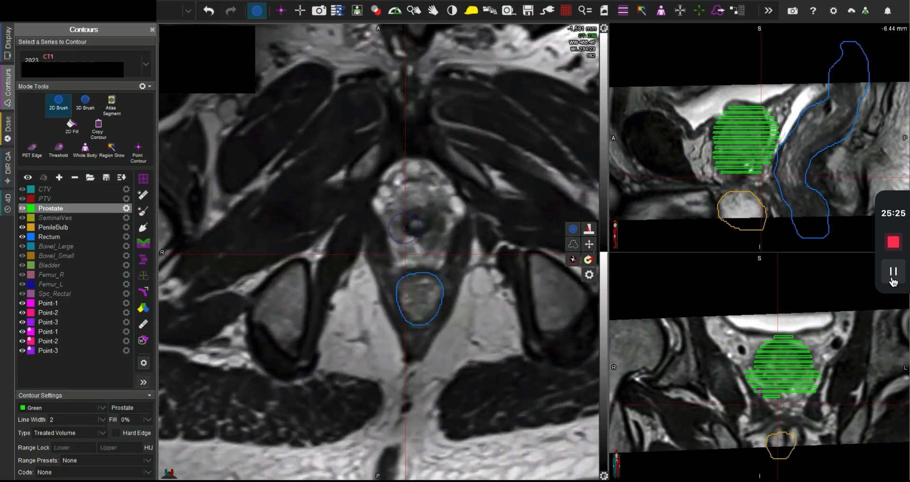
{"action": "scroll", "coordinate": [404, 228], "scroll_direction": "down", "scroll_amount": 1}
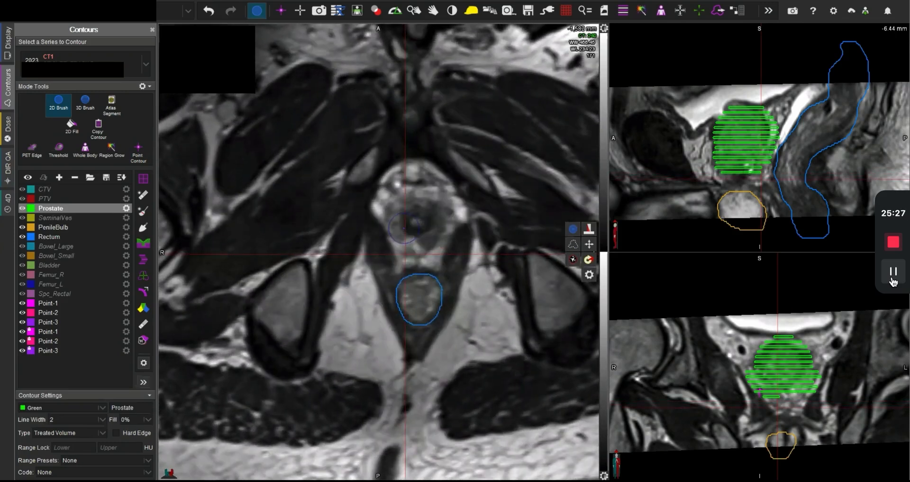
{"action": "scroll", "coordinate": [404, 229], "scroll_direction": "down", "scroll_amount": 1}
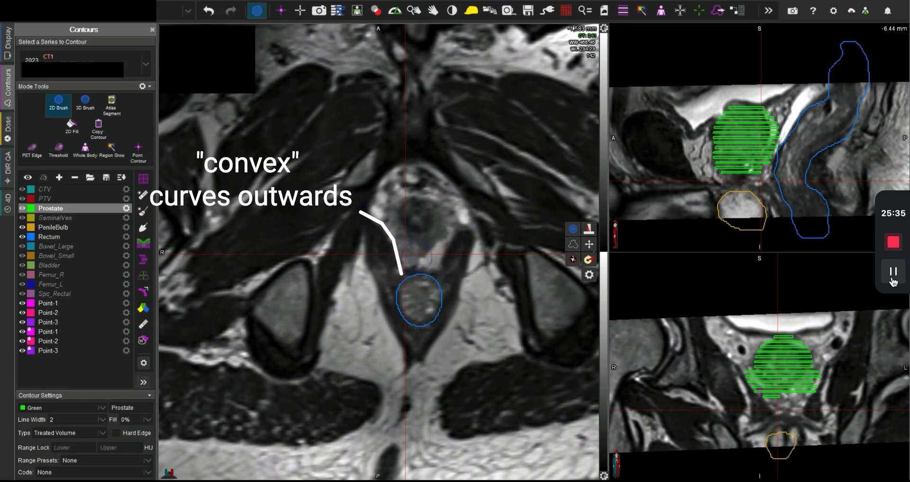
Step: Compare the levator ani shape between the -1,577 mm slice and the slices below it to judge the level of the prostate apex
{"action": "scroll", "coordinate": [425, 280], "scroll_direction": "up", "scroll_amount": 5}
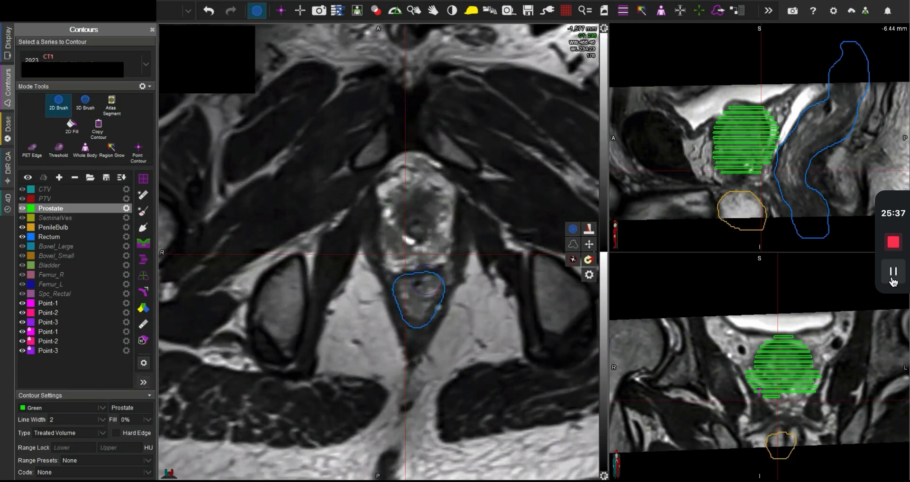
{"action": "scroll", "coordinate": [426, 285], "scroll_direction": "down", "scroll_amount": 5}
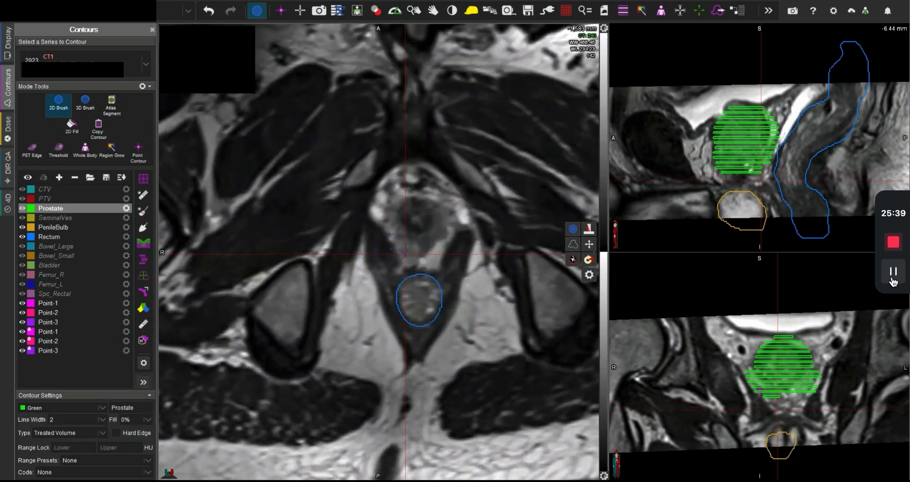
{"action": "scroll", "coordinate": [430, 260], "scroll_direction": "up", "scroll_amount": 6}
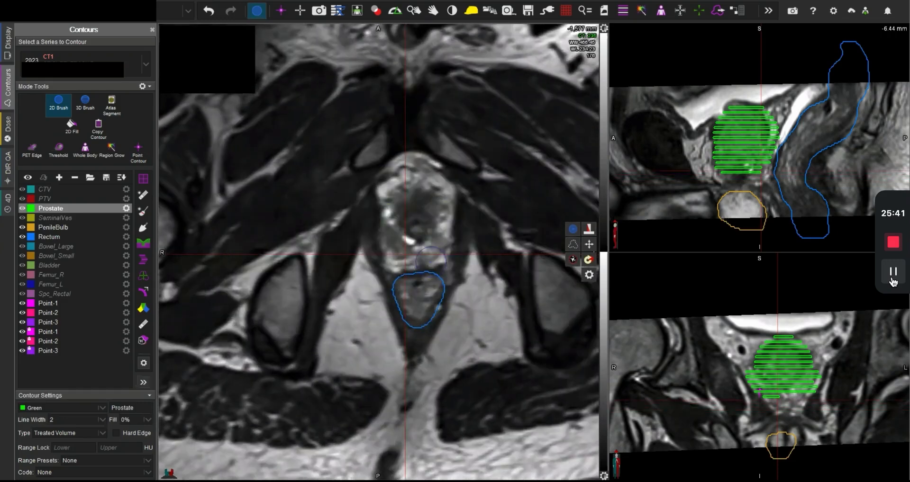
{"action": "scroll", "coordinate": [430, 261], "scroll_direction": "down", "scroll_amount": 7}
{"action": "scroll", "coordinate": [424, 252], "scroll_direction": "up", "scroll_amount": 8}
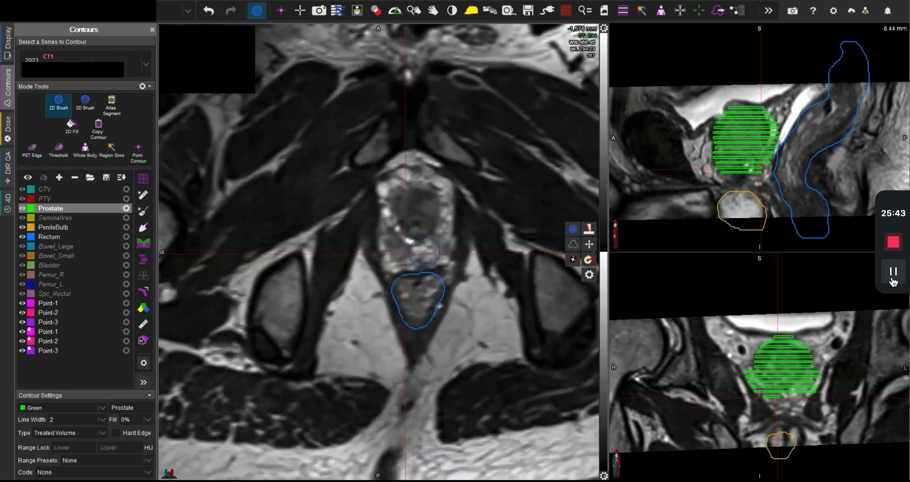
{"action": "scroll", "coordinate": [423, 253], "scroll_direction": "down", "scroll_amount": 4}
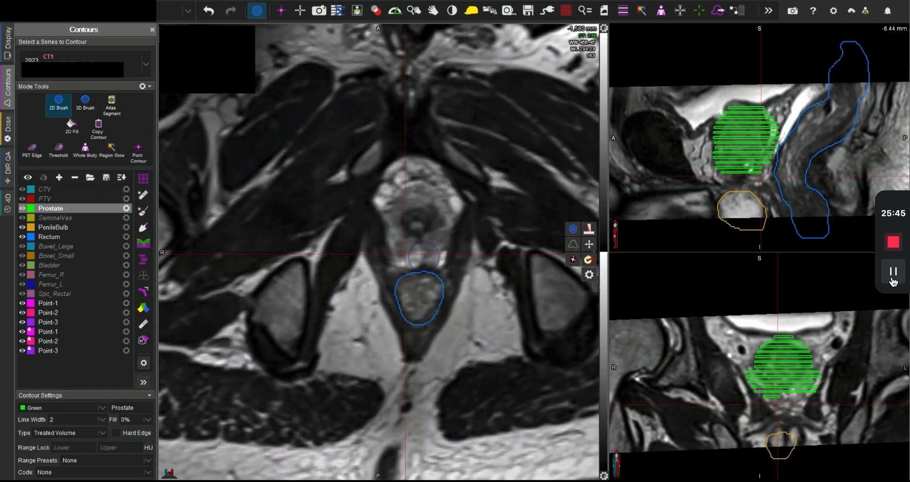
{"action": "scroll", "coordinate": [423, 256], "scroll_direction": "up", "scroll_amount": 4}
{"action": "scroll", "coordinate": [423, 257], "scroll_direction": "down", "scroll_amount": 4}
Step: Paint the prostate apex around the urethra on the -1,580 mm slice, centre the linked views on it, and trim its anterior and posterior edges
{"action": "mouse_move", "coordinate": [436, 234]}
{"action": "left_mouse_down"}
{"action": "mouse_move", "coordinate": [403, 237]}
{"action": "mouse_move", "coordinate": [407, 209]}
{"action": "mouse_move", "coordinate": [440, 211]}
{"action": "mouse_move", "coordinate": [412, 231]}
{"action": "mouse_move", "coordinate": [405, 217]}
{"action": "left_mouse_up"}
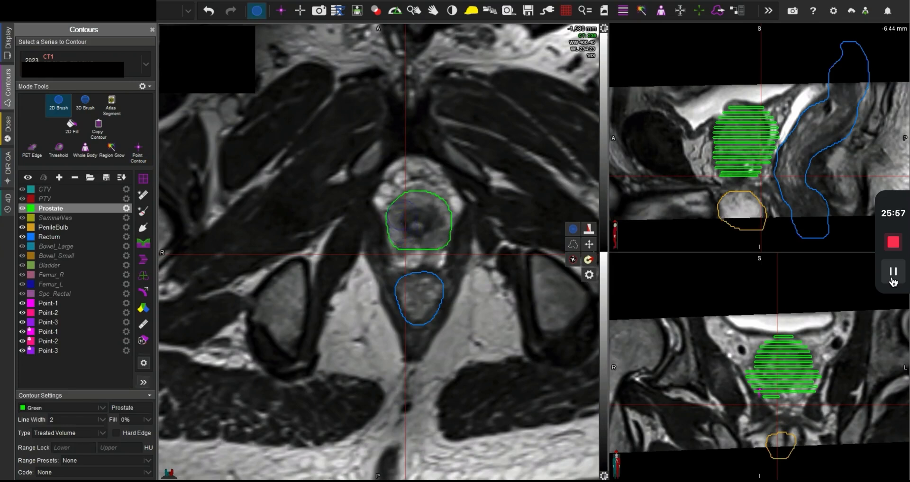
{"action": "middle_click", "coordinate": [419, 221]}
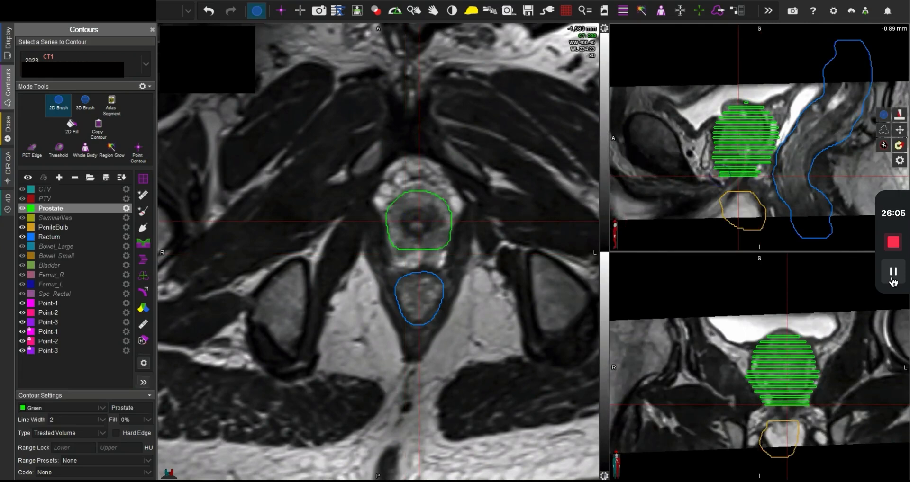
{"action": "left_click_drag", "start_coordinate": [449, 184], "coordinate": [412, 180]}
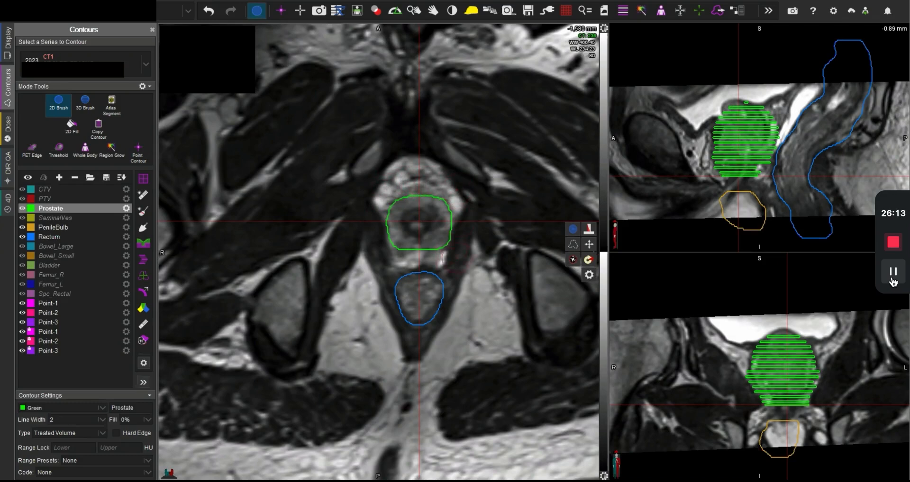
{"action": "mouse_move", "coordinate": [444, 262]}
{"action": "left_mouse_down"}
{"action": "mouse_move", "coordinate": [455, 256]}
{"action": "mouse_move", "coordinate": [389, 255]}
{"action": "left_mouse_up"}
Step: Even out the posterior edge of the Prostate contour on the -1,578 mm and -1,575 mm slices, filling the midline notch
{"action": "scroll", "coordinate": [469, 250], "scroll_direction": "up", "scroll_amount": 2}
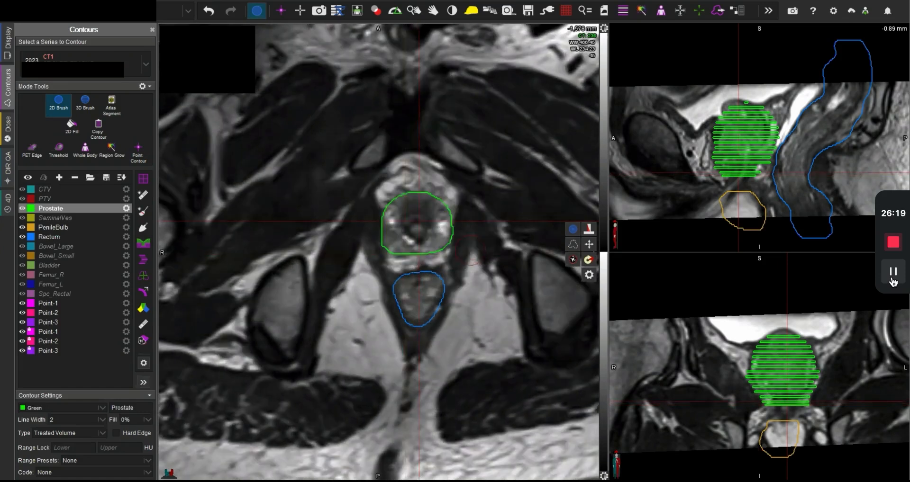
{"action": "left_click_drag", "start_coordinate": [413, 268], "coordinate": [423, 266]}
{"action": "scroll", "coordinate": [405, 232], "scroll_direction": "down", "scroll_amount": 2}
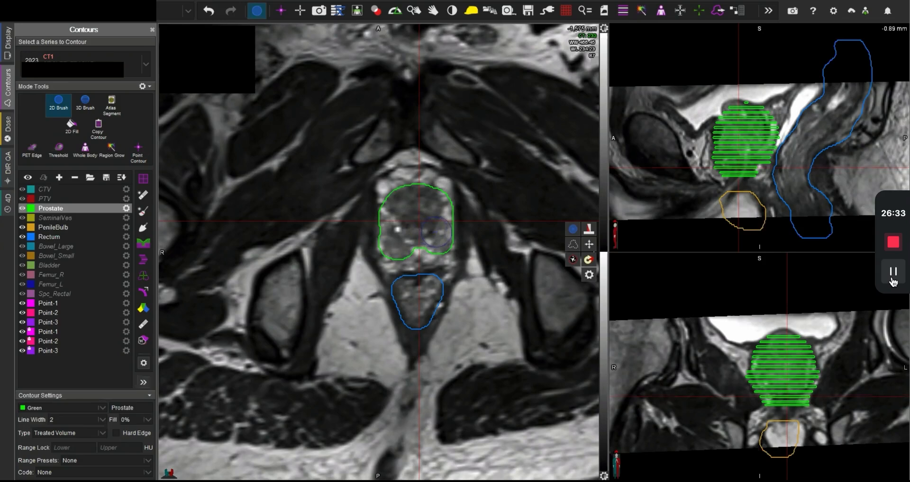
{"action": "scroll", "coordinate": [436, 232], "scroll_direction": "up", "scroll_amount": 3}
{"action": "scroll", "coordinate": [436, 232], "scroll_direction": "down", "scroll_amount": 3}
{"action": "mouse_move", "coordinate": [436, 233]}
{"action": "left_mouse_down"}
{"action": "mouse_move", "coordinate": [429, 244]}
{"action": "mouse_move", "coordinate": [407, 244]}
{"action": "left_mouse_up"}
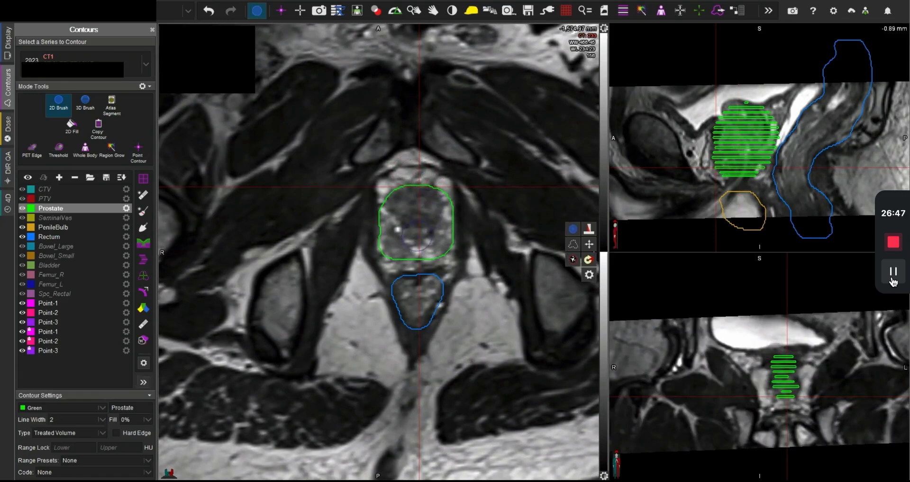
Step: Widen the Prostate contour over both posterolateral peripheral zones on the -1,566 mm and -1,560 mm slices
{"action": "scroll", "coordinate": [421, 238], "scroll_direction": "up", "scroll_amount": 9}
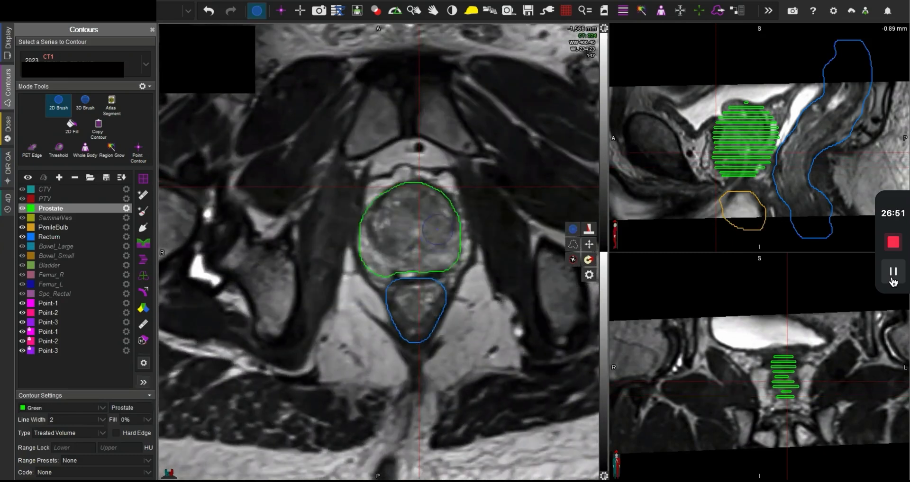
{"action": "mouse_move", "coordinate": [448, 254]}
{"action": "left_mouse_down"}
{"action": "mouse_move", "coordinate": [463, 239]}
{"action": "mouse_move", "coordinate": [458, 220]}
{"action": "mouse_move", "coordinate": [438, 213]}
{"action": "left_mouse_up"}
{"action": "left_click_drag", "start_coordinate": [386, 264], "coordinate": [372, 238]}
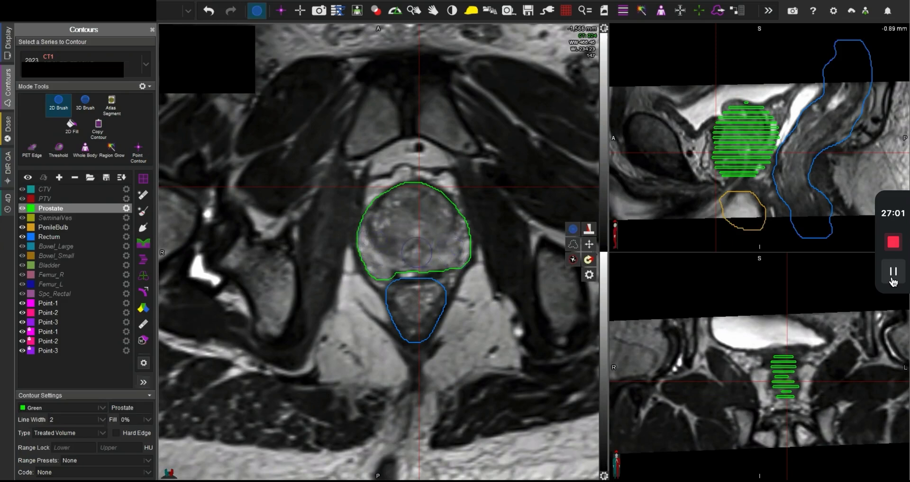
{"action": "scroll", "coordinate": [417, 250], "scroll_direction": "up", "scroll_amount": 6}
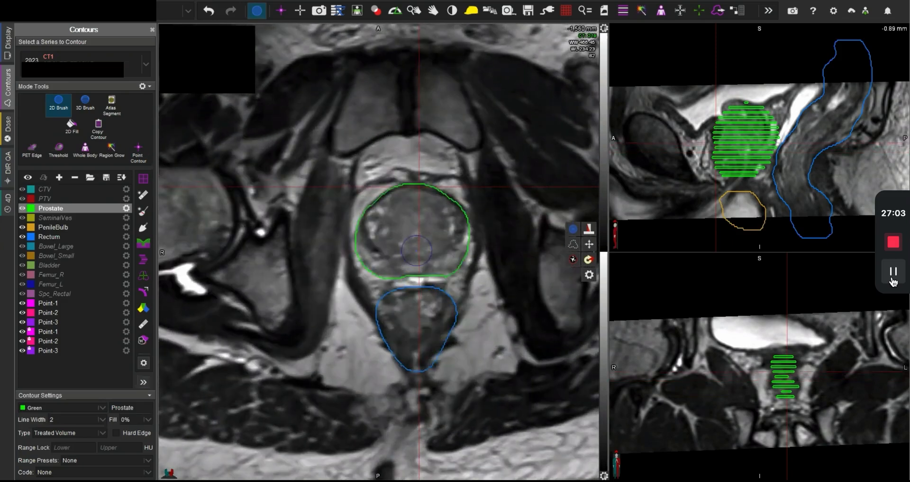
{"action": "mouse_move", "coordinate": [394, 264]}
{"action": "left_mouse_down"}
{"action": "mouse_move", "coordinate": [382, 275]}
{"action": "mouse_move", "coordinate": [360, 263]}
{"action": "mouse_move", "coordinate": [372, 254]}
{"action": "mouse_move", "coordinate": [368, 237]}
{"action": "left_mouse_up"}
{"action": "mouse_move", "coordinate": [450, 265]}
{"action": "left_mouse_down"}
{"action": "mouse_move", "coordinate": [469, 240]}
{"action": "mouse_move", "coordinate": [456, 232]}
{"action": "left_mouse_up"}
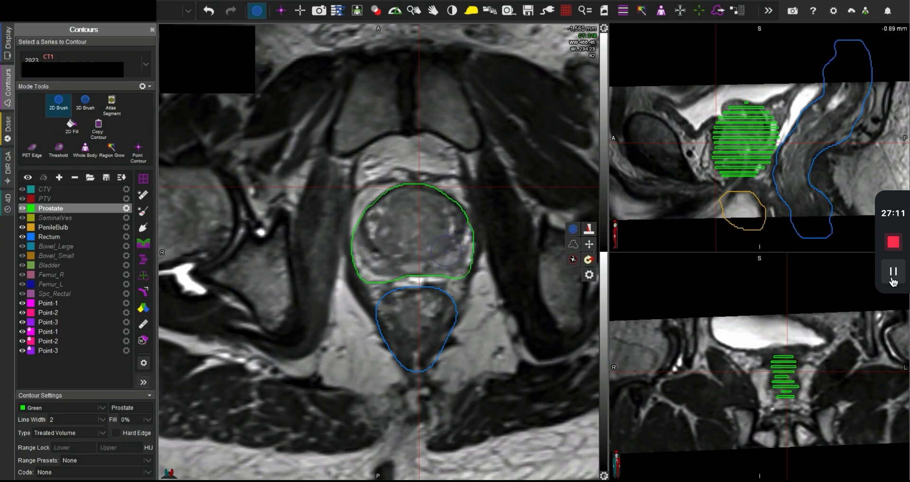
Step: Extend the Prostate contour over both peripheral zones on the -1,557 mm slice and compare it with the neighbouring slices
{"action": "scroll", "coordinate": [441, 253], "scroll_direction": "up", "scroll_amount": 1}
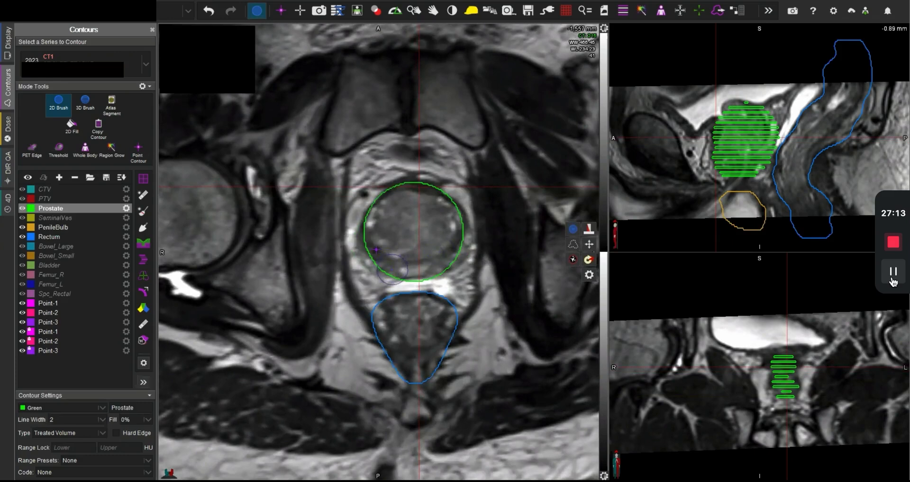
{"action": "mouse_move", "coordinate": [395, 266]}
{"action": "left_mouse_down"}
{"action": "mouse_move", "coordinate": [372, 277]}
{"action": "mouse_move", "coordinate": [358, 249]}
{"action": "mouse_move", "coordinate": [373, 221]}
{"action": "left_mouse_up"}
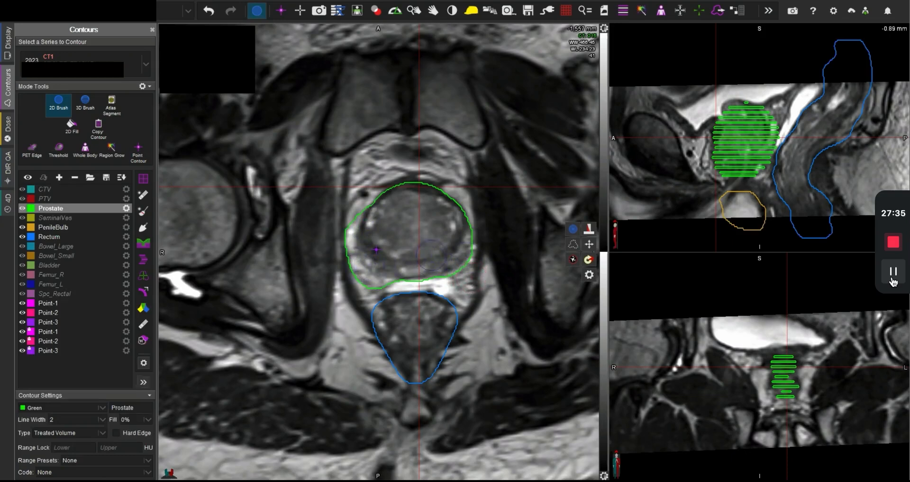
{"action": "scroll", "coordinate": [436, 269], "scroll_direction": "up", "scroll_amount": 2}
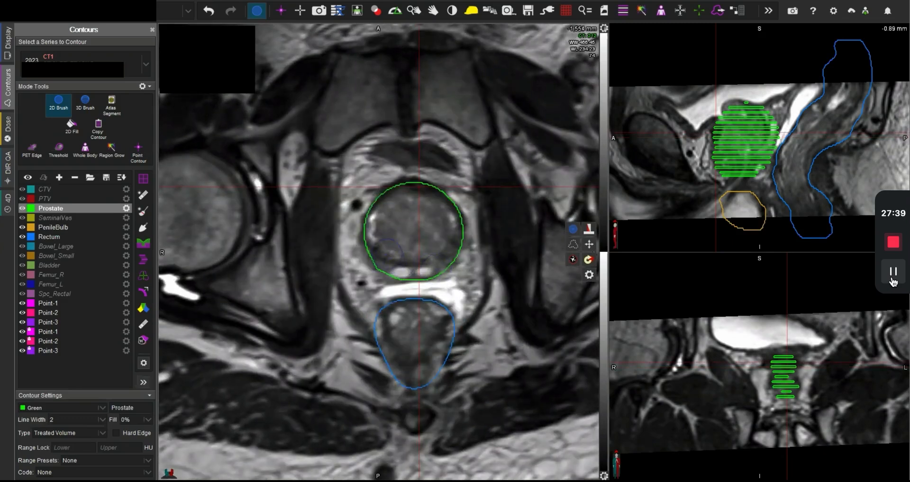
{"action": "scroll", "coordinate": [420, 243], "scroll_direction": "down", "scroll_amount": 7}
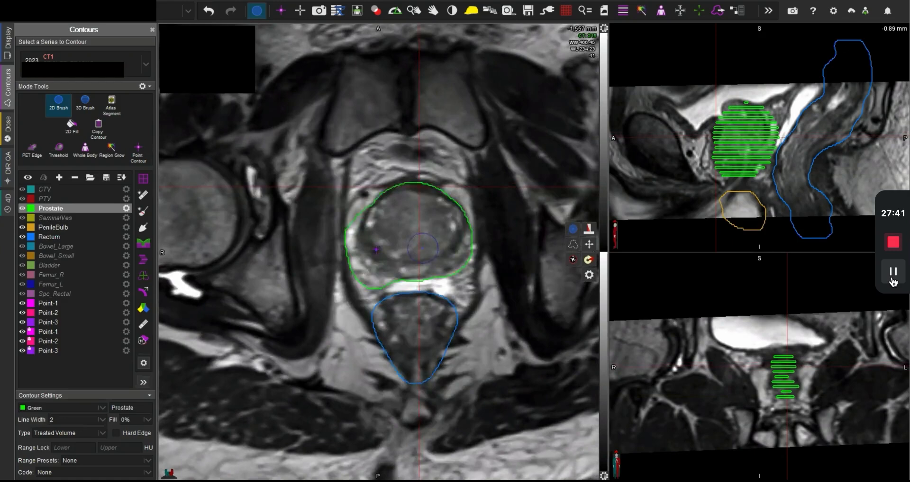
{"action": "scroll", "coordinate": [422, 248], "scroll_direction": "down", "scroll_amount": 20}
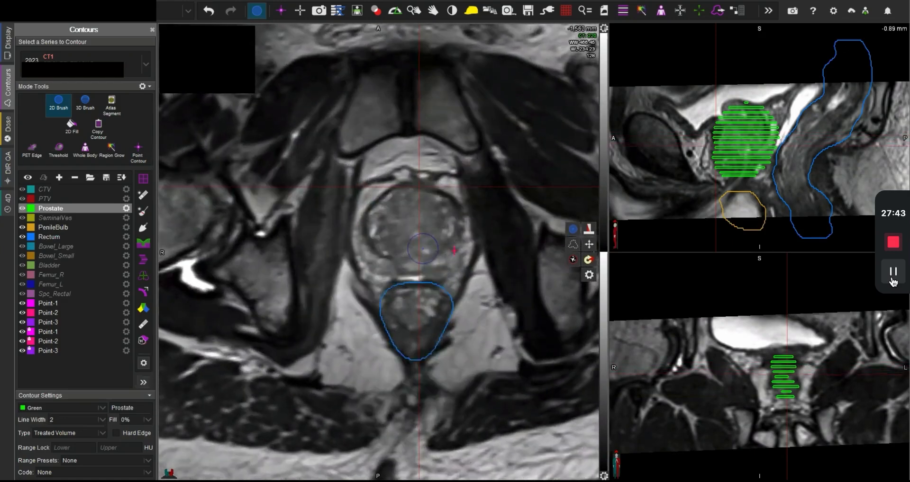
Step: Trim the right lateral and right posterolateral edges of the Prostate contour on the -1,557 mm slice
{"action": "scroll", "coordinate": [422, 250], "scroll_direction": "up", "scroll_amount": 20}
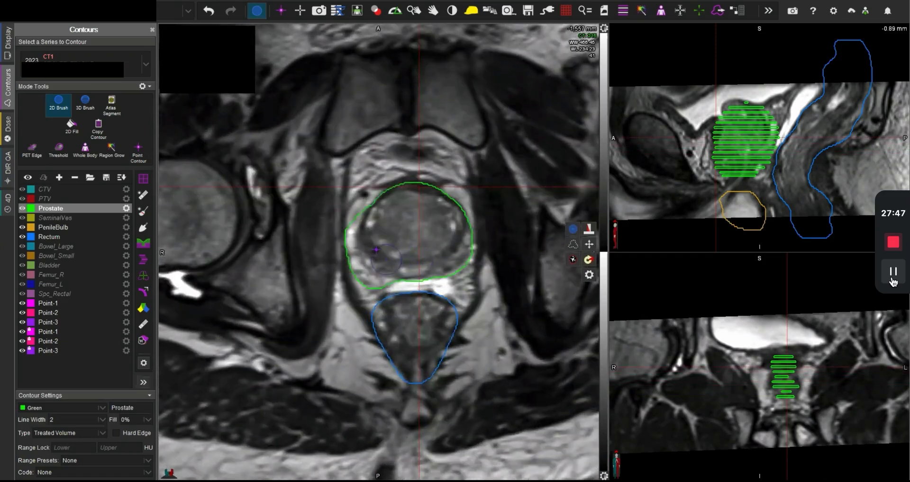
{"action": "left_click_drag", "start_coordinate": [351, 206], "coordinate": [341, 264]}
{"action": "mouse_move", "coordinate": [355, 298]}
{"action": "left_mouse_down"}
{"action": "mouse_move", "coordinate": [396, 286]}
{"action": "mouse_move", "coordinate": [350, 284]}
{"action": "mouse_move", "coordinate": [394, 293]}
{"action": "left_mouse_up"}
{"action": "scroll", "coordinate": [348, 277], "scroll_direction": "down", "scroll_amount": 10}
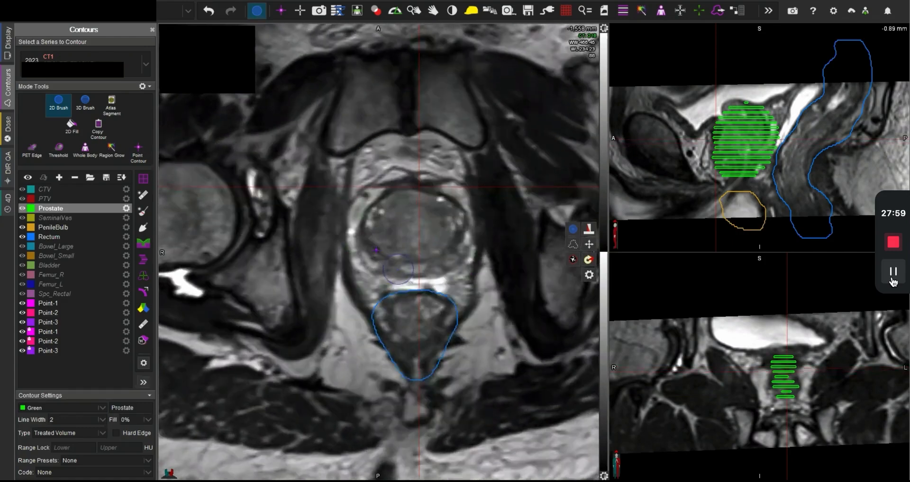
Step: Trim the posterior edge of the Prostate contour off the seminal vesicles on the -1,551 mm and -1,548 mm slices
{"action": "scroll", "coordinate": [390, 272], "scroll_direction": "up", "scroll_amount": 9}
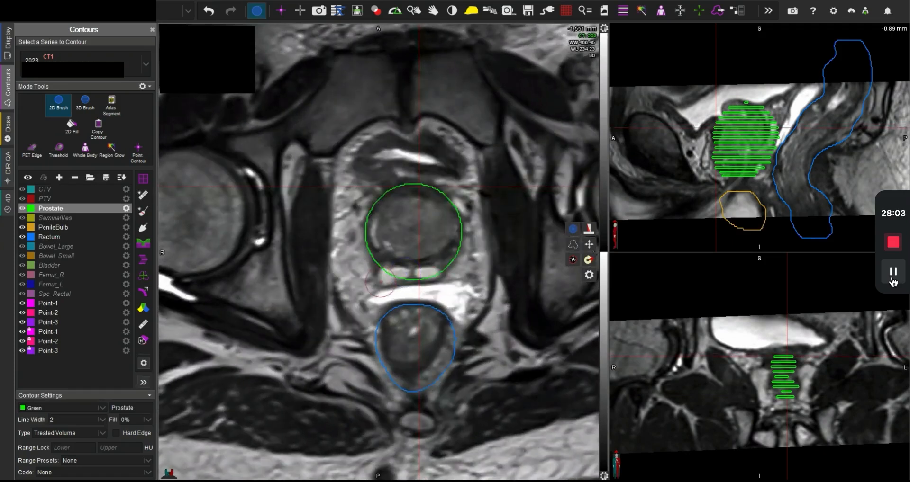
{"action": "mouse_move", "coordinate": [379, 282]}
{"action": "left_mouse_down"}
{"action": "mouse_move", "coordinate": [457, 285]}
{"action": "mouse_move", "coordinate": [404, 283]}
{"action": "left_mouse_up"}
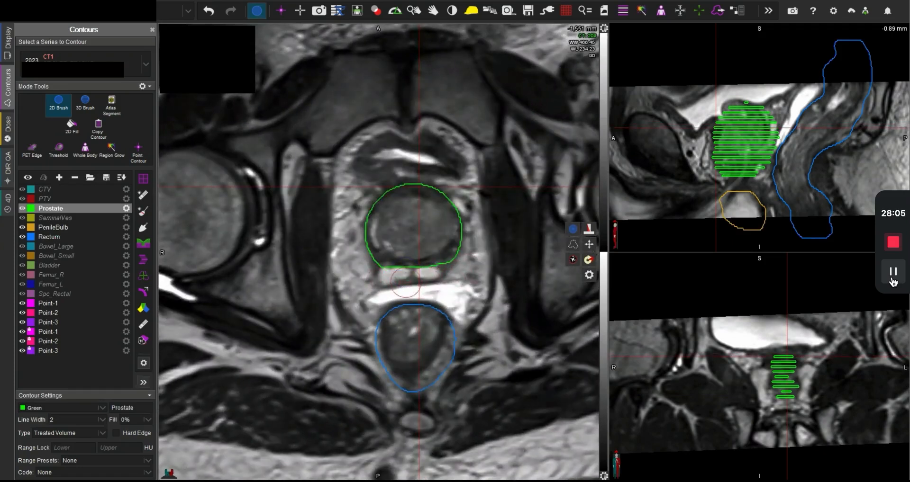
{"action": "scroll", "coordinate": [444, 292], "scroll_direction": "down", "scroll_amount": 3}
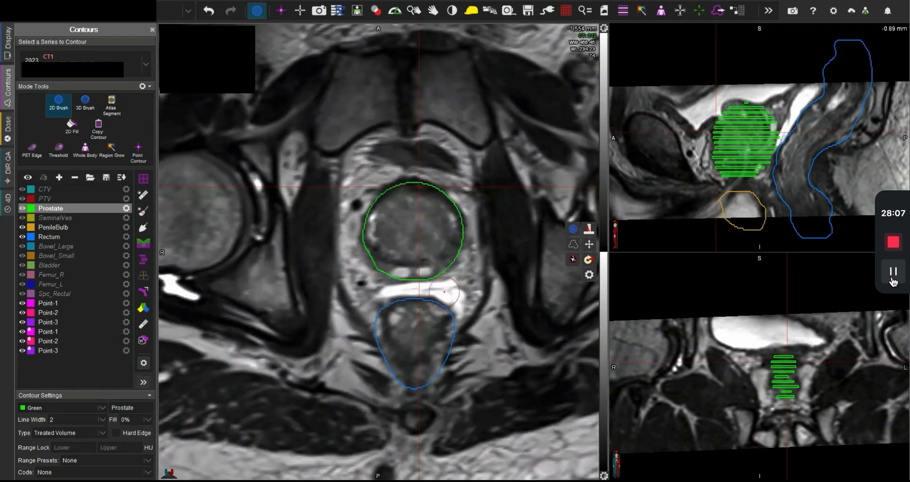
{"action": "scroll", "coordinate": [440, 284], "scroll_direction": "up", "scroll_amount": 6}
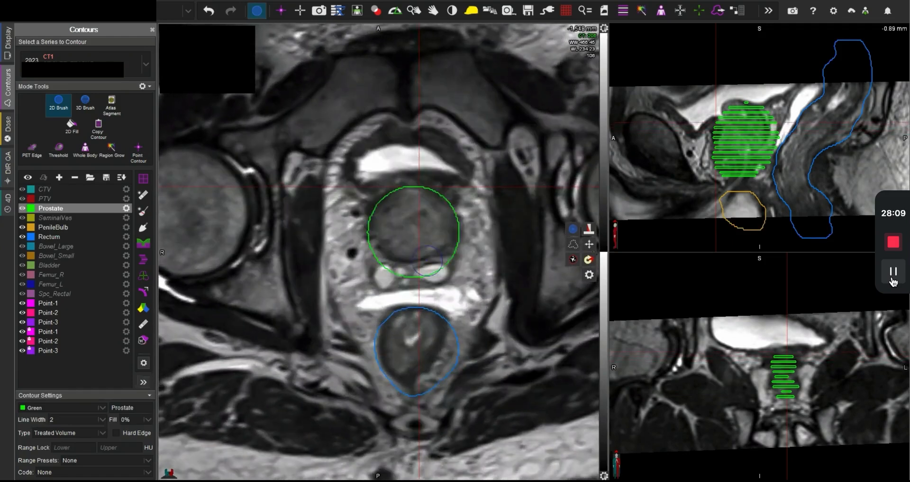
{"action": "left_click_drag", "start_coordinate": [469, 265], "coordinate": [374, 272]}
Step: Centre the linked views on the prostate base and trim the Prostate contour's posterior edge on the -1,545 mm slice
{"action": "middle_click", "coordinate": [459, 268]}
{"action": "middle_click", "coordinate": [410, 216]}
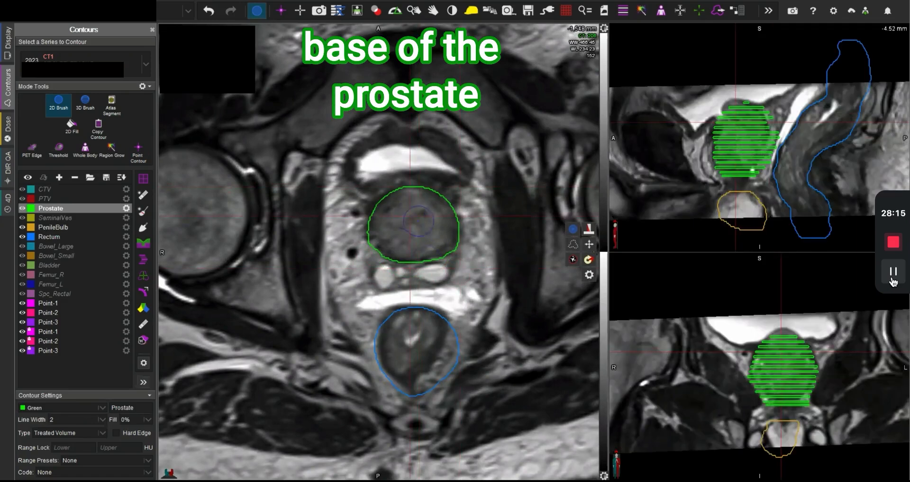
{"action": "scroll", "coordinate": [418, 221], "scroll_direction": "up", "scroll_amount": 6}
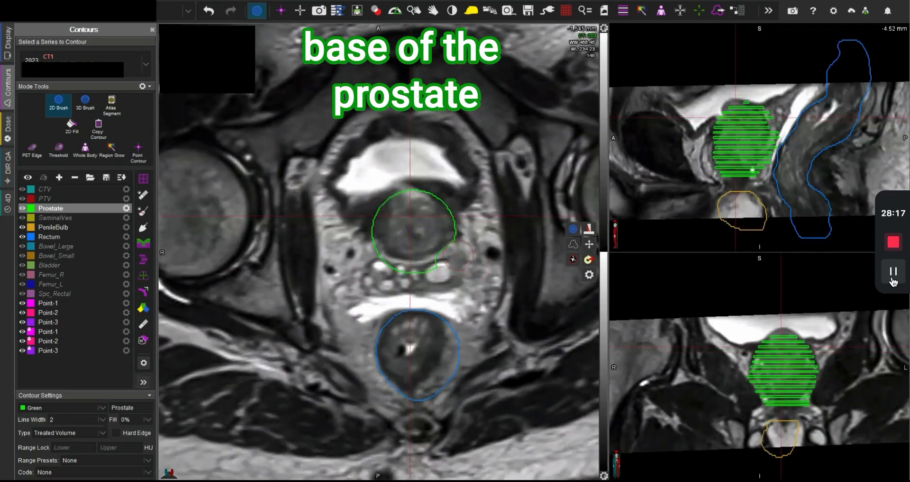
{"action": "mouse_move", "coordinate": [458, 255]}
{"action": "left_mouse_down"}
{"action": "mouse_move", "coordinate": [438, 271]}
{"action": "mouse_move", "coordinate": [412, 270]}
{"action": "mouse_move", "coordinate": [357, 250]}
{"action": "left_mouse_up"}
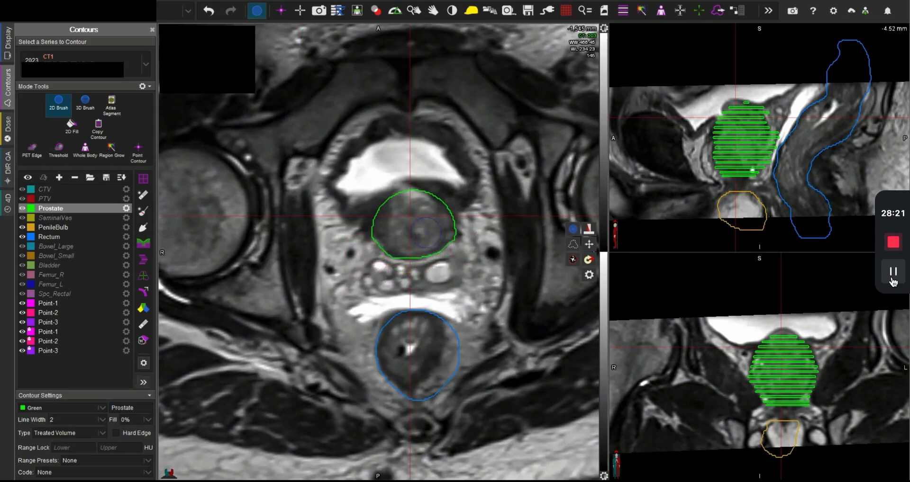
Step: Compare the prostate base with the planning CT across the neighbouring slices and return to the MRI
{"action": "key", "text": "f"}
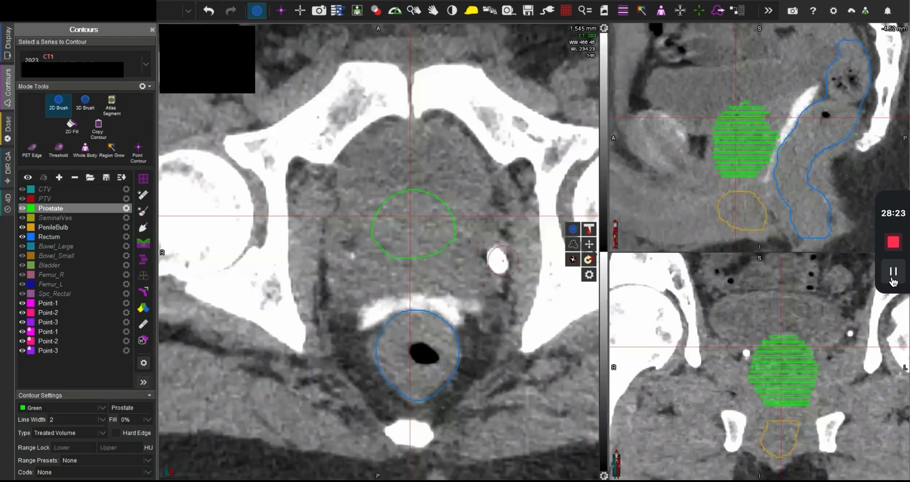
{"action": "scroll", "coordinate": [506, 261], "scroll_direction": "down", "scroll_amount": 10}
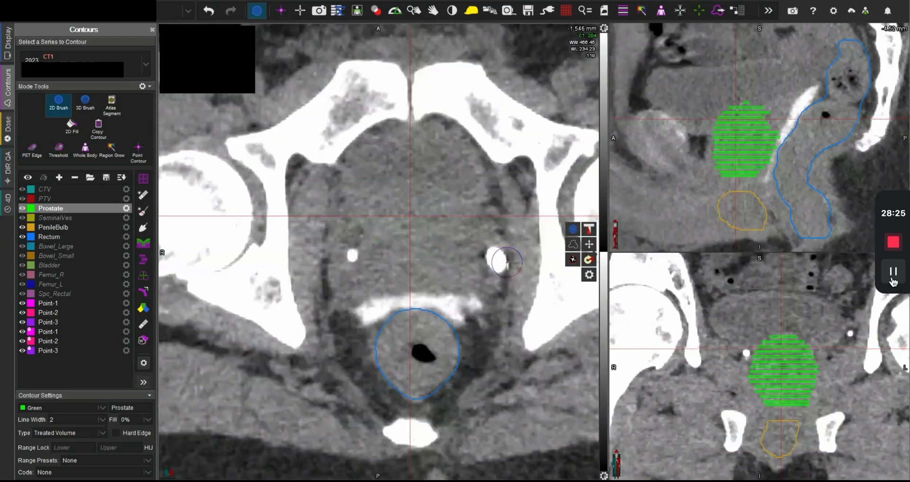
{"action": "scroll", "coordinate": [506, 262], "scroll_direction": "down", "scroll_amount": 10}
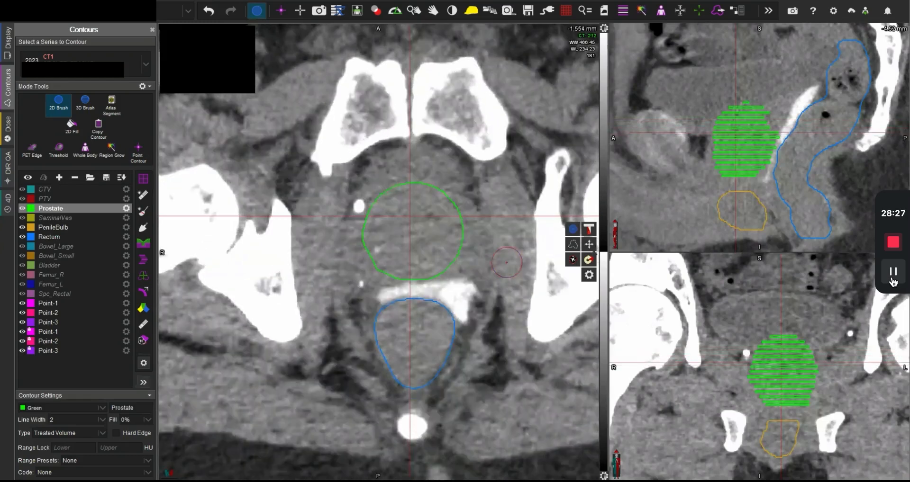
{"action": "scroll", "coordinate": [506, 262], "scroll_direction": "up", "scroll_amount": 4}
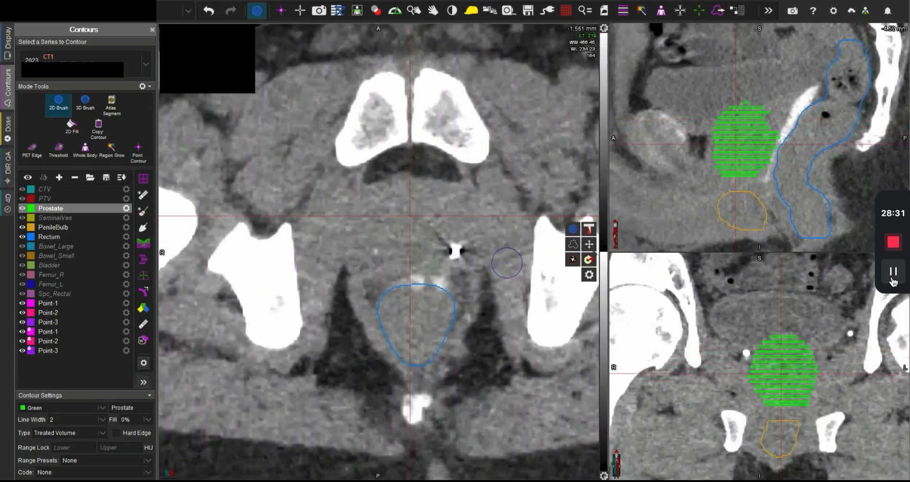
{"action": "scroll", "coordinate": [507, 262], "scroll_direction": "up", "scroll_amount": 12}
{"action": "key", "text": "space"}
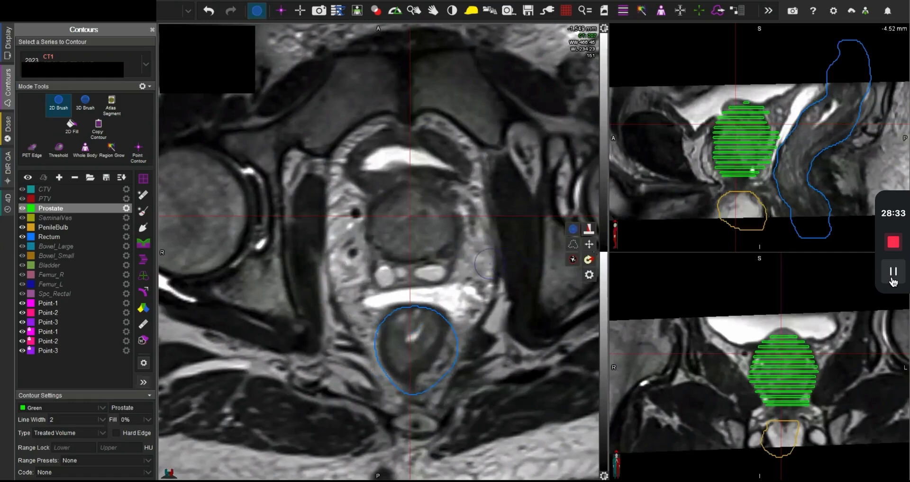
Step: Trim both posterolateral edges of the Prostate contour on the -1,545 mm slice and paint the central base on the -1,544 mm slice
{"action": "scroll", "coordinate": [408, 235], "scroll_direction": "up", "scroll_amount": 6}
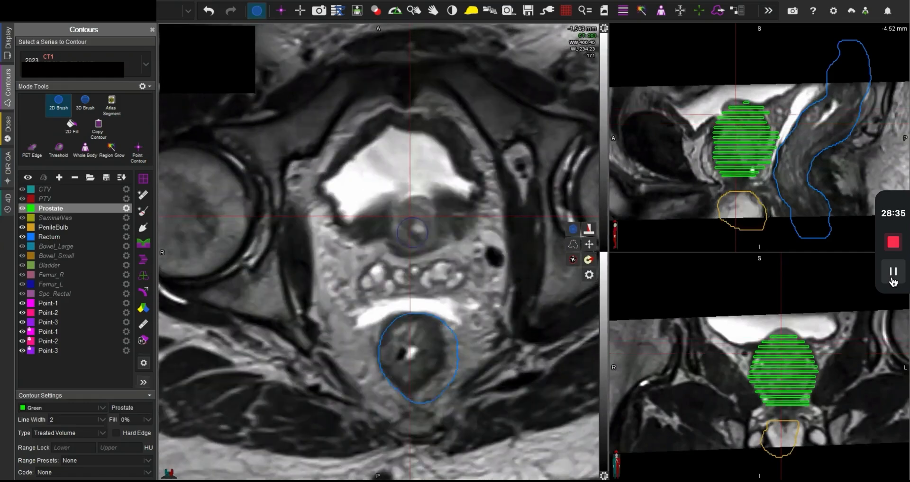
{"action": "scroll", "coordinate": [414, 238], "scroll_direction": "down", "scroll_amount": 2}
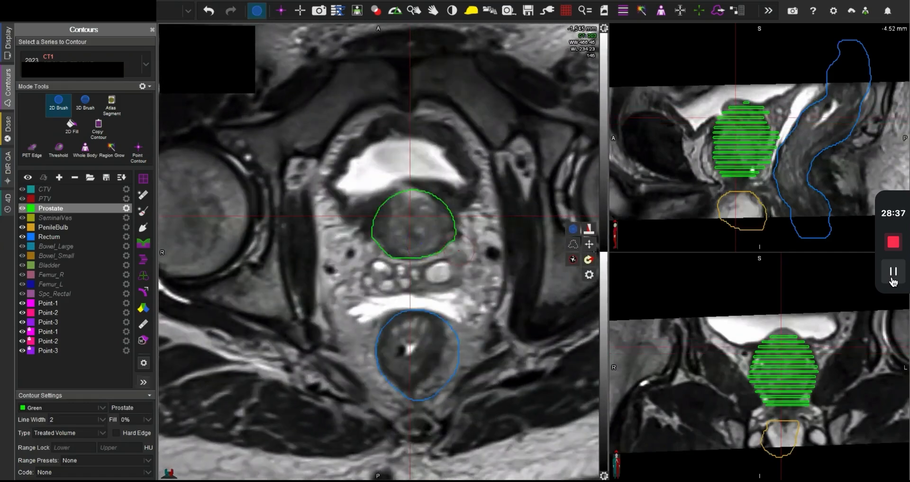
{"action": "left_click_drag", "start_coordinate": [462, 250], "coordinate": [469, 229]}
{"action": "left_click_drag", "start_coordinate": [362, 247], "coordinate": [363, 230]}
{"action": "scroll", "coordinate": [420, 231], "scroll_direction": "up", "scroll_amount": 1}
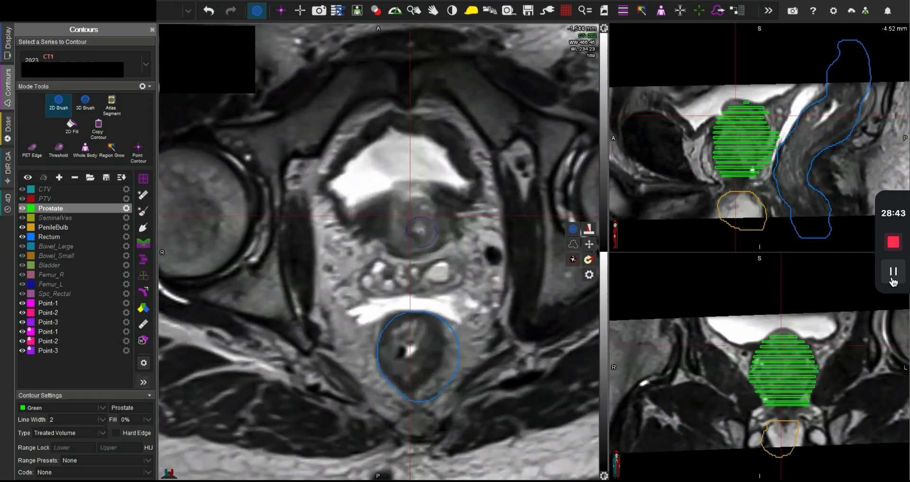
{"action": "mouse_move", "coordinate": [418, 237]}
{"action": "left_mouse_down"}
{"action": "mouse_move", "coordinate": [404, 223]}
{"action": "mouse_move", "coordinate": [413, 209]}
{"action": "mouse_move", "coordinate": [419, 234]}
{"action": "left_mouse_up"}
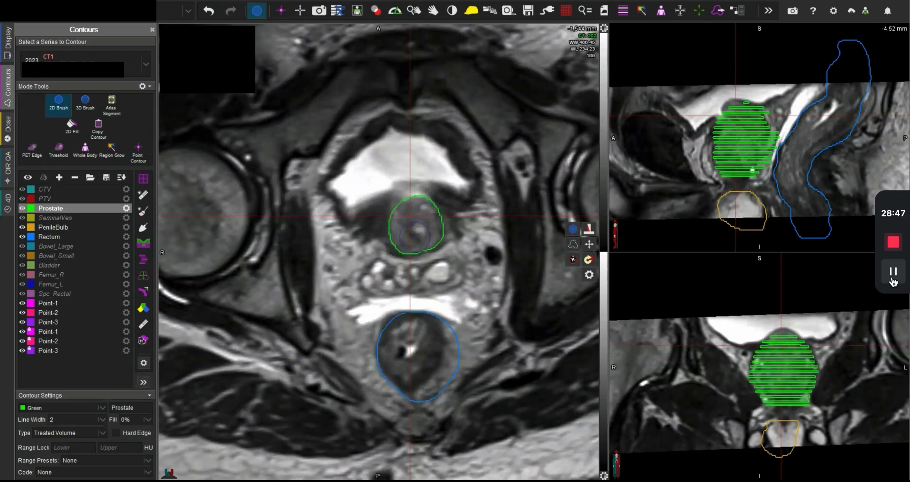
Step: Reshape the Prostate contour on the -1,539 mm slice around the rounded lobe protruding into the bladder, trimming its posterior and lateral edges
{"action": "scroll", "coordinate": [465, 235], "scroll_direction": "up", "scroll_amount": 1}
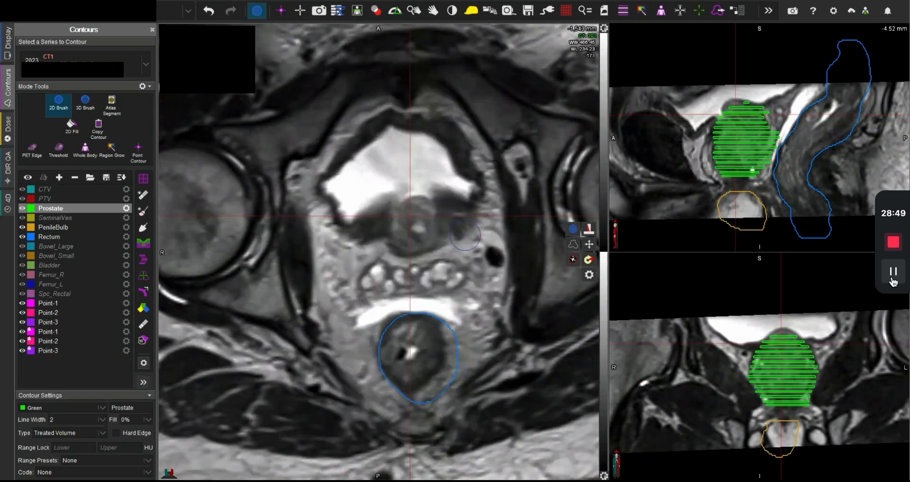
{"action": "scroll", "coordinate": [464, 236], "scroll_direction": "up", "scroll_amount": 4}
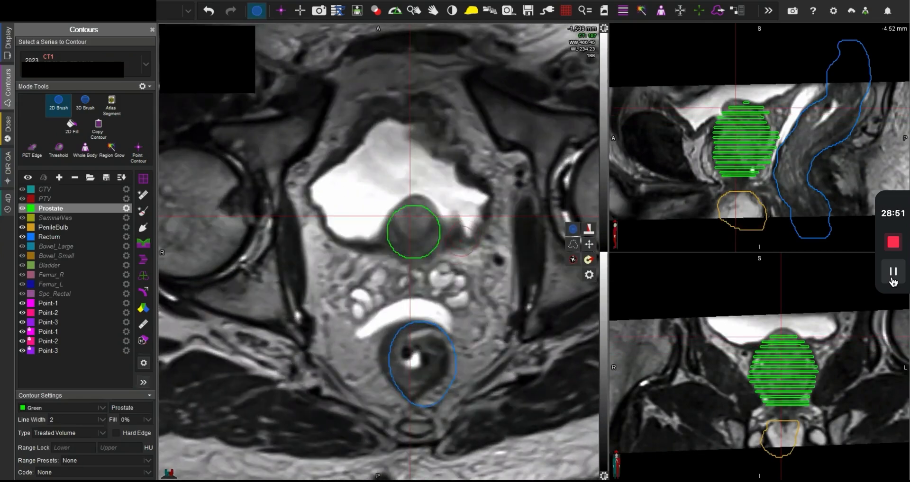
{"action": "mouse_move", "coordinate": [460, 241]}
{"action": "left_mouse_down"}
{"action": "mouse_move", "coordinate": [452, 258]}
{"action": "mouse_move", "coordinate": [417, 258]}
{"action": "mouse_move", "coordinate": [375, 221]}
{"action": "left_mouse_up"}
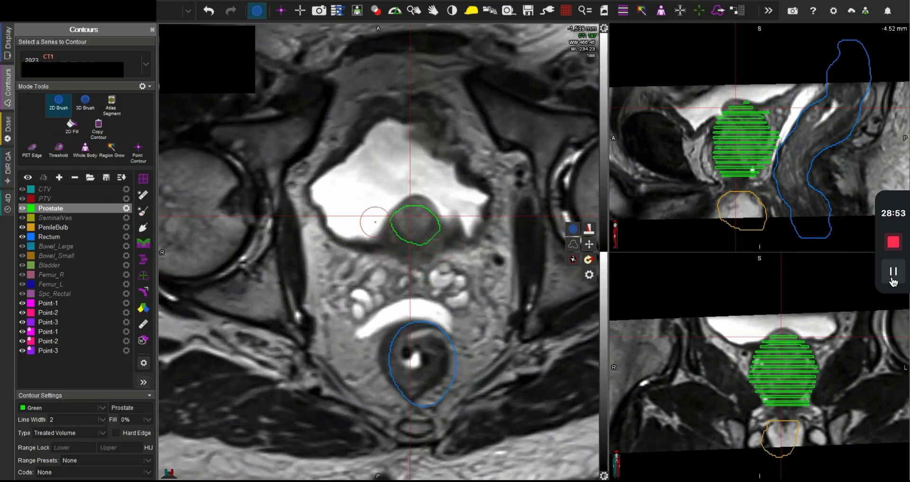
{"action": "left_click_drag", "start_coordinate": [446, 252], "coordinate": [442, 247]}
{"action": "left_click_drag", "start_coordinate": [418, 220], "coordinate": [415, 214]}
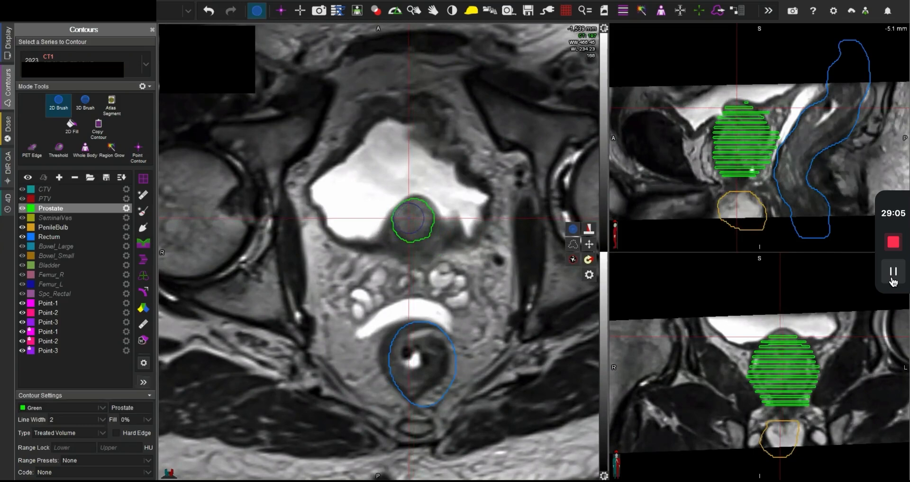
Step: Erase the misplaced small Prostate contour on the -1,536 mm slice and repaint it inside the lobe within the bladder
{"action": "scroll", "coordinate": [448, 230], "scroll_direction": "up", "scroll_amount": 3}
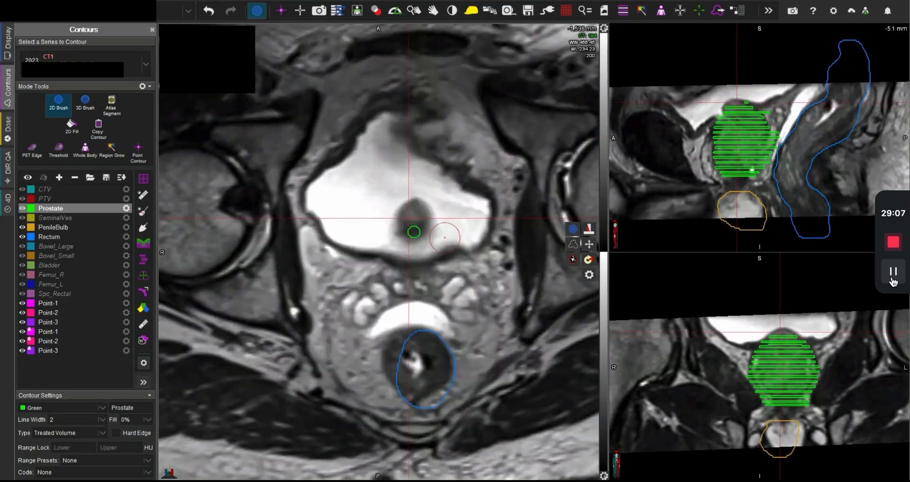
{"action": "left_click_drag", "start_coordinate": [447, 234], "coordinate": [412, 229]}
{"action": "scroll", "coordinate": [412, 218], "scroll_direction": "down", "scroll_amount": 5}
{"action": "left_click", "coordinate": [412, 219]}
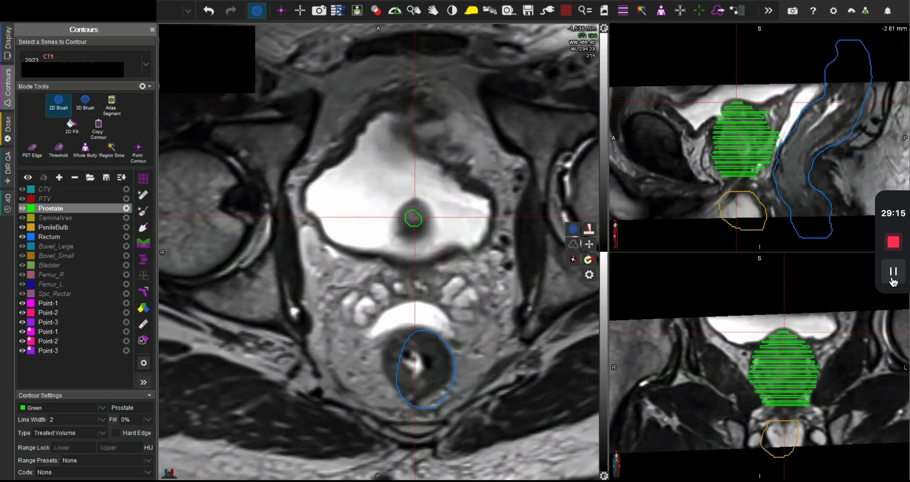
Step: Trim the posterior and both lateral edges of the Prostate contour on the -1,542 mm slice to fit the central base tissue
{"action": "scroll", "coordinate": [442, 246], "scroll_direction": "up", "scroll_amount": 2}
{"action": "scroll", "coordinate": [442, 256], "scroll_direction": "down", "scroll_amount": 2}
{"action": "scroll", "coordinate": [416, 226], "scroll_direction": "down", "scroll_amount": 5}
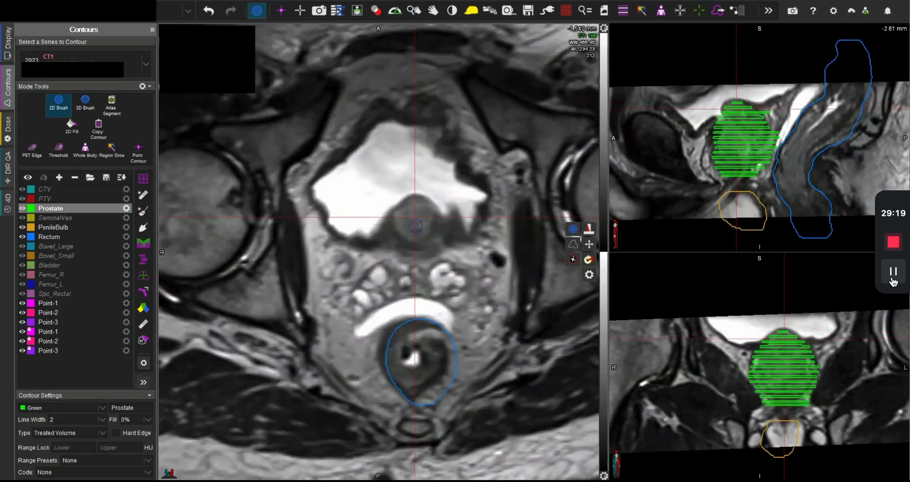
{"action": "scroll", "coordinate": [415, 226], "scroll_direction": "up", "scroll_amount": 3}
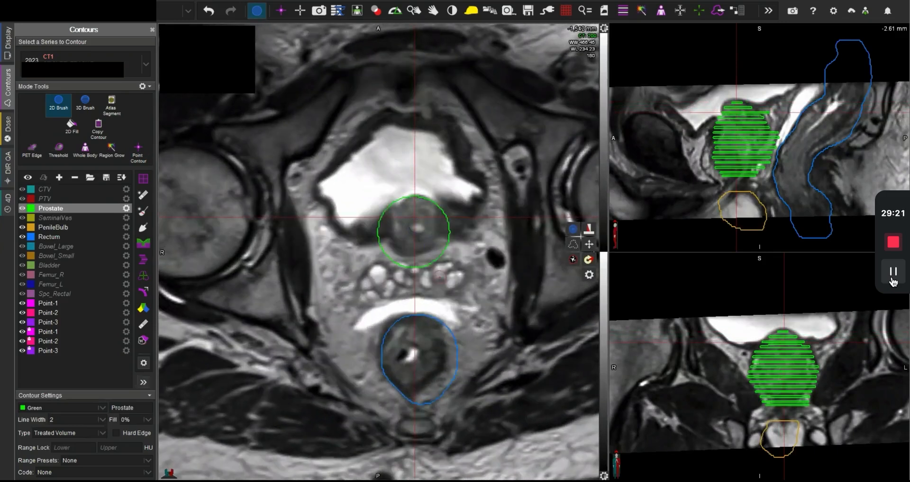
{"action": "mouse_move", "coordinate": [444, 276]}
{"action": "left_mouse_down"}
{"action": "mouse_move", "coordinate": [395, 269]}
{"action": "mouse_move", "coordinate": [374, 254]}
{"action": "left_mouse_up"}
{"action": "left_click_drag", "start_coordinate": [445, 263], "coordinate": [461, 235]}
{"action": "left_click_drag", "start_coordinate": [364, 232], "coordinate": [369, 241]}
{"action": "scroll", "coordinate": [427, 255], "scroll_direction": "down", "scroll_amount": 3}
{"action": "scroll", "coordinate": [427, 255], "scroll_direction": "up", "scroll_amount": 3}
{"action": "left_click_drag", "start_coordinate": [374, 253], "coordinate": [374, 210]}
{"action": "mouse_move", "coordinate": [451, 246]}
{"action": "left_mouse_down"}
{"action": "mouse_move", "coordinate": [443, 228]}
{"action": "mouse_move", "coordinate": [451, 199]}
{"action": "left_mouse_up"}
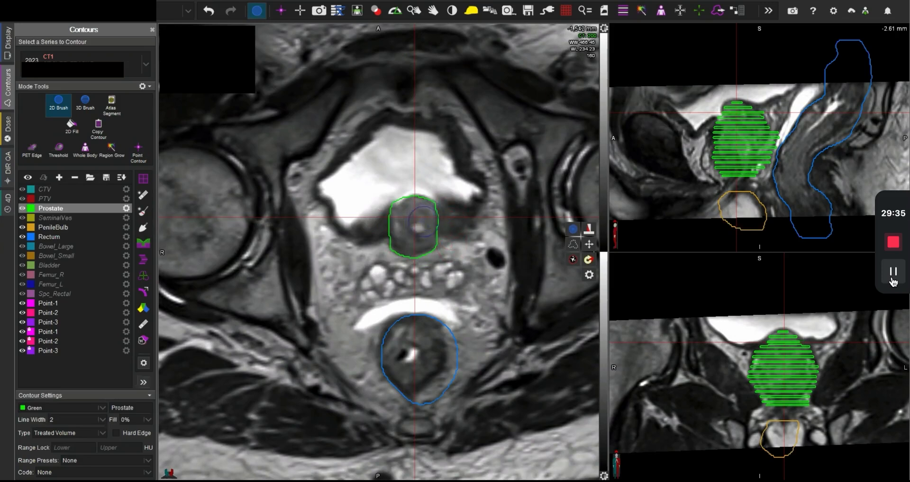
{"action": "left_click_drag", "start_coordinate": [411, 237], "coordinate": [407, 221]}
Step: Examine the Prostate contour's shape through the coronal slices from front to back
{"action": "scroll", "coordinate": [798, 391], "scroll_direction": "up", "scroll_amount": 4}
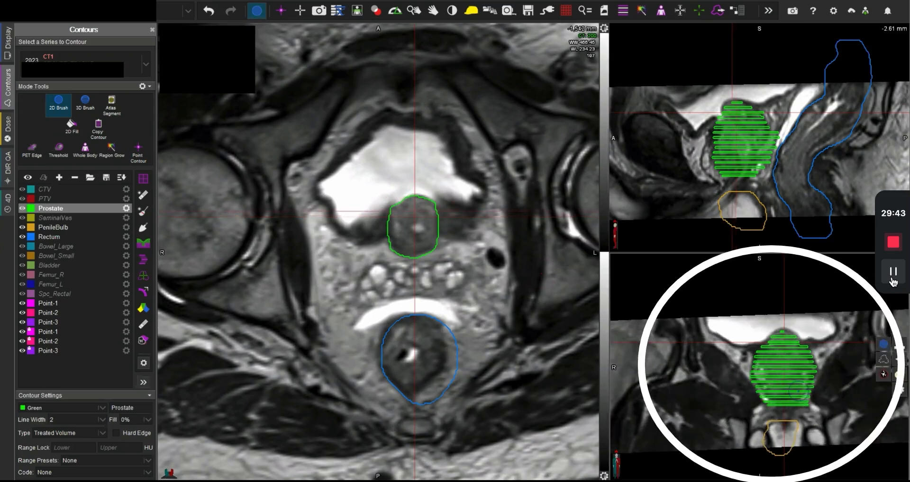
{"action": "scroll", "coordinate": [797, 391], "scroll_direction": "up", "scroll_amount": 5}
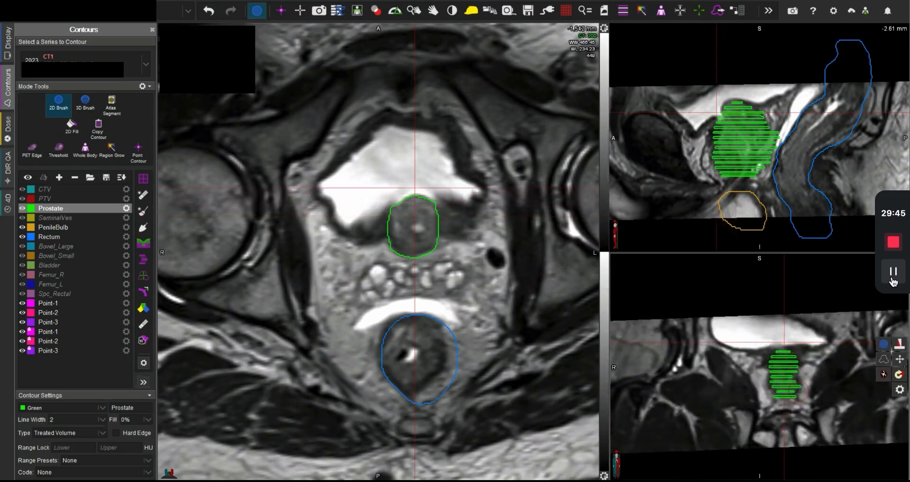
{"action": "scroll", "coordinate": [797, 392], "scroll_direction": "up", "scroll_amount": 2}
{"action": "scroll", "coordinate": [798, 393], "scroll_direction": "down", "scroll_amount": 7}
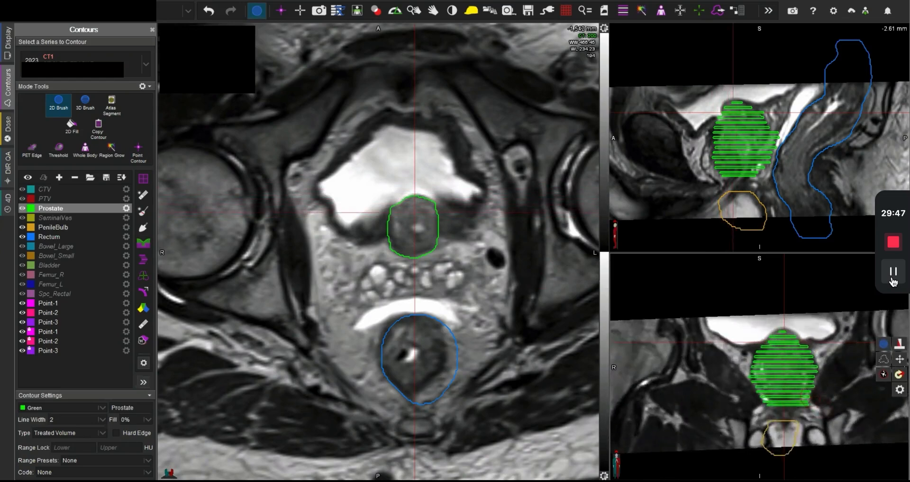
{"action": "scroll", "coordinate": [799, 392], "scroll_direction": "down", "scroll_amount": 4}
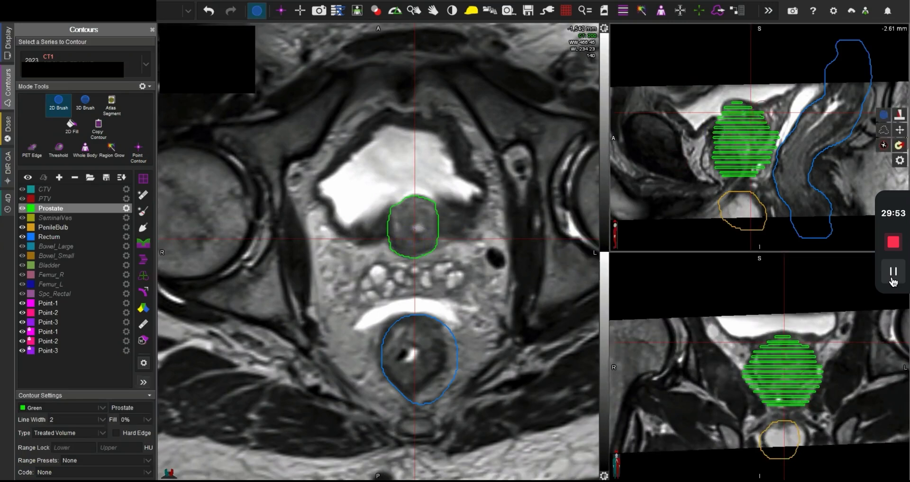
Step: Inspect the Prostate contour's posterior edge at several levels by centring the linked views along it on the sagittal image
{"action": "middle_click", "coordinate": [762, 113]}
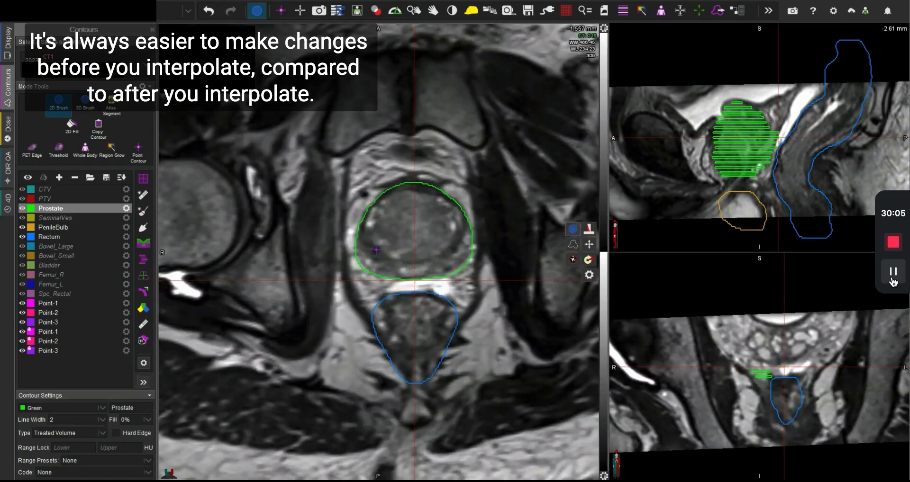
{"action": "left_click", "coordinate": [774, 146]}
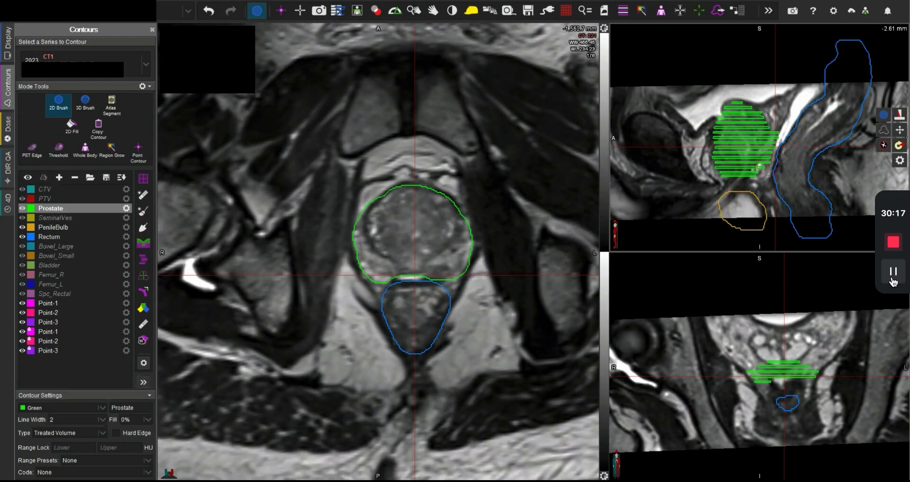
{"action": "left_click", "coordinate": [770, 162]}
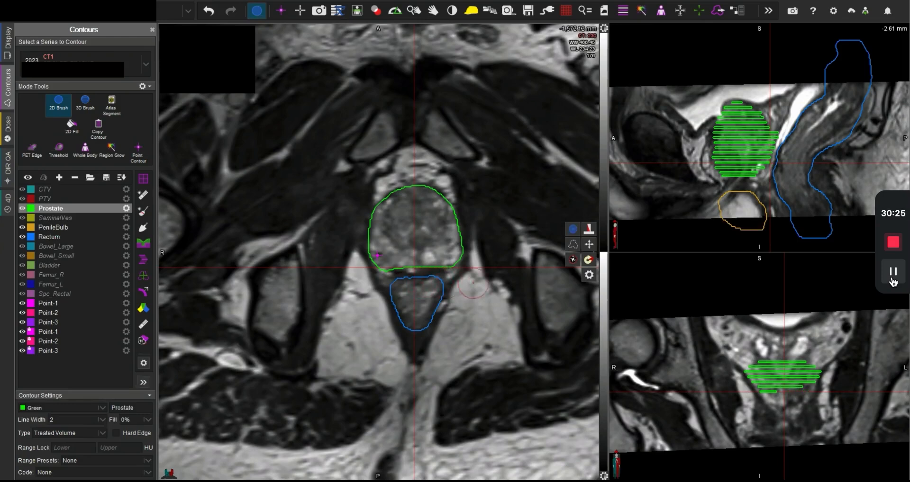
Step: Interpolate the Prostate contour to fill the slices between the painted ones
{"action": "scroll", "coordinate": [441, 246], "scroll_direction": "down", "scroll_amount": 2}
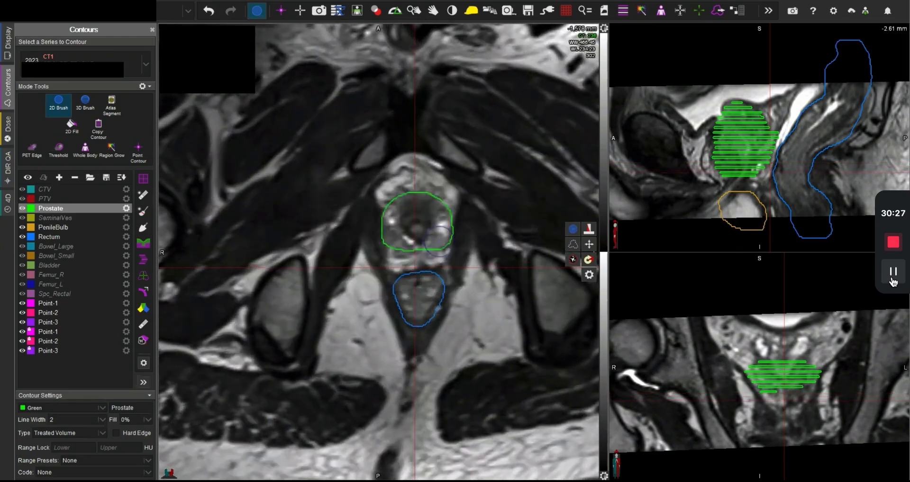
{"action": "scroll", "coordinate": [439, 242], "scroll_direction": "down", "scroll_amount": 1}
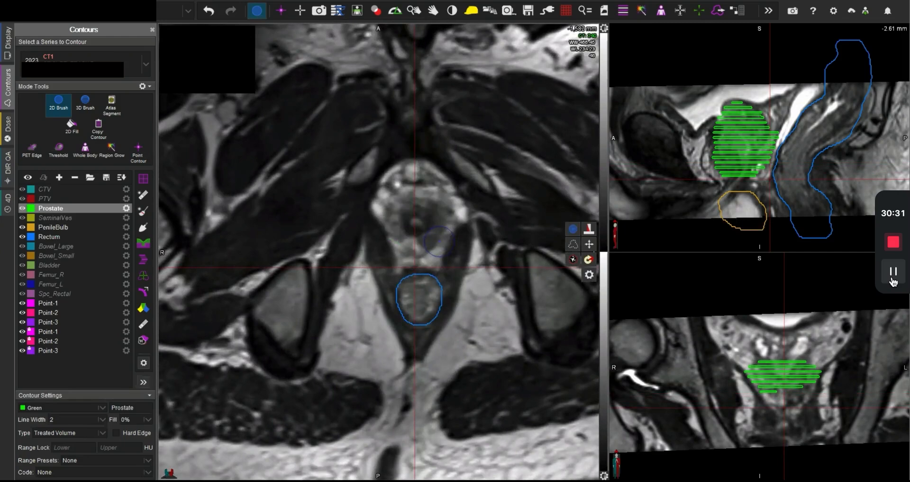
{"action": "key", "text": "i"}
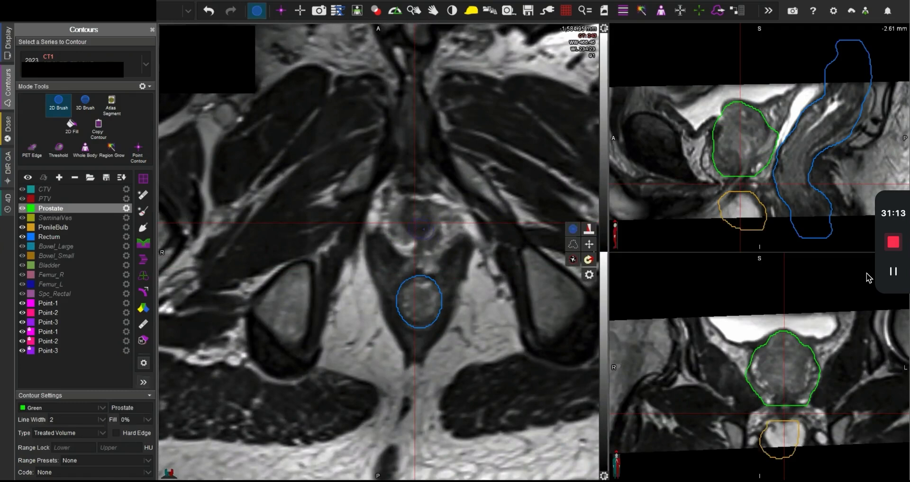
Step: Examine the axial MRI slices between the prostate apex and the penile bulb to judge the Prostate contour's inferior limit
{"action": "scroll", "coordinate": [423, 229], "scroll_direction": "down", "scroll_amount": 4}
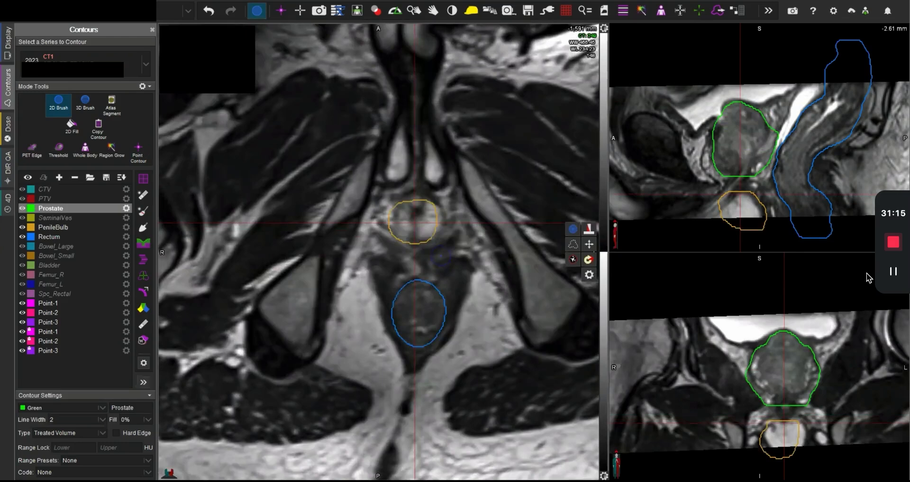
{"action": "scroll", "coordinate": [441, 256], "scroll_direction": "up", "scroll_amount": 3}
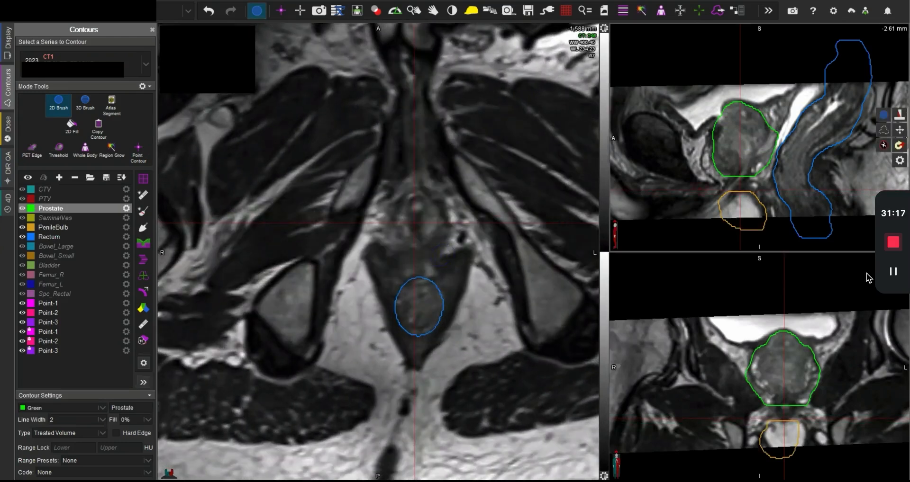
{"action": "scroll", "coordinate": [436, 242], "scroll_direction": "up", "scroll_amount": 8}
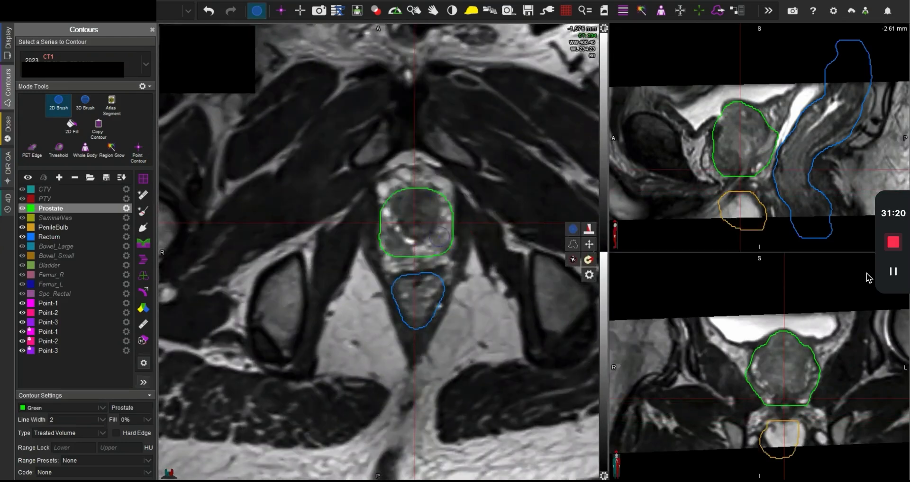
{"action": "scroll", "coordinate": [441, 242], "scroll_direction": "down", "scroll_amount": 4}
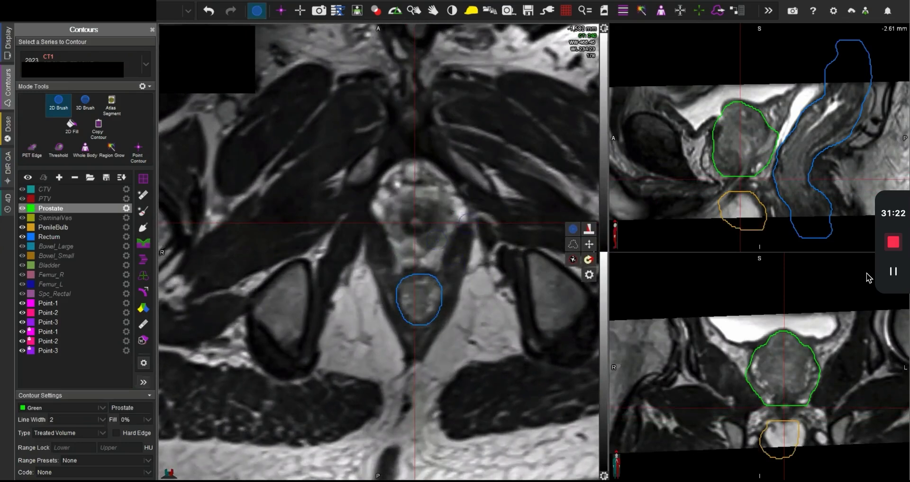
{"action": "scroll", "coordinate": [440, 239], "scroll_direction": "up", "scroll_amount": 4}
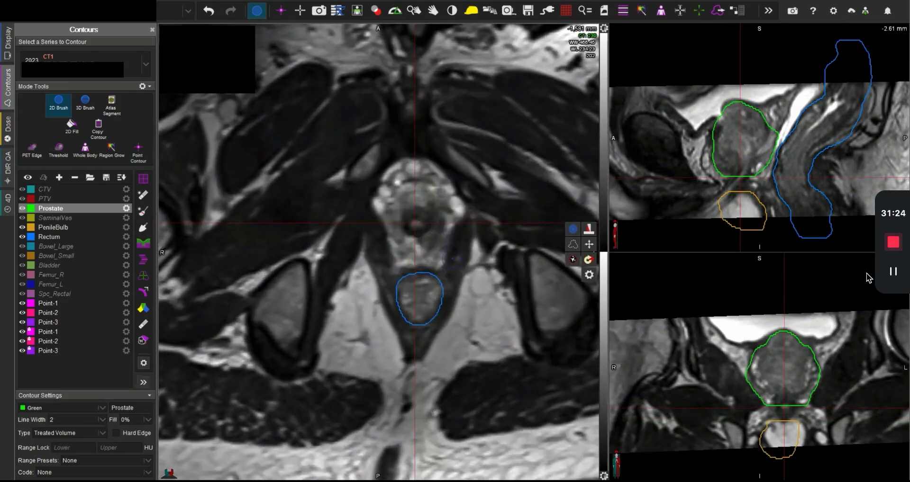
{"action": "scroll", "coordinate": [448, 259], "scroll_direction": "down", "scroll_amount": 4}
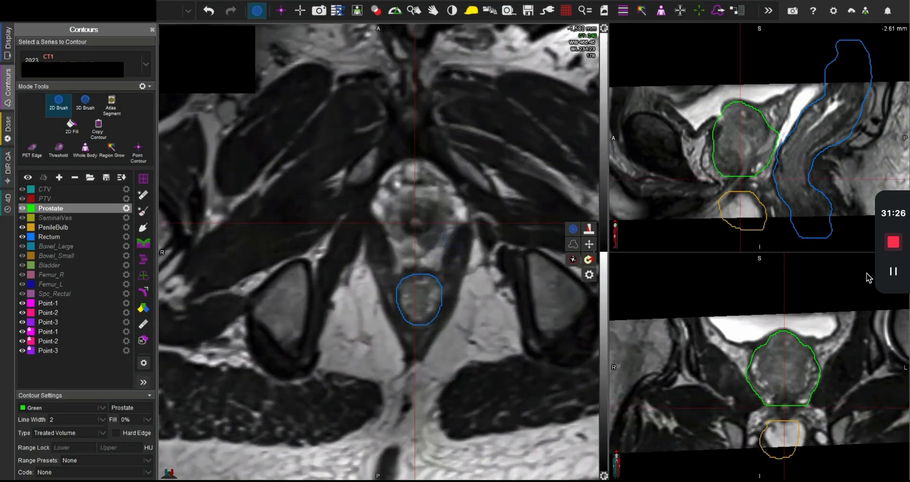
{"action": "scroll", "coordinate": [439, 259], "scroll_direction": "up", "scroll_amount": 9}
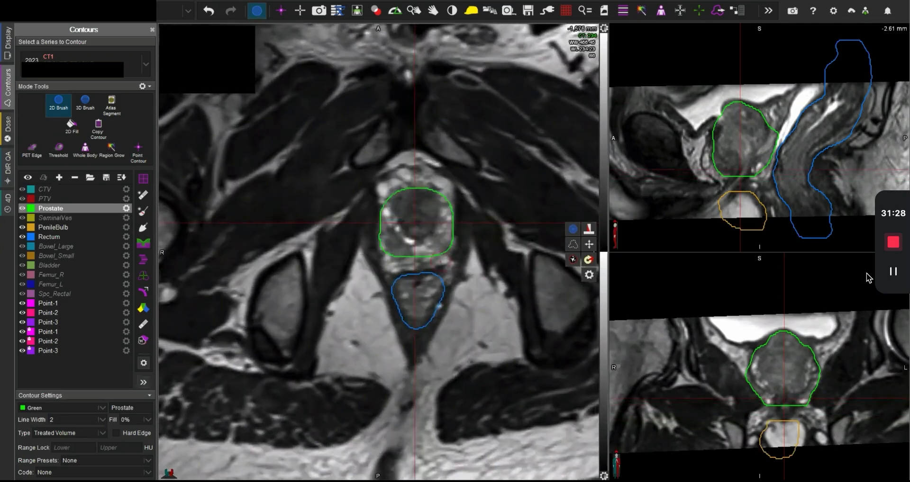
{"action": "scroll", "coordinate": [440, 260], "scroll_direction": "up", "scroll_amount": 2}
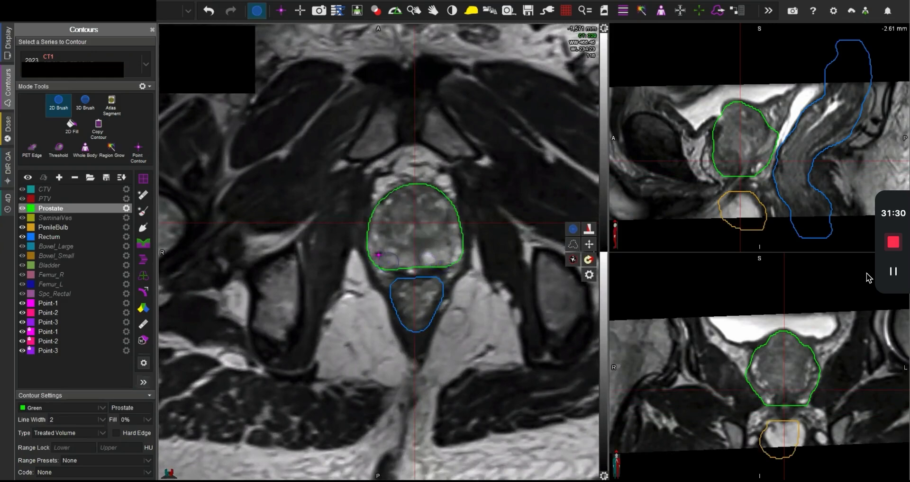
{"action": "scroll", "coordinate": [381, 256], "scroll_direction": "down", "scroll_amount": 1}
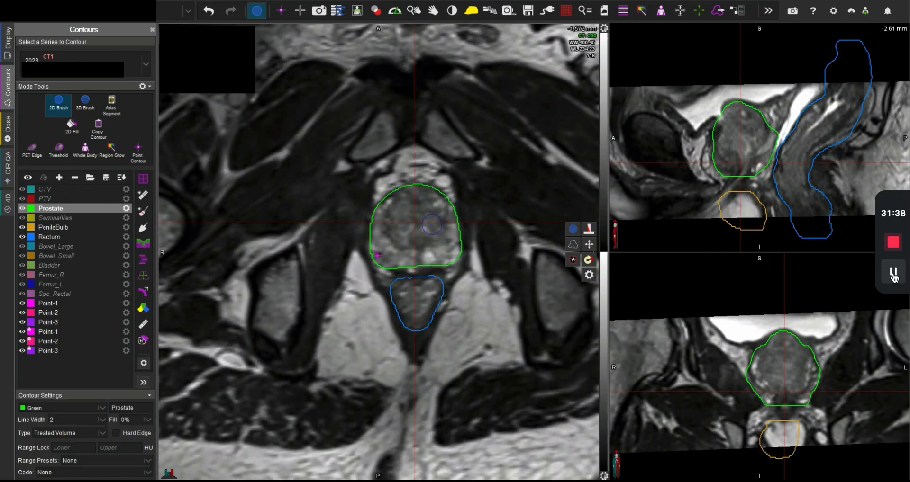
Step: Paint the first SeminalVes contour just behind the prostate on the -1,551 mm MRI slice and check it on the CT
{"action": "left_click", "coordinate": [56, 217]}
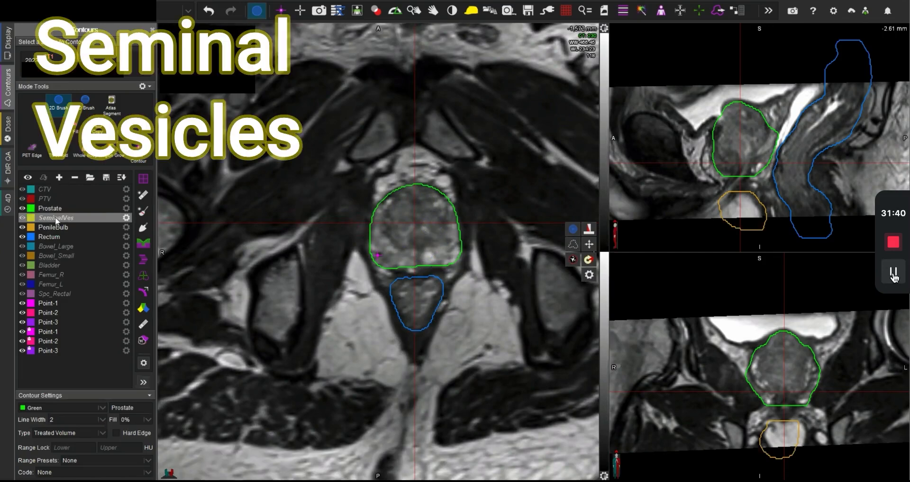
{"action": "scroll", "coordinate": [455, 279], "scroll_direction": "up", "scroll_amount": 10}
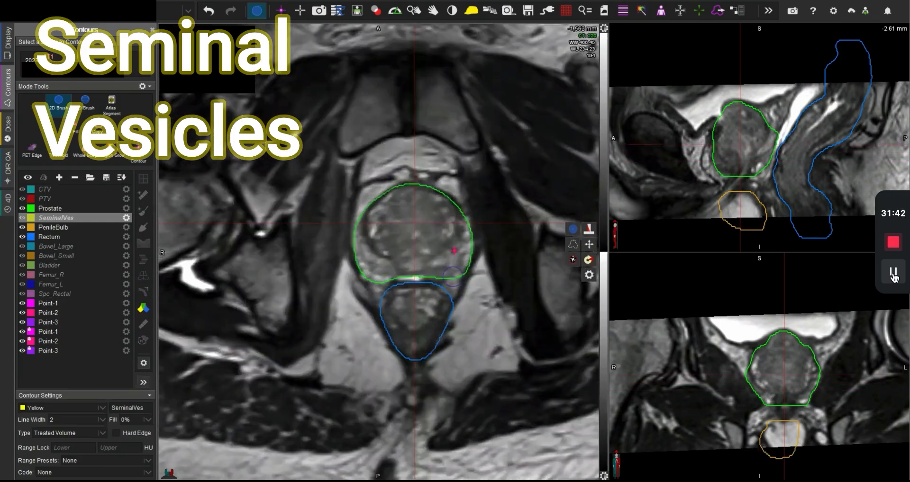
{"action": "scroll", "coordinate": [450, 280], "scroll_direction": "down", "scroll_amount": 3}
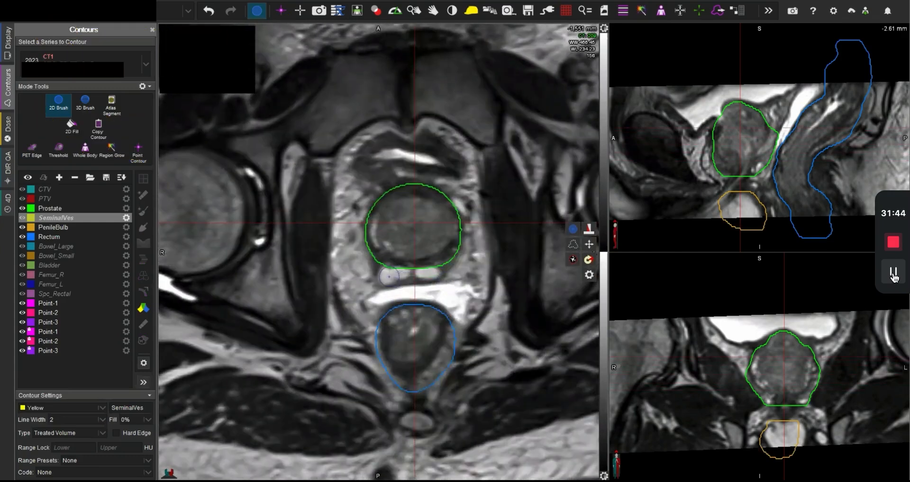
{"action": "mouse_move", "coordinate": [387, 278]}
{"action": "left_mouse_down"}
{"action": "mouse_move", "coordinate": [437, 275]}
{"action": "mouse_move", "coordinate": [395, 279]}
{"action": "left_mouse_up"}
{"action": "key", "text": "space"}
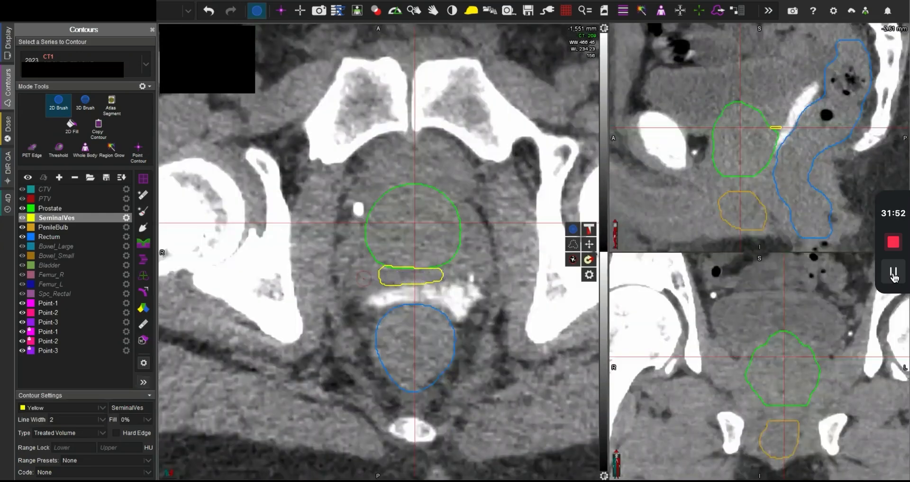
{"action": "scroll", "coordinate": [430, 279], "scroll_direction": "down", "scroll_amount": 1}
{"action": "scroll", "coordinate": [430, 279], "scroll_direction": "up", "scroll_amount": 2}
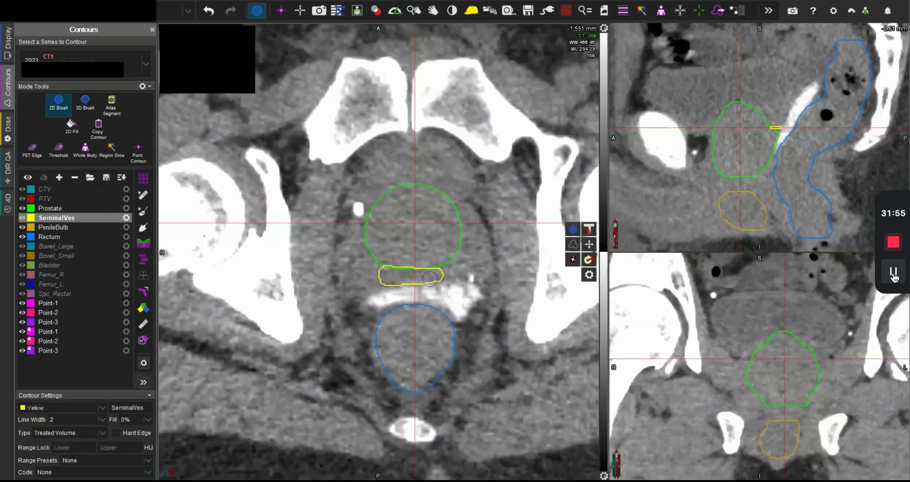
Step: Paint the SeminalVes contour around both vesicles on the -1,548 mm MRI slice and compare it with the CT
{"action": "key", "text": "t"}
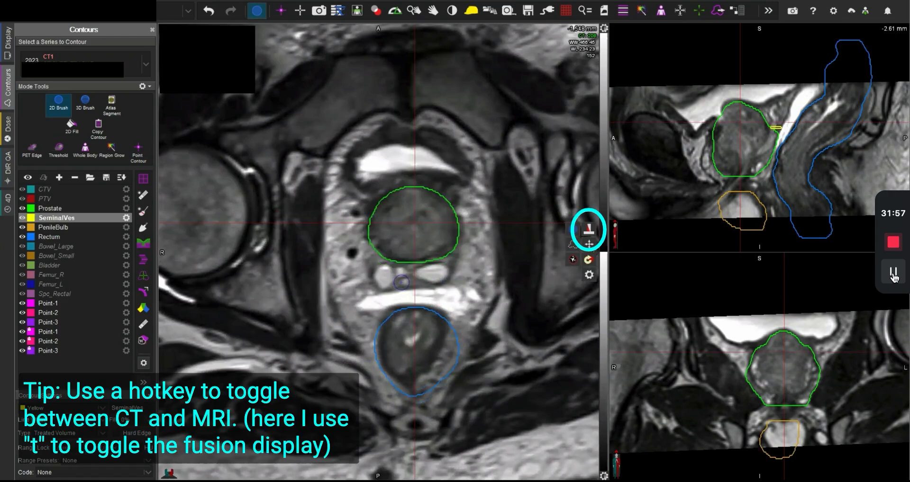
{"action": "mouse_move", "coordinate": [379, 282]}
{"action": "left_mouse_down"}
{"action": "mouse_move", "coordinate": [384, 270]}
{"action": "mouse_move", "coordinate": [408, 267]}
{"action": "mouse_move", "coordinate": [445, 277]}
{"action": "mouse_move", "coordinate": [405, 279]}
{"action": "left_mouse_up"}
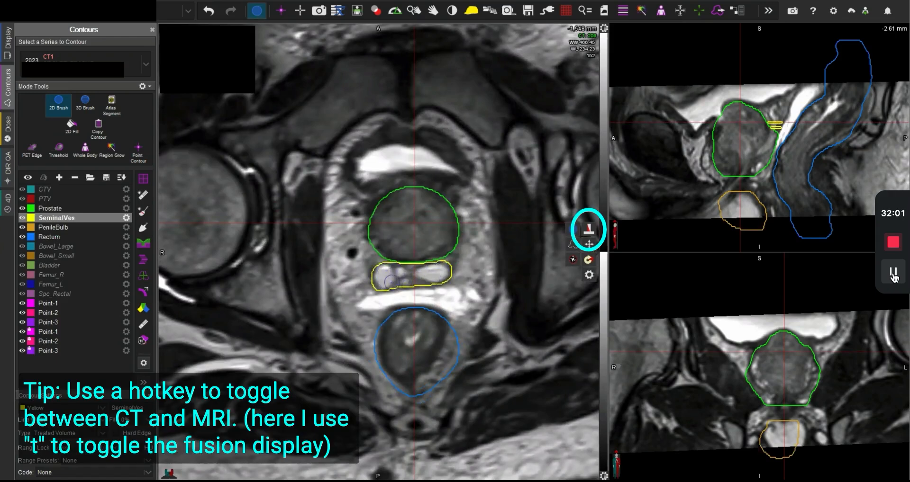
{"action": "key", "text": "t"}
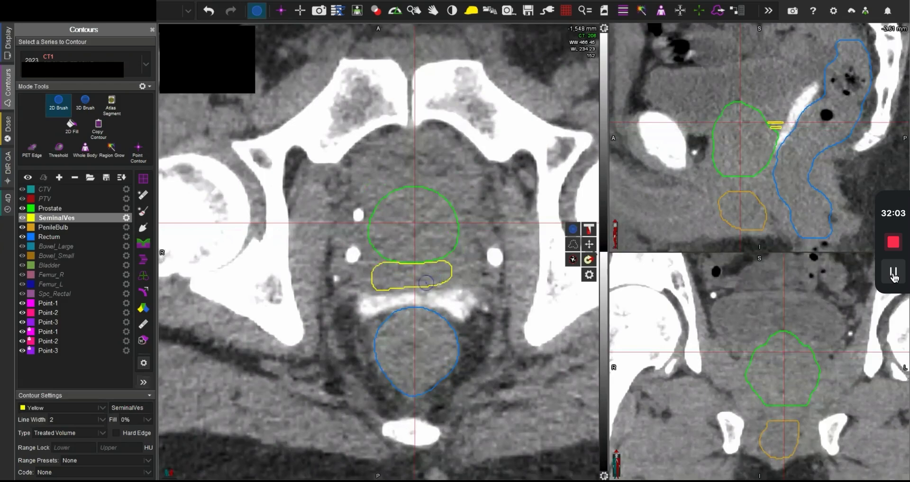
Step: Paint the SeminalVes contour behind the prostate on the -1,545 mm MRI slice and check the neighbouring anatomy on the CT
{"action": "scroll", "coordinate": [402, 284], "scroll_direction": "up", "scroll_amount": 8}
{"action": "key", "text": "t"}
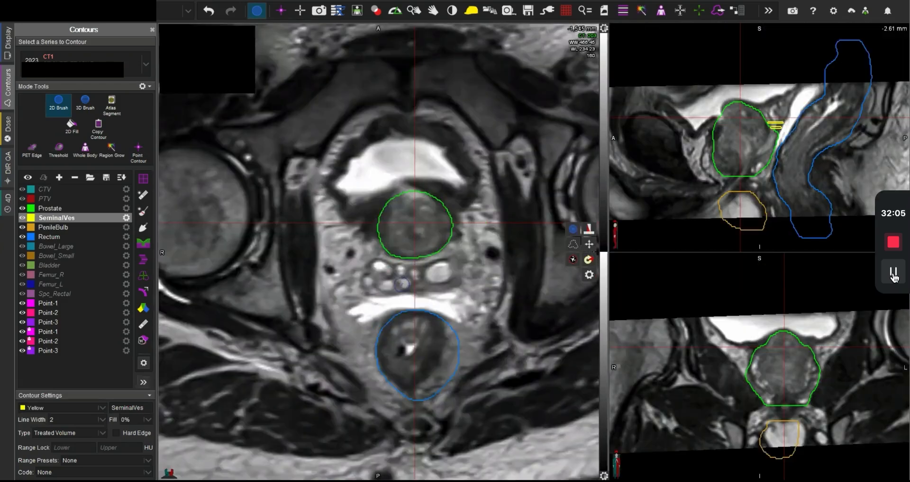
{"action": "mouse_move", "coordinate": [402, 284]}
{"action": "left_mouse_down"}
{"action": "mouse_move", "coordinate": [374, 287]}
{"action": "mouse_move", "coordinate": [369, 276]}
{"action": "mouse_move", "coordinate": [379, 267]}
{"action": "mouse_move", "coordinate": [456, 266]}
{"action": "mouse_move", "coordinate": [429, 284]}
{"action": "mouse_move", "coordinate": [388, 284]}
{"action": "mouse_move", "coordinate": [445, 278]}
{"action": "mouse_move", "coordinate": [402, 290]}
{"action": "mouse_move", "coordinate": [457, 260]}
{"action": "mouse_move", "coordinate": [448, 267]}
{"action": "left_mouse_up"}
{"action": "key", "text": "space"}
{"action": "scroll", "coordinate": [439, 284], "scroll_direction": "up", "scroll_amount": 1}
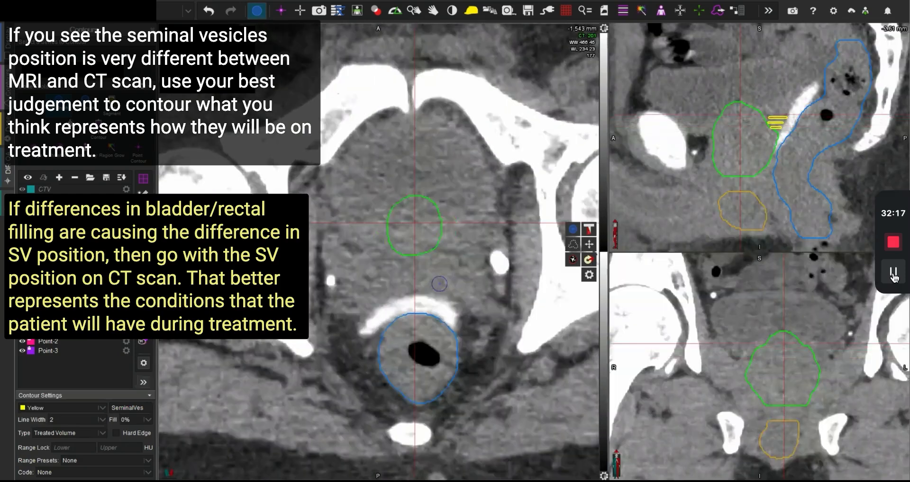
Step: Paint the SeminalVes contour across both vesicles on the -1,542 mm MRI slice and compare it with the CT
{"action": "key", "text": "space"}
{"action": "scroll", "coordinate": [439, 283], "scroll_direction": "up", "scroll_amount": 1}
{"action": "mouse_move", "coordinate": [449, 284]}
{"action": "left_mouse_down"}
{"action": "mouse_move", "coordinate": [372, 298]}
{"action": "mouse_move", "coordinate": [364, 285]}
{"action": "mouse_move", "coordinate": [377, 272]}
{"action": "mouse_move", "coordinate": [450, 267]}
{"action": "mouse_move", "coordinate": [460, 273]}
{"action": "mouse_move", "coordinate": [448, 285]}
{"action": "left_mouse_up"}
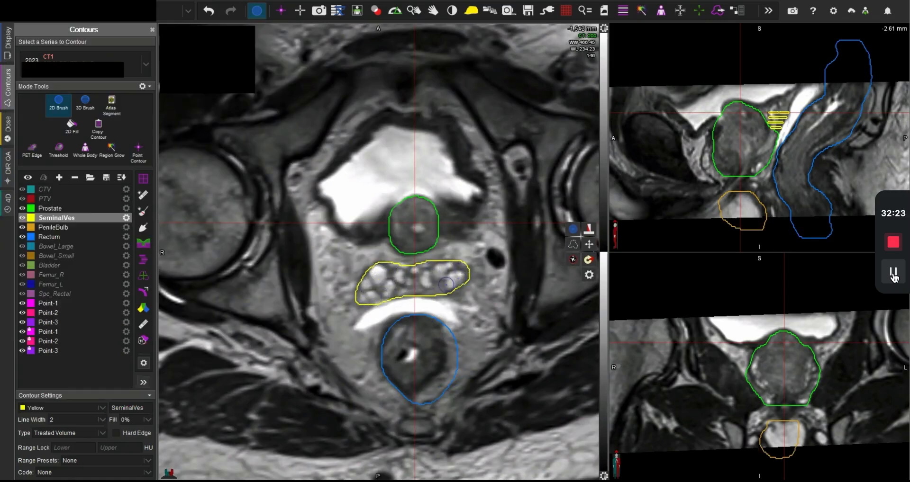
{"action": "key", "text": "space"}
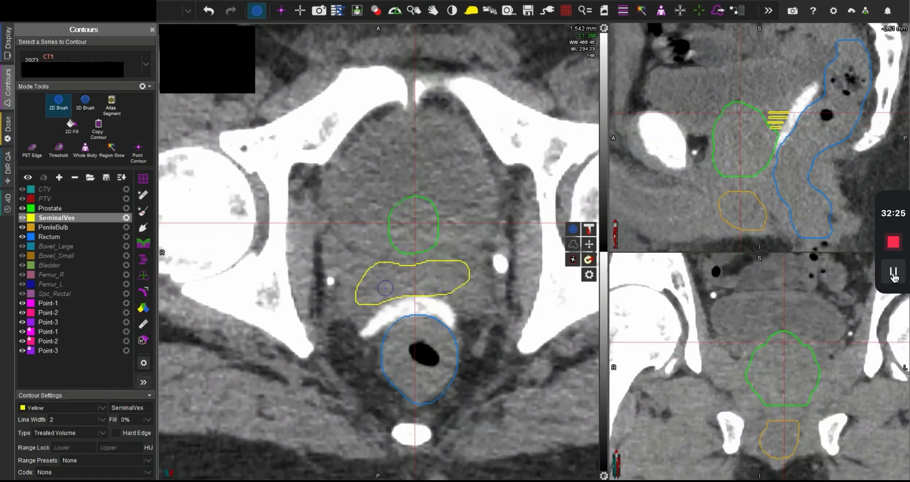
Step: Paint a curved SeminalVes contour in front of the rectal spacer on the -1,538 mm slice, comparing MRI and CT
{"action": "key", "text": "space"}
{"action": "mouse_move", "coordinate": [402, 287]}
{"action": "left_mouse_down"}
{"action": "mouse_move", "coordinate": [359, 314]}
{"action": "mouse_move", "coordinate": [356, 299]}
{"action": "mouse_move", "coordinate": [376, 279]}
{"action": "mouse_move", "coordinate": [433, 278]}
{"action": "mouse_move", "coordinate": [459, 285]}
{"action": "mouse_move", "coordinate": [464, 301]}
{"action": "mouse_move", "coordinate": [413, 294]}
{"action": "mouse_move", "coordinate": [375, 302]}
{"action": "left_mouse_up"}
{"action": "key", "text": "space"}
{"action": "key", "text": "space"}
Step: Paint the SeminalVes contour around both lobes on the -1,533 mm slice and compare MRI and CT up to -1,527 mm
{"action": "key", "text": "space"}
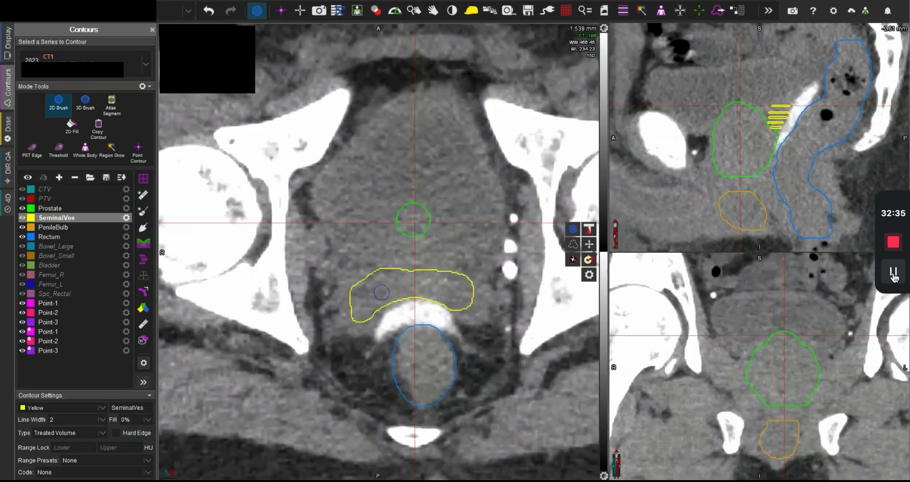
{"action": "scroll", "coordinate": [375, 306], "scroll_direction": "up", "scroll_amount": 5}
{"action": "key", "text": "space"}
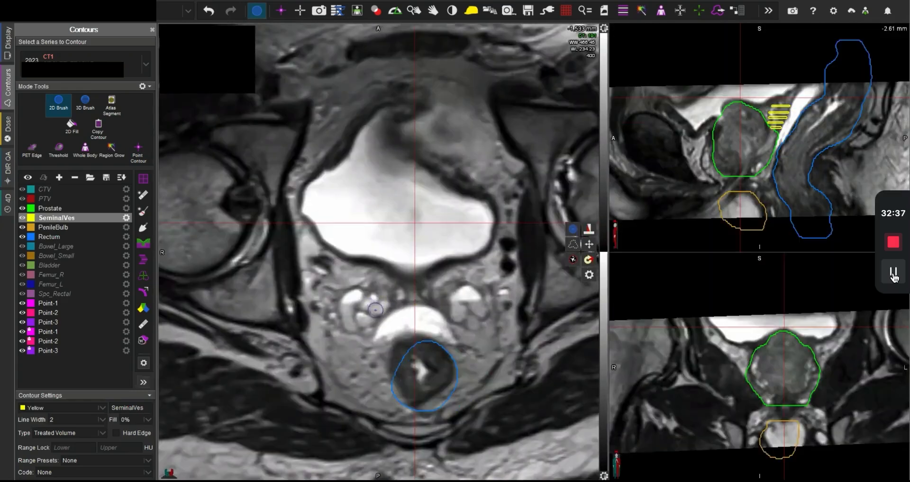
{"action": "key", "text": "space"}
{"action": "mouse_move", "coordinate": [367, 327]}
{"action": "left_mouse_down"}
{"action": "mouse_move", "coordinate": [347, 312]}
{"action": "mouse_move", "coordinate": [356, 297]}
{"action": "mouse_move", "coordinate": [423, 304]}
{"action": "mouse_move", "coordinate": [466, 287]}
{"action": "mouse_move", "coordinate": [484, 294]}
{"action": "mouse_move", "coordinate": [488, 315]}
{"action": "mouse_move", "coordinate": [476, 326]}
{"action": "mouse_move", "coordinate": [463, 314]}
{"action": "mouse_move", "coordinate": [400, 304]}
{"action": "mouse_move", "coordinate": [368, 325]}
{"action": "left_mouse_up"}
{"action": "key", "text": "space"}
{"action": "key", "text": "space"}
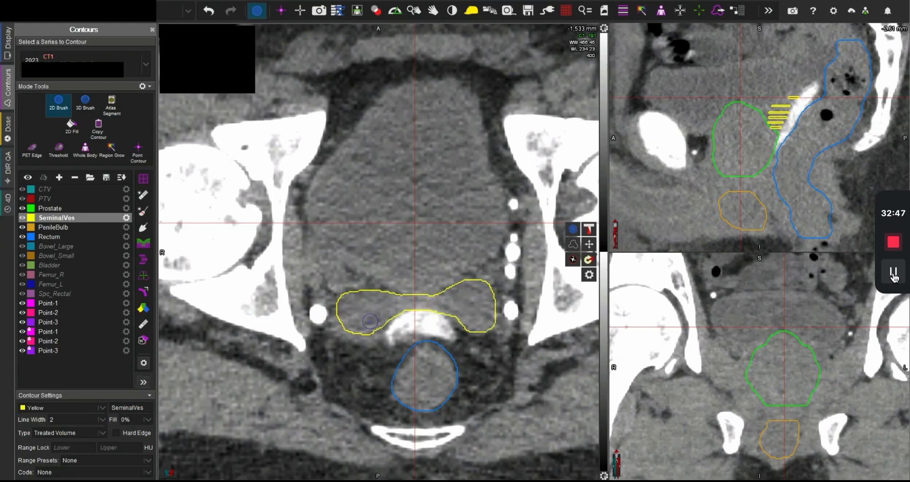
{"action": "scroll", "coordinate": [372, 321], "scroll_direction": "up", "scroll_amount": 2}
{"action": "scroll", "coordinate": [374, 319], "scroll_direction": "up", "scroll_amount": 1}
{"action": "key", "text": "space"}
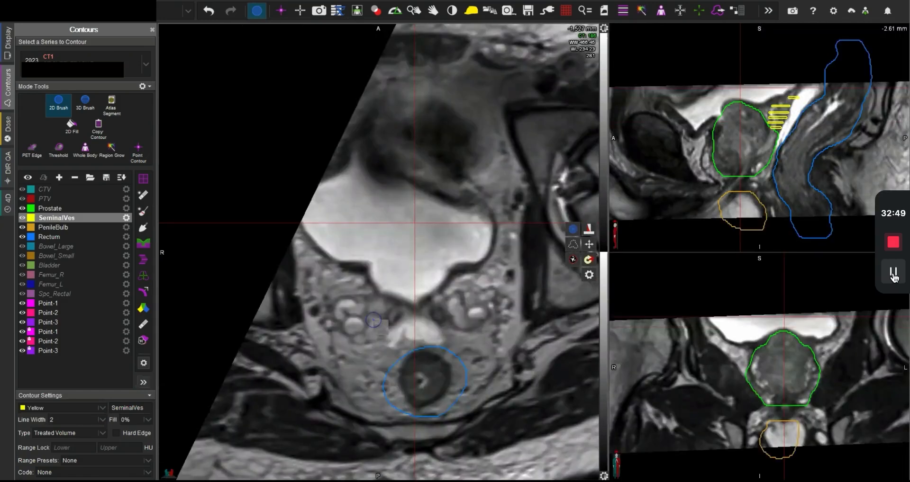
{"action": "key", "text": "space"}
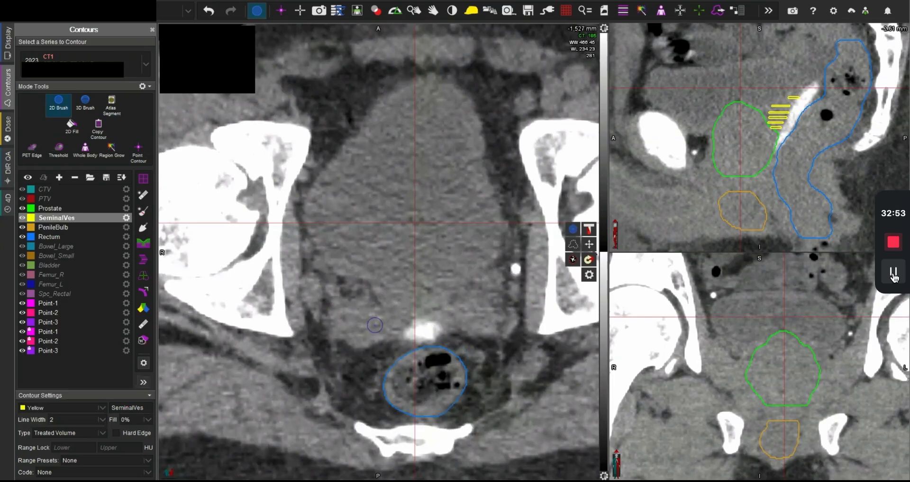
Step: Extend both lateral ends of the SeminalVes contour on the -1,538 mm CT slice
{"action": "scroll", "coordinate": [374, 325], "scroll_direction": "down", "scroll_amount": 6}
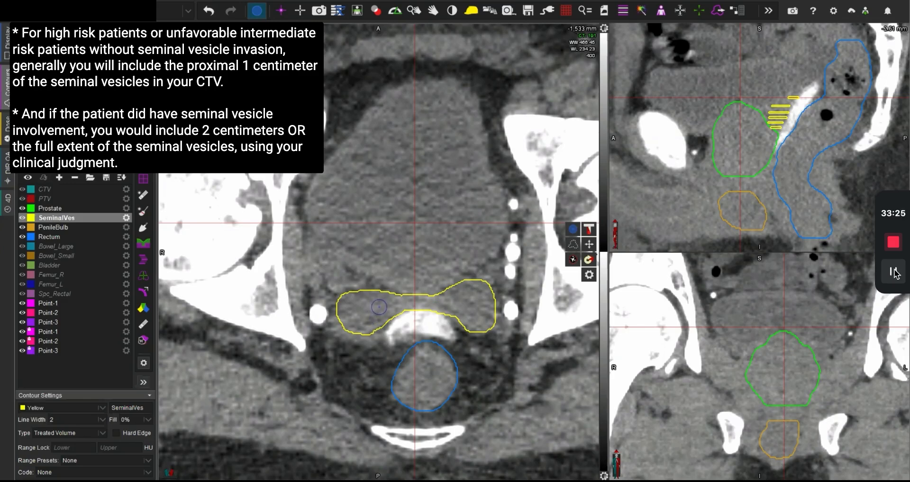
{"action": "scroll", "coordinate": [379, 307], "scroll_direction": "down", "scroll_amount": 5}
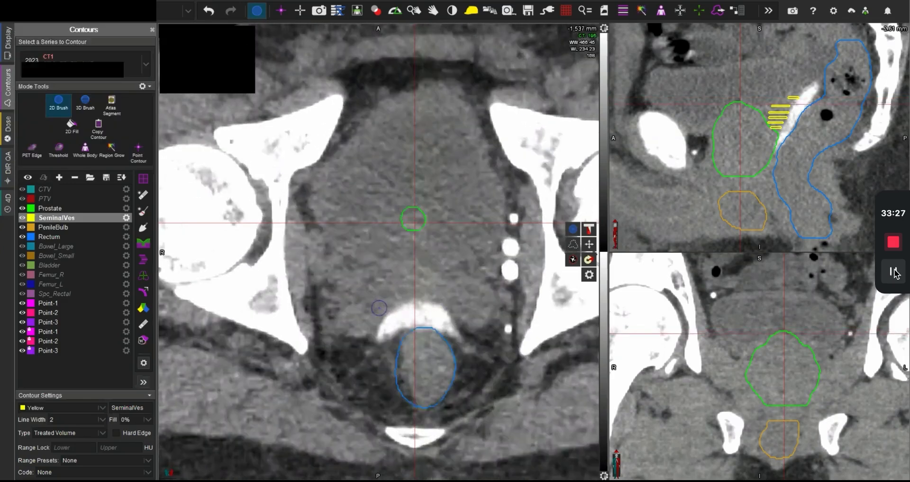
{"action": "mouse_move", "coordinate": [379, 307]}
{"action": "left_mouse_down"}
{"action": "mouse_move", "coordinate": [353, 315]}
{"action": "mouse_move", "coordinate": [354, 297]}
{"action": "left_mouse_up"}
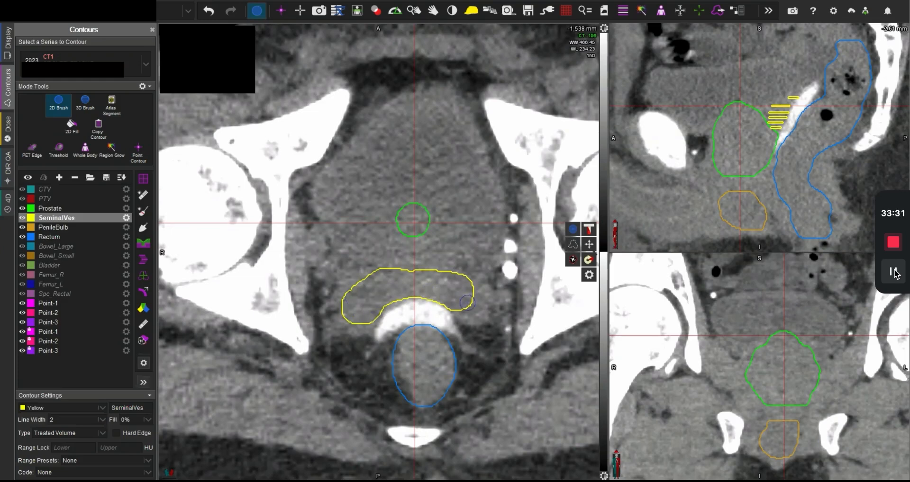
{"action": "mouse_move", "coordinate": [463, 301]}
{"action": "left_mouse_down"}
{"action": "mouse_move", "coordinate": [476, 296]}
{"action": "mouse_move", "coordinate": [461, 284]}
{"action": "left_mouse_up"}
Step: Enlarge the SeminalVes contour's lateral ends on the -1,542 mm slice to match the vesicles on the CT
{"action": "scroll", "coordinate": [370, 292], "scroll_direction": "down", "scroll_amount": 4}
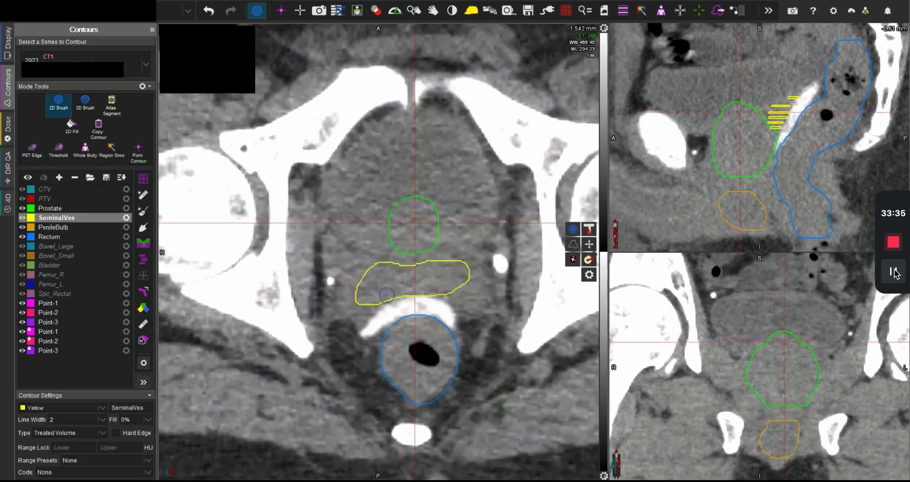
{"action": "mouse_move", "coordinate": [376, 298]}
{"action": "left_mouse_down"}
{"action": "mouse_move", "coordinate": [359, 303]}
{"action": "mouse_move", "coordinate": [373, 272]}
{"action": "left_mouse_up"}
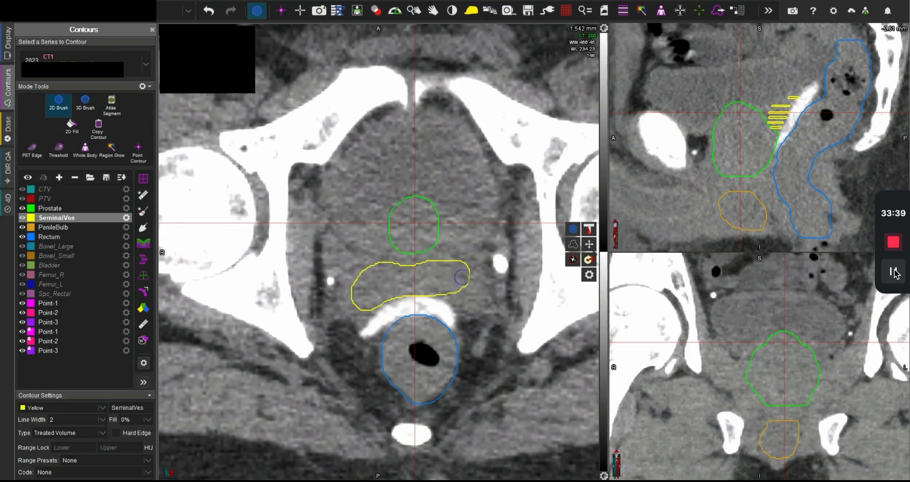
{"action": "mouse_move", "coordinate": [408, 272]}
{"action": "left_mouse_down"}
{"action": "mouse_move", "coordinate": [425, 271]}
{"action": "mouse_move", "coordinate": [397, 271]}
{"action": "mouse_move", "coordinate": [455, 266]}
{"action": "left_mouse_up"}
{"action": "scroll", "coordinate": [379, 291], "scroll_direction": "down", "scroll_amount": 2}
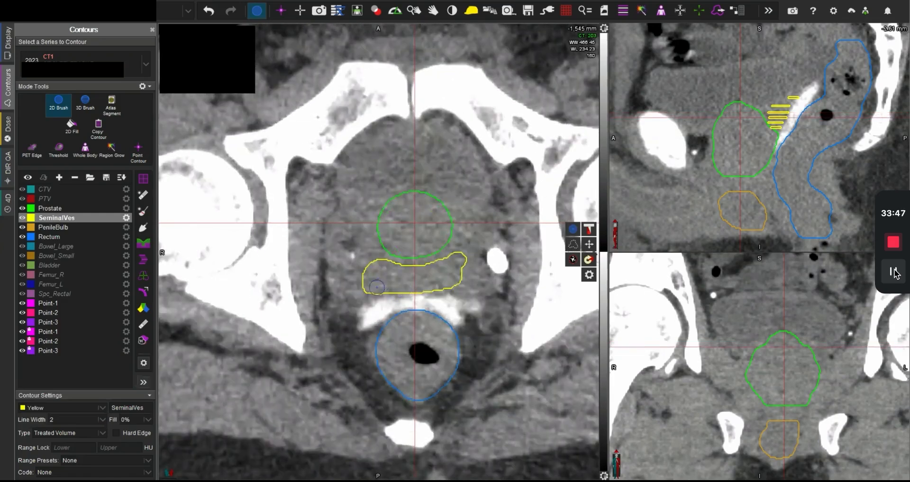
Step: Adjust the SeminalVes contour's lateral end on the -1,545 mm slice and paint a band behind the prostate on the -1,547 mm slice
{"action": "left_click_drag", "start_coordinate": [370, 288], "coordinate": [365, 277]}
{"action": "scroll", "coordinate": [443, 268], "scroll_direction": "down", "scroll_amount": 2}
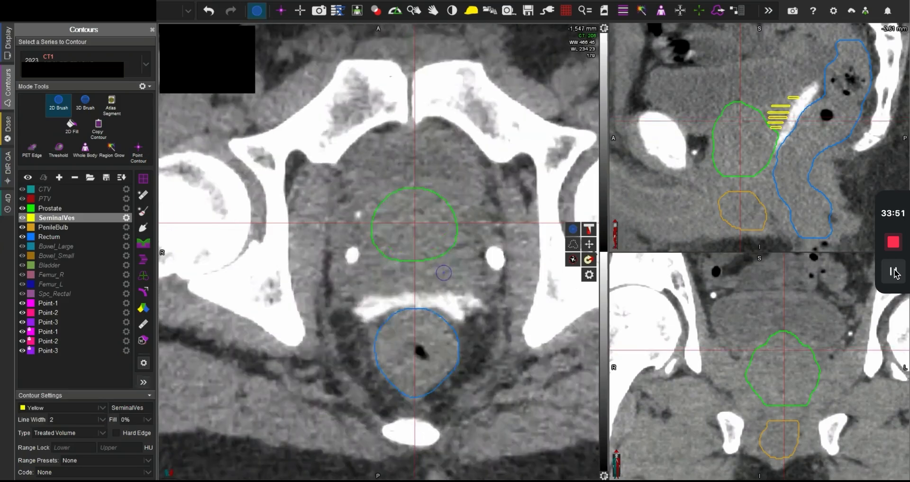
{"action": "mouse_move", "coordinate": [391, 276]}
{"action": "left_mouse_down"}
{"action": "mouse_move", "coordinate": [380, 284]}
{"action": "mouse_move", "coordinate": [369, 277]}
{"action": "mouse_move", "coordinate": [435, 279]}
{"action": "mouse_move", "coordinate": [451, 267]}
{"action": "mouse_move", "coordinate": [378, 276]}
{"action": "mouse_move", "coordinate": [436, 276]}
{"action": "left_mouse_up"}
{"action": "scroll", "coordinate": [447, 269], "scroll_direction": "down", "scroll_amount": 2}
{"action": "scroll", "coordinate": [435, 276], "scroll_direction": "down", "scroll_amount": 1}
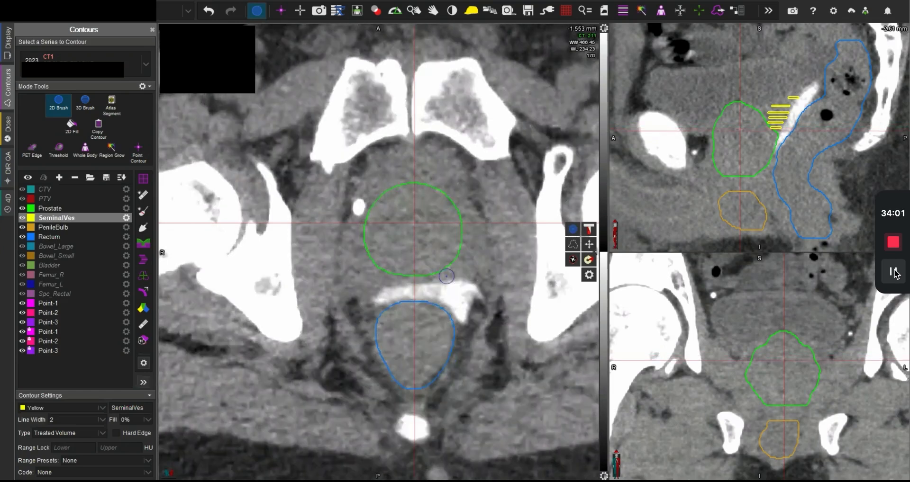
Step: Paint the lowest SeminalVes contour between the prostate and rectal spacer, and interpolate the structure across the skipped slices
{"action": "left_click_drag", "start_coordinate": [425, 277], "coordinate": [386, 274]}
{"action": "scroll", "coordinate": [438, 278], "scroll_direction": "down", "scroll_amount": 1}
{"action": "key", "text": "i"}
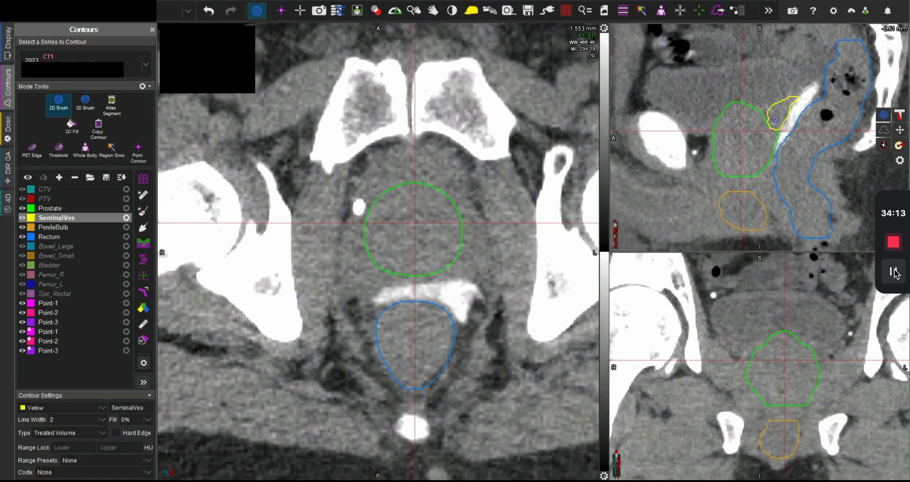
Step: Review the interpolated SeminalVes in the axial slices and remove its contours from the -1,539 mm slice upward
{"action": "scroll", "coordinate": [775, 119], "scroll_direction": "up", "scroll_amount": 3}
{"action": "middle_click", "coordinate": [776, 110]}
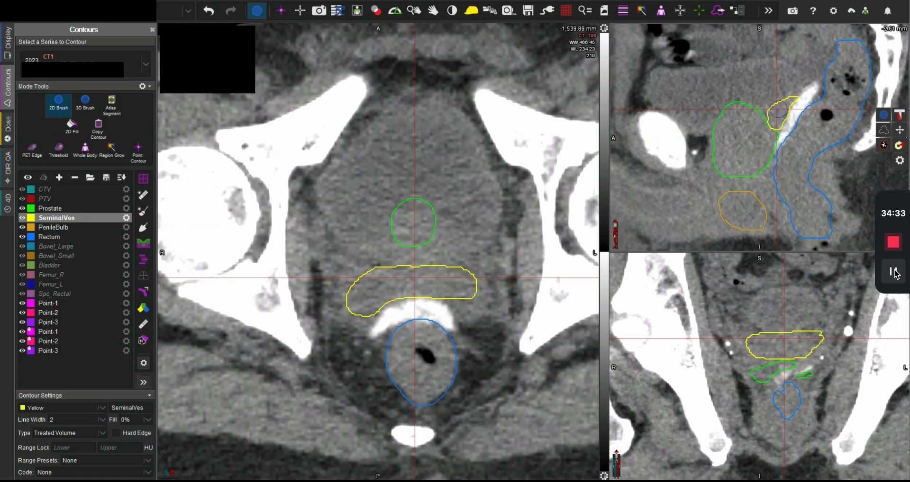
{"action": "scroll", "coordinate": [443, 269], "scroll_direction": "up", "scroll_amount": 1}
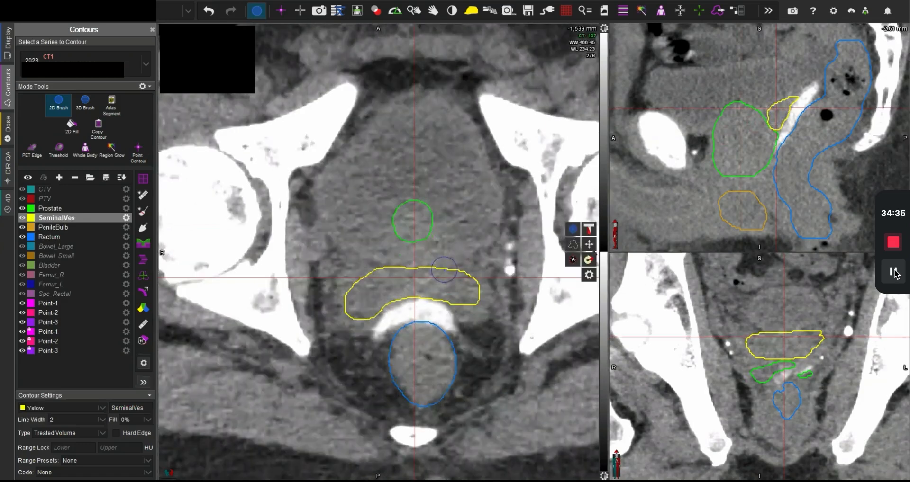
{"action": "scroll", "coordinate": [443, 269], "scroll_direction": "up", "scroll_amount": 4}
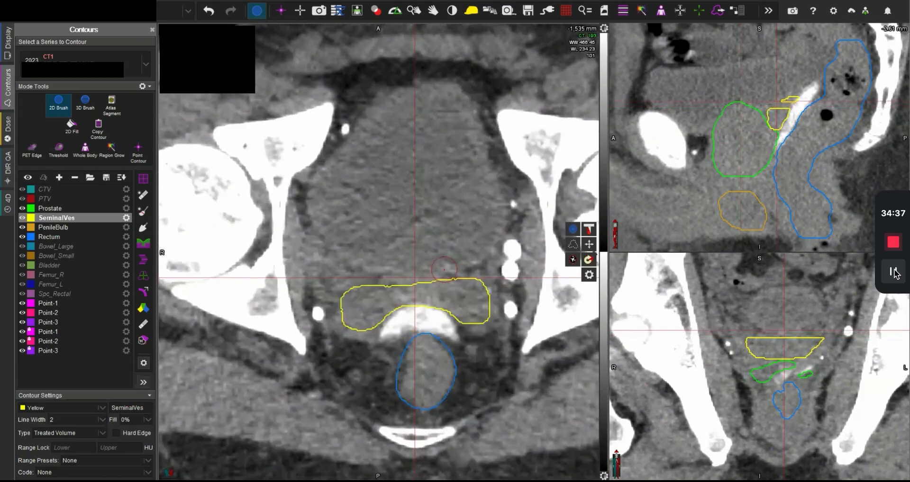
{"action": "scroll", "coordinate": [443, 269], "scroll_direction": "up", "scroll_amount": 3}
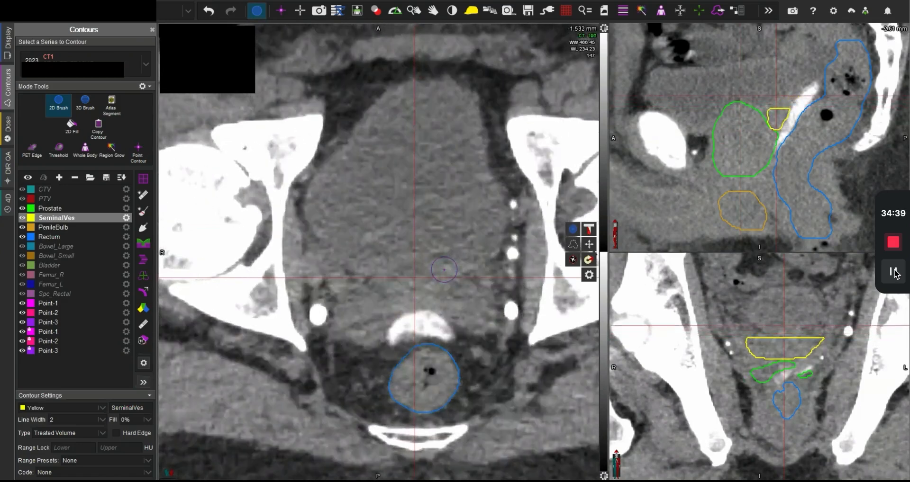
{"action": "scroll", "coordinate": [444, 269], "scroll_direction": "down", "scroll_amount": 7}
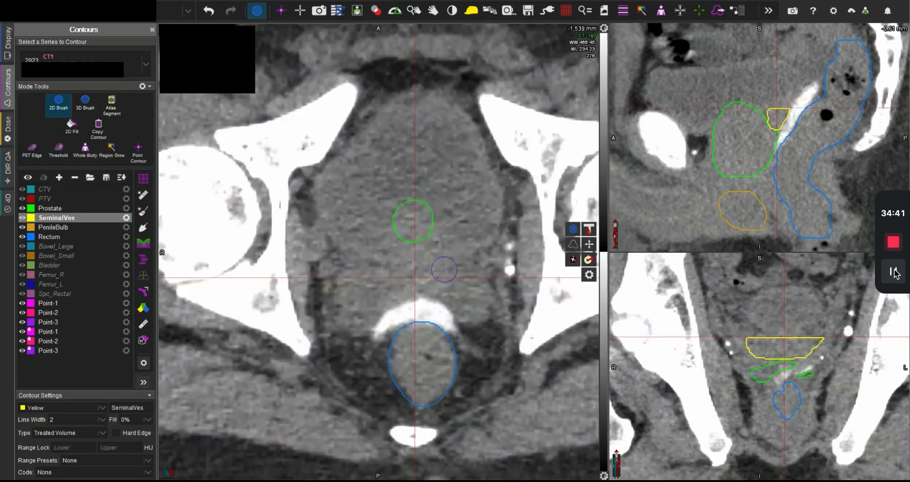
{"action": "scroll", "coordinate": [443, 269], "scroll_direction": "down", "scroll_amount": 3}
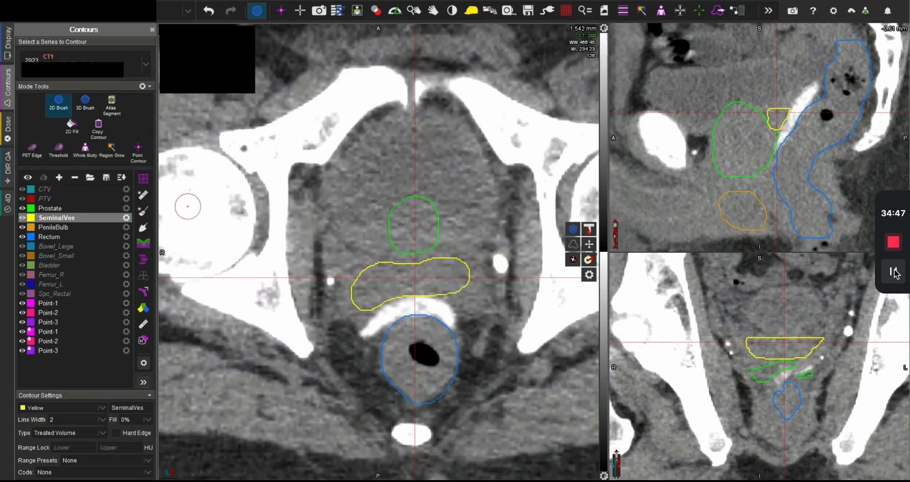
Step: Create the CTV as the Boolean union of Prostate and SeminalVes
{"action": "left_click", "coordinate": [60, 189]}
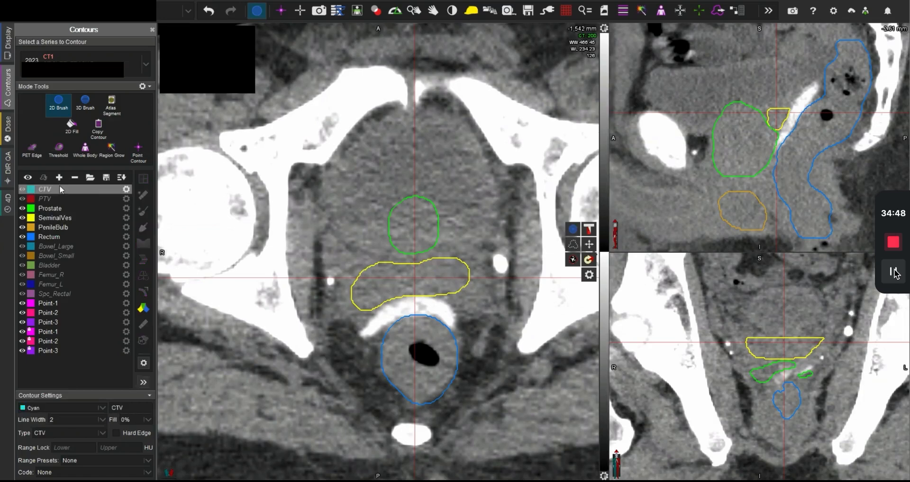
{"action": "left_click", "coordinate": [143, 309]}
{"action": "scroll", "coordinate": [702, 101], "scroll_direction": "down", "scroll_amount": 4}
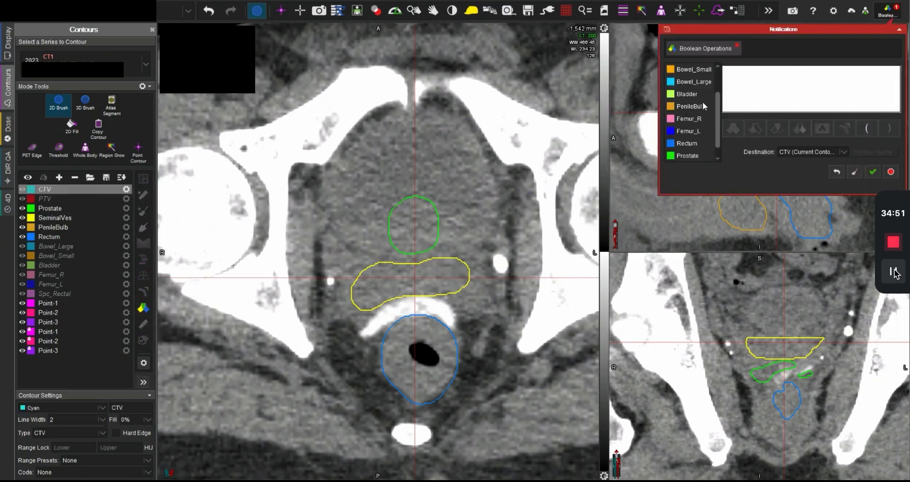
{"action": "left_click", "coordinate": [688, 143]}
{"action": "scroll", "coordinate": [694, 132], "scroll_direction": "up", "scroll_amount": 4}
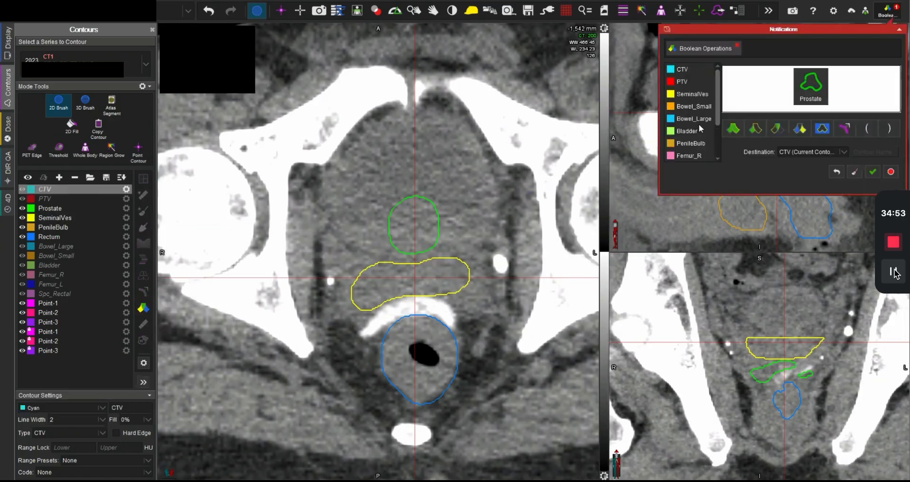
{"action": "left_click", "coordinate": [693, 93]}
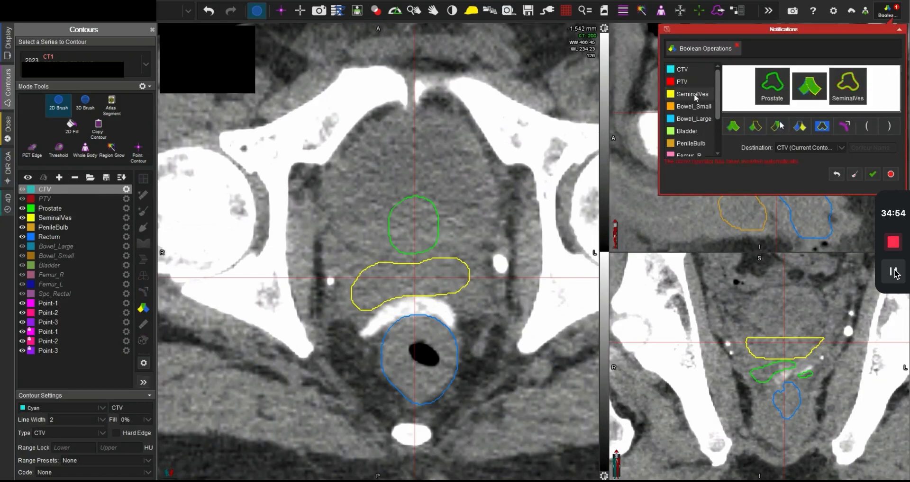
{"action": "left_click", "coordinate": [872, 174]}
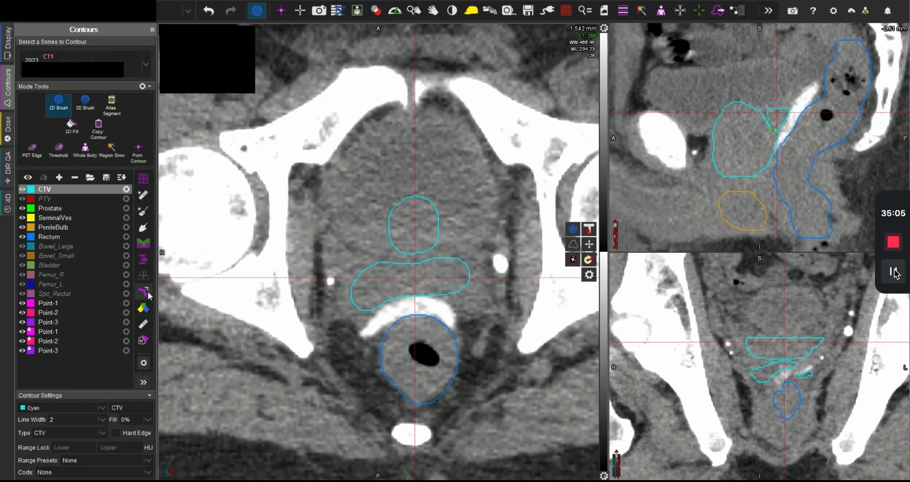
Step: Expand the CTV by 0.2 cm in all directions with the existing PTV structure as destination
{"action": "mouse_move", "coordinate": [148, 294]}
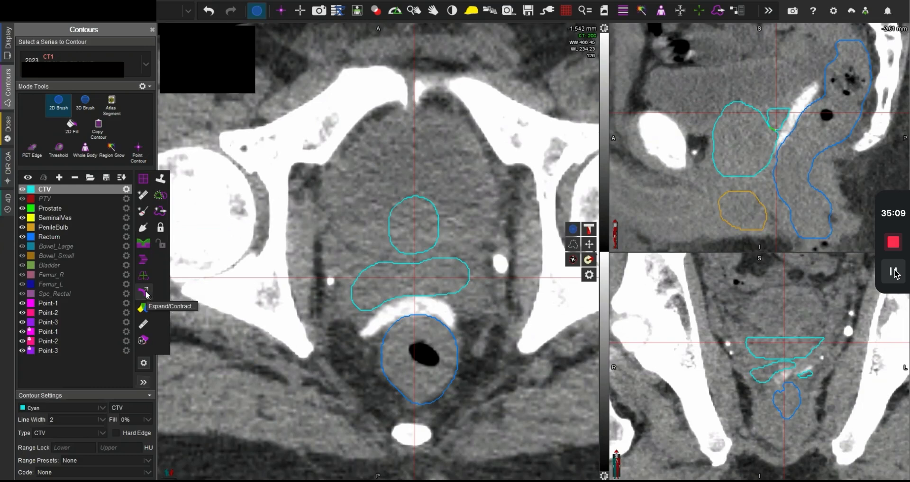
{"action": "left_click", "coordinate": [145, 292]}
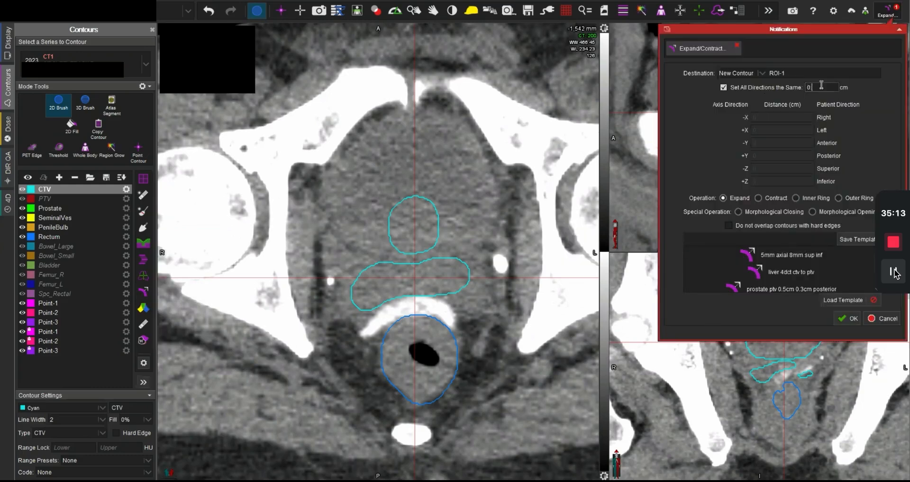
{"action": "type", "text": ".2"}
{"action": "left_click", "coordinate": [752, 74]}
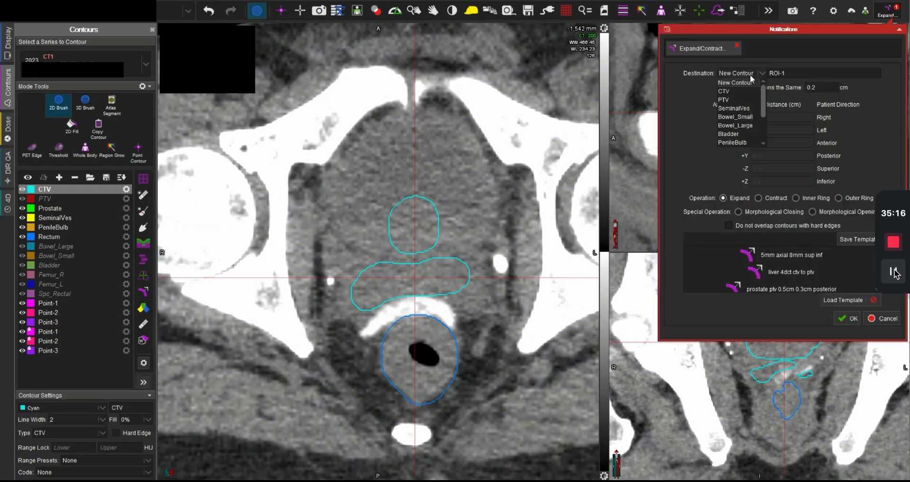
{"action": "left_click", "coordinate": [747, 99]}
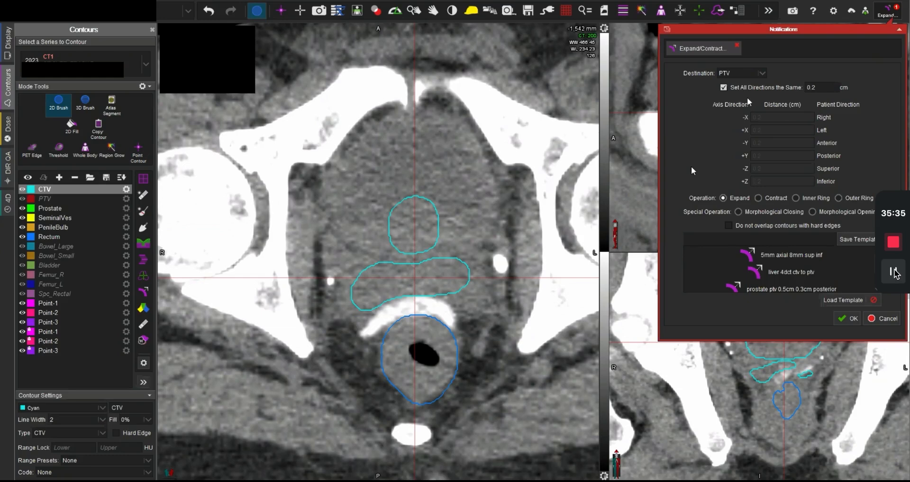
{"action": "left_click", "coordinate": [848, 319]}
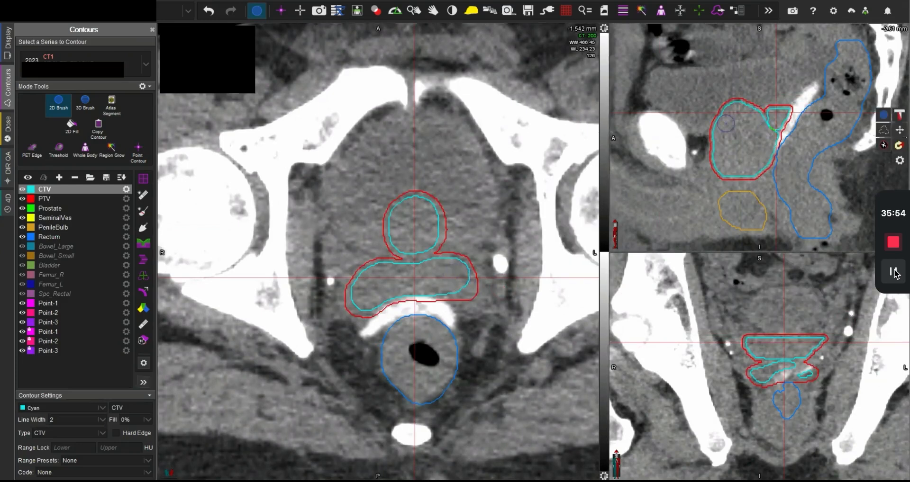
Step: Examine the PTV margin around the prostate and seminal vesicles and against the rectum on axial slices down to -1,577 mm
{"action": "scroll", "coordinate": [423, 281], "scroll_direction": "down", "scroll_amount": 2}
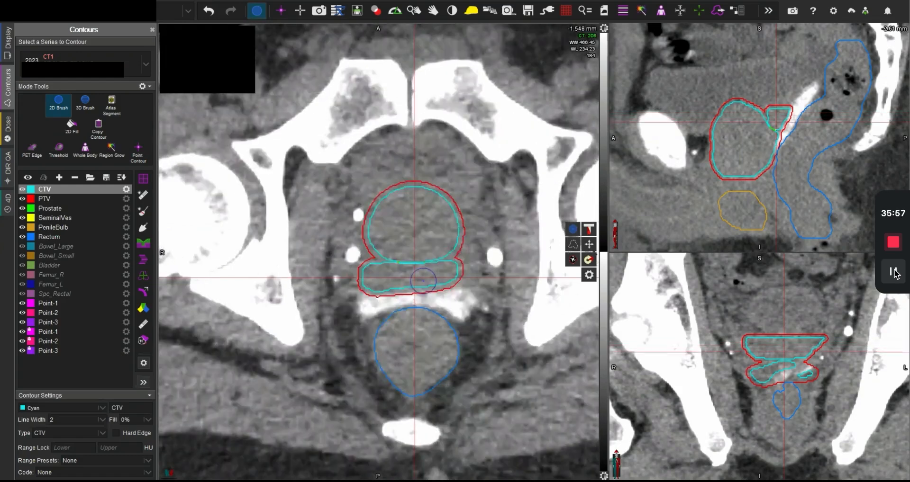
{"action": "scroll", "coordinate": [418, 360], "scroll_direction": "down", "scroll_amount": 5}
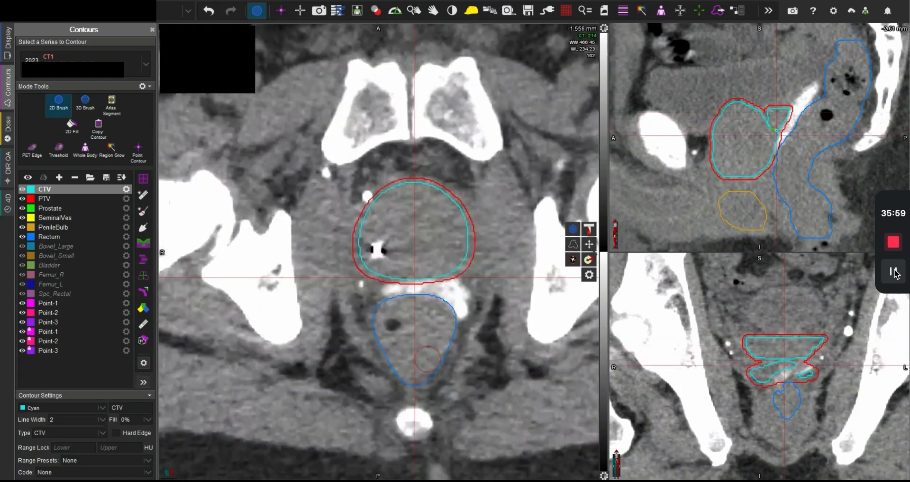
{"action": "scroll", "coordinate": [427, 360], "scroll_direction": "down", "scroll_amount": 1}
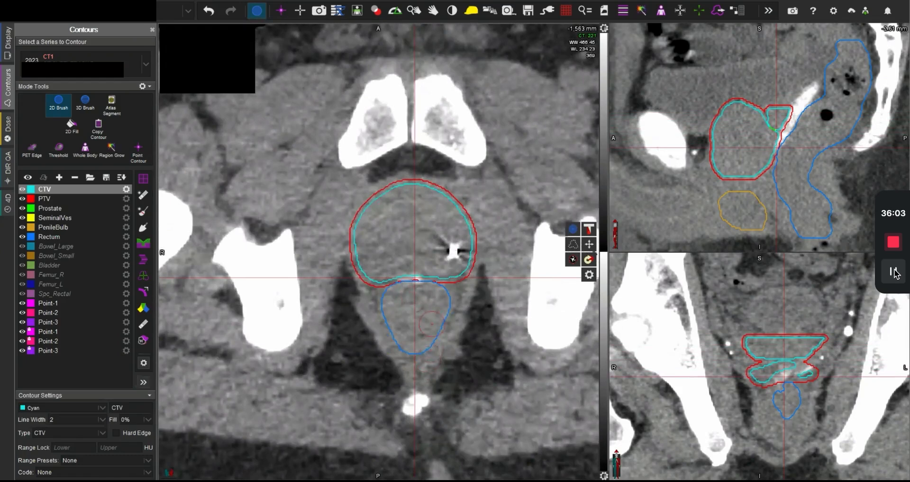
{"action": "scroll", "coordinate": [430, 323], "scroll_direction": "down", "scroll_amount": 1}
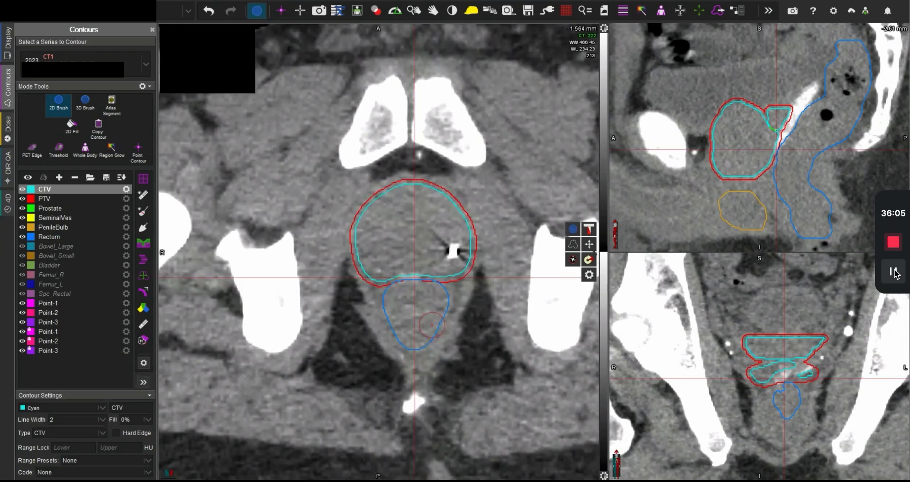
{"action": "scroll", "coordinate": [431, 325], "scroll_direction": "down", "scroll_amount": 10}
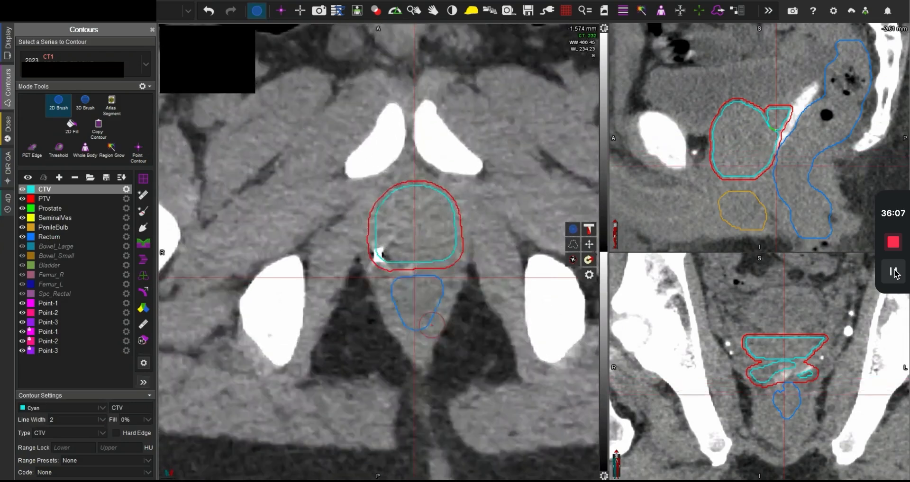
{"action": "scroll", "coordinate": [431, 325], "scroll_direction": "up", "scroll_amount": 9}
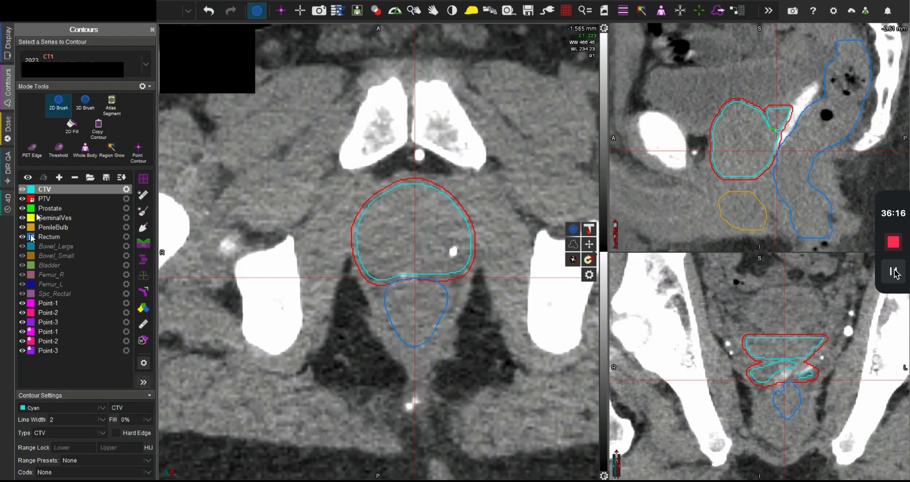
{"action": "left_click", "coordinate": [47, 200]}
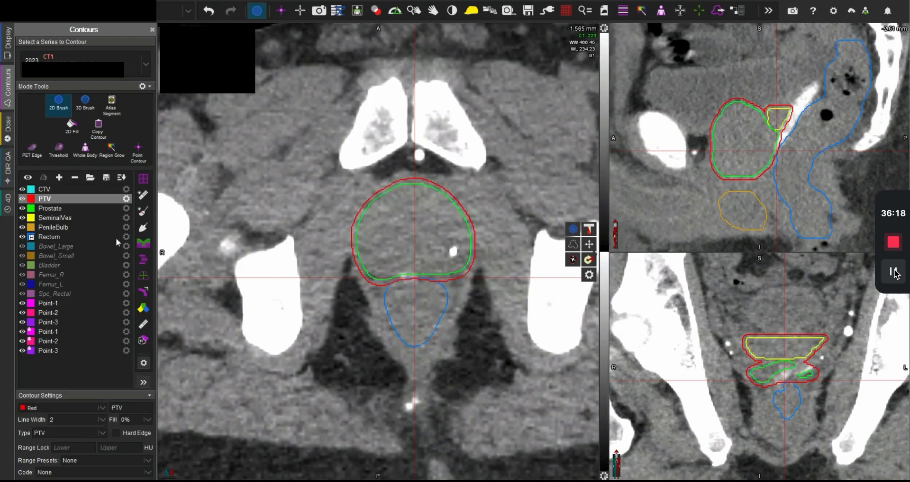
{"action": "mouse_move", "coordinate": [146, 340]}
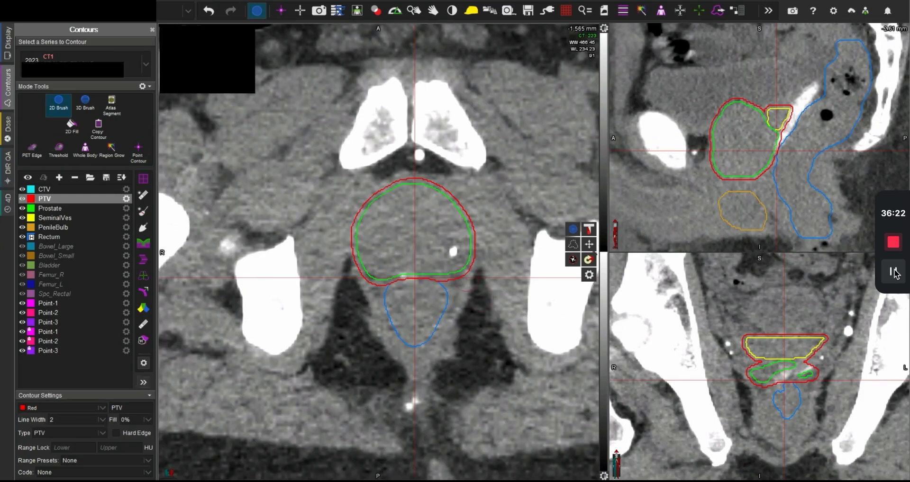
{"action": "scroll", "coordinate": [479, 308], "scroll_direction": "down", "scroll_amount": 1}
{"action": "scroll", "coordinate": [478, 307], "scroll_direction": "down", "scroll_amount": 10}
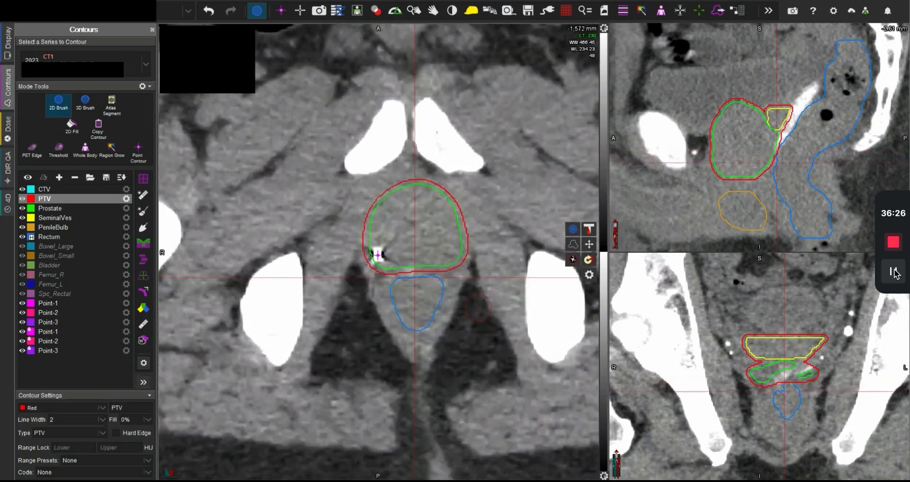
{"action": "scroll", "coordinate": [477, 307], "scroll_direction": "down", "scroll_amount": 1}
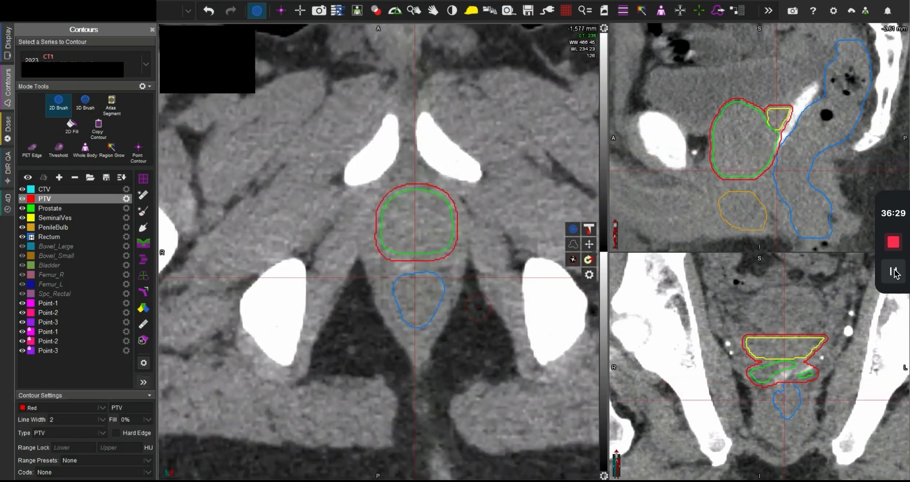
{"action": "scroll", "coordinate": [381, 256], "scroll_direction": "up", "scroll_amount": 8}
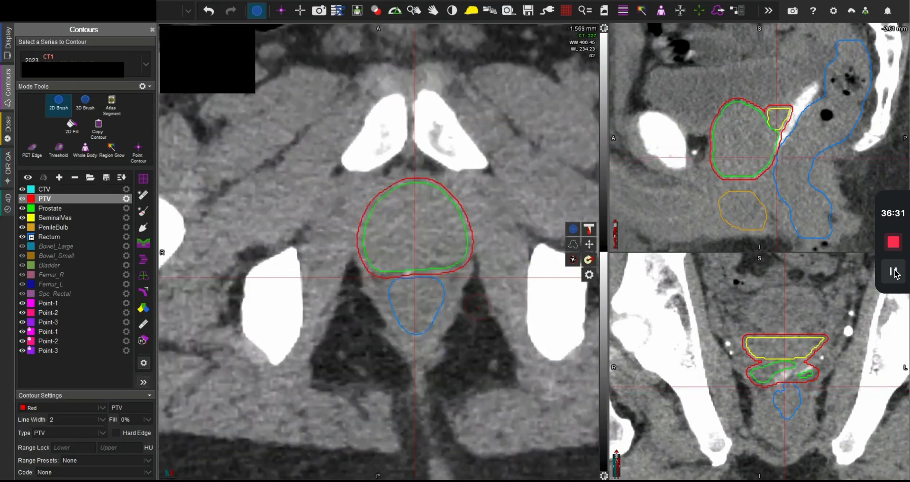
{"action": "scroll", "coordinate": [381, 255], "scroll_direction": "up", "scroll_amount": 3}
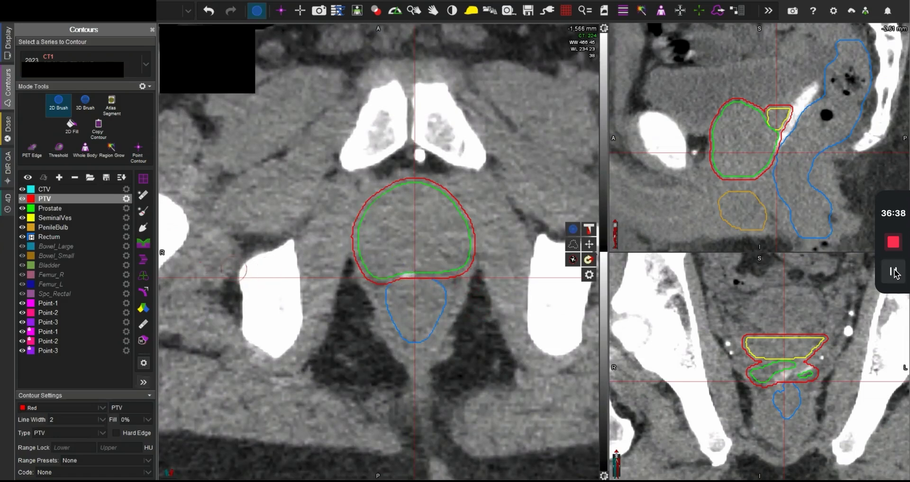
Step: Contour the Bladder anterior to the prostate on the -1,550 mm axial slice with the 2D brush
{"action": "left_click", "coordinate": [51, 265]}
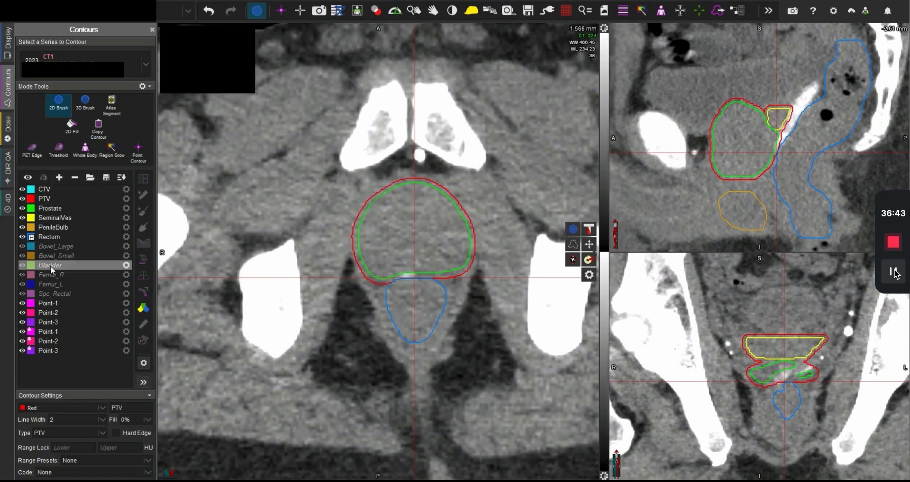
{"action": "scroll", "coordinate": [421, 241], "scroll_direction": "up", "scroll_amount": 10}
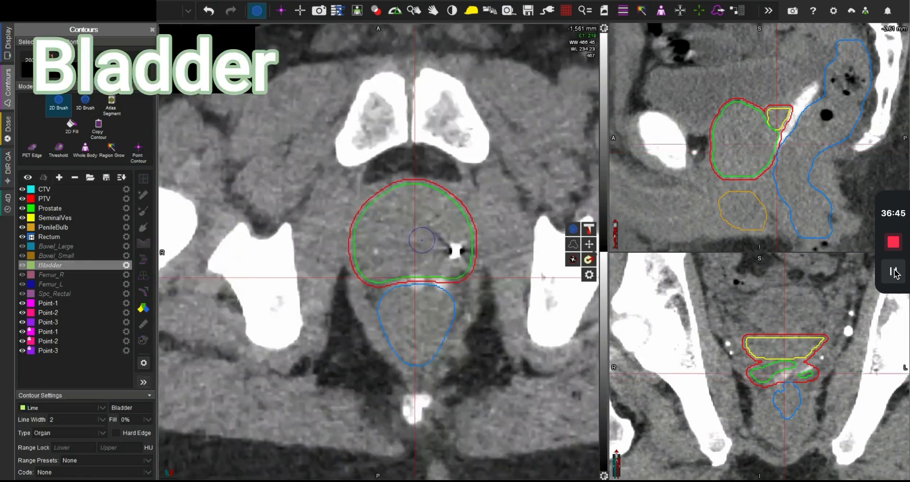
{"action": "scroll", "coordinate": [421, 234], "scroll_direction": "up", "scroll_amount": 2}
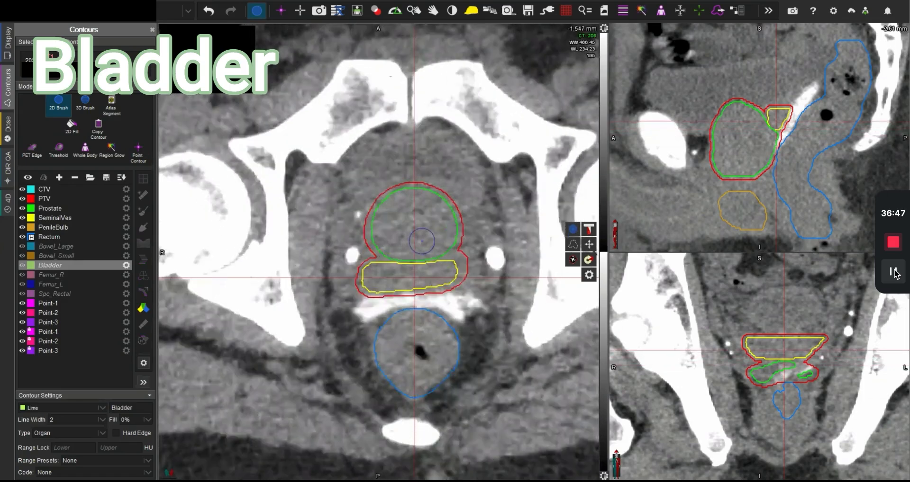
{"action": "scroll", "coordinate": [418, 171], "scroll_direction": "down", "scroll_amount": 3}
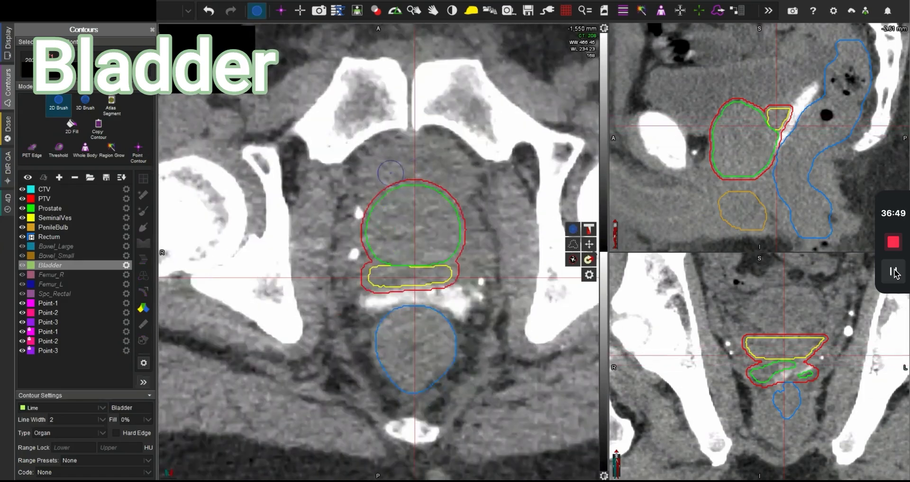
{"action": "mouse_move", "coordinate": [389, 173]}
{"action": "left_mouse_down"}
{"action": "mouse_move", "coordinate": [377, 176]}
{"action": "mouse_move", "coordinate": [386, 157]}
{"action": "mouse_move", "coordinate": [419, 144]}
{"action": "mouse_move", "coordinate": [445, 148]}
{"action": "mouse_move", "coordinate": [467, 173]}
{"action": "mouse_move", "coordinate": [465, 188]}
{"action": "mouse_move", "coordinate": [392, 173]}
{"action": "left_mouse_up"}
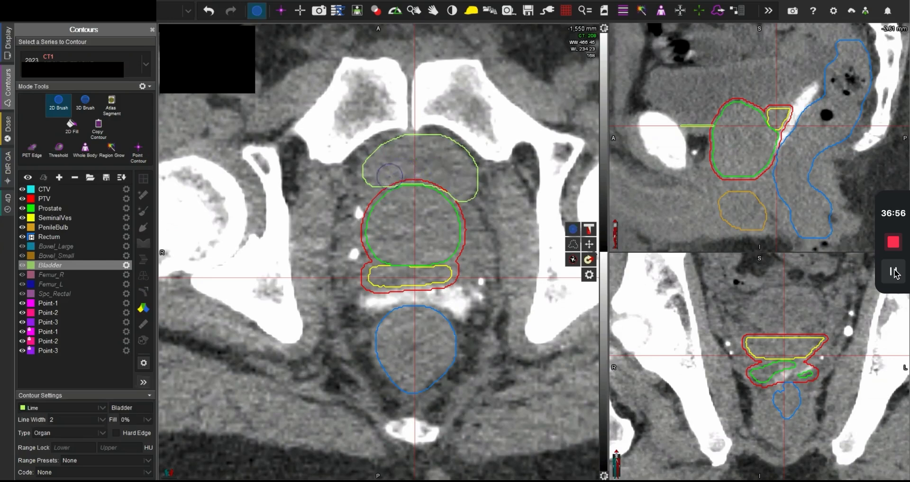
Step: Hide all structures except the Bladder and contour it on the -1,553 mm axial slice
{"action": "left_click", "coordinate": [28, 178]}
{"action": "left_click", "coordinate": [25, 266]}
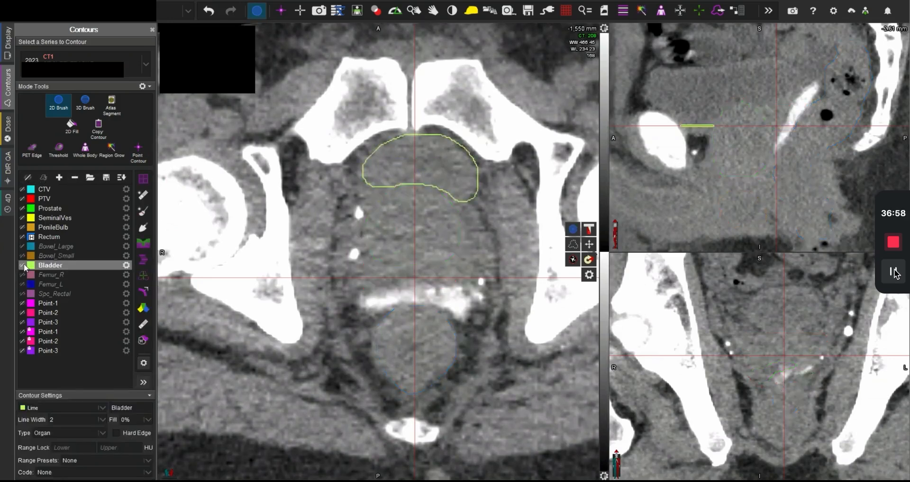
{"action": "scroll", "coordinate": [433, 157], "scroll_direction": "down", "scroll_amount": 2}
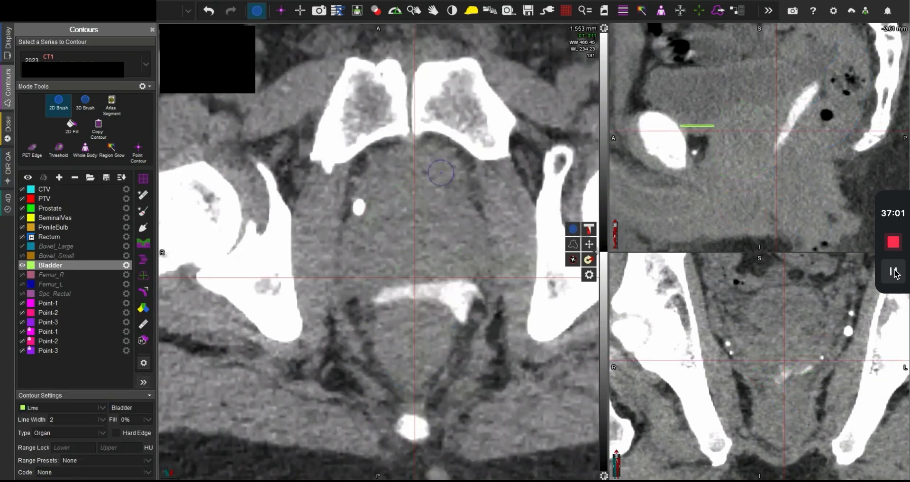
{"action": "mouse_move", "coordinate": [454, 178]}
{"action": "left_mouse_down"}
{"action": "mouse_move", "coordinate": [448, 166]}
{"action": "mouse_move", "coordinate": [457, 180]}
{"action": "left_mouse_up"}
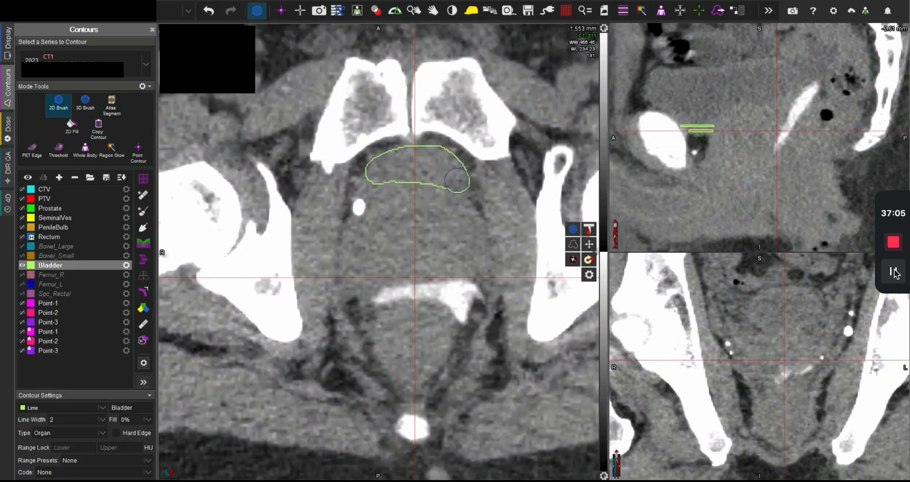
Step: Show the Prostate contour and paint the lowest part of the Bladder down to the -1,556 mm slice
{"action": "left_click", "coordinate": [24, 209]}
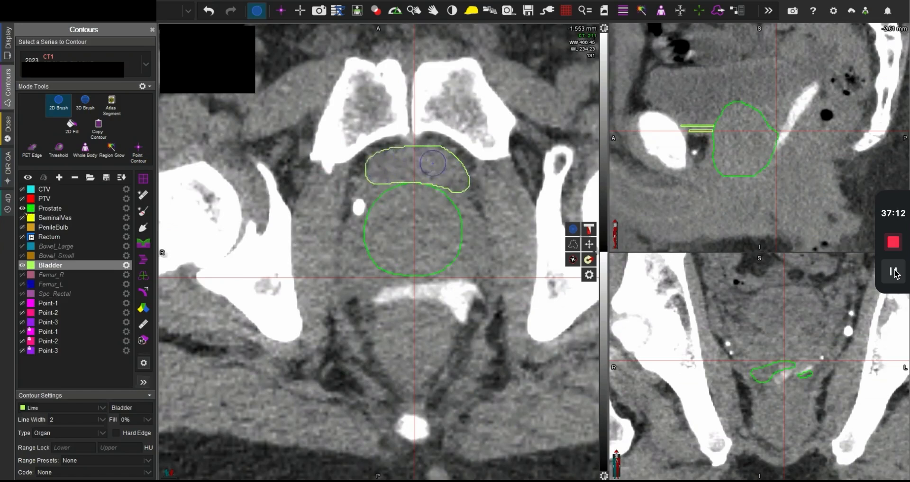
{"action": "scroll", "coordinate": [434, 167], "scroll_direction": "down", "scroll_amount": 1}
{"action": "mouse_move", "coordinate": [439, 171]}
{"action": "left_mouse_down"}
{"action": "mouse_move", "coordinate": [381, 173]}
{"action": "mouse_move", "coordinate": [403, 163]}
{"action": "mouse_move", "coordinate": [439, 169]}
{"action": "mouse_move", "coordinate": [429, 164]}
{"action": "left_mouse_up"}
{"action": "scroll", "coordinate": [434, 167], "scroll_direction": "down", "scroll_amount": 1}
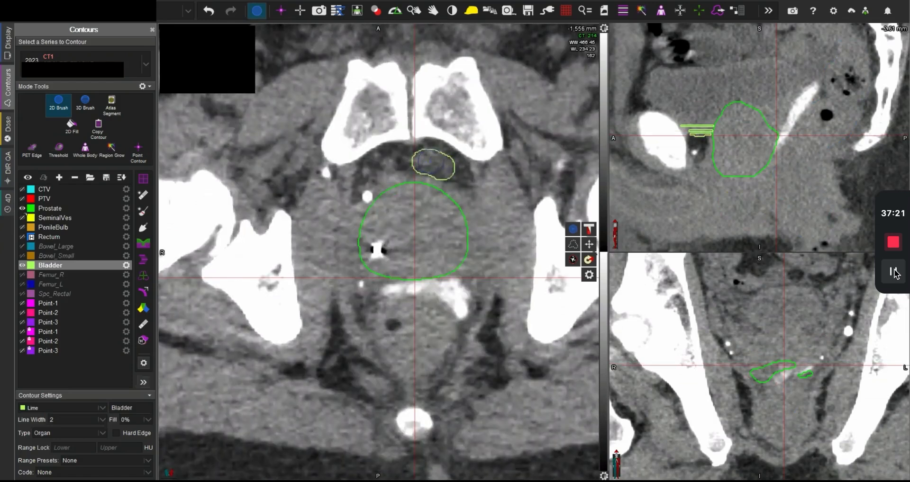
Step: Refine and extend the Bladder along the Prostate's anterior edge on axial slices from -1,553 up to -1,547 mm
{"action": "scroll", "coordinate": [464, 179], "scroll_direction": "up", "scroll_amount": 5}
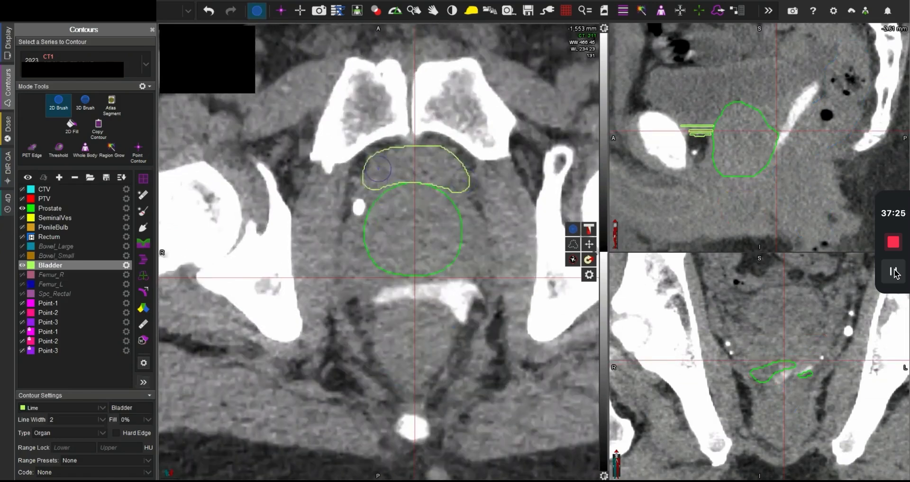
{"action": "mouse_move", "coordinate": [389, 175]}
{"action": "left_mouse_down"}
{"action": "mouse_move", "coordinate": [375, 185]}
{"action": "mouse_move", "coordinate": [416, 152]}
{"action": "mouse_move", "coordinate": [464, 182]}
{"action": "mouse_move", "coordinate": [401, 169]}
{"action": "mouse_move", "coordinate": [371, 187]}
{"action": "mouse_move", "coordinate": [390, 154]}
{"action": "left_mouse_up"}
{"action": "scroll", "coordinate": [403, 171], "scroll_direction": "up", "scroll_amount": 1}
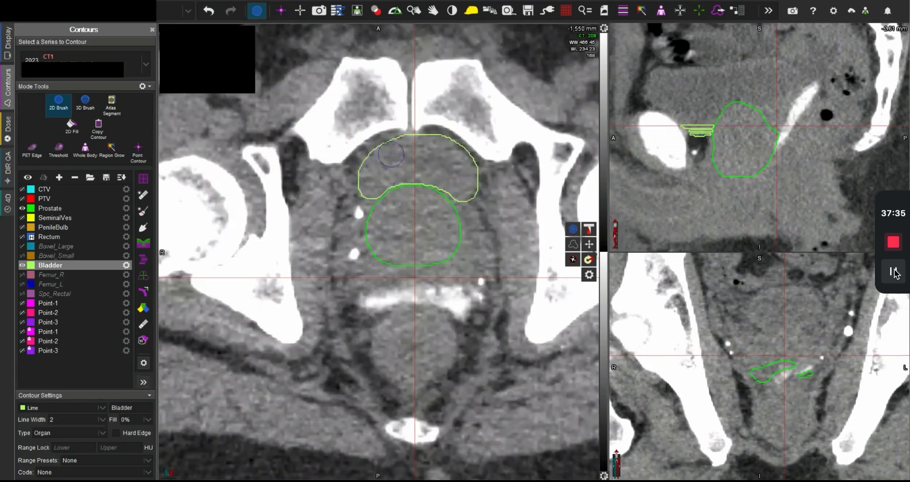
{"action": "scroll", "coordinate": [416, 172], "scroll_direction": "down", "scroll_amount": 1}
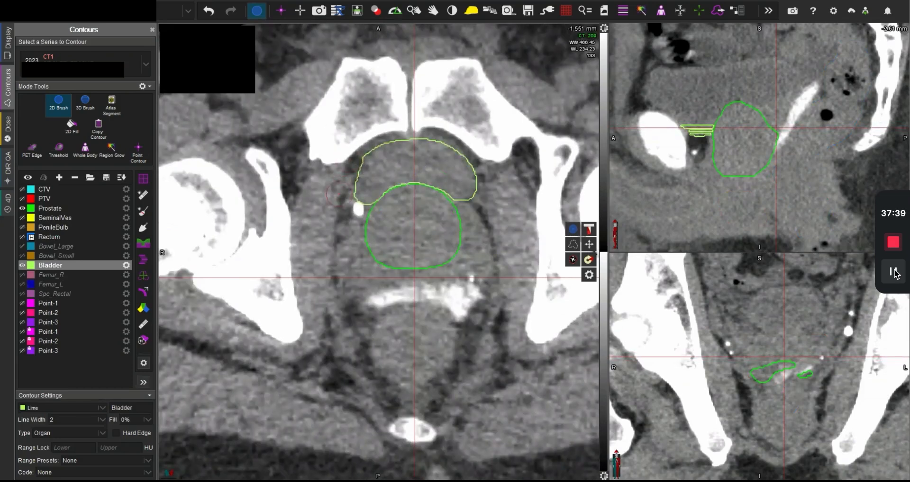
{"action": "scroll", "coordinate": [408, 158], "scroll_direction": "up", "scroll_amount": 3}
{"action": "mouse_move", "coordinate": [377, 187]}
{"action": "left_mouse_down"}
{"action": "mouse_move", "coordinate": [366, 185]}
{"action": "mouse_move", "coordinate": [415, 143]}
{"action": "mouse_move", "coordinate": [452, 158]}
{"action": "mouse_move", "coordinate": [443, 175]}
{"action": "mouse_move", "coordinate": [394, 180]}
{"action": "mouse_move", "coordinate": [398, 173]}
{"action": "mouse_move", "coordinate": [360, 163]}
{"action": "mouse_move", "coordinate": [434, 141]}
{"action": "mouse_move", "coordinate": [471, 199]}
{"action": "mouse_move", "coordinate": [417, 174]}
{"action": "mouse_move", "coordinate": [378, 187]}
{"action": "left_mouse_up"}
{"action": "scroll", "coordinate": [383, 185], "scroll_direction": "up", "scroll_amount": 1}
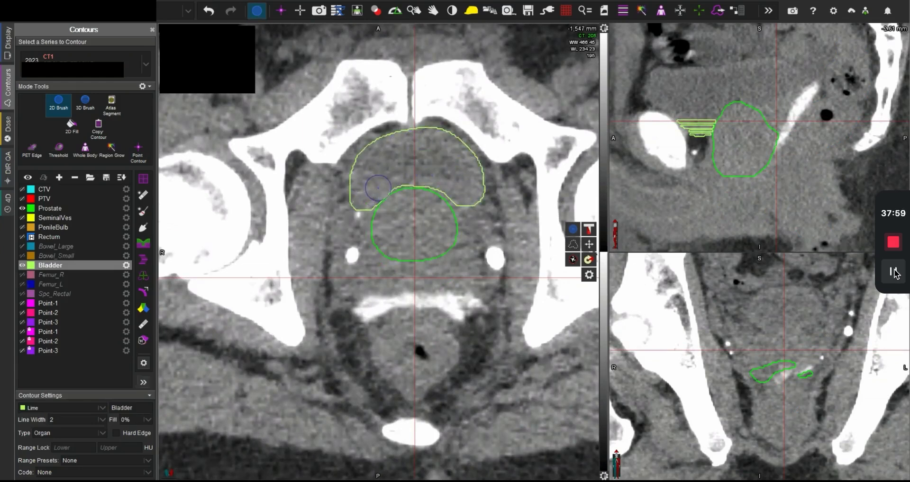
Step: Contour the Bladder around the prostate base on the -1,540 mm and -1,543 mm axial slices
{"action": "scroll", "coordinate": [378, 188], "scroll_direction": "down", "scroll_amount": 3}
{"action": "scroll", "coordinate": [374, 190], "scroll_direction": "up", "scroll_amount": 2}
{"action": "scroll", "coordinate": [354, 195], "scroll_direction": "up", "scroll_amount": 7}
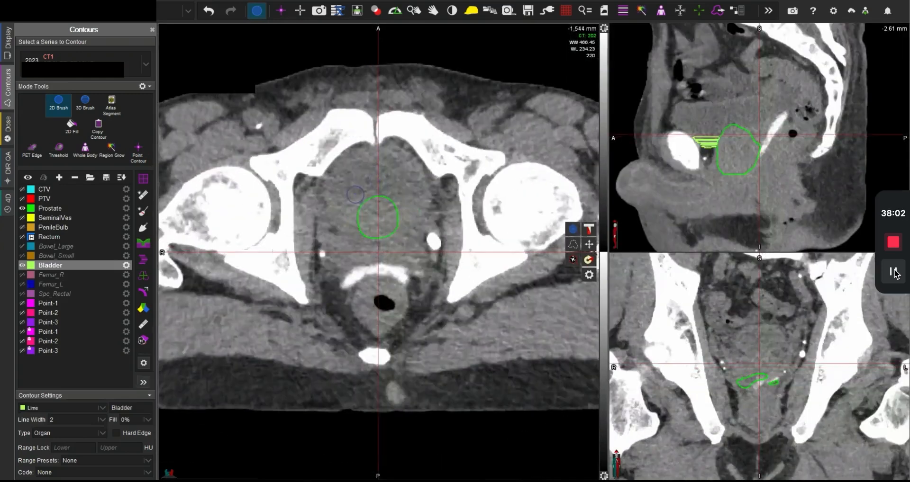
{"action": "mouse_move", "coordinate": [351, 223]}
{"action": "left_mouse_down"}
{"action": "mouse_move", "coordinate": [345, 229]}
{"action": "mouse_move", "coordinate": [322, 199]}
{"action": "mouse_move", "coordinate": [380, 142]}
{"action": "mouse_move", "coordinate": [427, 189]}
{"action": "mouse_move", "coordinate": [428, 231]}
{"action": "mouse_move", "coordinate": [392, 242]}
{"action": "mouse_move", "coordinate": [351, 229]}
{"action": "left_mouse_up"}
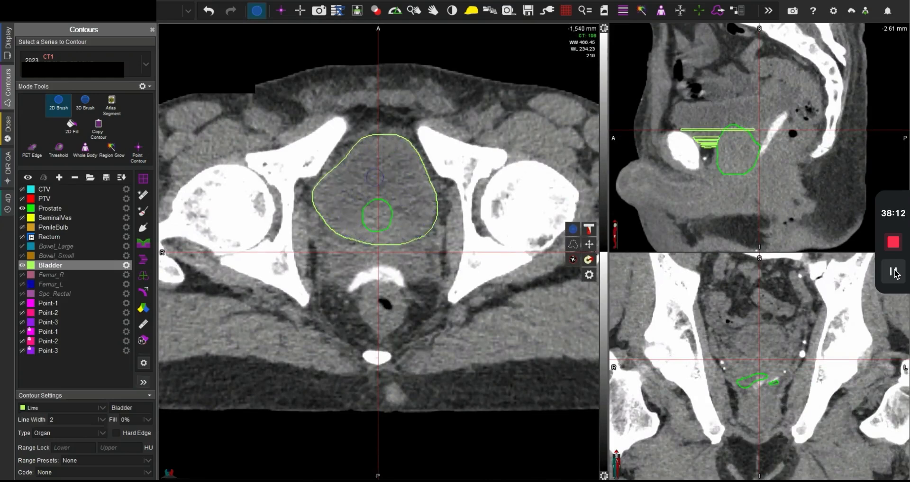
{"action": "scroll", "coordinate": [391, 211], "scroll_direction": "down", "scroll_amount": 2}
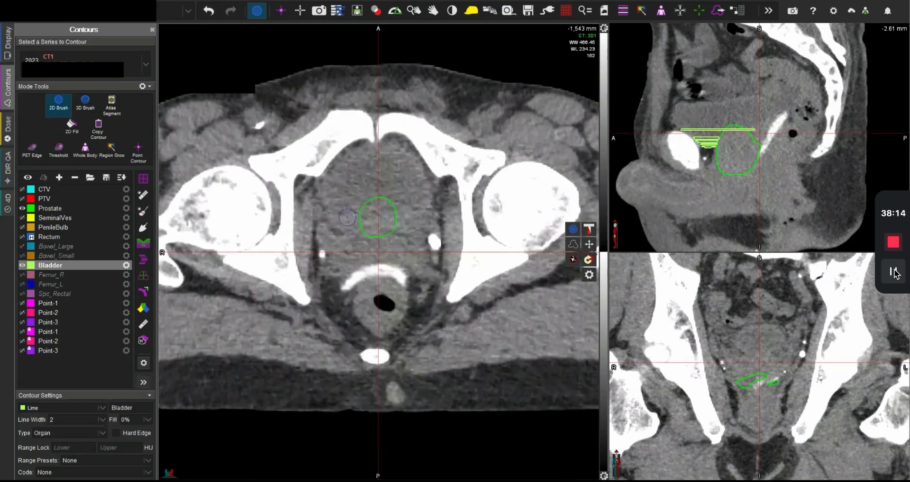
{"action": "mouse_move", "coordinate": [357, 217]}
{"action": "left_mouse_down"}
{"action": "mouse_move", "coordinate": [338, 221]}
{"action": "mouse_move", "coordinate": [320, 180]}
{"action": "mouse_move", "coordinate": [353, 157]}
{"action": "mouse_move", "coordinate": [409, 156]}
{"action": "mouse_move", "coordinate": [425, 194]}
{"action": "mouse_move", "coordinate": [407, 222]}
{"action": "mouse_move", "coordinate": [404, 201]}
{"action": "mouse_move", "coordinate": [382, 187]}
{"action": "mouse_move", "coordinate": [349, 208]}
{"action": "mouse_move", "coordinate": [363, 194]}
{"action": "left_mouse_up"}
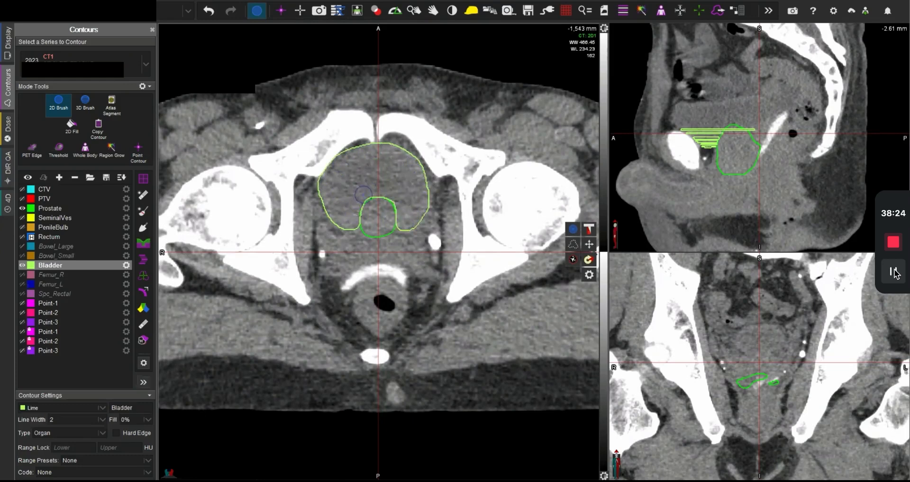
Step: Contour the Bladder on spaced axial slices from -1,537 mm up to its dome near -1,510 mm
{"action": "scroll", "coordinate": [401, 199], "scroll_direction": "up", "scroll_amount": 2}
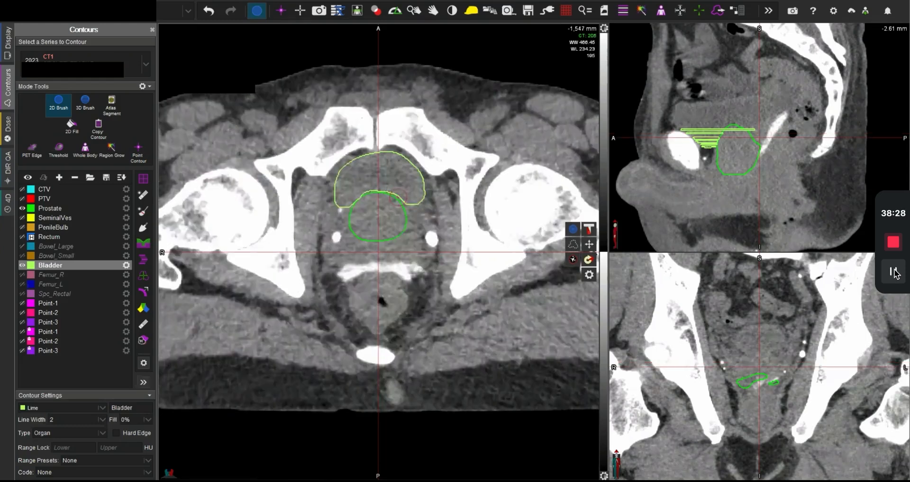
{"action": "scroll", "coordinate": [403, 200], "scroll_direction": "up", "scroll_amount": 4}
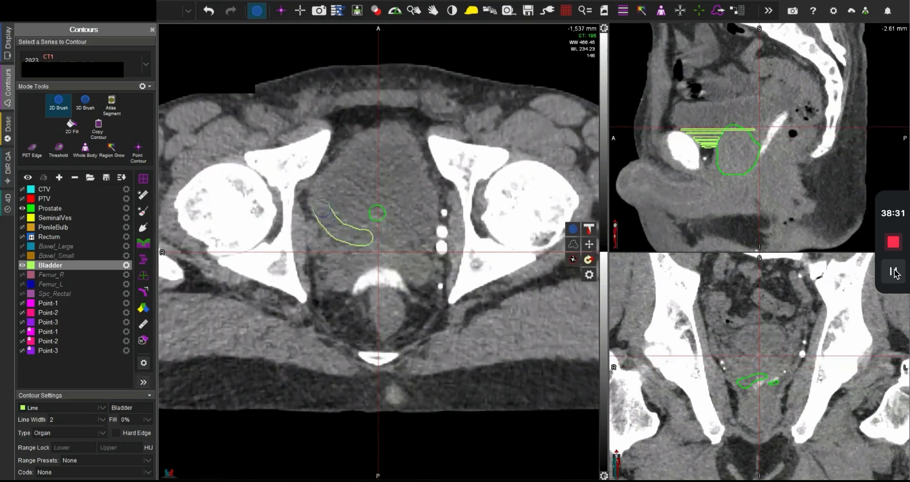
{"action": "mouse_move", "coordinate": [318, 198]}
{"action": "left_mouse_down"}
{"action": "mouse_move", "coordinate": [322, 178]}
{"action": "mouse_move", "coordinate": [351, 151]}
{"action": "mouse_move", "coordinate": [398, 130]}
{"action": "mouse_move", "coordinate": [430, 220]}
{"action": "mouse_move", "coordinate": [387, 232]}
{"action": "mouse_move", "coordinate": [386, 242]}
{"action": "mouse_move", "coordinate": [313, 209]}
{"action": "mouse_move", "coordinate": [382, 129]}
{"action": "mouse_move", "coordinate": [417, 175]}
{"action": "mouse_move", "coordinate": [432, 216]}
{"action": "mouse_move", "coordinate": [427, 235]}
{"action": "mouse_move", "coordinate": [341, 250]}
{"action": "mouse_move", "coordinate": [310, 199]}
{"action": "mouse_move", "coordinate": [352, 149]}
{"action": "mouse_move", "coordinate": [411, 167]}
{"action": "mouse_move", "coordinate": [419, 239]}
{"action": "mouse_move", "coordinate": [362, 263]}
{"action": "mouse_move", "coordinate": [325, 233]}
{"action": "mouse_move", "coordinate": [321, 194]}
{"action": "mouse_move", "coordinate": [382, 132]}
{"action": "left_mouse_up"}
{"action": "scroll", "coordinate": [388, 233], "scroll_direction": "up", "scroll_amount": 1}
{"action": "scroll", "coordinate": [412, 248], "scroll_direction": "up", "scroll_amount": 1}
{"action": "scroll", "coordinate": [419, 239], "scroll_direction": "up", "scroll_amount": 1}
{"action": "scroll", "coordinate": [382, 133], "scroll_direction": "up", "scroll_amount": 1}
{"action": "mouse_move", "coordinate": [343, 238]}
{"action": "left_mouse_down"}
{"action": "mouse_move", "coordinate": [354, 197]}
{"action": "mouse_move", "coordinate": [374, 181]}
{"action": "mouse_move", "coordinate": [381, 212]}
{"action": "mouse_move", "coordinate": [407, 222]}
{"action": "mouse_move", "coordinate": [399, 256]}
{"action": "mouse_move", "coordinate": [373, 239]}
{"action": "mouse_move", "coordinate": [402, 236]}
{"action": "mouse_move", "coordinate": [394, 252]}
{"action": "mouse_move", "coordinate": [391, 233]}
{"action": "left_mouse_up"}
{"action": "scroll", "coordinate": [400, 256], "scroll_direction": "up", "scroll_amount": 1}
{"action": "scroll", "coordinate": [399, 251], "scroll_direction": "up", "scroll_amount": 1}
{"action": "scroll", "coordinate": [393, 243], "scroll_direction": "down", "scroll_amount": 5}
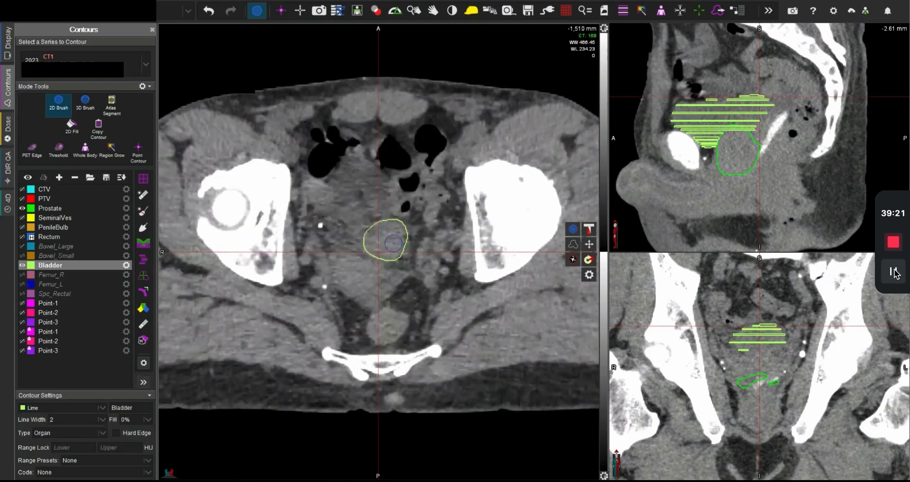
Step: Add Bladder contours on the slices just below its dome, down to -1,515 mm
{"action": "scroll", "coordinate": [393, 244], "scroll_direction": "up", "scroll_amount": 4}
{"action": "scroll", "coordinate": [392, 244], "scroll_direction": "down", "scroll_amount": 1}
{"action": "mouse_move", "coordinate": [398, 259]}
{"action": "left_mouse_down"}
{"action": "mouse_move", "coordinate": [362, 233]}
{"action": "mouse_move", "coordinate": [393, 227]}
{"action": "mouse_move", "coordinate": [396, 256]}
{"action": "mouse_move", "coordinate": [372, 260]}
{"action": "mouse_move", "coordinate": [326, 219]}
{"action": "mouse_move", "coordinate": [370, 151]}
{"action": "mouse_move", "coordinate": [392, 138]}
{"action": "mouse_move", "coordinate": [375, 176]}
{"action": "mouse_move", "coordinate": [388, 207]}
{"action": "mouse_move", "coordinate": [411, 227]}
{"action": "mouse_move", "coordinate": [398, 266]}
{"action": "left_mouse_up"}
{"action": "scroll", "coordinate": [395, 256], "scroll_direction": "down", "scroll_amount": 4}
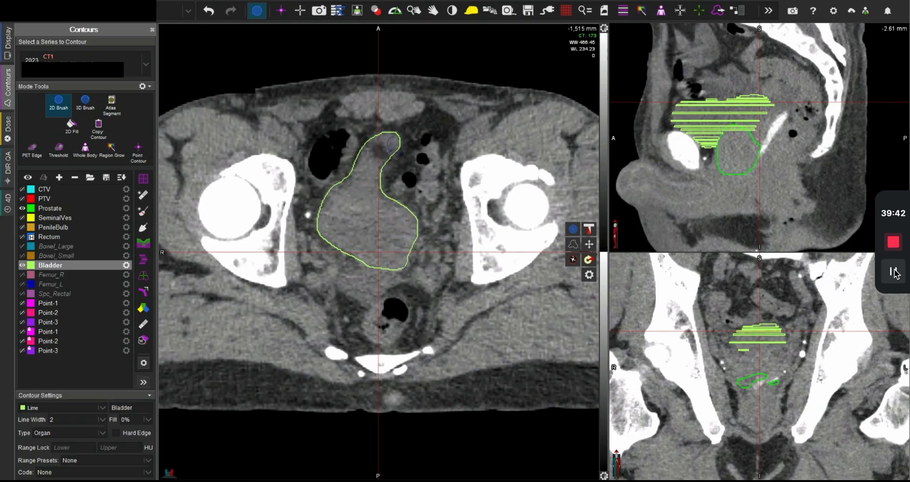
Step: Interpolate the Bladder across the uncontoured slices and leave the brush tool
{"action": "scroll", "coordinate": [394, 144], "scroll_direction": "down", "scroll_amount": 2}
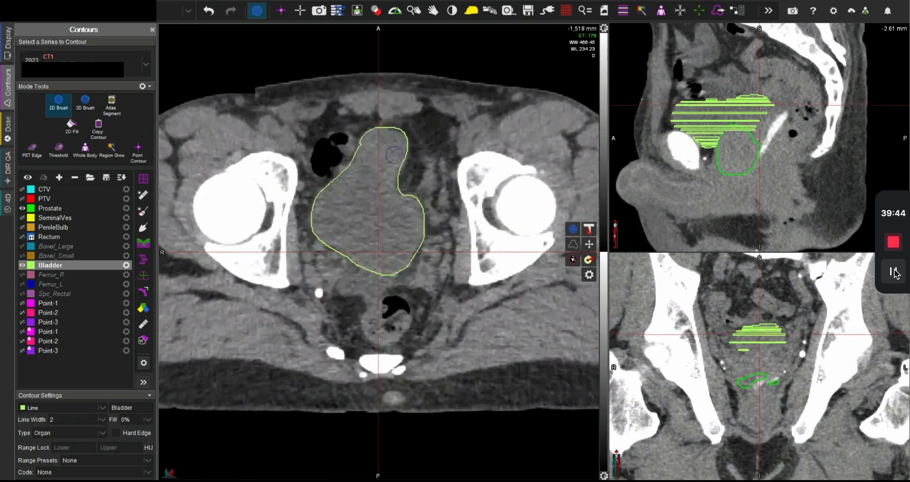
{"action": "scroll", "coordinate": [394, 158], "scroll_direction": "up", "scroll_amount": 3}
{"action": "scroll", "coordinate": [379, 213], "scroll_direction": "down", "scroll_amount": 2}
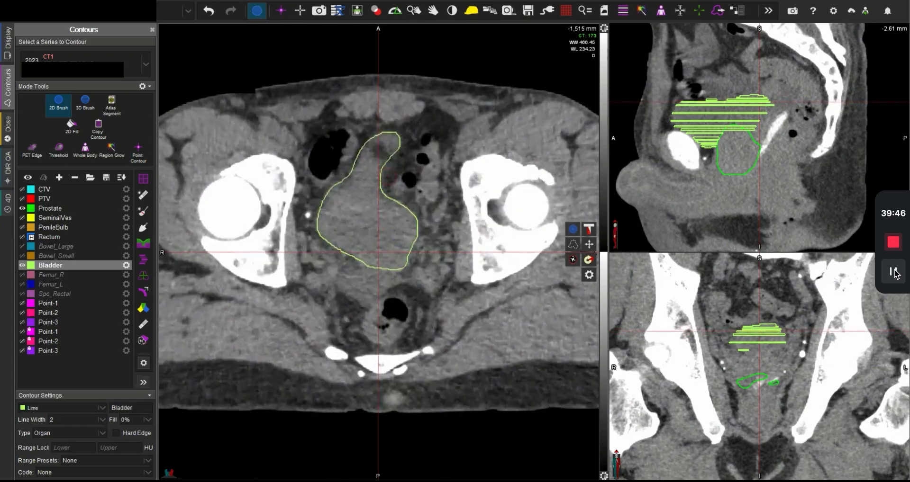
{"action": "middle_click", "coordinate": [369, 214]}
{"action": "key", "text": "i"}
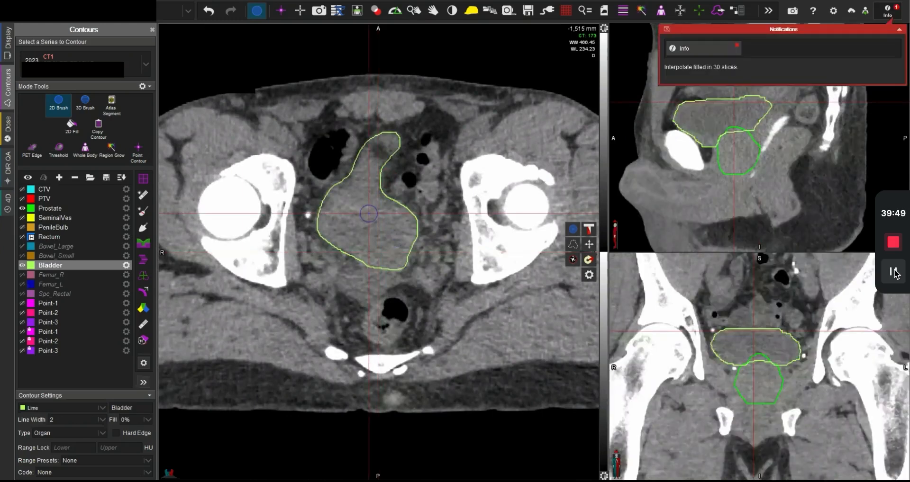
{"action": "key", "text": "Escape"}
Step: Review the interpolated Bladder, remove its overlap with the Prostate, and check their shared border on axial slices
{"action": "scroll", "coordinate": [374, 208], "scroll_direction": "up", "scroll_amount": 5}
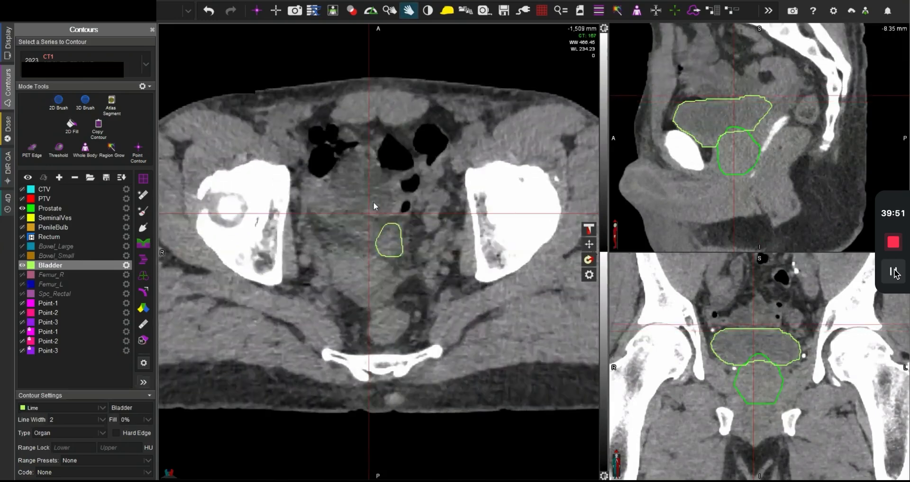
{"action": "scroll", "coordinate": [374, 211], "scroll_direction": "down", "scroll_amount": 20}
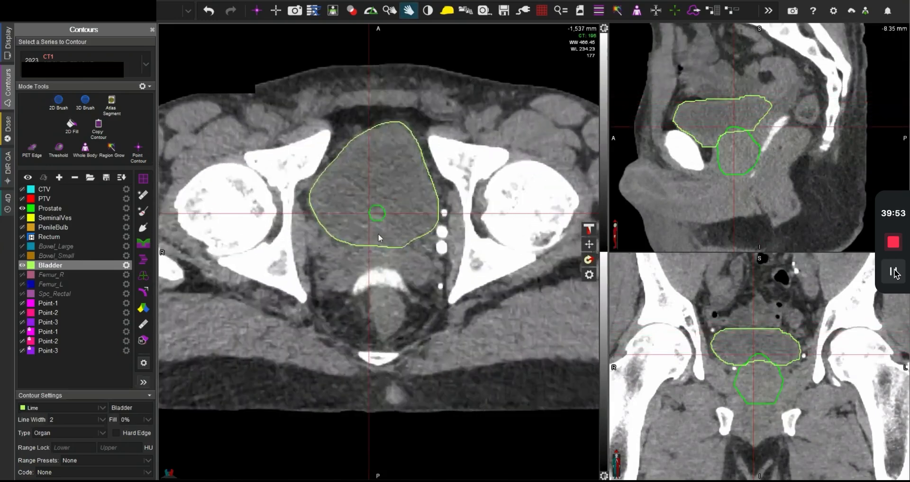
{"action": "scroll", "coordinate": [379, 238], "scroll_direction": "down", "scroll_amount": 3}
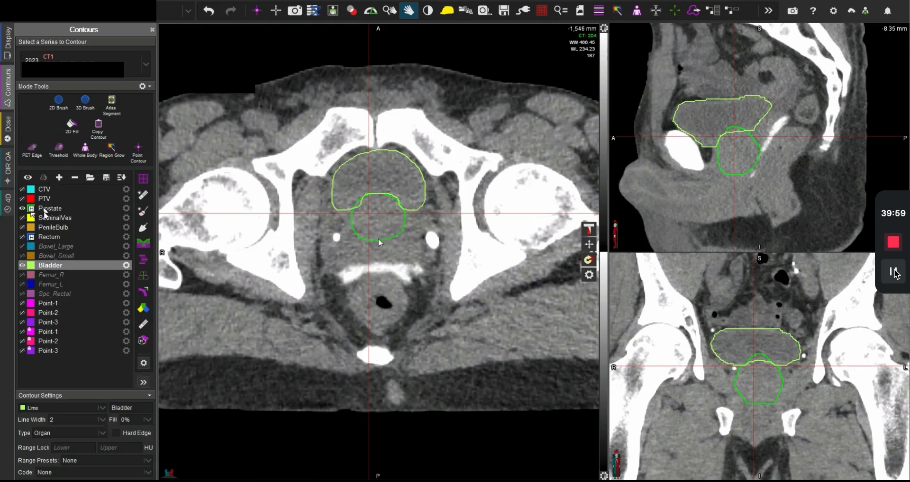
{"action": "mouse_move", "coordinate": [144, 341]}
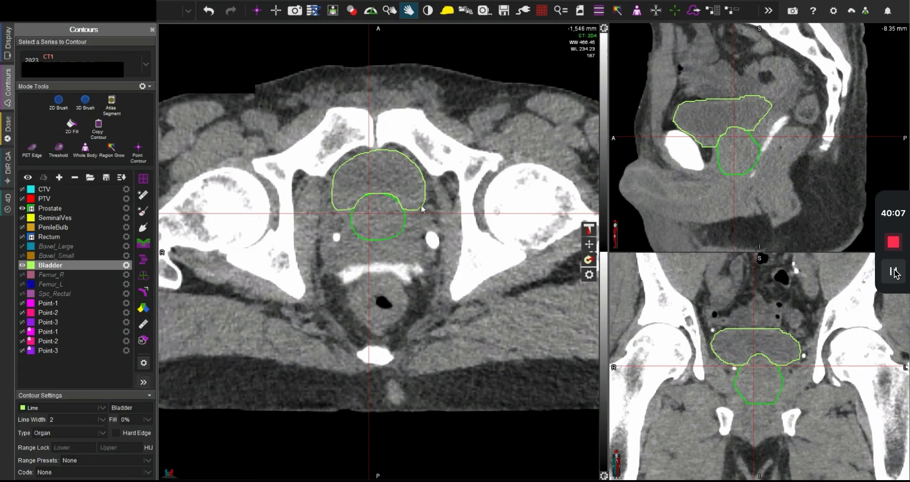
{"action": "scroll", "coordinate": [401, 202], "scroll_direction": "down", "scroll_amount": 8}
{"action": "scroll", "coordinate": [403, 207], "scroll_direction": "up", "scroll_amount": 8}
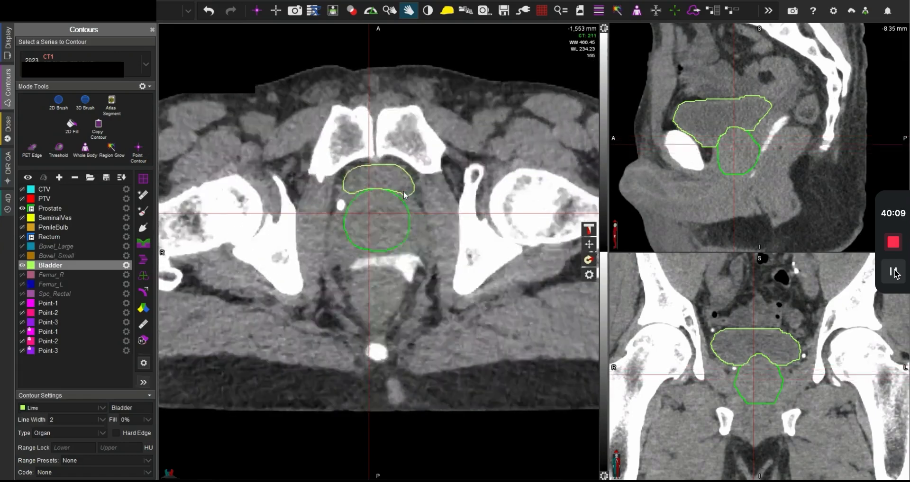
{"action": "scroll", "coordinate": [403, 191], "scroll_direction": "up", "scroll_amount": 9}
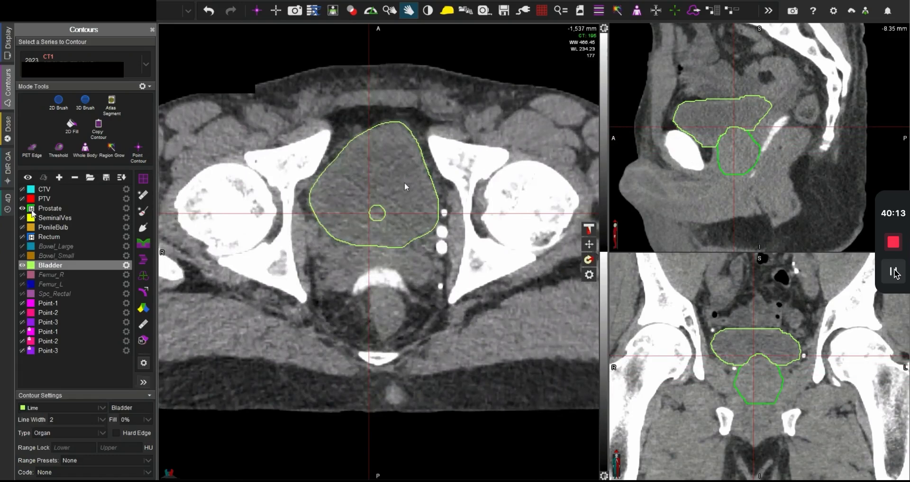
Step: Add a new contour structure named Urethra
{"action": "left_click", "coordinate": [58, 177]}
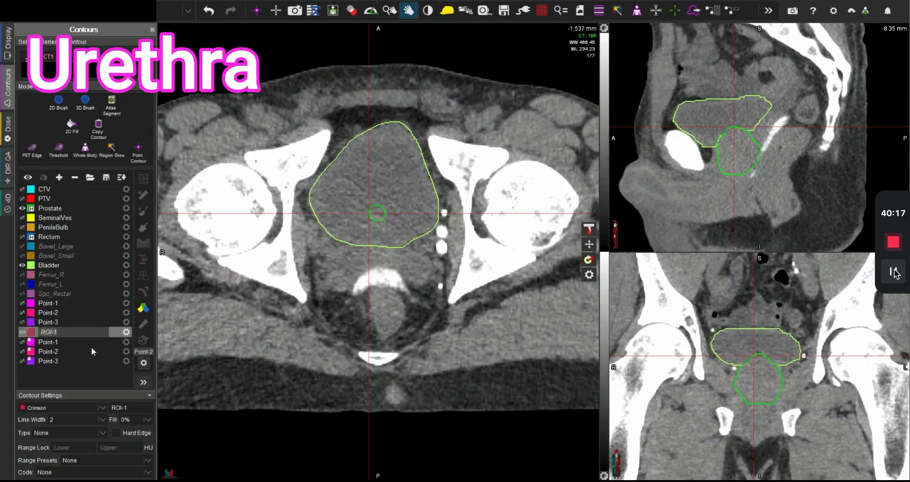
{"action": "type", "text": "Urethra"}
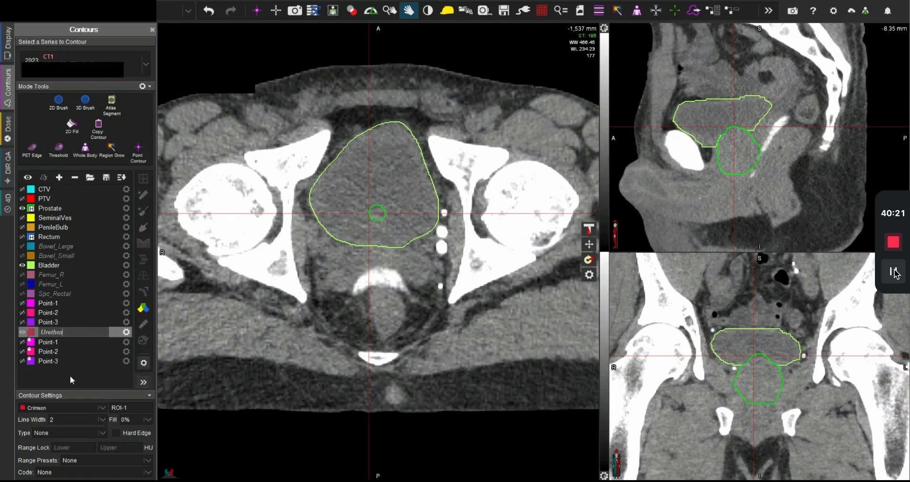
{"action": "key", "text": "Return"}
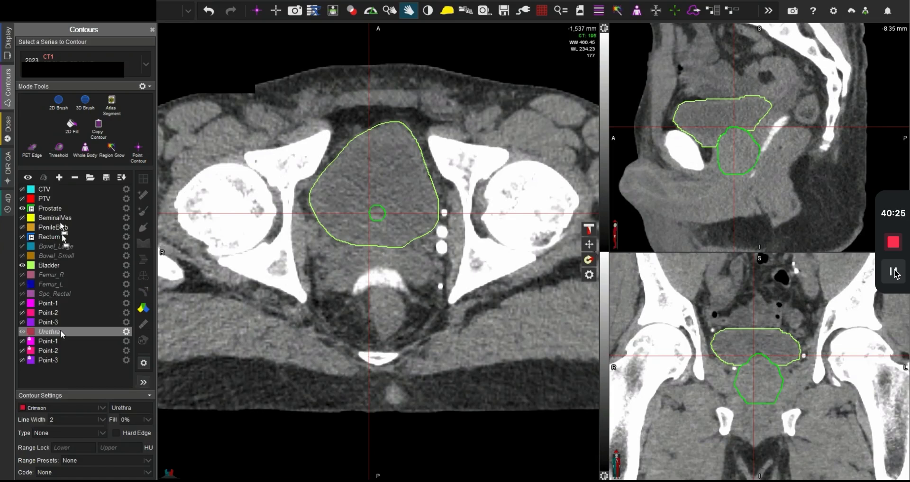
Step: Move Urethra directly below SeminalVes in the structure list and set its colour to Violet
{"action": "left_click_drag", "start_coordinate": [62, 235], "coordinate": [59, 225]}
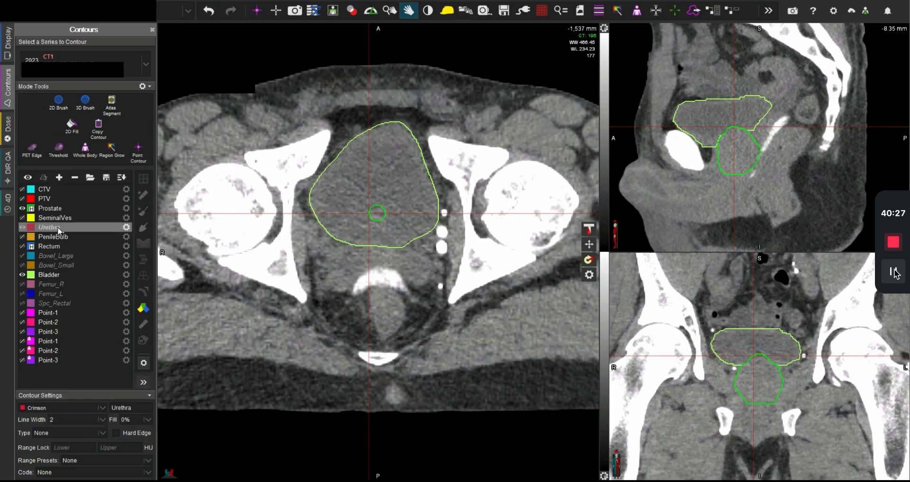
{"action": "left_click", "coordinate": [60, 408]}
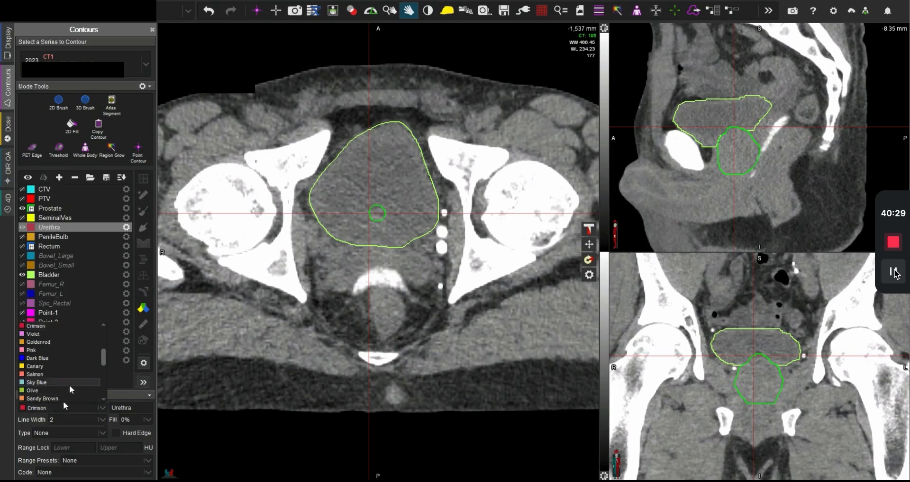
{"action": "scroll", "coordinate": [70, 389], "scroll_direction": "up", "scroll_amount": 2}
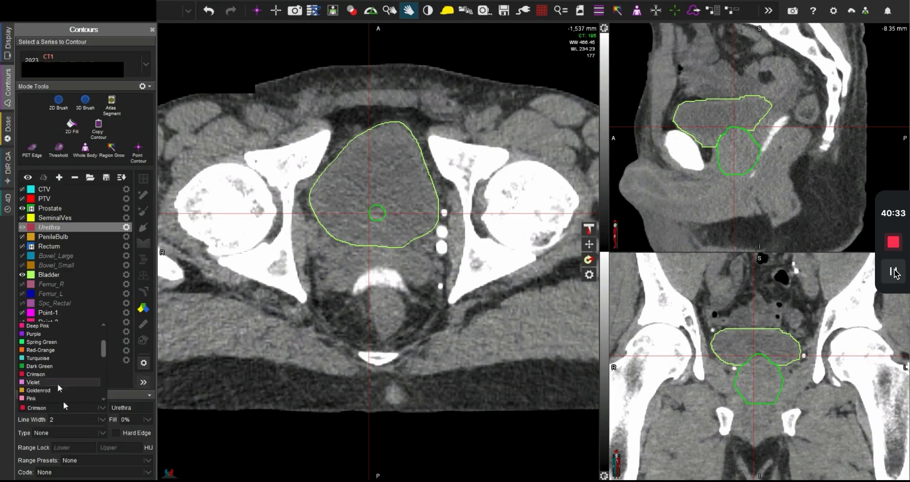
{"action": "left_click", "coordinate": [58, 383]}
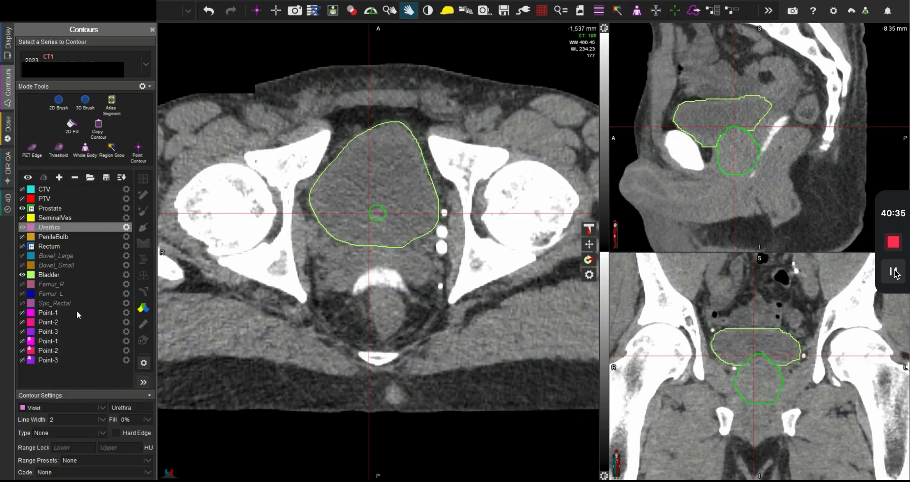
Step: Centre the crosshair on the prostate at the -1,537 mm slice and activate the 2D brush for the Urethra
{"action": "left_click", "coordinate": [378, 212]}
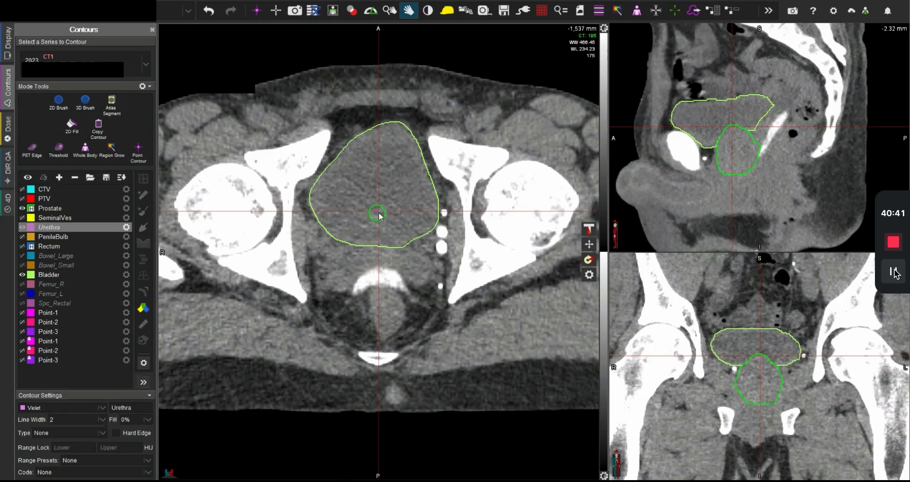
{"action": "key", "text": "b"}
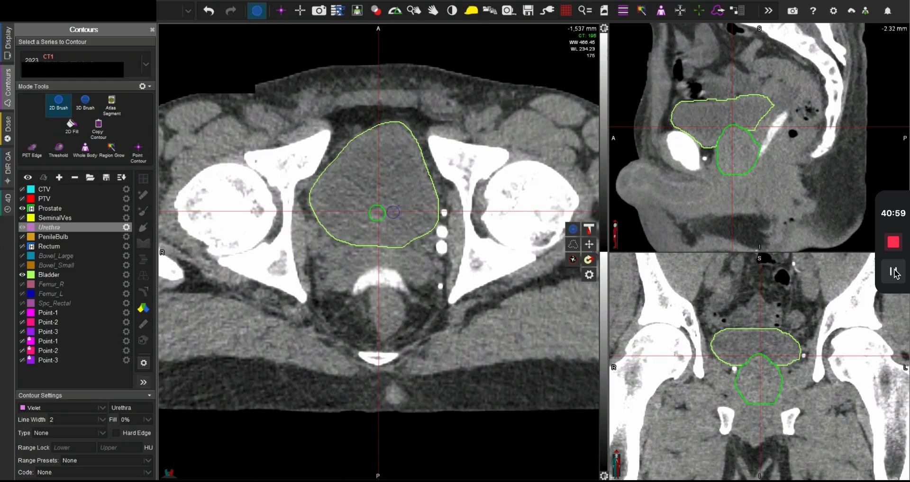
Step: Switch the displayed images from the planning CT to the registered MRI
{"action": "key", "text": "f"}
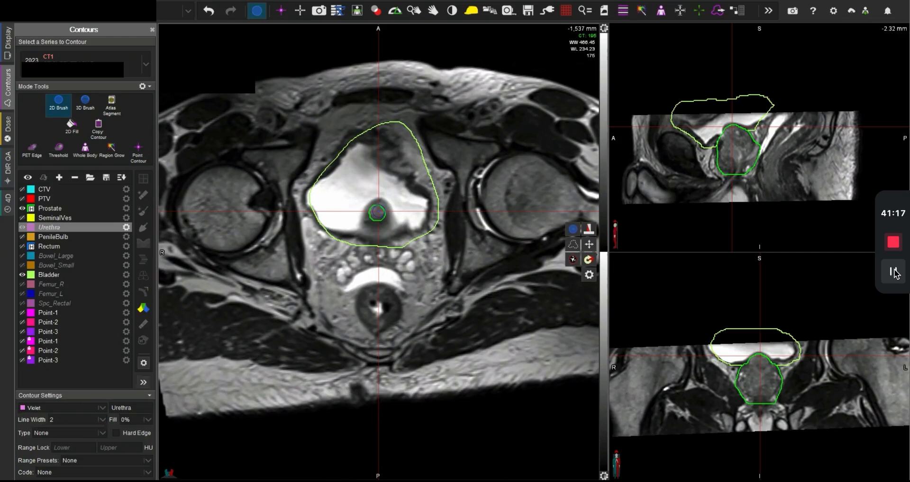
{"action": "scroll", "coordinate": [378, 212], "scroll_direction": "down", "scroll_amount": 5}
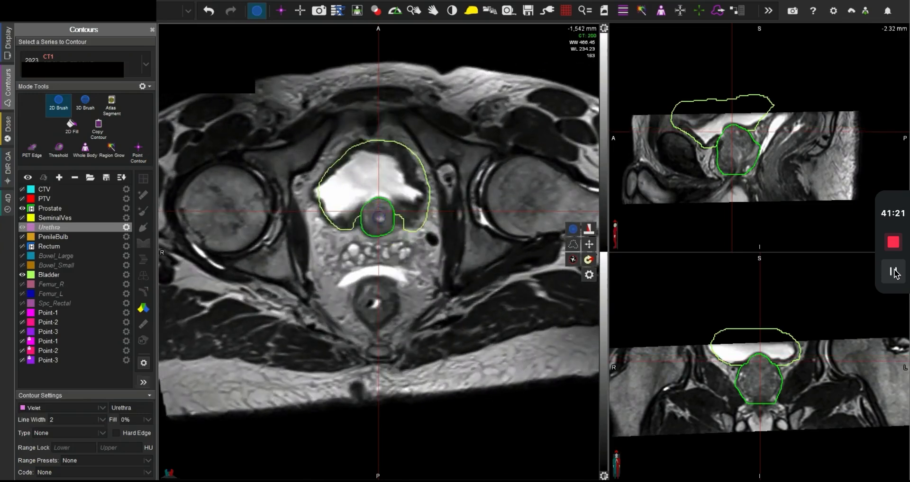
{"action": "left_click", "coordinate": [380, 218]}
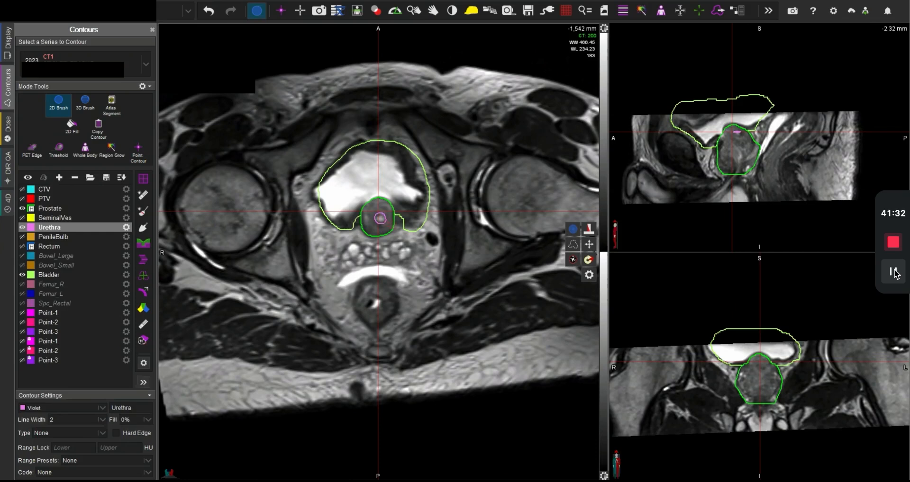
{"action": "key", "text": "a"}
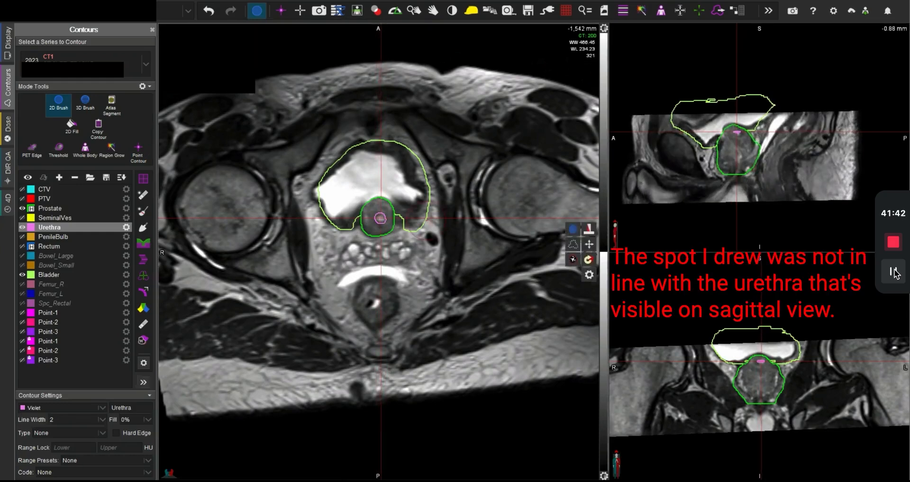
{"action": "left_click_drag", "start_coordinate": [408, 219], "coordinate": [378, 217]}
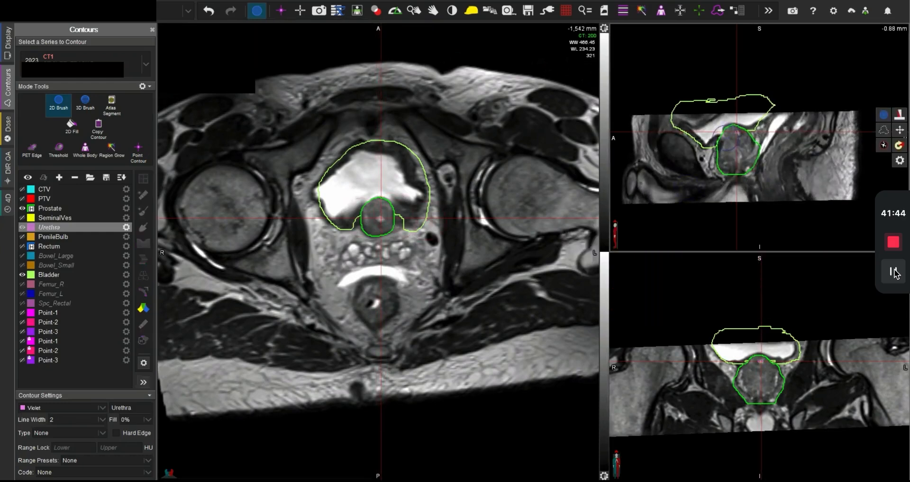
Step: Show the PenileBulb contour and paint a small Urethra spot just anterior to it on the -1,590 mm slice
{"action": "left_click_drag", "start_coordinate": [736, 132], "coordinate": [728, 179]}
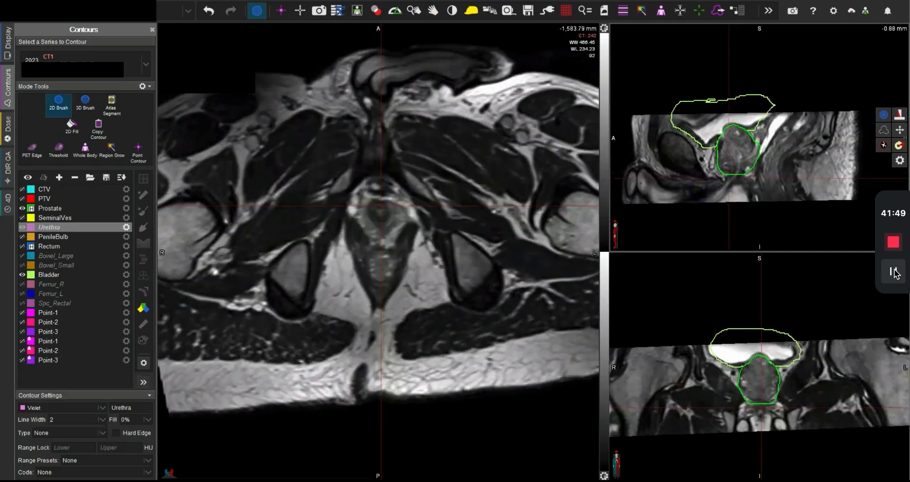
{"action": "left_click", "coordinate": [22, 237]}
{"action": "left_click", "coordinate": [737, 169]}
{"action": "scroll", "coordinate": [405, 226], "scroll_direction": "down", "scroll_amount": 6}
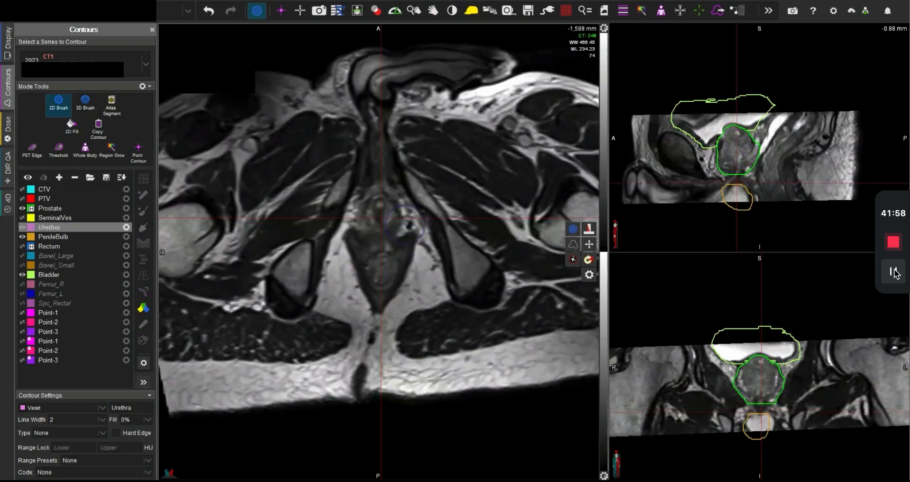
{"action": "scroll", "coordinate": [405, 226], "scroll_direction": "down", "scroll_amount": 1}
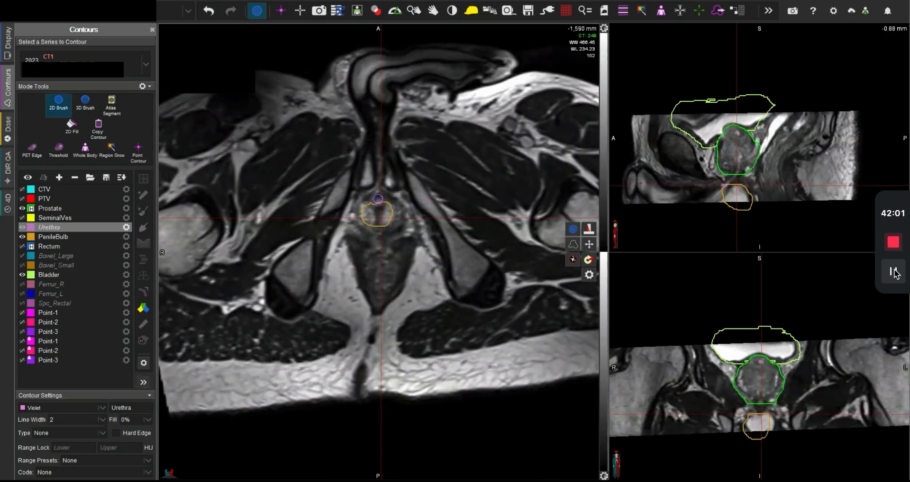
{"action": "left_click", "coordinate": [378, 198]}
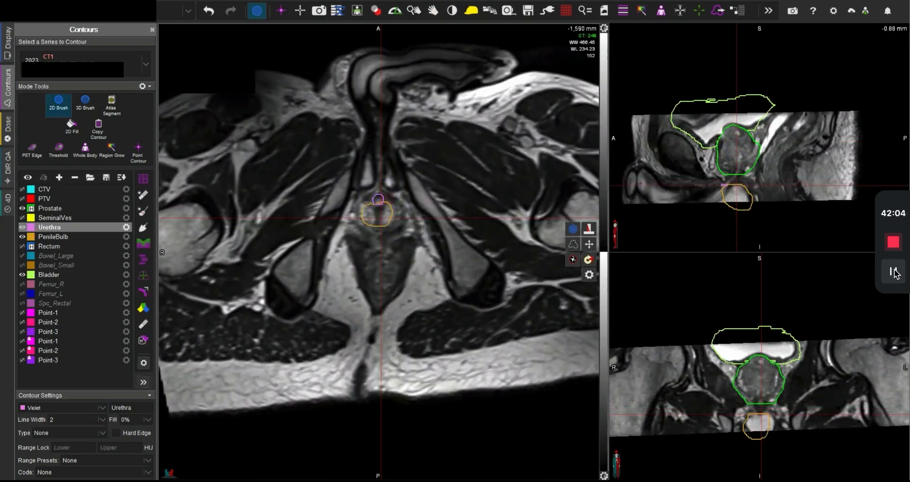
Step: Paint small Urethra spots on the slices around -1,590 mm, from below -1,592 mm up to -1,588 mm
{"action": "scroll", "coordinate": [392, 200], "scroll_direction": "down", "scroll_amount": 1}
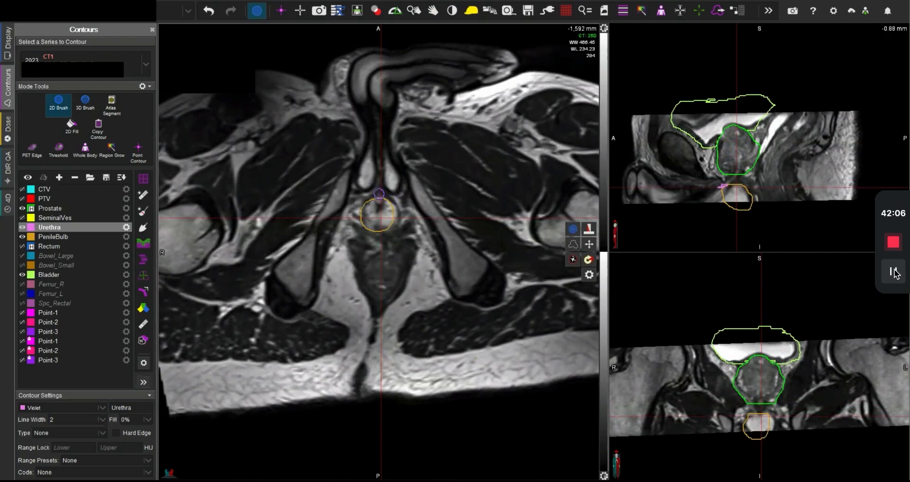
{"action": "scroll", "coordinate": [379, 193], "scroll_direction": "down", "scroll_amount": 2}
{"action": "left_click", "coordinate": [379, 190]}
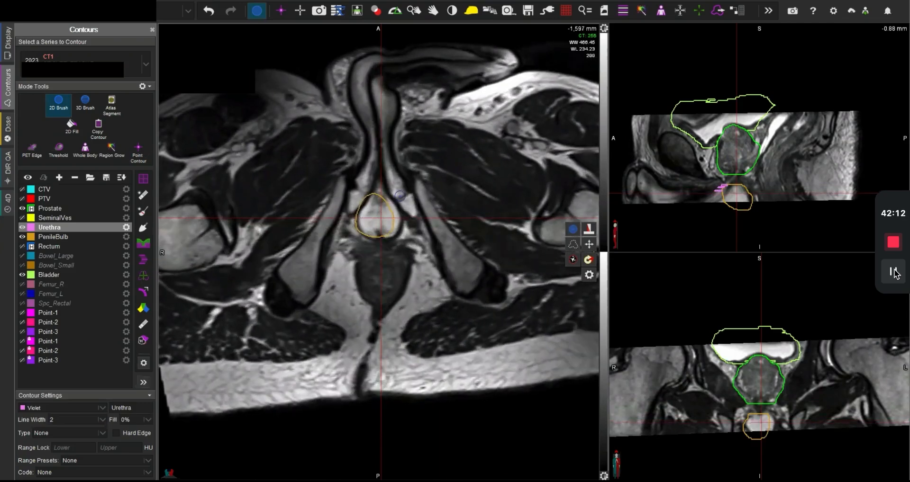
{"action": "scroll", "coordinate": [379, 191], "scroll_direction": "up", "scroll_amount": 3}
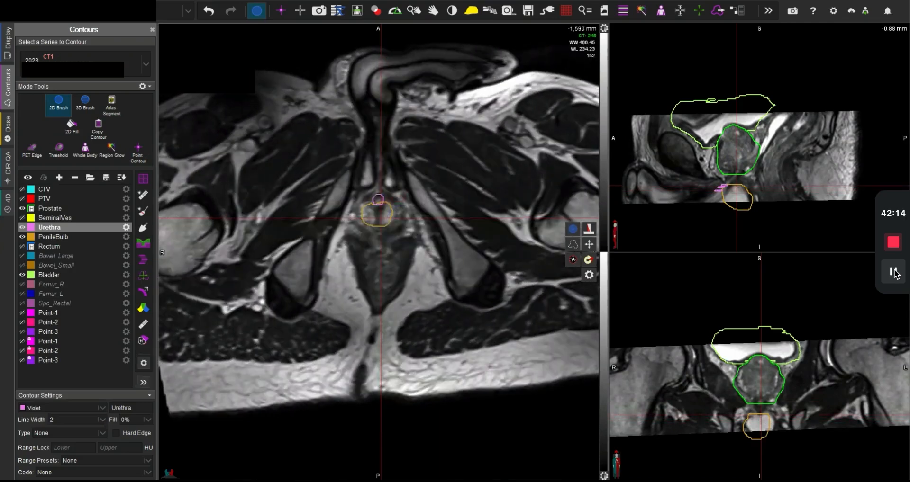
{"action": "left_click", "coordinate": [380, 204]}
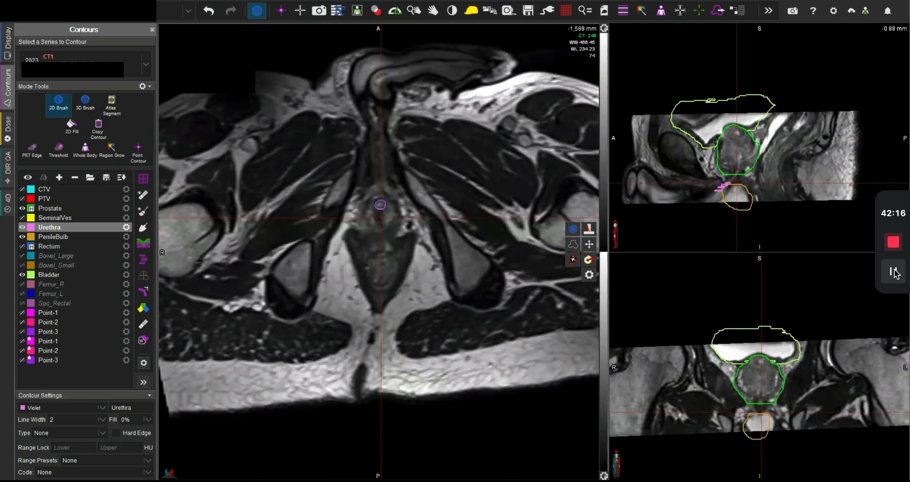
Step: Continue painting the Urethra upward from above the penile bulb to the prostate apex at the -1,577 mm slice
{"action": "scroll", "coordinate": [380, 205], "scroll_direction": "up", "scroll_amount": 2}
{"action": "left_click", "coordinate": [379, 211]}
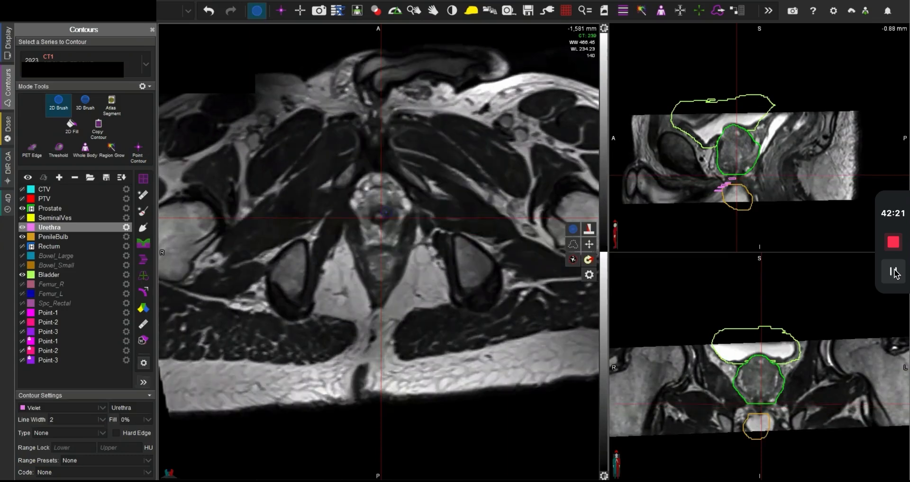
{"action": "scroll", "coordinate": [379, 213], "scroll_direction": "up", "scroll_amount": 2}
{"action": "scroll", "coordinate": [378, 217], "scroll_direction": "up", "scroll_amount": 2}
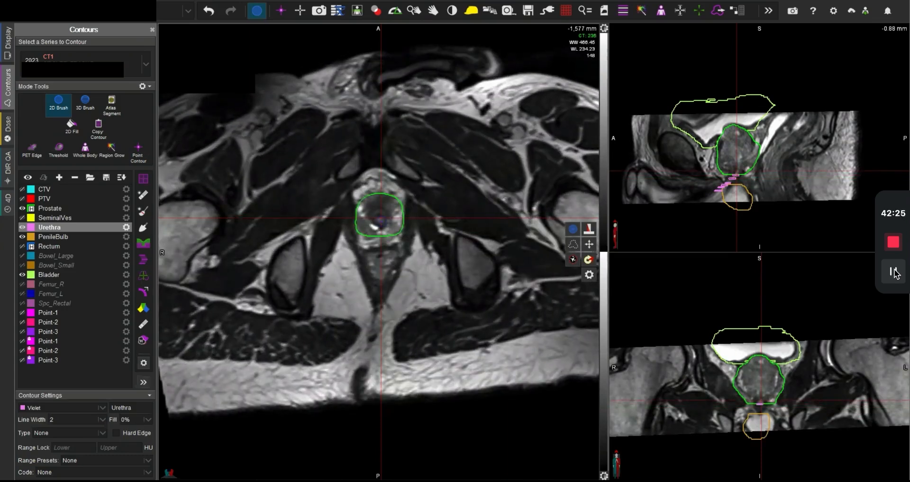
{"action": "left_click", "coordinate": [379, 219]}
Step: Paint central Urethra spots inside the lower prostate between the -1,574 mm and -1,570 mm slices
{"action": "scroll", "coordinate": [380, 220], "scroll_direction": "up", "scroll_amount": 2}
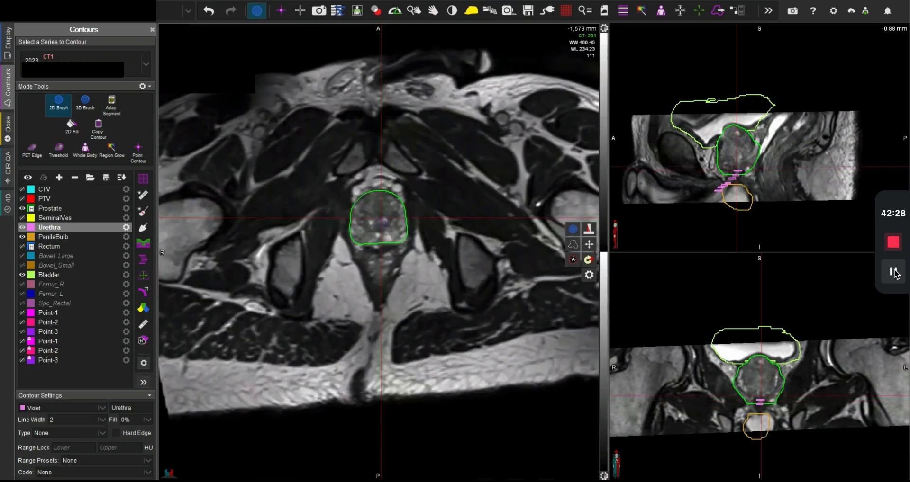
{"action": "scroll", "coordinate": [379, 219], "scroll_direction": "down", "scroll_amount": 1}
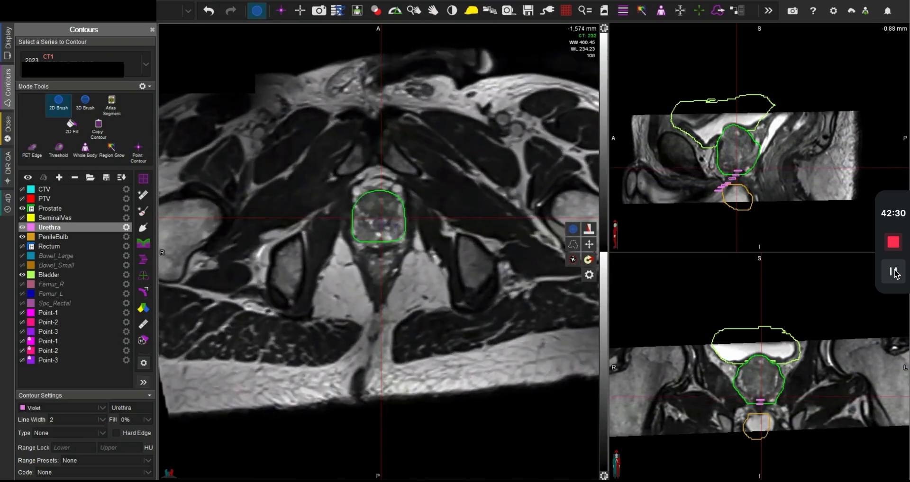
{"action": "left_click", "coordinate": [378, 222]}
{"action": "left_click", "coordinate": [379, 223]}
{"action": "scroll", "coordinate": [386, 223], "scroll_direction": "up", "scroll_amount": 1}
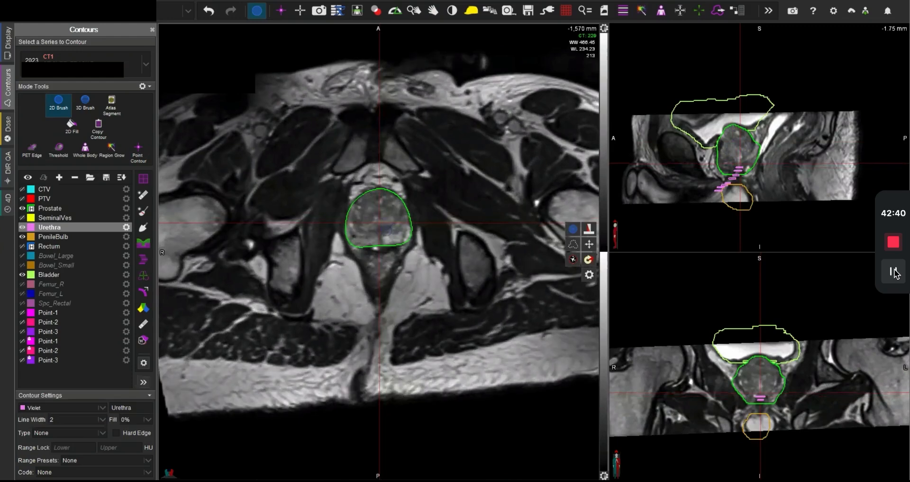
{"action": "left_click", "coordinate": [378, 227]}
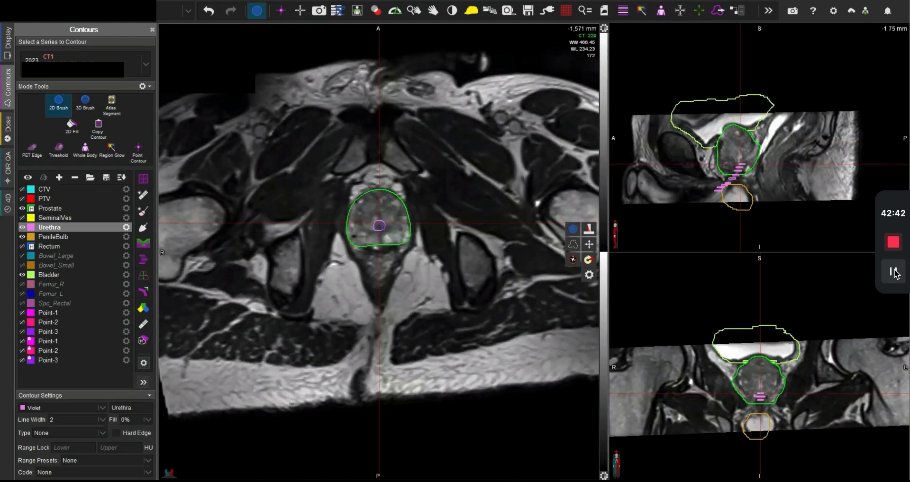
Step: Paint the Urethra at the -1,569 mm slice and adjust its contours down to -1,574 mm further anteriorly
{"action": "scroll", "coordinate": [379, 223], "scroll_direction": "up", "scroll_amount": 1}
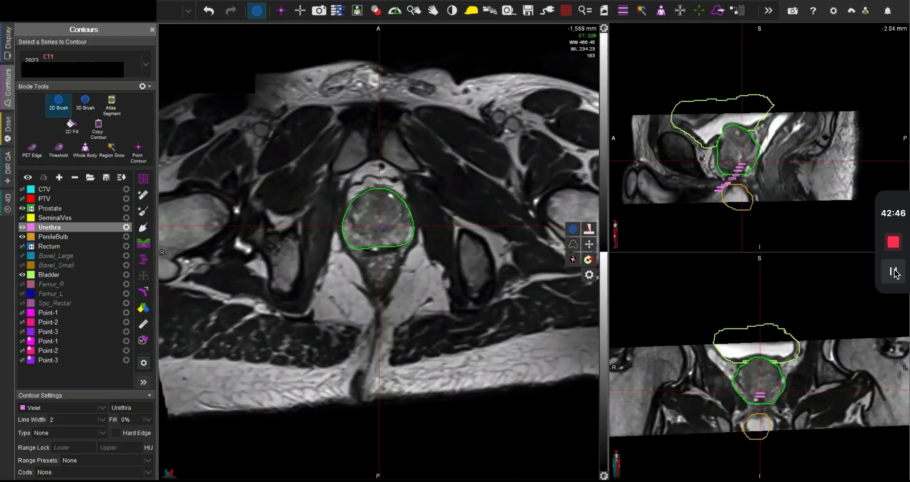
{"action": "left_click", "coordinate": [379, 221]}
{"action": "scroll", "coordinate": [379, 221], "scroll_direction": "down", "scroll_amount": 1}
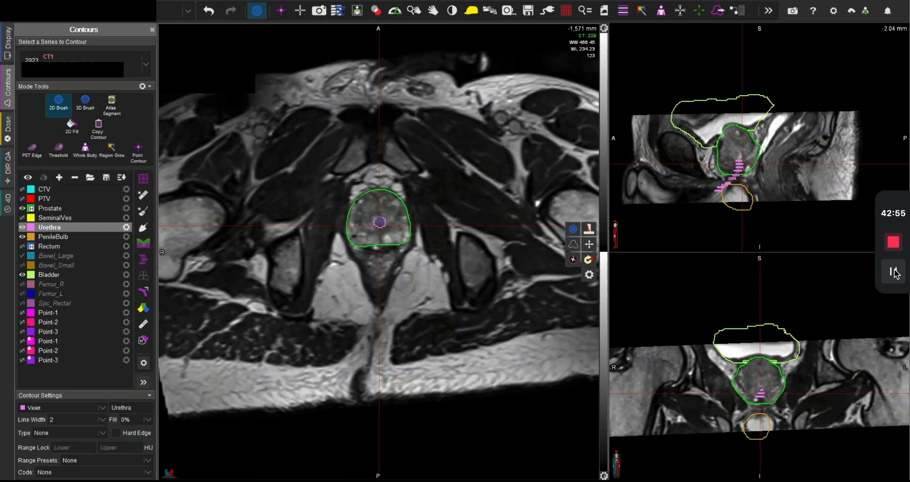
{"action": "left_click_drag", "start_coordinate": [379, 219], "coordinate": [380, 216]}
{"action": "key", "text": "Up"}
{"action": "key", "text": "Up"}
{"action": "key", "text": "Down"}
{"action": "key", "text": "Down"}
{"action": "key", "text": "Down"}
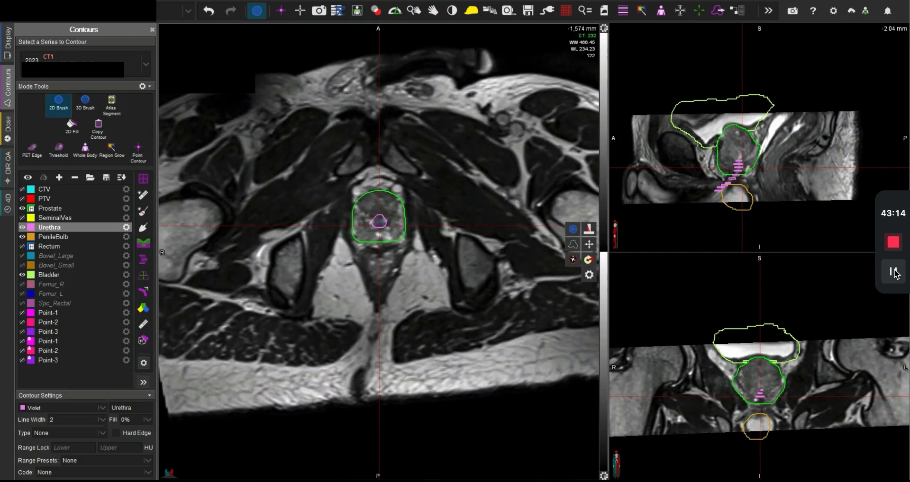
Step: Fill in and refine the Urethra contour on the slices from -1,570 mm to -1,568 mm
{"action": "scroll", "coordinate": [379, 221], "scroll_direction": "up", "scroll_amount": 1}
{"action": "scroll", "coordinate": [379, 221], "scroll_direction": "up", "scroll_amount": 1}
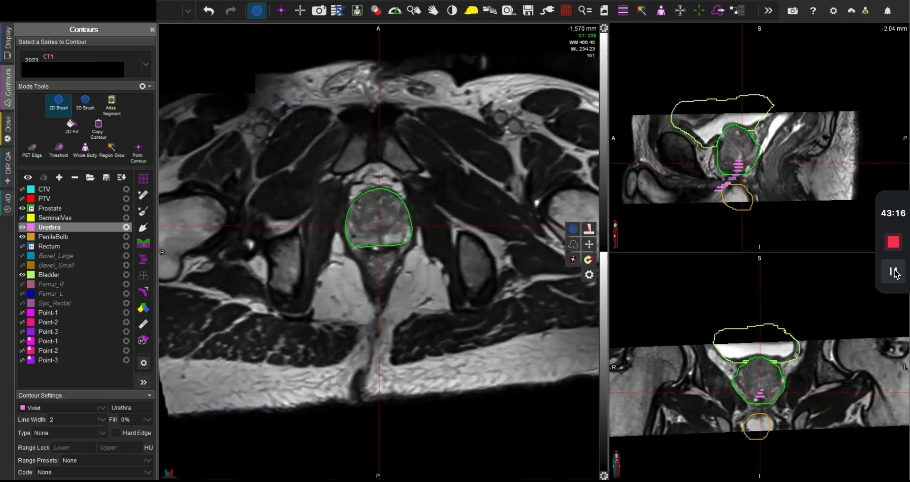
{"action": "left_click", "coordinate": [378, 220]}
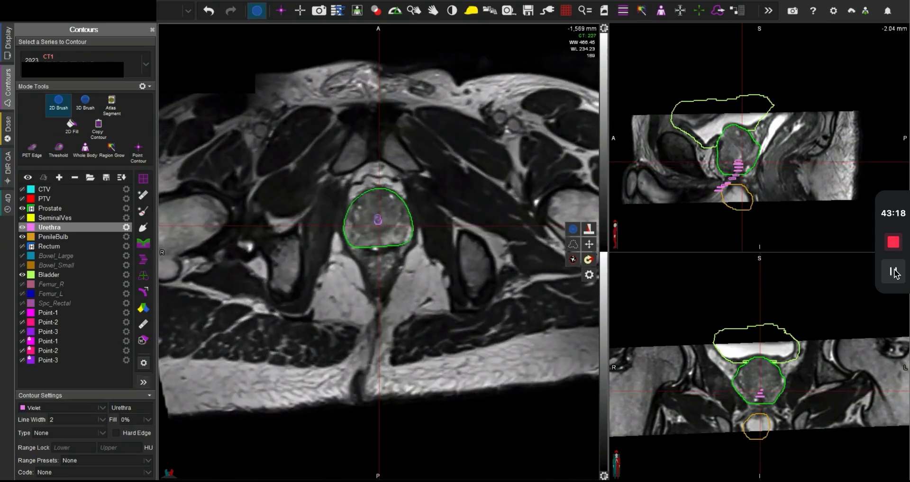
{"action": "left_click", "coordinate": [378, 218]}
{"action": "scroll", "coordinate": [379, 219], "scroll_direction": "up", "scroll_amount": 1}
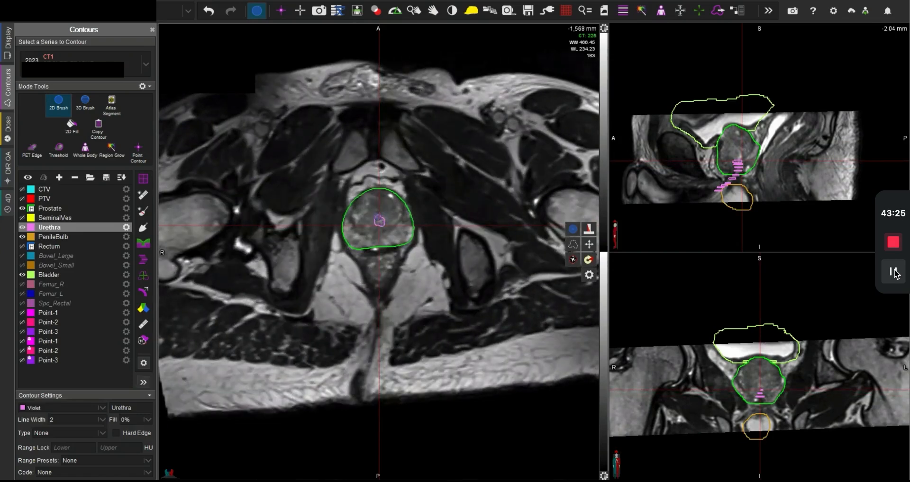
{"action": "left_click", "coordinate": [379, 220]}
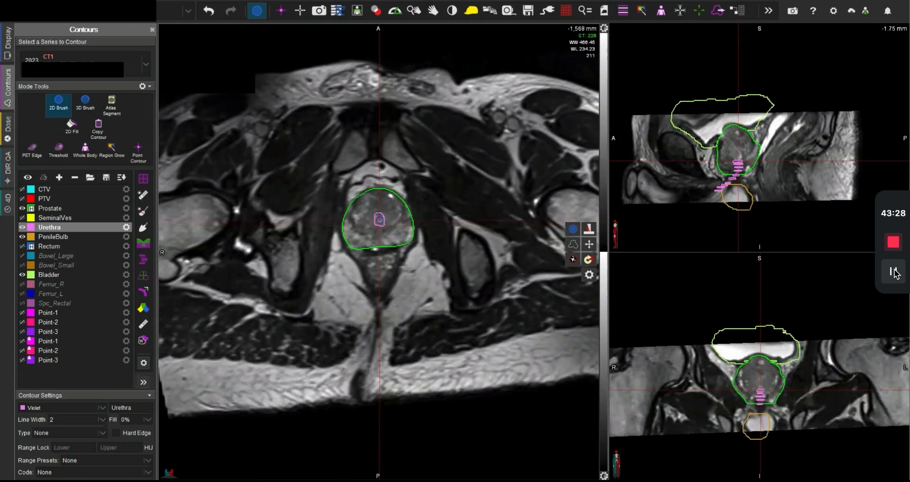
Step: Paint the Urethra through the centre of the mid-prostate from above -1,568 mm to the -1,557 mm slice
{"action": "key", "text": "plus"}
{"action": "scroll", "coordinate": [379, 253], "scroll_direction": "up", "scroll_amount": 2}
{"action": "left_click_drag", "start_coordinate": [379, 255], "coordinate": [383, 250]}
{"action": "scroll", "coordinate": [379, 253], "scroll_direction": "up", "scroll_amount": 2}
{"action": "scroll", "coordinate": [378, 260], "scroll_direction": "up", "scroll_amount": 2}
{"action": "scroll", "coordinate": [379, 258], "scroll_direction": "up", "scroll_amount": 2}
{"action": "scroll", "coordinate": [380, 259], "scroll_direction": "up", "scroll_amount": 2}
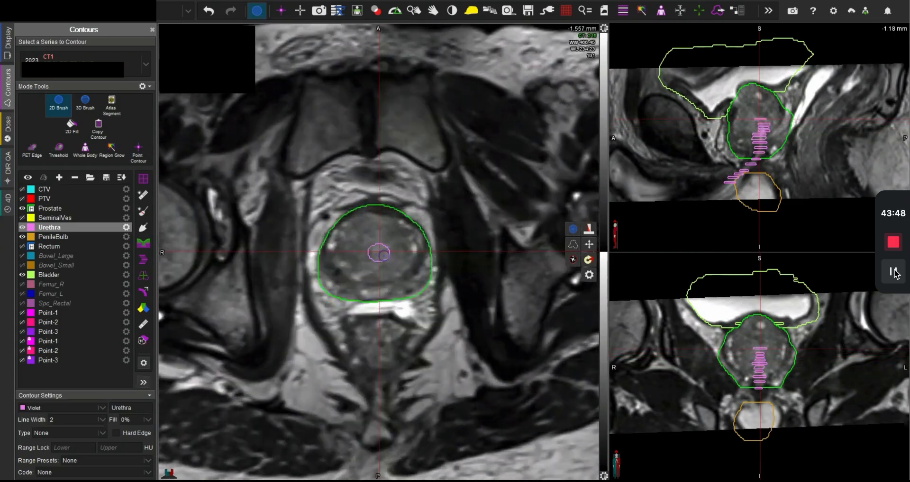
Step: Paint the Urethra further anteriorly in the upper prostate on the slices from -1,555 mm to -1,552 mm
{"action": "scroll", "coordinate": [384, 256], "scroll_direction": "up", "scroll_amount": 2}
{"action": "scroll", "coordinate": [384, 255], "scroll_direction": "up", "scroll_amount": 7}
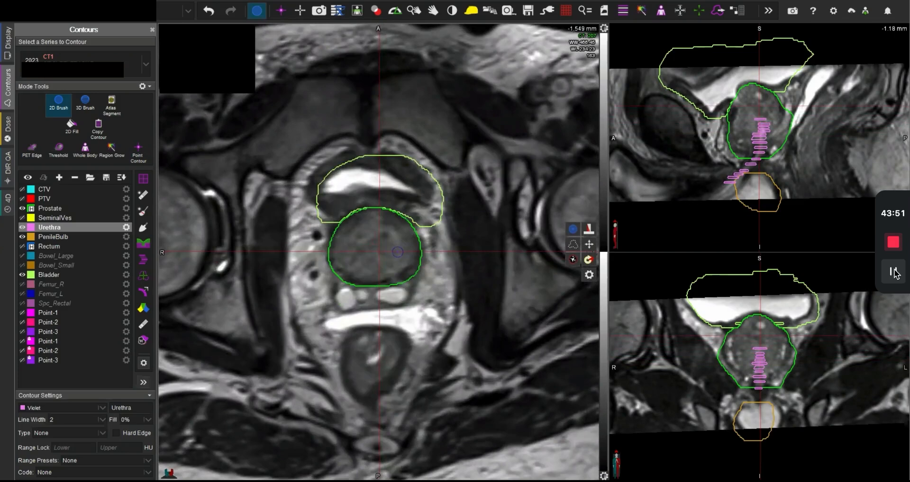
{"action": "scroll", "coordinate": [397, 252], "scroll_direction": "down", "scroll_amount": 7}
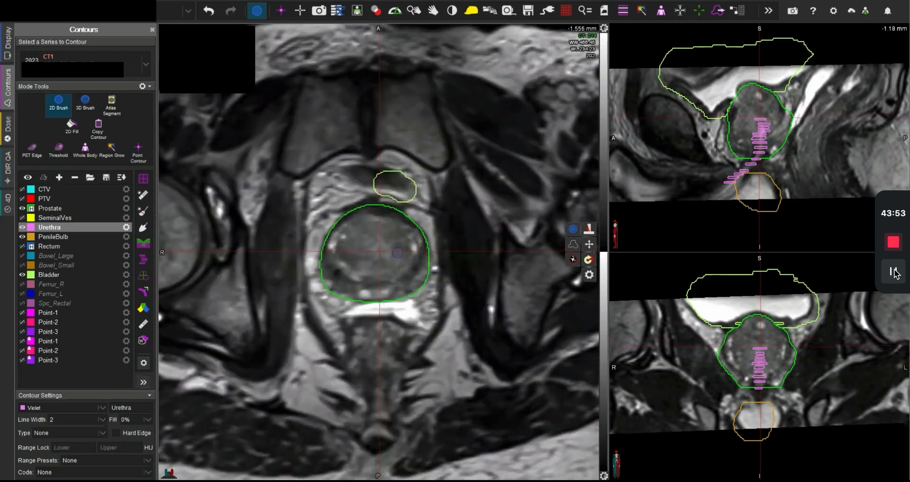
{"action": "scroll", "coordinate": [396, 253], "scroll_direction": "up", "scroll_amount": 3}
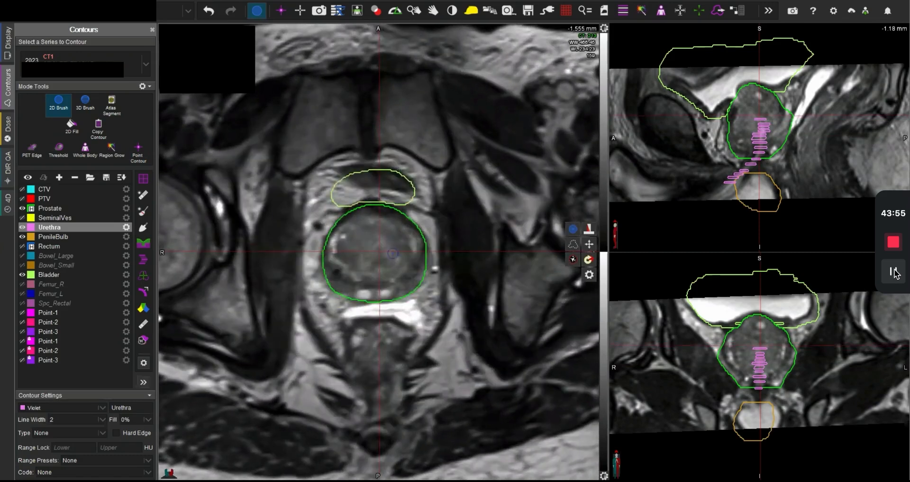
{"action": "left_click_drag", "start_coordinate": [379, 246], "coordinate": [381, 242]}
{"action": "scroll", "coordinate": [378, 240], "scroll_direction": "down", "scroll_amount": 2}
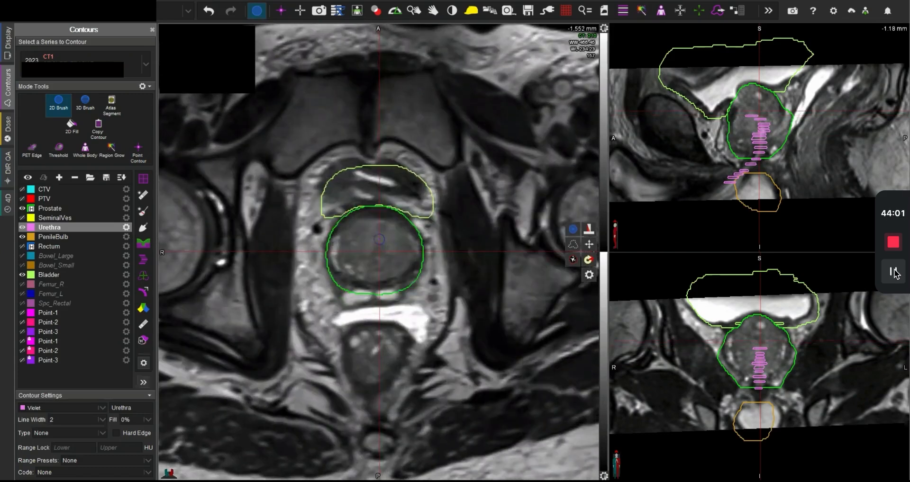
{"action": "scroll", "coordinate": [374, 235], "scroll_direction": "up", "scroll_amount": 6}
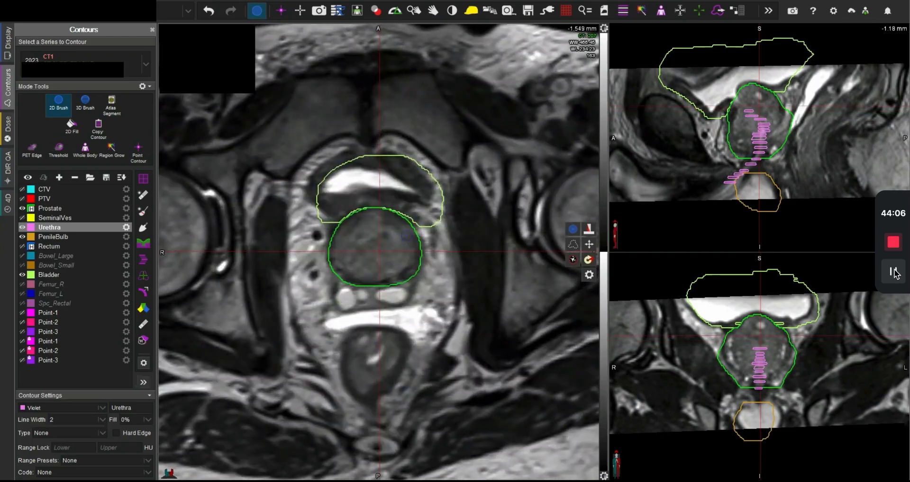
Step: Centre the crosshair on the bladder neck at the -1,545 mm slice and paint the Urethra across the Bladder–Prostate border
{"action": "scroll", "coordinate": [398, 239], "scroll_direction": "up", "scroll_amount": 6}
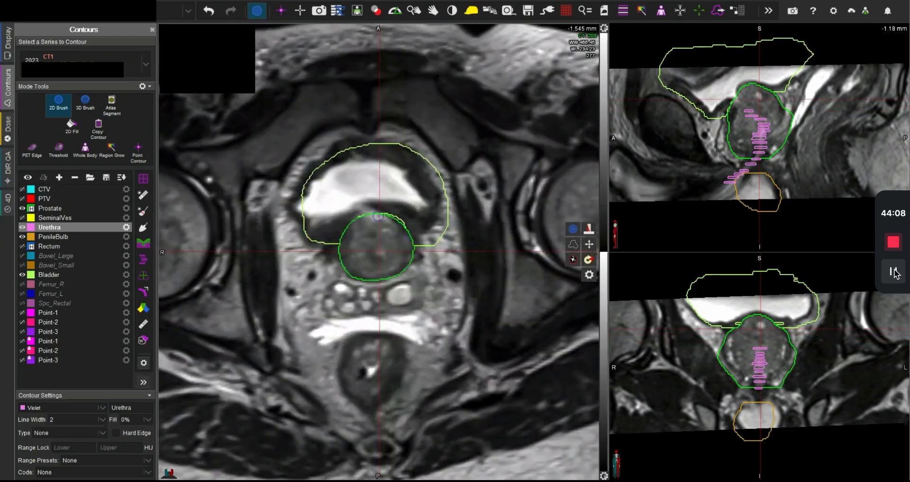
{"action": "middle_click", "coordinate": [364, 211]}
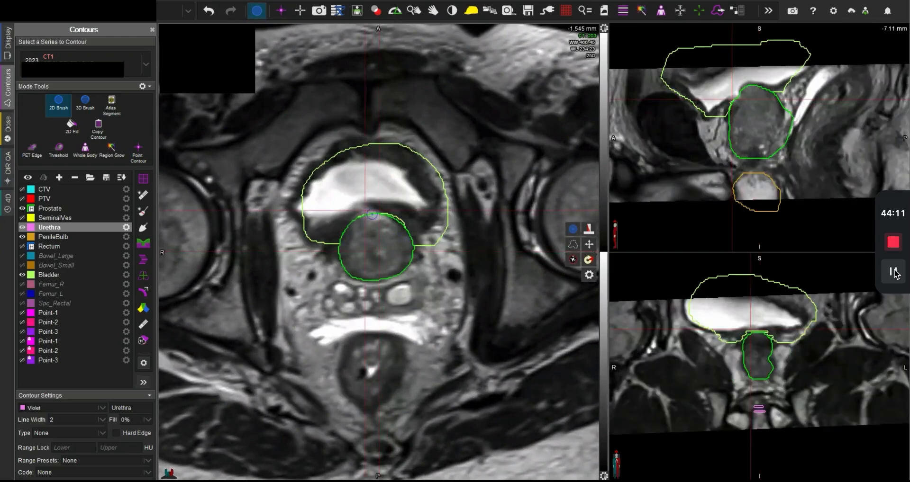
{"action": "middle_click", "coordinate": [372, 215]}
{"action": "mouse_move", "coordinate": [372, 215]}
{"action": "left_mouse_down"}
{"action": "mouse_move", "coordinate": [363, 209]}
{"action": "mouse_move", "coordinate": [367, 216]}
{"action": "left_mouse_up"}
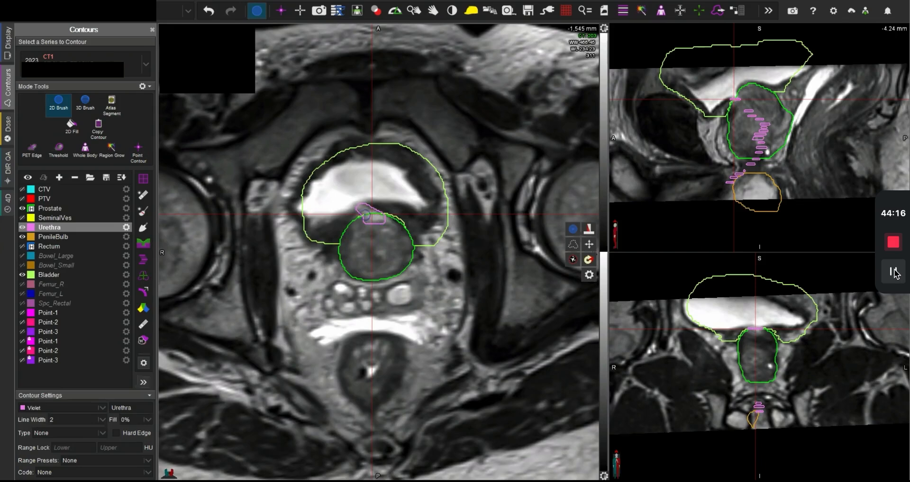
Step: Continue painting the Urethra just below the bladder neck around the -1,547 mm slice, following its path through the anterior prostate
{"action": "scroll", "coordinate": [362, 211], "scroll_direction": "down", "scroll_amount": 1}
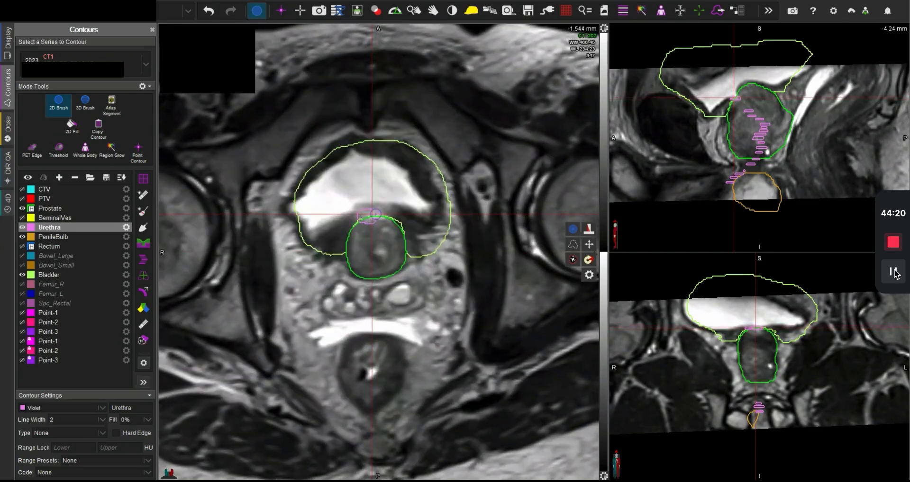
{"action": "scroll", "coordinate": [375, 216], "scroll_direction": "up", "scroll_amount": 3}
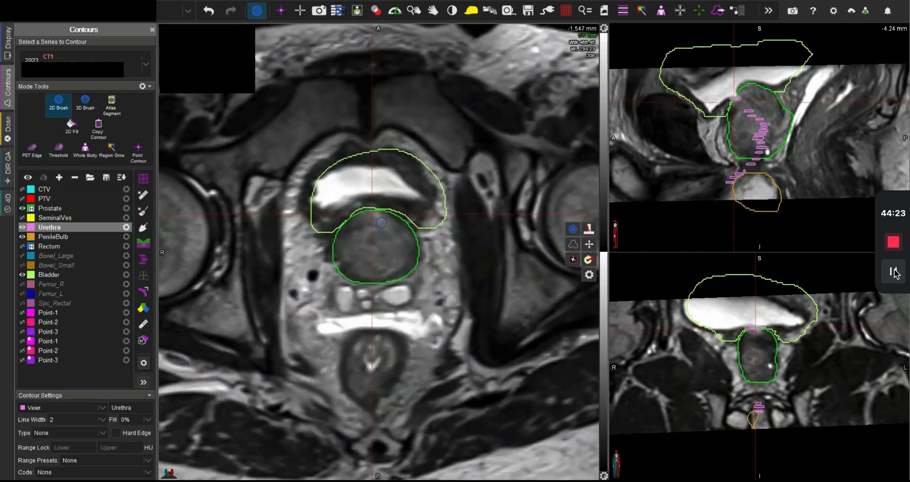
{"action": "left_click_drag", "start_coordinate": [381, 222], "coordinate": [379, 222]}
{"action": "scroll", "coordinate": [379, 220], "scroll_direction": "up", "scroll_amount": 2}
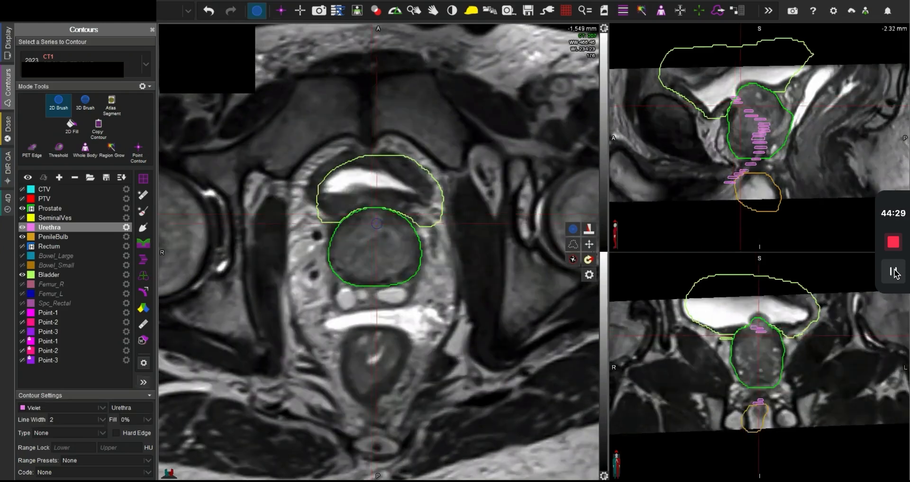
{"action": "scroll", "coordinate": [382, 229], "scroll_direction": "up", "scroll_amount": 3}
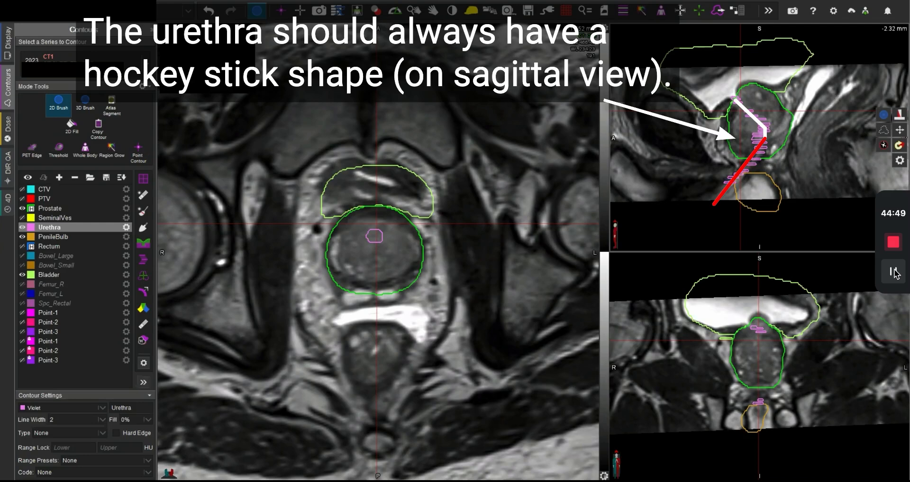
Step: Fill in the Urethra near the -1,566 mm slice and interpolate the contour across the unpainted slices
{"action": "left_click", "coordinate": [748, 116]}
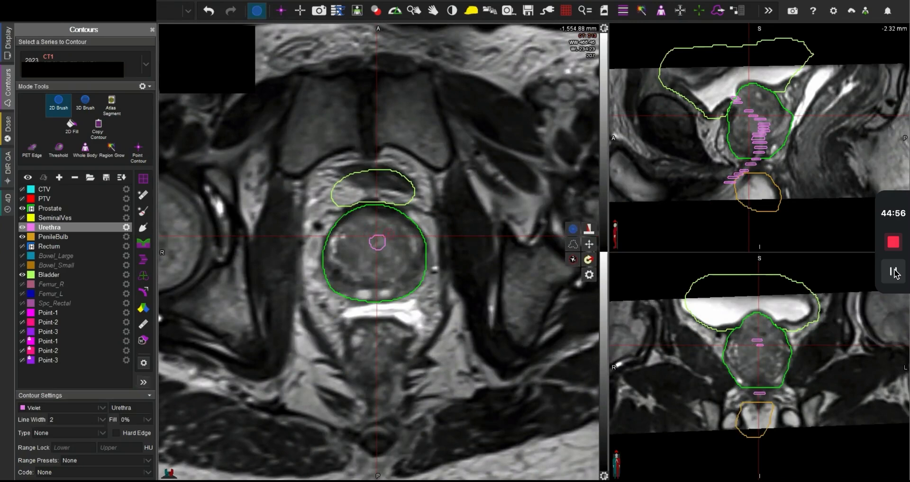
{"action": "scroll", "coordinate": [383, 255], "scroll_direction": "down", "scroll_amount": 11}
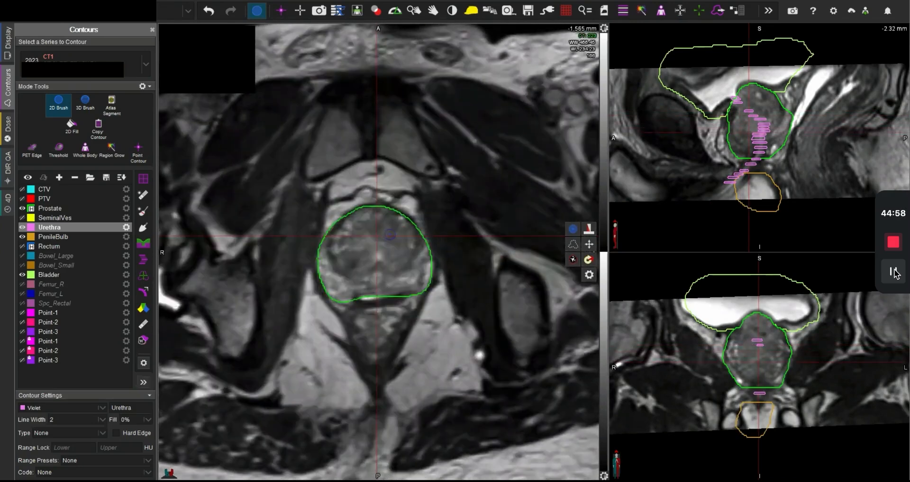
{"action": "left_click", "coordinate": [381, 256]}
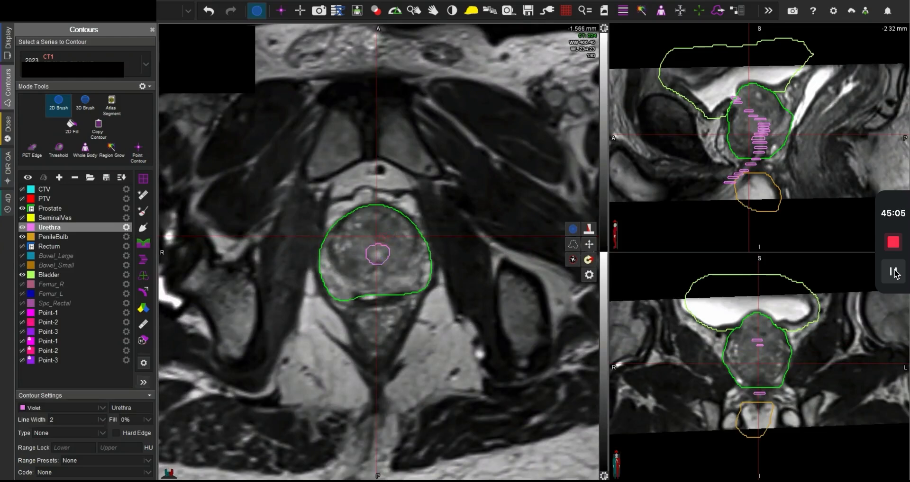
{"action": "scroll", "coordinate": [377, 251], "scroll_direction": "down", "scroll_amount": 3}
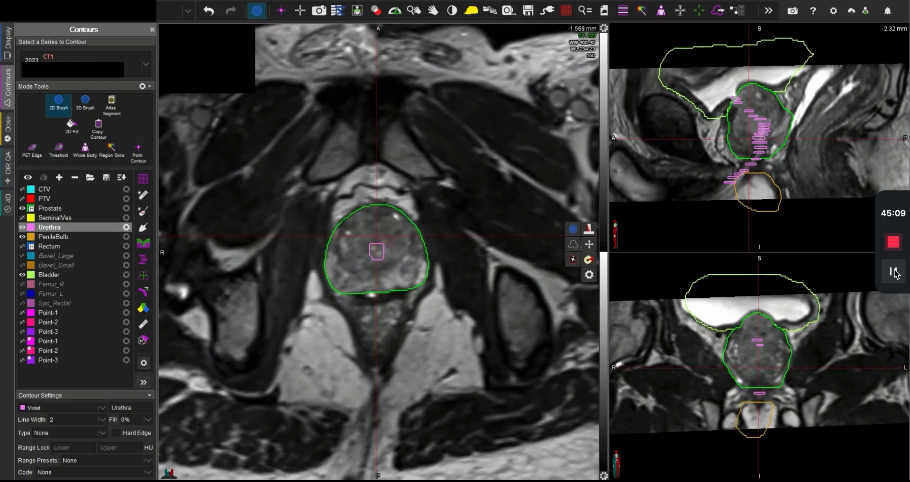
{"action": "scroll", "coordinate": [379, 251], "scroll_direction": "up", "scroll_amount": 1}
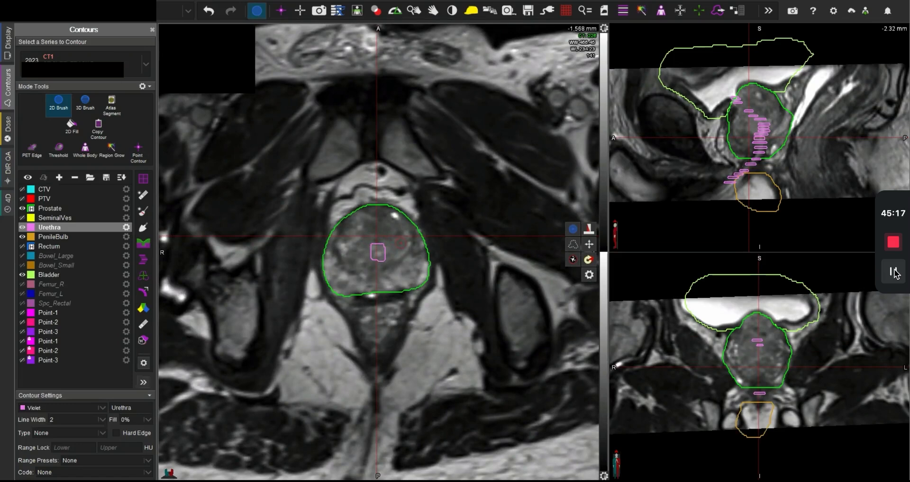
{"action": "key", "text": "i"}
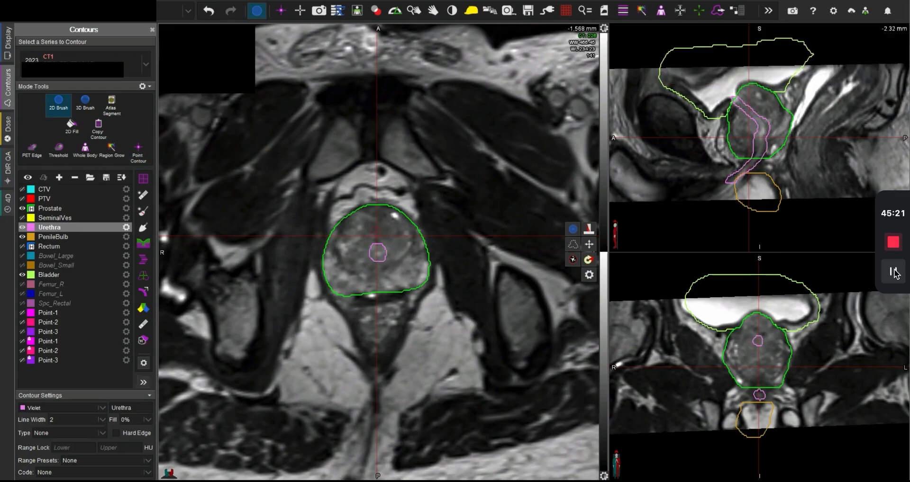
Step: Leave the brush and examine the interpolated Urethra's shape across the sagittal slices
{"action": "key", "text": "Escape"}
{"action": "scroll", "coordinate": [781, 150], "scroll_direction": "down", "scroll_amount": 8}
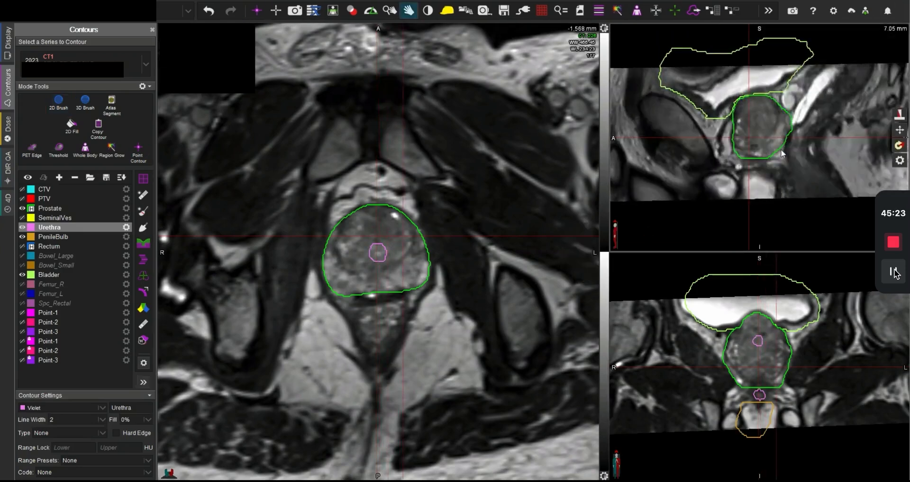
{"action": "scroll", "coordinate": [781, 151], "scroll_direction": "up", "scroll_amount": 6}
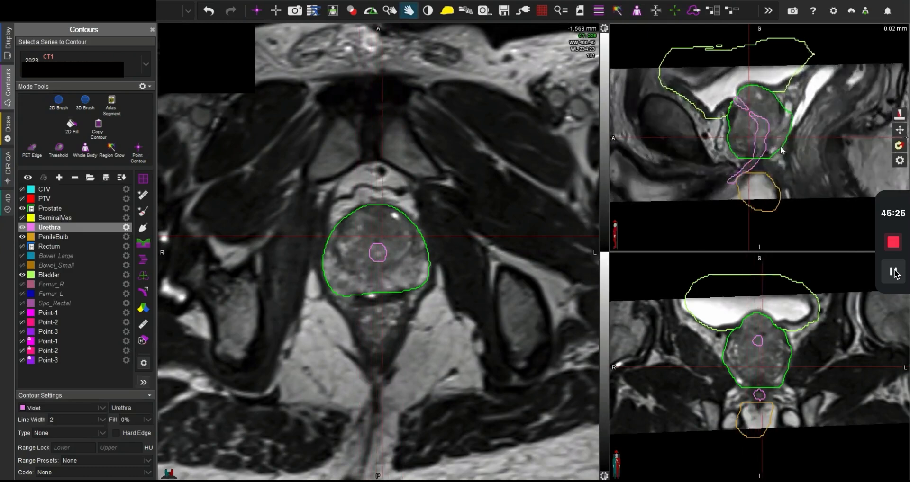
{"action": "scroll", "coordinate": [781, 150], "scroll_direction": "up", "scroll_amount": 2}
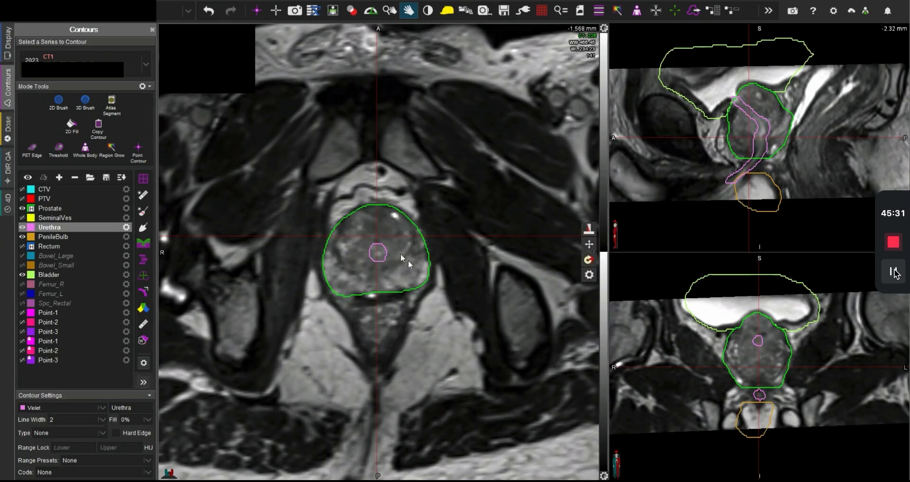
Step: Hide the MRI overlay and check the Urethra contour on the CT slices through the prostate
{"action": "key", "text": "f"}
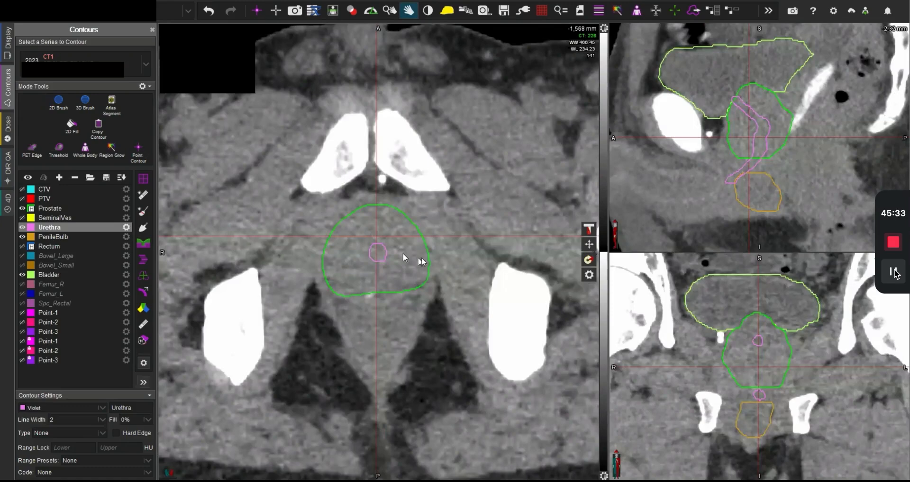
{"action": "scroll", "coordinate": [402, 252], "scroll_direction": "up", "scroll_amount": 15}
{"action": "scroll", "coordinate": [419, 259], "scroll_direction": "up", "scroll_amount": 10}
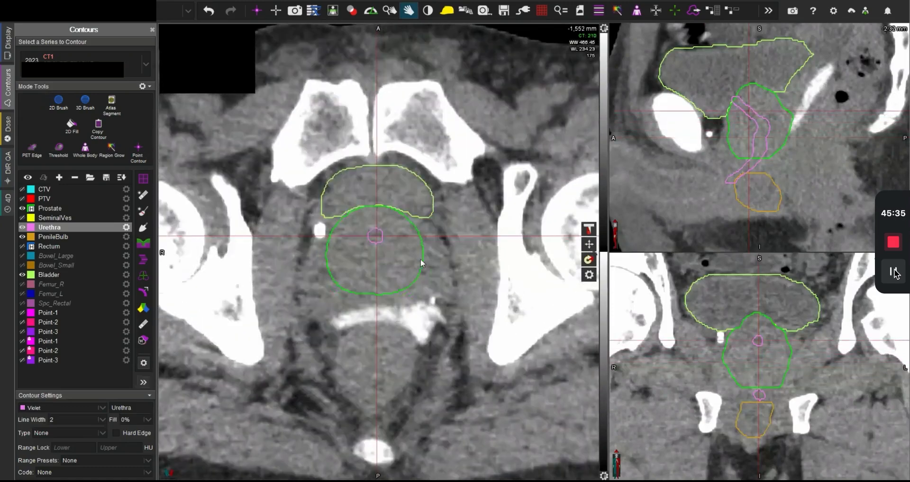
{"action": "scroll", "coordinate": [422, 263], "scroll_direction": "down", "scroll_amount": 12}
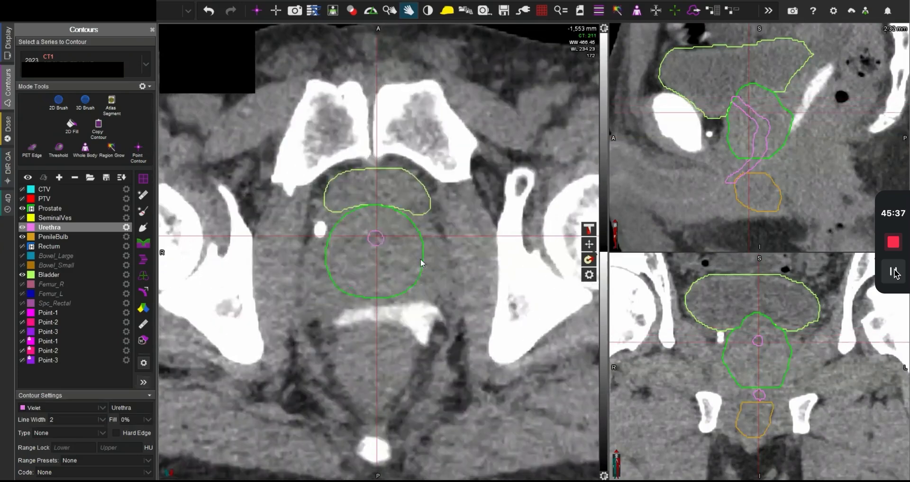
{"action": "scroll", "coordinate": [421, 264], "scroll_direction": "down", "scroll_amount": 15}
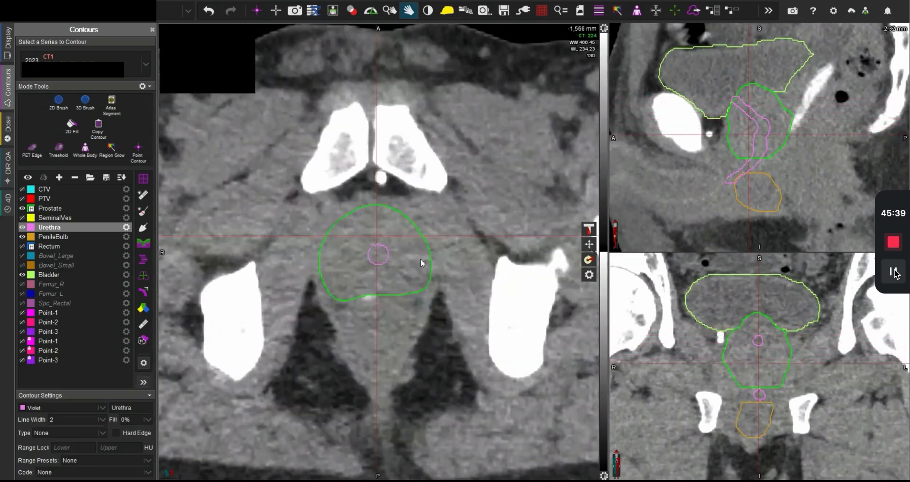
{"action": "scroll", "coordinate": [419, 259], "scroll_direction": "up", "scroll_amount": 4}
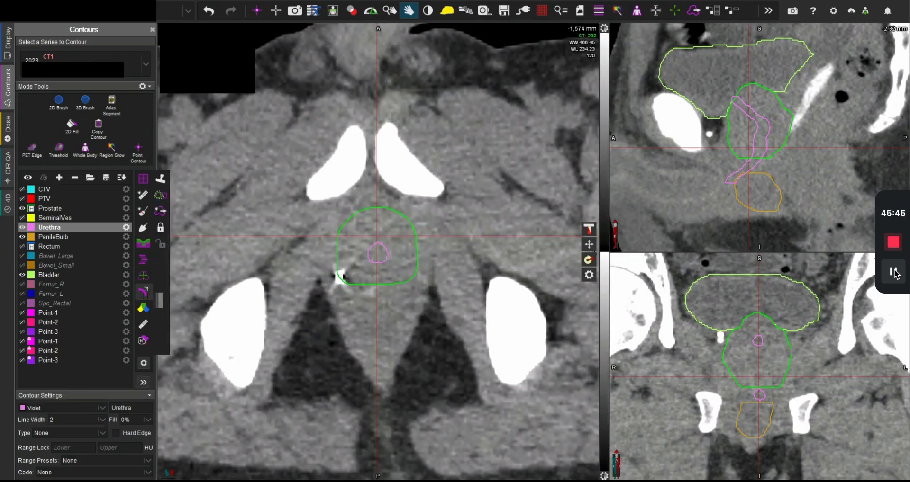
Step: Expand the Urethra by 0.2 cm in all directions into a new contour named Urethra_PRV02
{"action": "left_click", "coordinate": [144, 291]}
{"action": "left_click", "coordinate": [790, 73]}
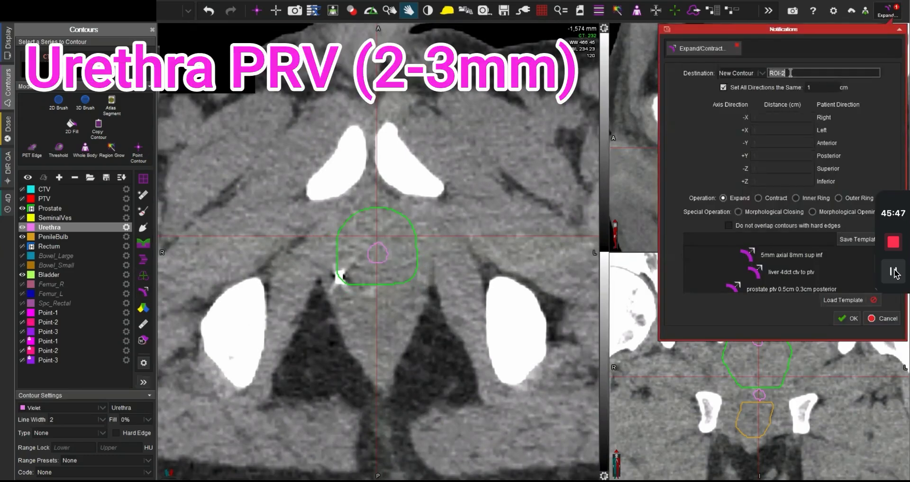
{"action": "type", "text": "Urethra"}
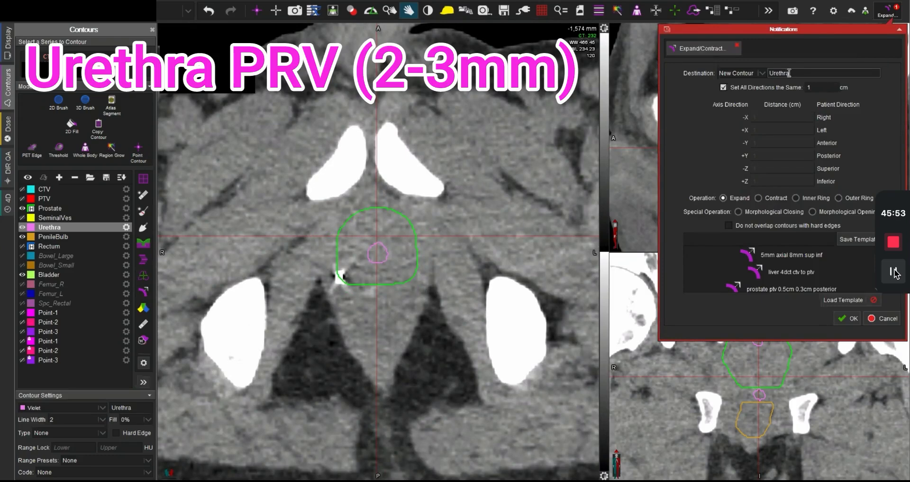
{"action": "type", "text": "_PRV02"}
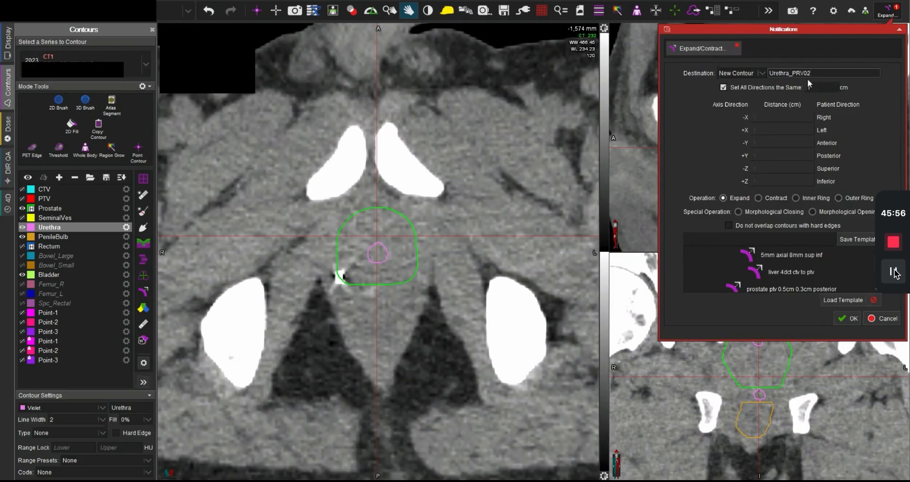
{"action": "double_click", "coordinate": [826, 86]}
{"action": "type", "text": "0"}
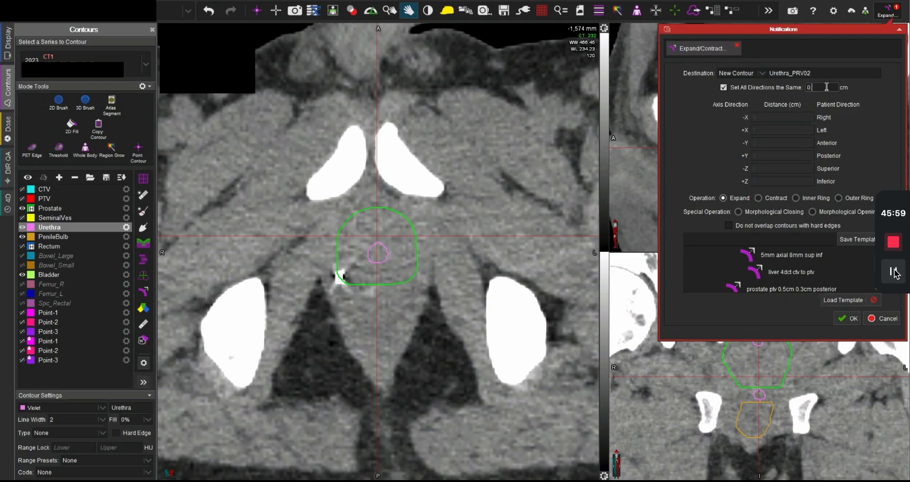
{"action": "type", "text": ".2"}
{"action": "left_click", "coordinate": [847, 319]}
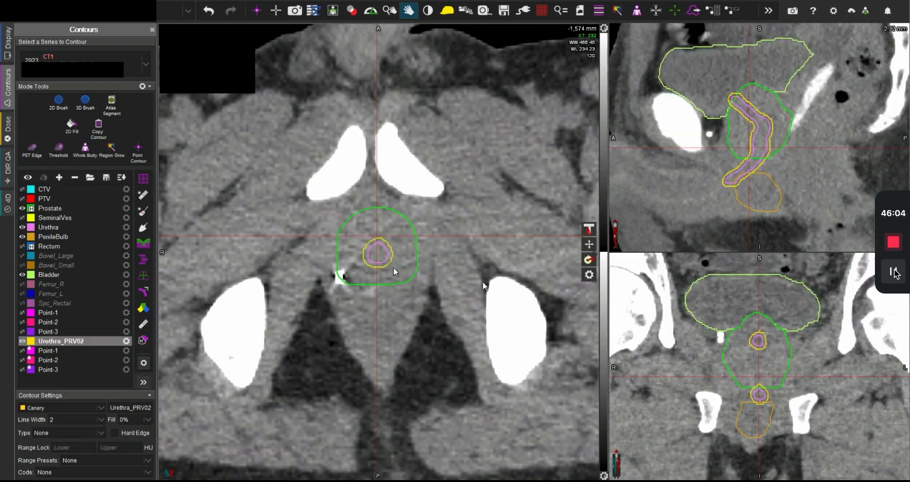
Step: Show the CTV, PTV and Rectum contours and move Bladder directly below Rectum in the structure list
{"action": "left_click", "coordinate": [22, 190]}
{"action": "left_click", "coordinate": [22, 199]}
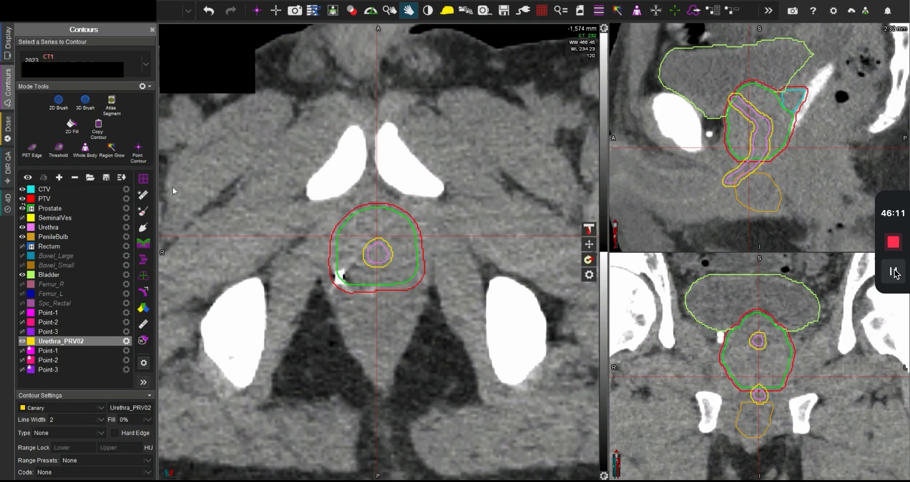
{"action": "left_click", "coordinate": [22, 247]}
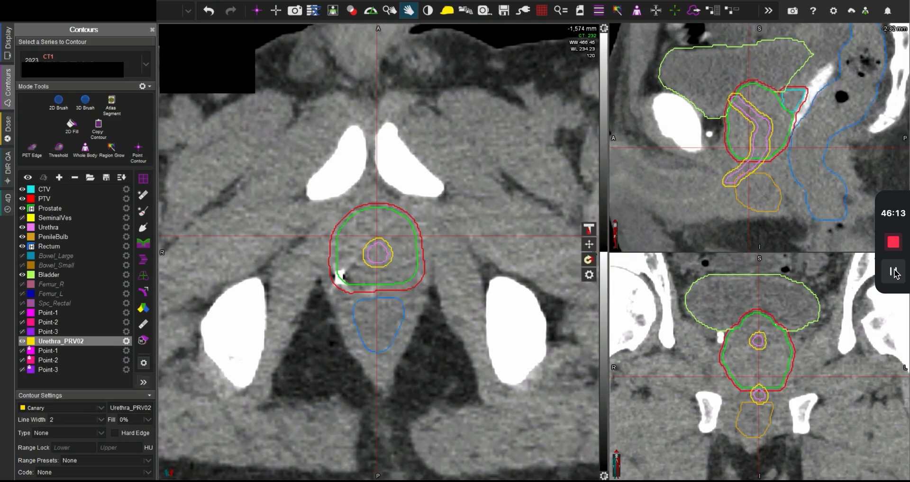
{"action": "left_click_drag", "start_coordinate": [48, 277], "coordinate": [49, 255]}
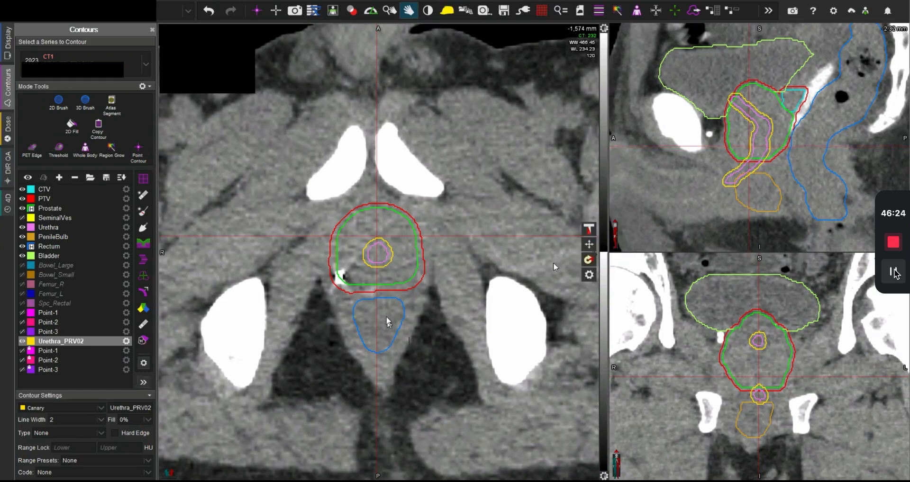
Step: Reset the views, select the Femur_R structure and centre the crosshair on the right femoral head
{"action": "scroll", "coordinate": [385, 319], "scroll_direction": "up", "scroll_amount": 3}
{"action": "key", "text": "r"}
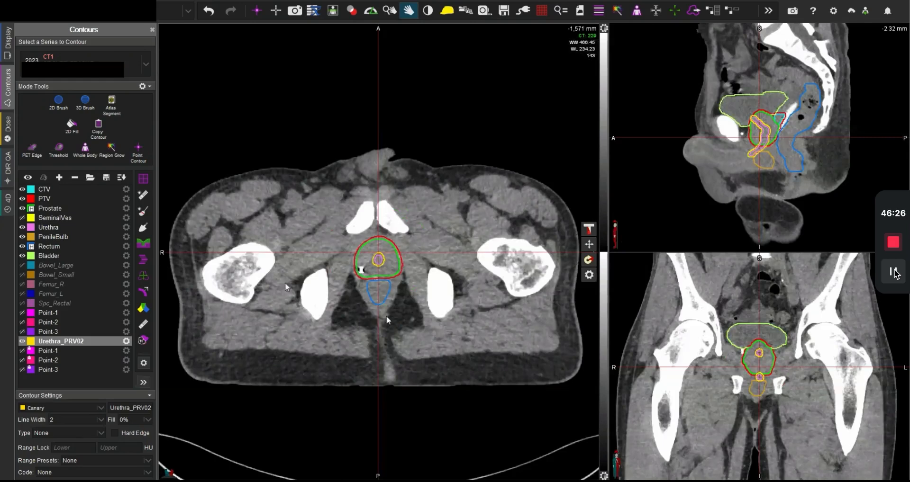
{"action": "left_click", "coordinate": [60, 285]}
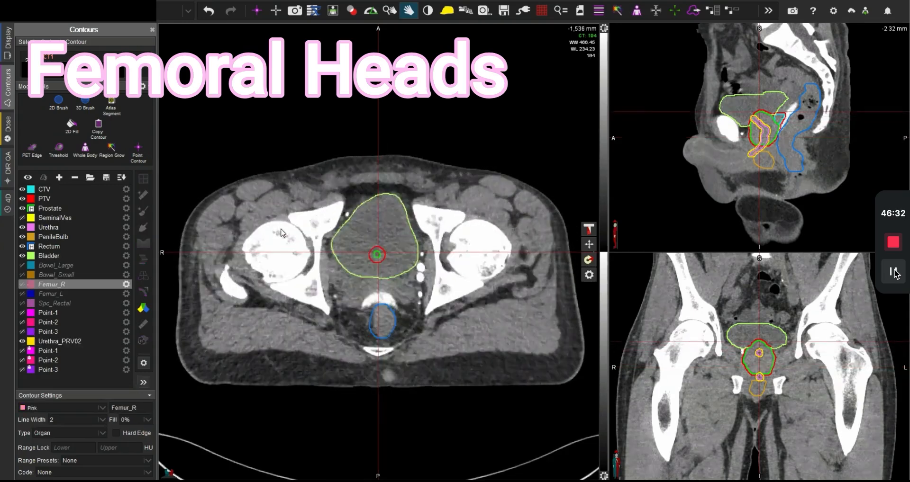
{"action": "left_click", "coordinate": [275, 252]}
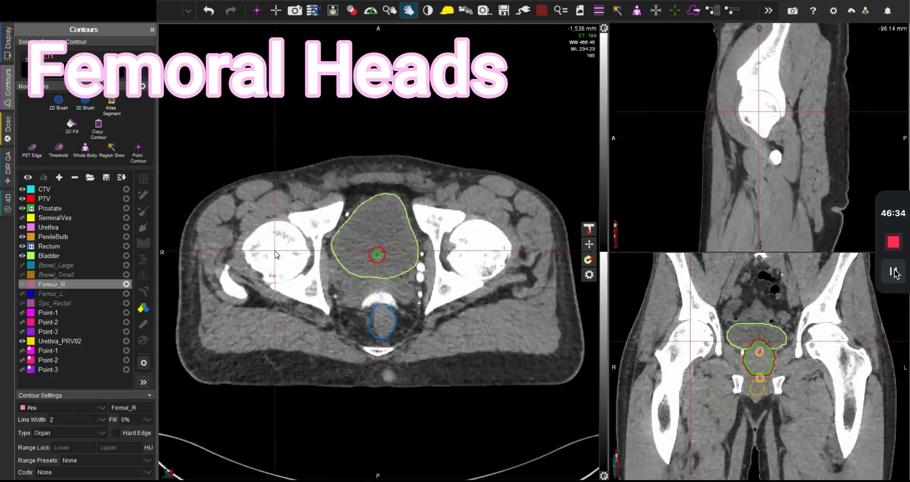
Step: Activate the 3D Brush for Femur_R and set its range preset to Bone
{"action": "key", "text": "3"}
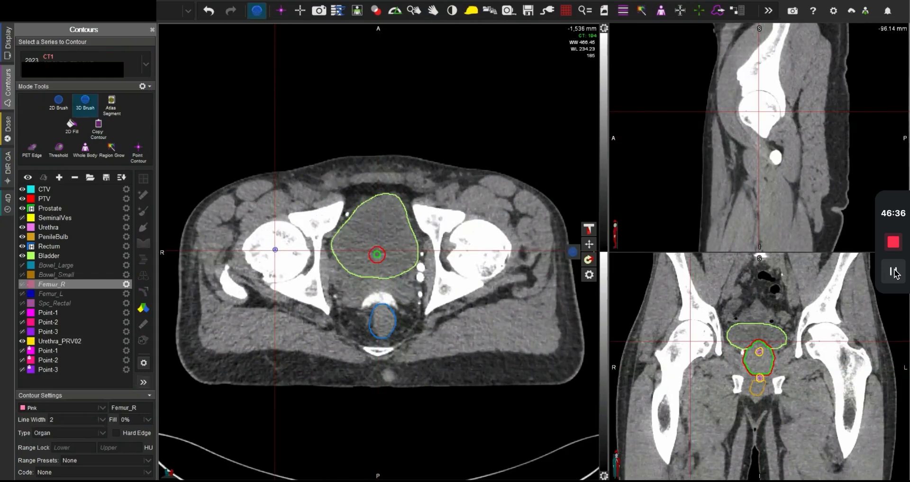
{"action": "scroll", "coordinate": [275, 250], "scroll_direction": "up", "scroll_amount": 10}
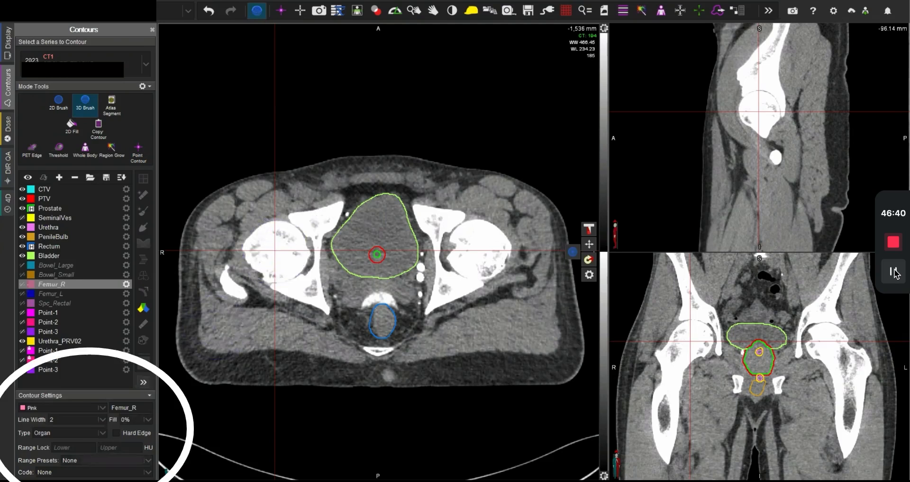
{"action": "left_click", "coordinate": [90, 461]}
{"action": "left_click", "coordinate": [69, 434]}
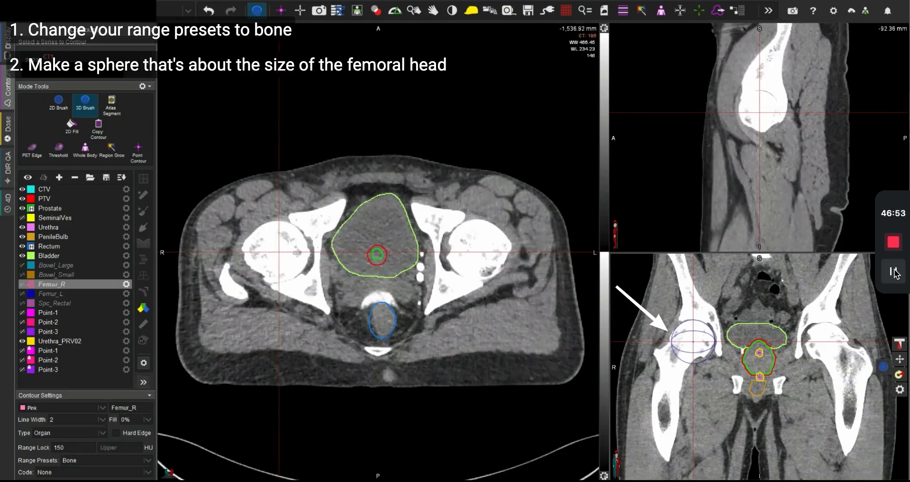
Step: Paint Femur_R with a femoral-head-sized sphere down to the lesser trochanter and fill the missed areas around the greater trochanter
{"action": "mouse_move", "coordinate": [693, 341]}
{"action": "left_mouse_down"}
{"action": "mouse_move", "coordinate": [674, 351]}
{"action": "mouse_move", "coordinate": [667, 385]}
{"action": "left_mouse_up"}
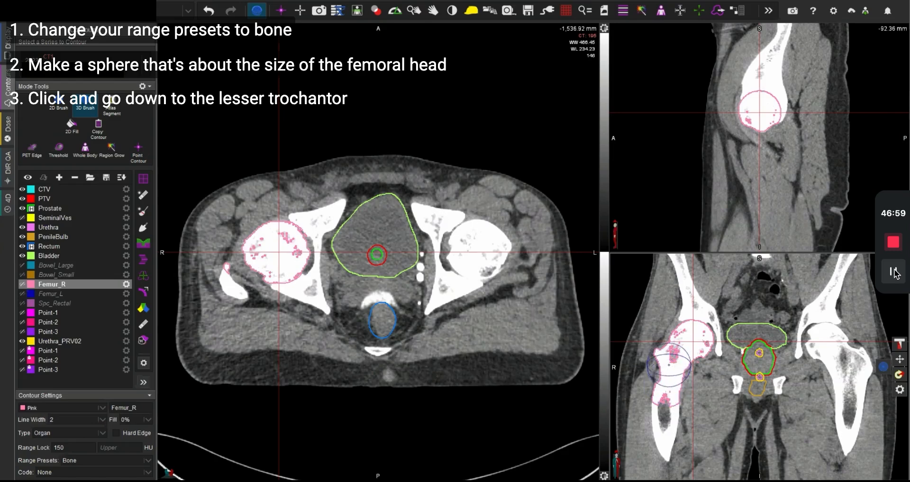
{"action": "left_click_drag", "start_coordinate": [231, 269], "coordinate": [228, 278]}
{"action": "middle_click", "coordinate": [229, 282]}
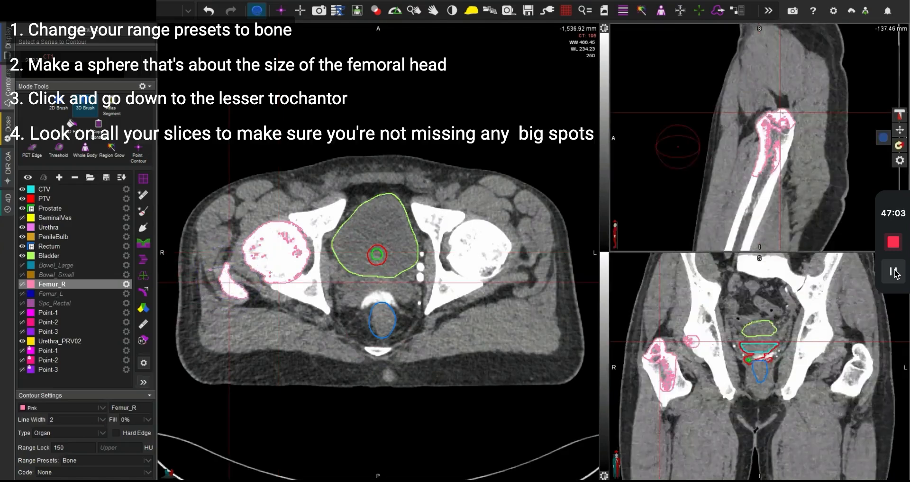
{"action": "mouse_move", "coordinate": [777, 130]}
{"action": "left_mouse_down"}
{"action": "mouse_move", "coordinate": [780, 148]}
{"action": "mouse_move", "coordinate": [779, 139]}
{"action": "left_mouse_up"}
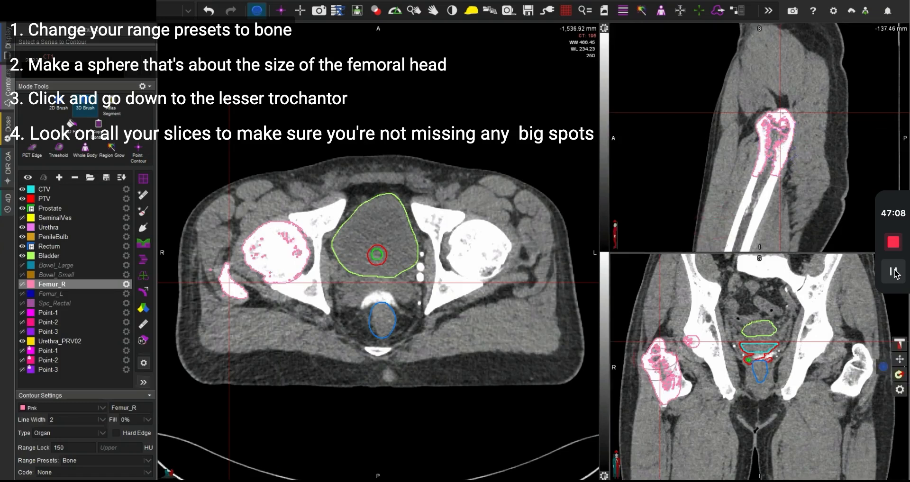
{"action": "mouse_move", "coordinate": [661, 377]}
{"action": "left_mouse_down"}
{"action": "mouse_move", "coordinate": [677, 385]}
{"action": "mouse_move", "coordinate": [671, 390]}
{"action": "left_mouse_up"}
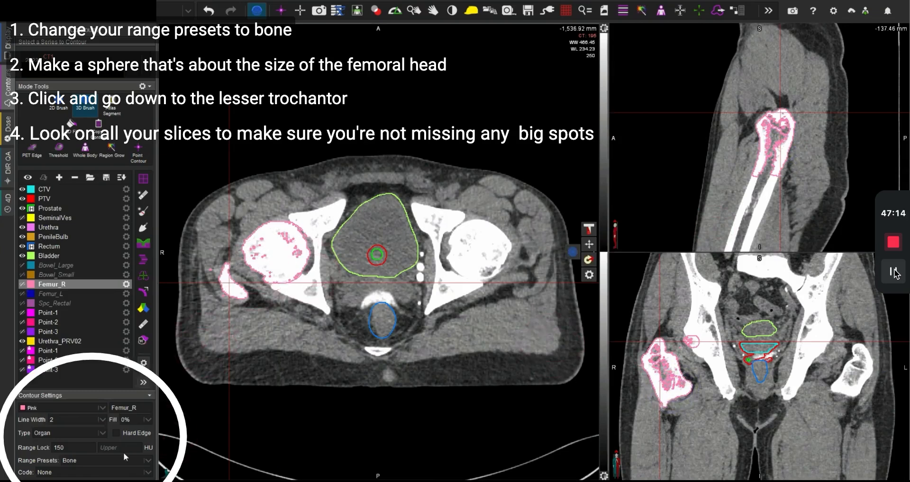
Step: Set Femur_R's range preset to None and expand the structure by 0.5 cm in all directions, with Femur_R as the destination
{"action": "left_click", "coordinate": [100, 461]}
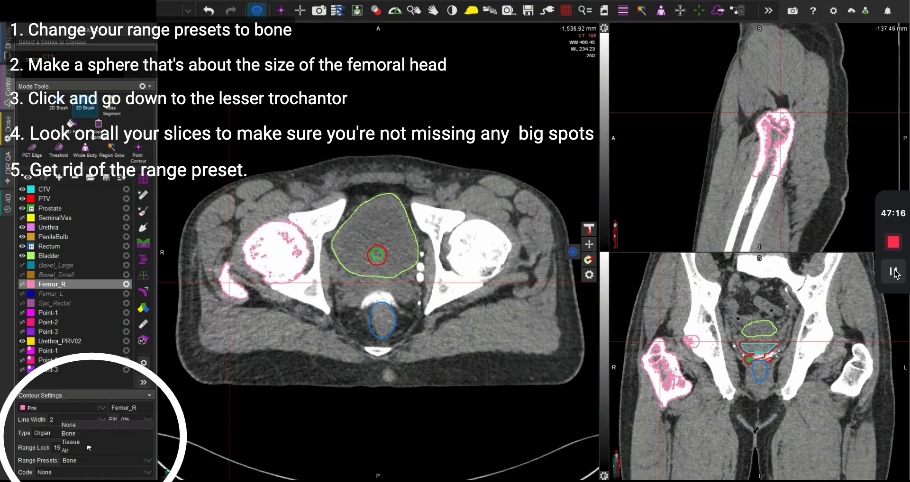
{"action": "left_click", "coordinate": [79, 430]}
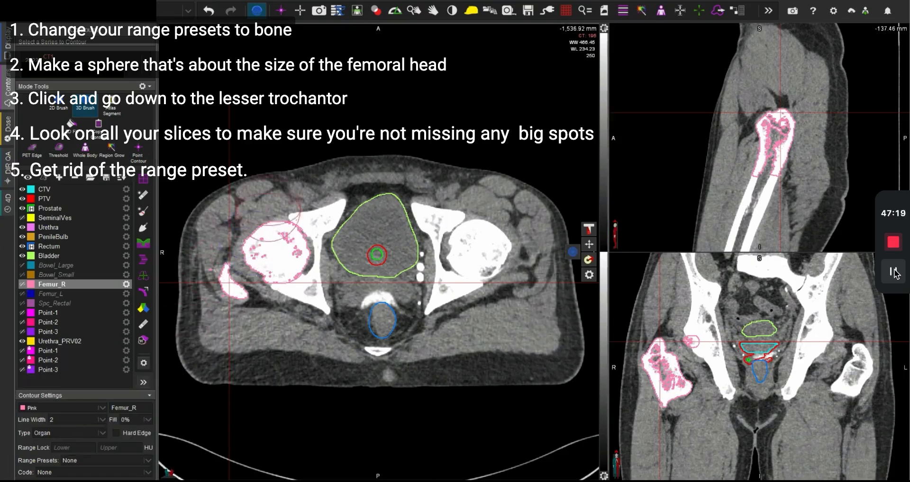
{"action": "left_click", "coordinate": [144, 293]}
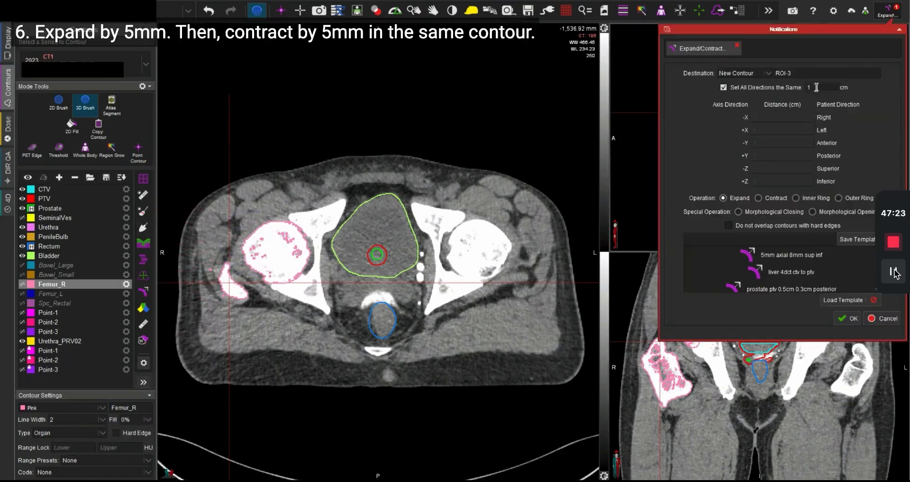
{"action": "left_click", "coordinate": [756, 73]}
{"action": "left_click", "coordinate": [750, 91]}
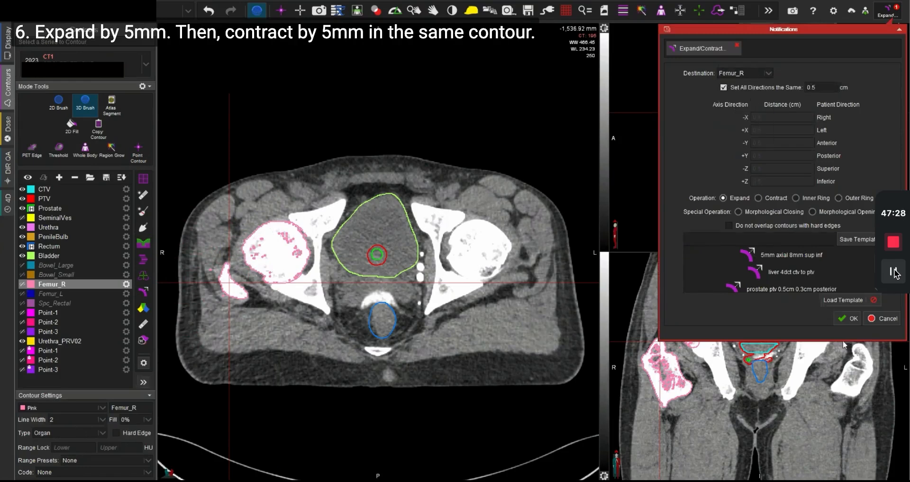
{"action": "left_click", "coordinate": [848, 319]}
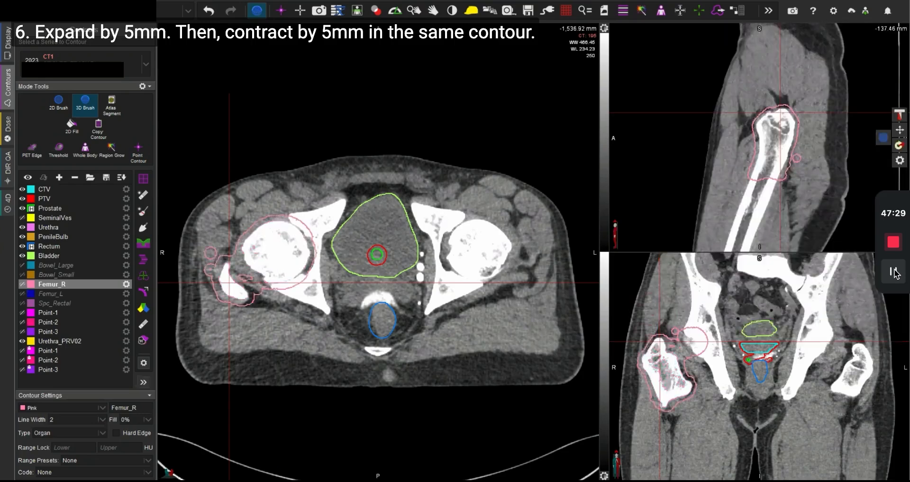
Step: Contract Femur_R by 0.5 cm in all directions, with Femur_R itself as the destination contour
{"action": "left_click", "coordinate": [144, 293]}
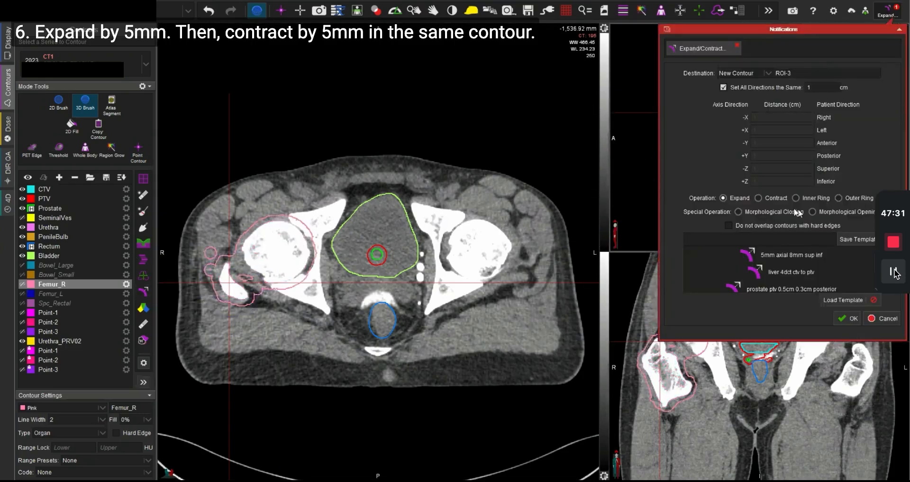
{"action": "left_click", "coordinate": [766, 199]}
{"action": "double_click", "coordinate": [819, 89]}
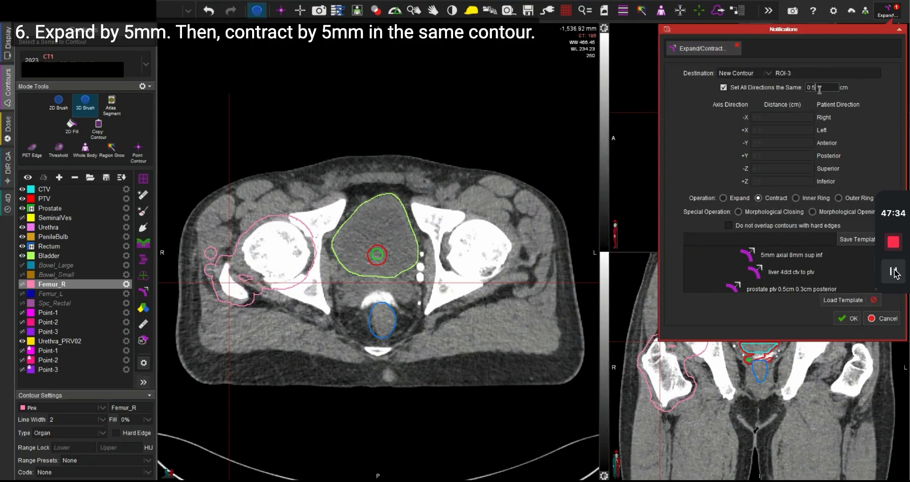
{"action": "left_click", "coordinate": [748, 70]}
{"action": "scroll", "coordinate": [754, 112], "scroll_direction": "down", "scroll_amount": 3}
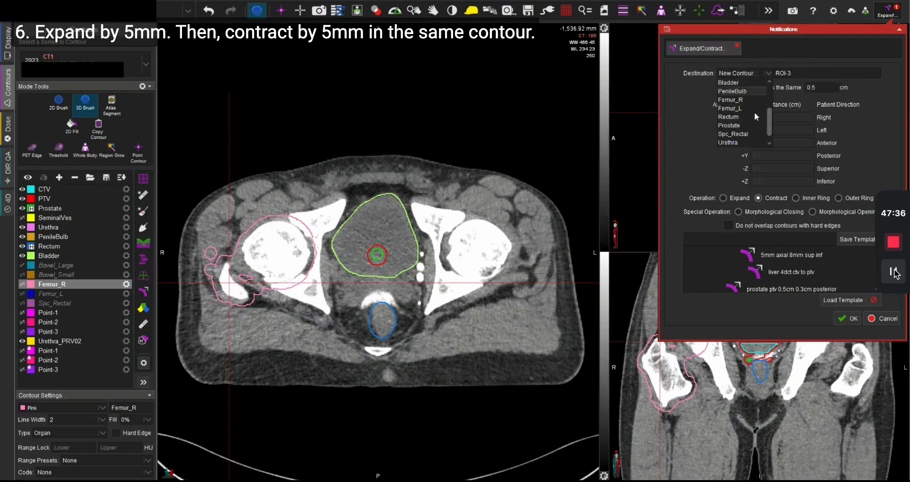
{"action": "left_click", "coordinate": [746, 91]}
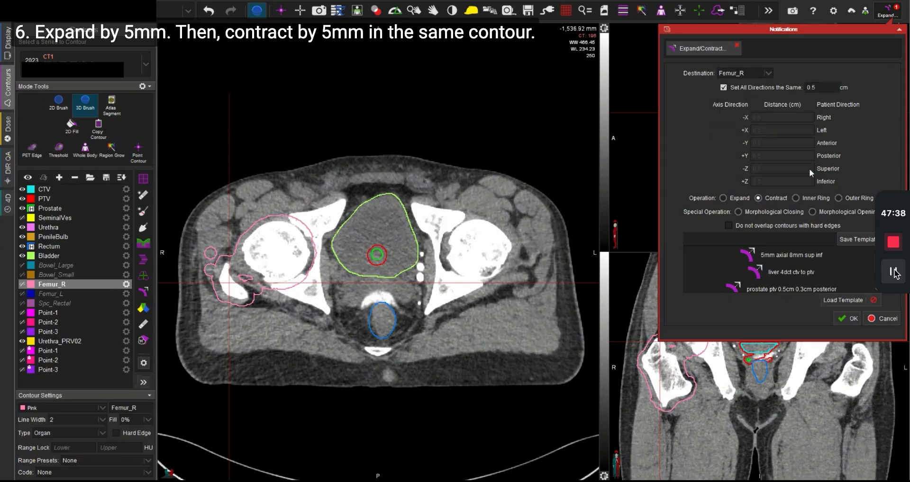
{"action": "left_click", "coordinate": [845, 317]}
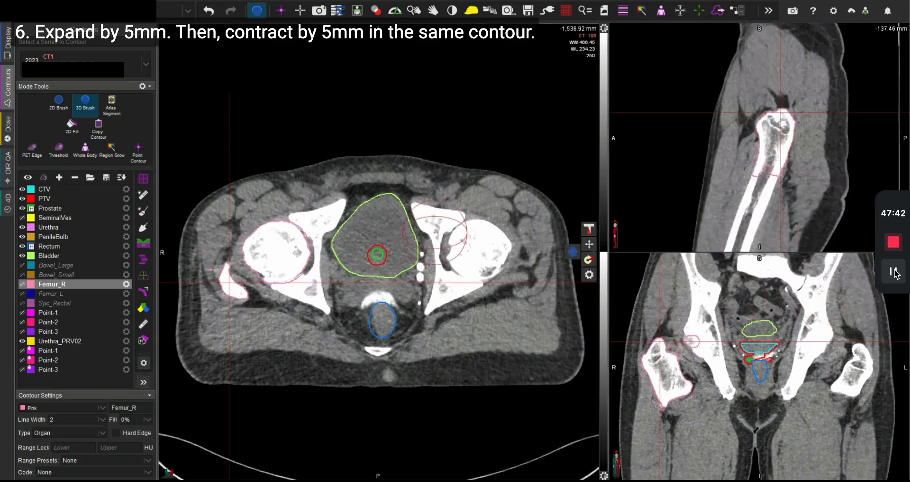
Step: Clean Femur_R on each axial slice, fill its holes and leave the 3D Brush
{"action": "left_click", "coordinate": [141, 215]}
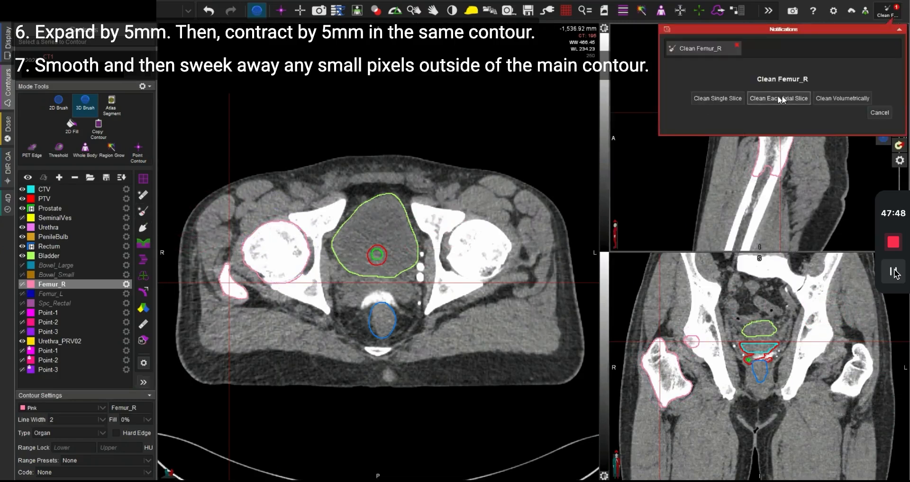
{"action": "left_click", "coordinate": [780, 95]}
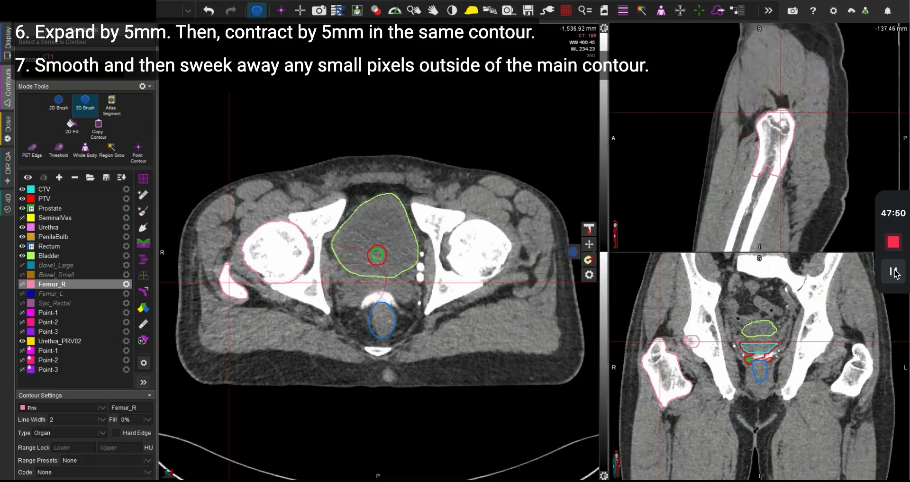
{"action": "left_click", "coordinate": [146, 229]}
{"action": "left_click", "coordinate": [778, 99]}
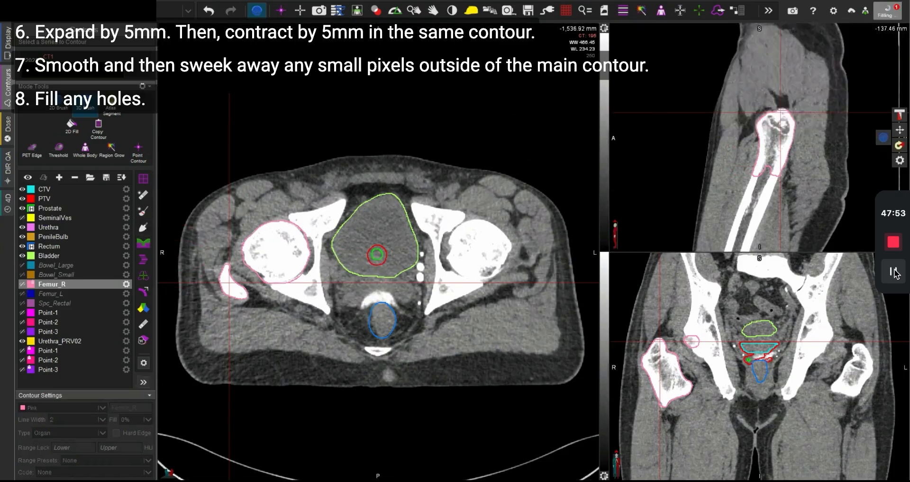
{"action": "key", "text": "Escape"}
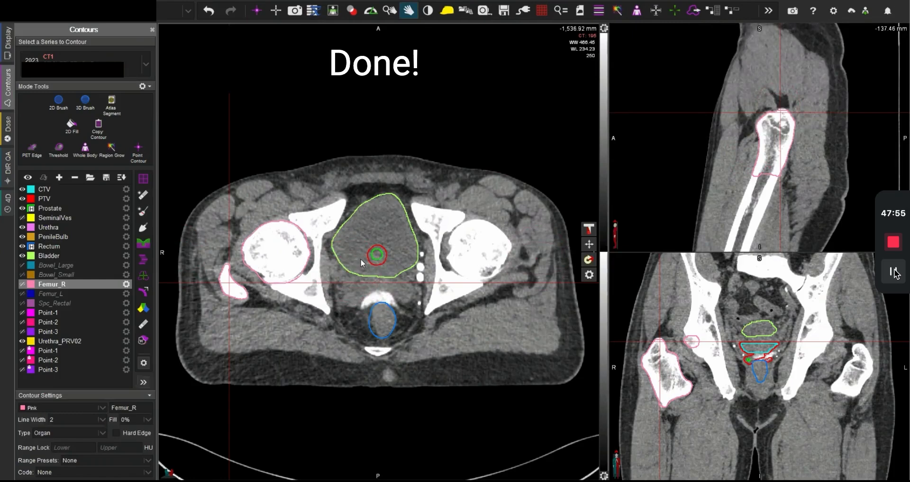
Step: Centre the crosshair on the left femoral head, select the Femur_L structure and activate the 3D Brush
{"action": "scroll", "coordinate": [361, 270], "scroll_direction": "down", "scroll_amount": 20}
{"action": "scroll", "coordinate": [362, 279], "scroll_direction": "up", "scroll_amount": 20}
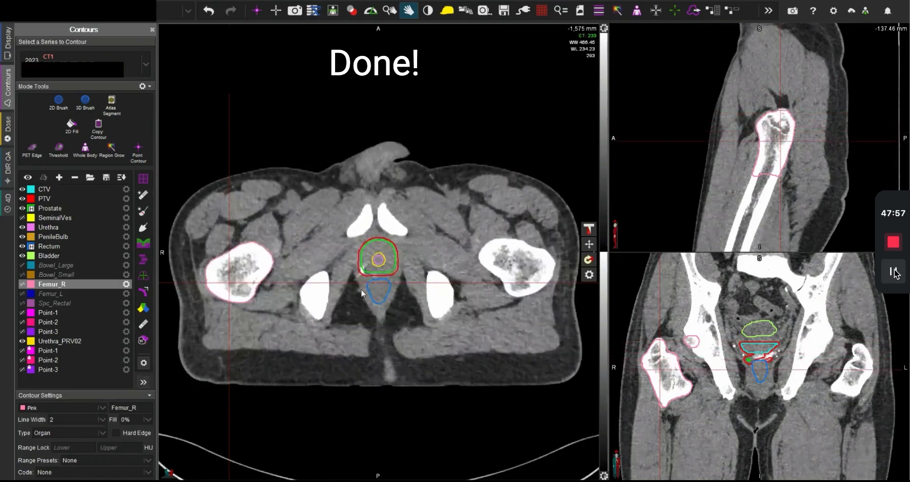
{"action": "scroll", "coordinate": [376, 346], "scroll_direction": "down", "scroll_amount": 20}
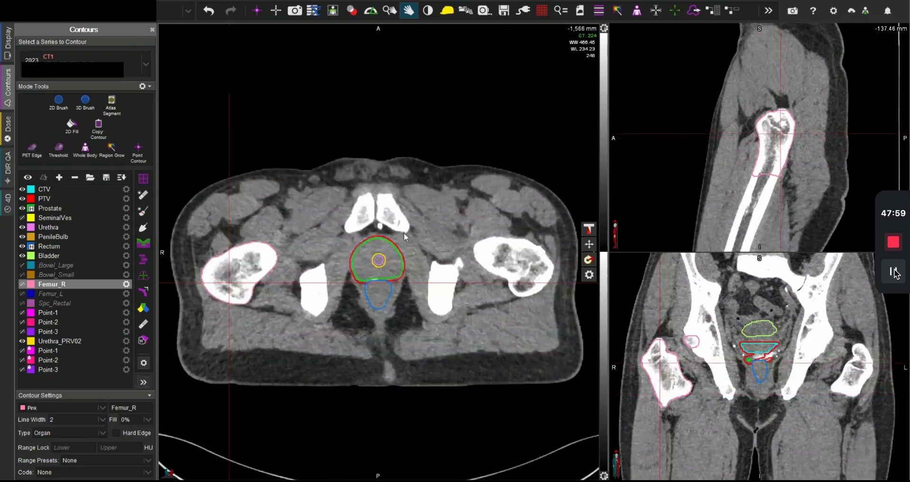
{"action": "scroll", "coordinate": [411, 171], "scroll_direction": "down", "scroll_amount": 15}
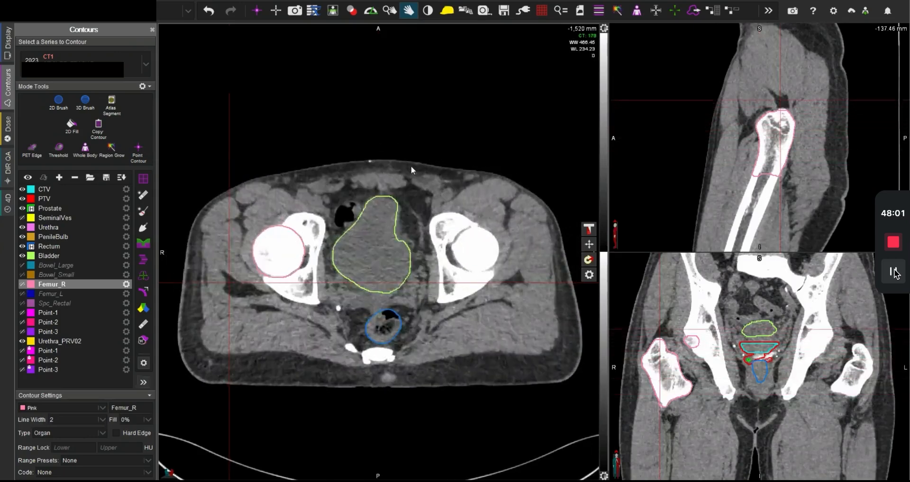
{"action": "scroll", "coordinate": [411, 175], "scroll_direction": "up", "scroll_amount": 10}
{"action": "left_click", "coordinate": [478, 250]}
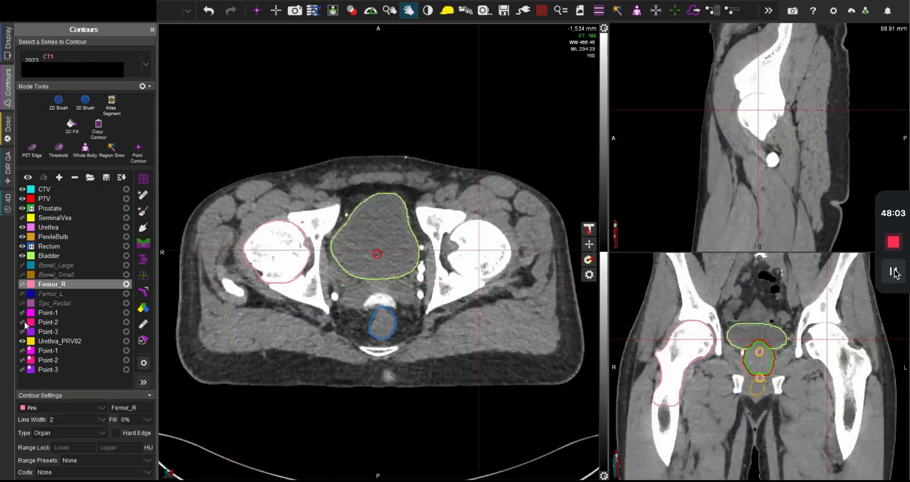
{"action": "left_click", "coordinate": [47, 294]}
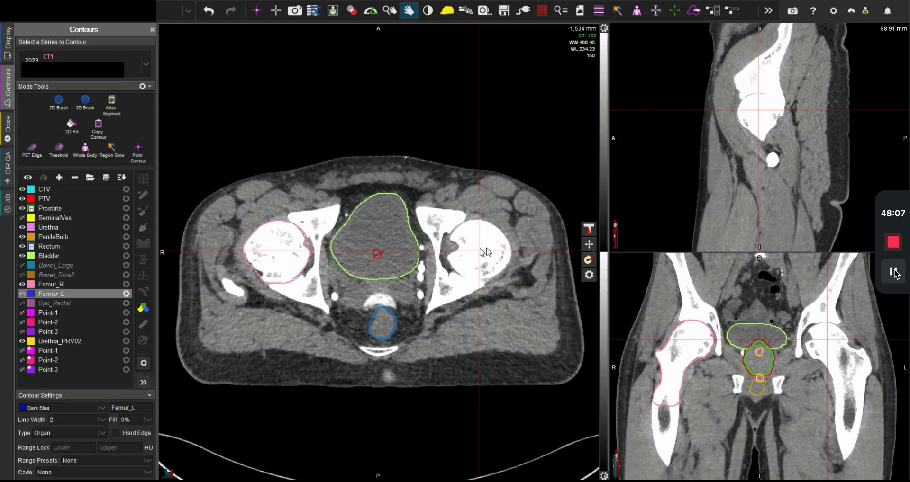
{"action": "key", "text": "b"}
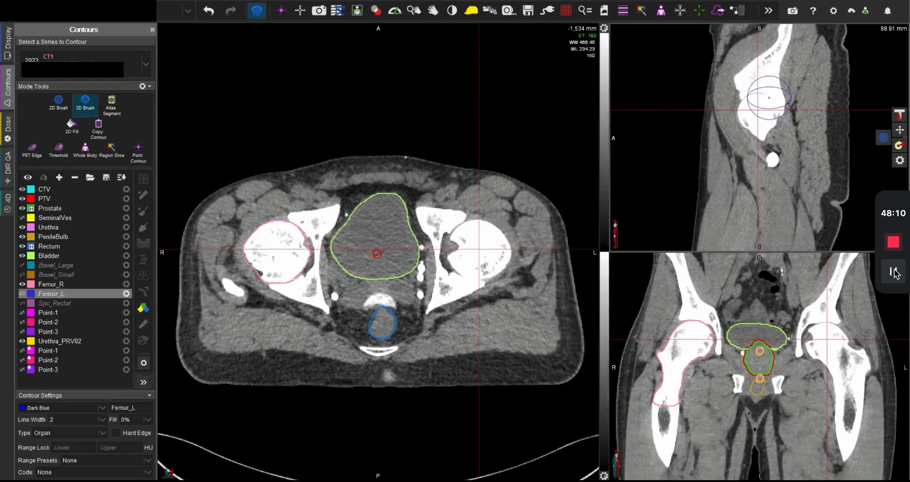
Step: Place a sphere over the left femoral head, then set Femur_L's range preset to Bone and accept the new range
{"action": "left_click", "coordinate": [757, 115]}
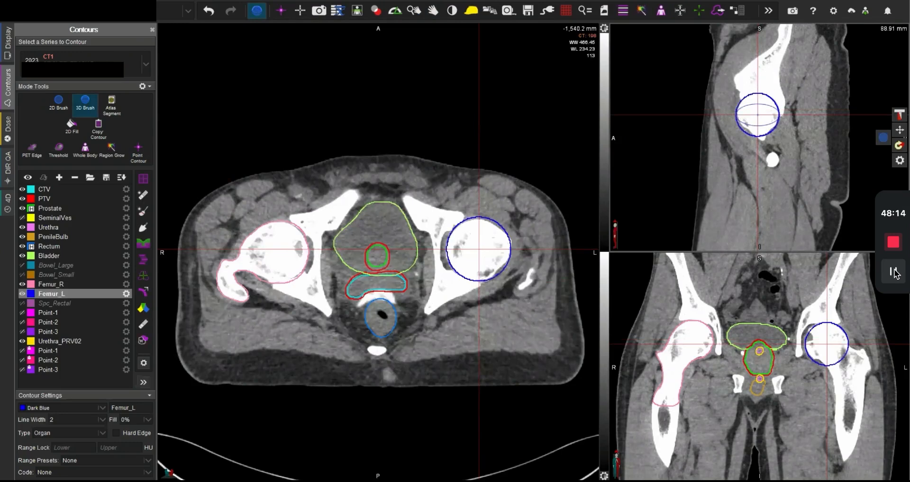
{"action": "left_click", "coordinate": [108, 463]}
{"action": "left_click", "coordinate": [68, 434]}
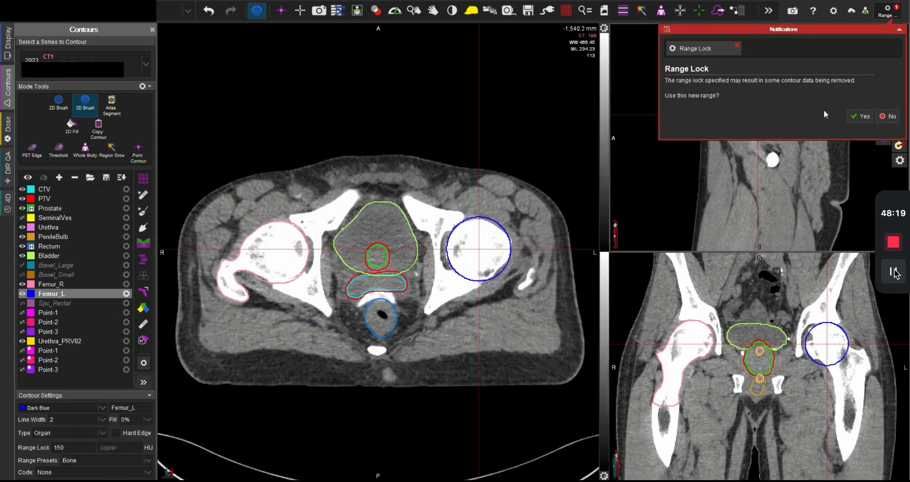
{"action": "left_click", "coordinate": [849, 116]}
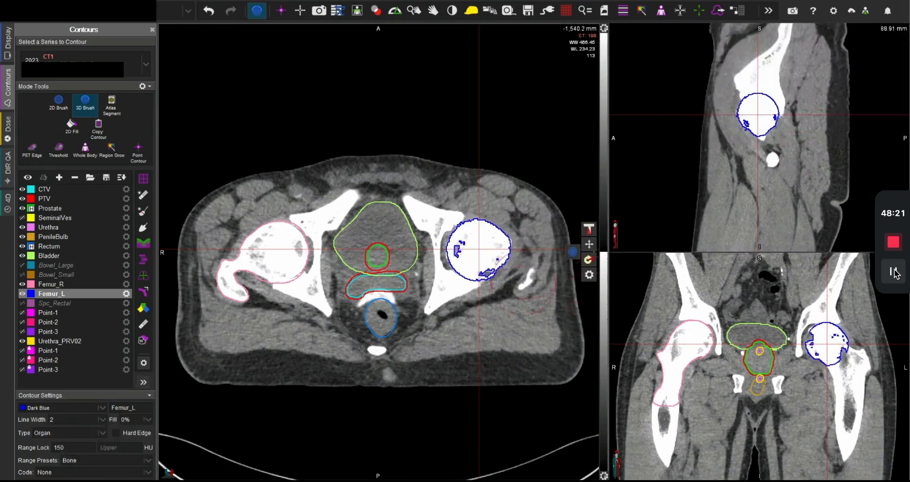
Step: Paint Femur_L through the femoral neck and greater trochanter down to the lesser trochanter, filling missed bone, and check the slices
{"action": "left_click_drag", "start_coordinate": [504, 248], "coordinate": [523, 258]}
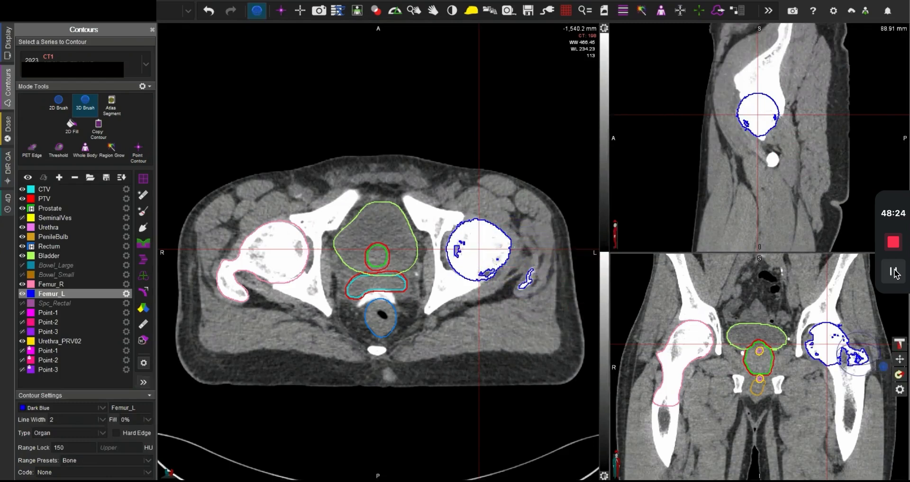
{"action": "left_click_drag", "start_coordinate": [856, 353], "coordinate": [845, 366]}
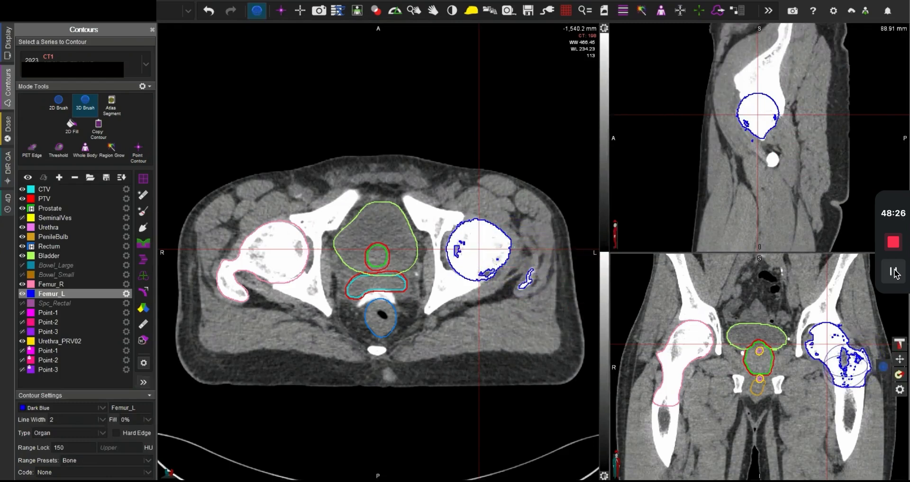
{"action": "scroll", "coordinate": [521, 272], "scroll_direction": "down", "scroll_amount": 7}
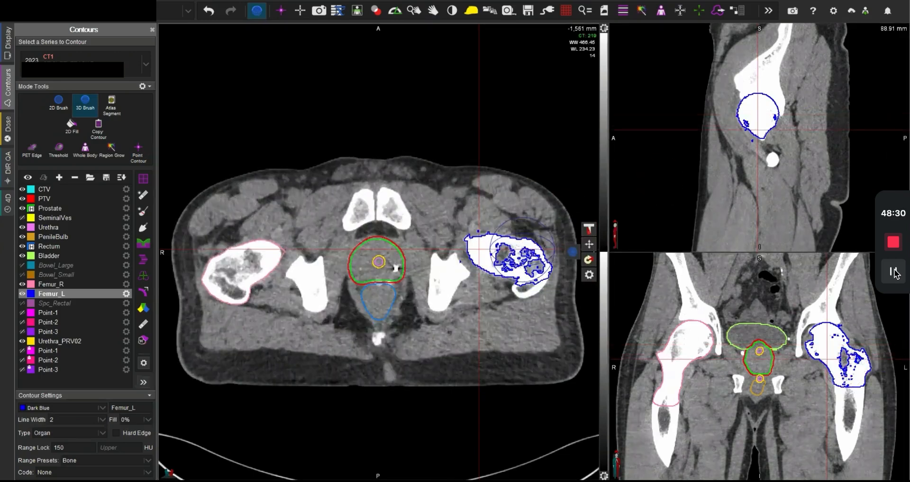
{"action": "left_click_drag", "start_coordinate": [522, 273], "coordinate": [527, 277]}
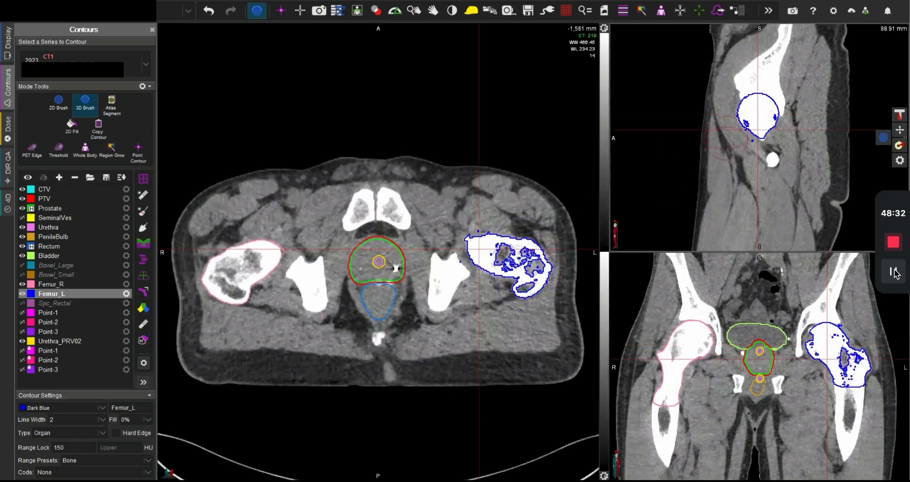
{"action": "key", "text": "Escape"}
{"action": "scroll", "coordinate": [485, 286], "scroll_direction": "down", "scroll_amount": 7}
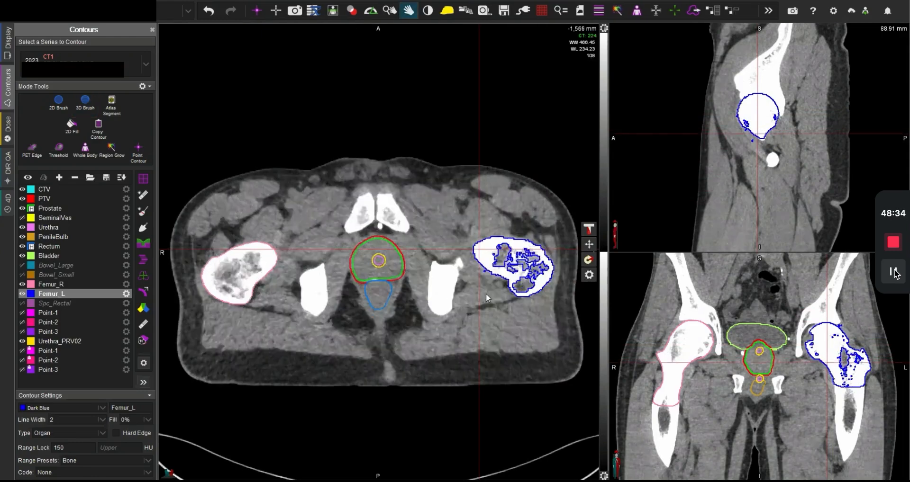
{"action": "scroll", "coordinate": [502, 348], "scroll_direction": "up", "scroll_amount": 16}
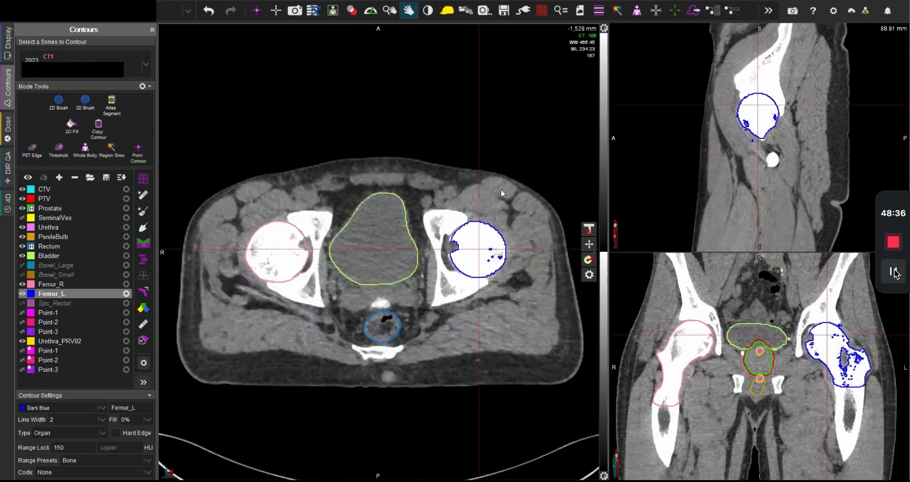
{"action": "scroll", "coordinate": [502, 220], "scroll_direction": "down", "scroll_amount": 3}
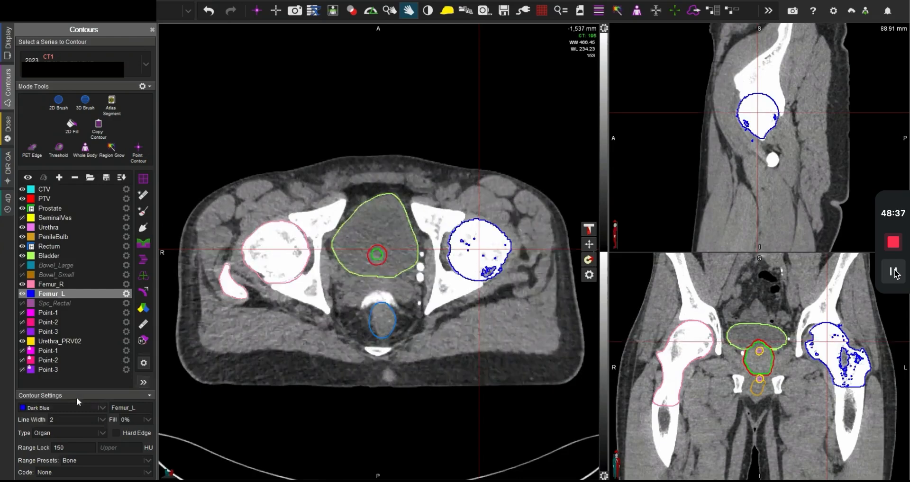
Step: Set Femur_L's range preset to None and expand the structure by 0.5 cm in all directions, with Femur_L as the destination
{"action": "left_click", "coordinate": [89, 456]}
{"action": "left_click", "coordinate": [78, 426]}
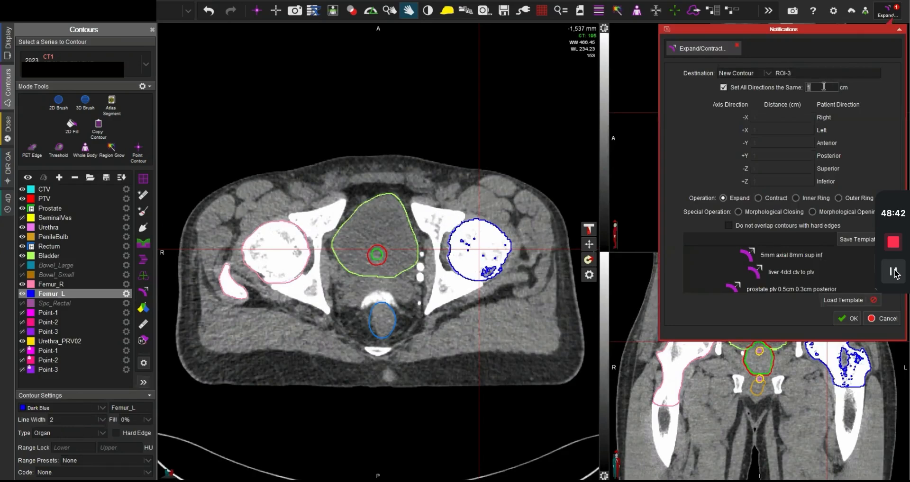
{"action": "key", "text": "BackSpace"}
{"action": "type", "text": "0.5"}
{"action": "left_click", "coordinate": [757, 72]}
{"action": "scroll", "coordinate": [755, 113], "scroll_direction": "down", "scroll_amount": 3}
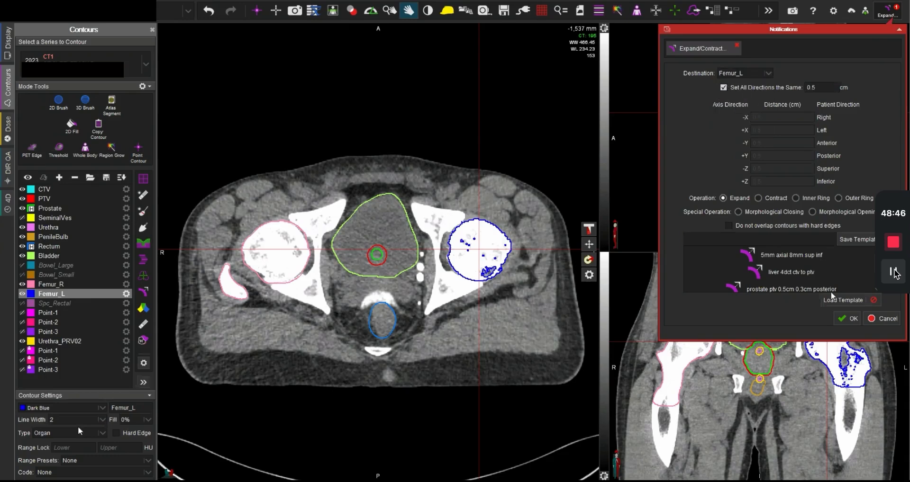
{"action": "left_click", "coordinate": [848, 319]}
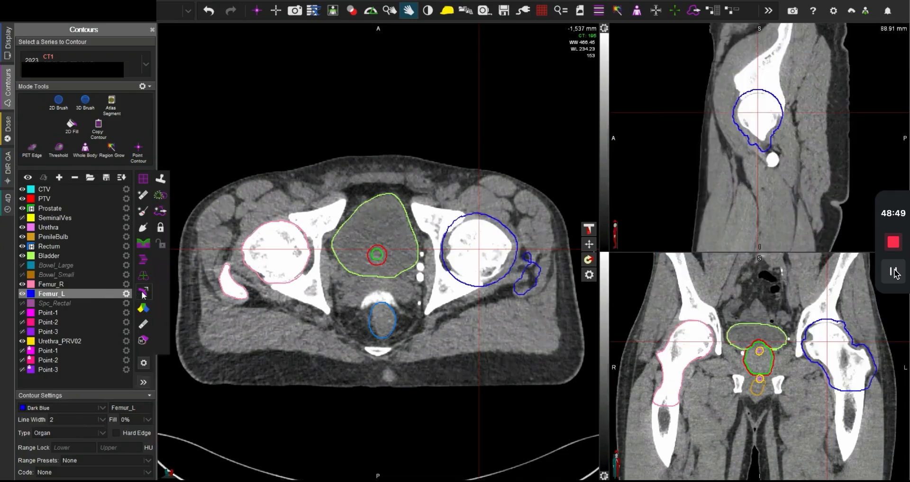
Step: Contract Femur_L by 0.5 cm in all directions, with Femur_L as the destination
{"action": "left_click", "coordinate": [143, 293]}
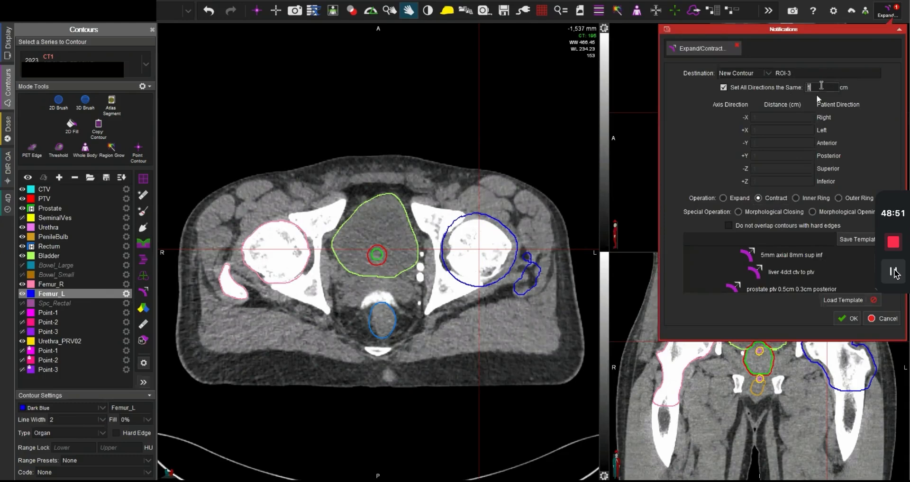
{"action": "type", "text": ".5"}
{"action": "left_click", "coordinate": [767, 73]}
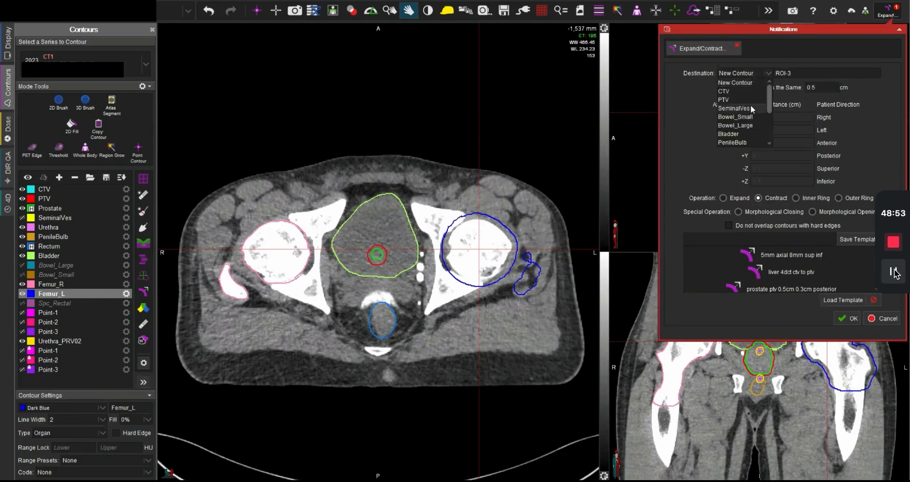
{"action": "left_click", "coordinate": [746, 101]}
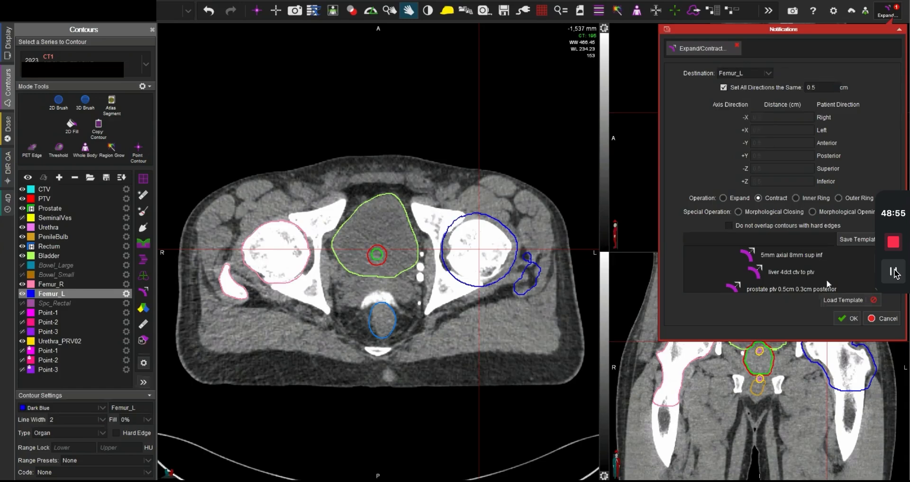
{"action": "left_click", "coordinate": [843, 318]}
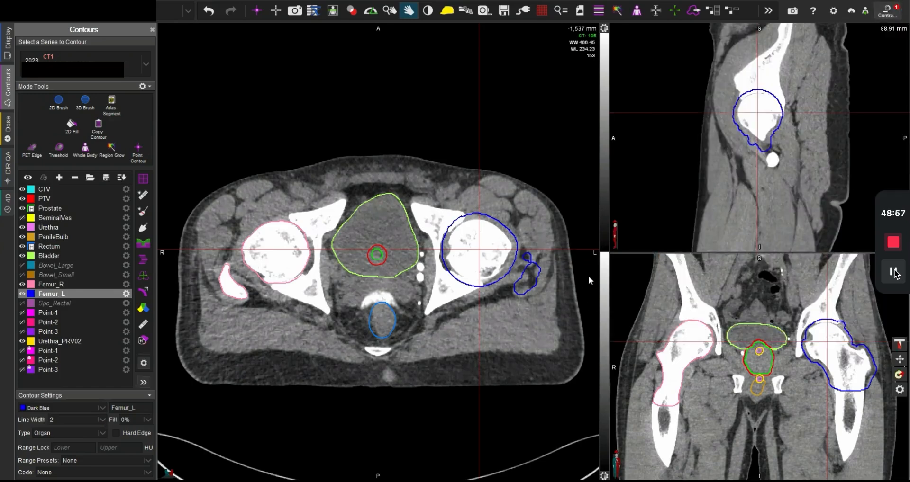
Step: Fill the gaps in the Femur_L contour and clean the structure on each axial slice
{"action": "left_click", "coordinate": [143, 228]}
{"action": "left_click", "coordinate": [781, 99]}
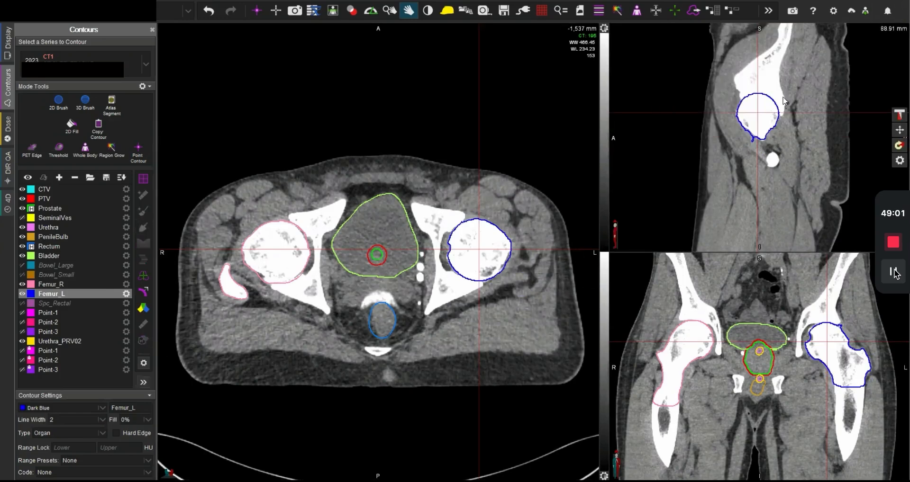
{"action": "left_click", "coordinate": [143, 211]}
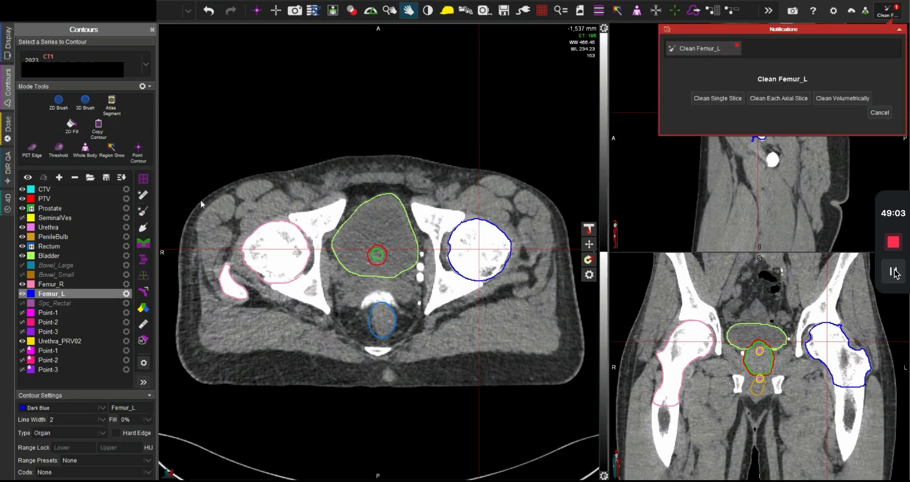
{"action": "left_click", "coordinate": [800, 100]}
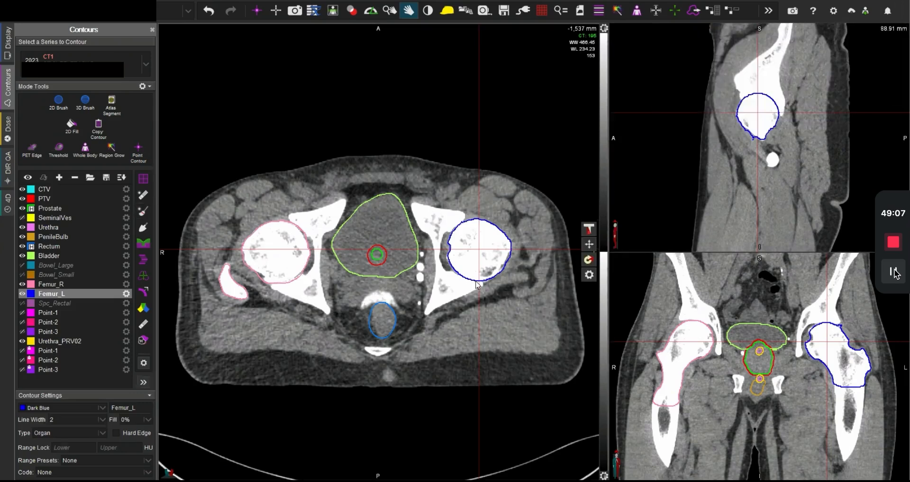
Step: Review the femur and pelvic organ contours through the axial slices from the proximal femurs to the pelvis, then centre the crosshair on the bladder
{"action": "scroll", "coordinate": [487, 276], "scroll_direction": "down", "scroll_amount": 9}
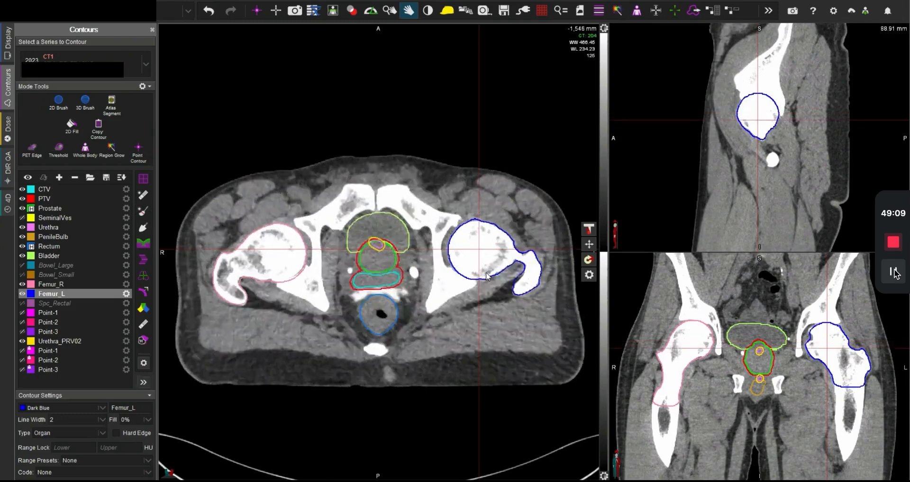
{"action": "scroll", "coordinate": [488, 284], "scroll_direction": "down", "scroll_amount": 20}
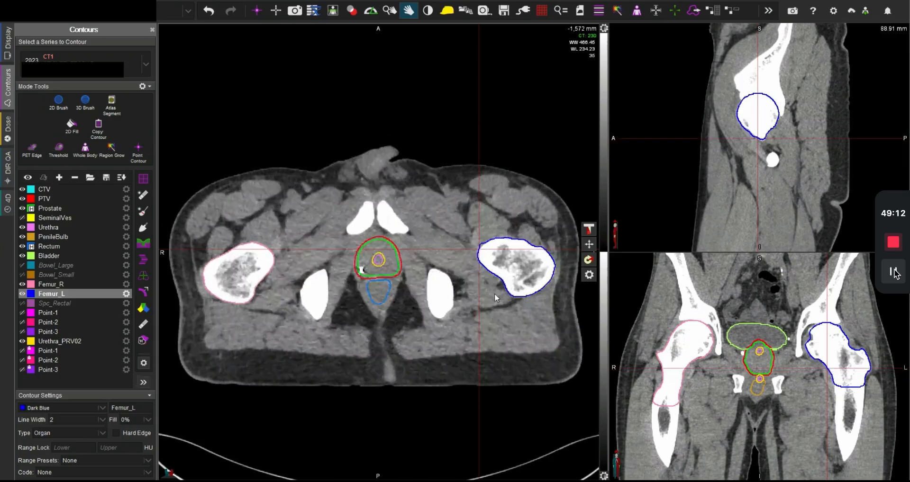
{"action": "scroll", "coordinate": [495, 313], "scroll_direction": "down", "scroll_amount": 10}
{"action": "scroll", "coordinate": [512, 375], "scroll_direction": "up", "scroll_amount": 17}
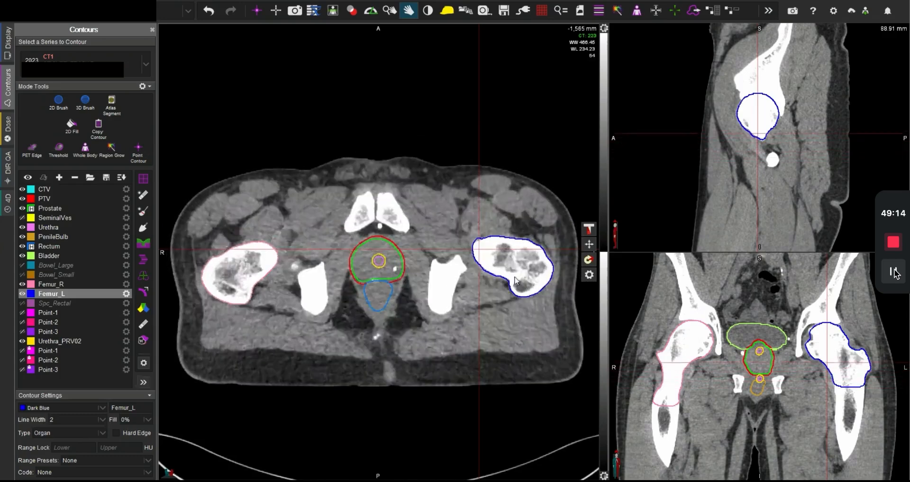
{"action": "scroll", "coordinate": [515, 280], "scroll_direction": "up", "scroll_amount": 17}
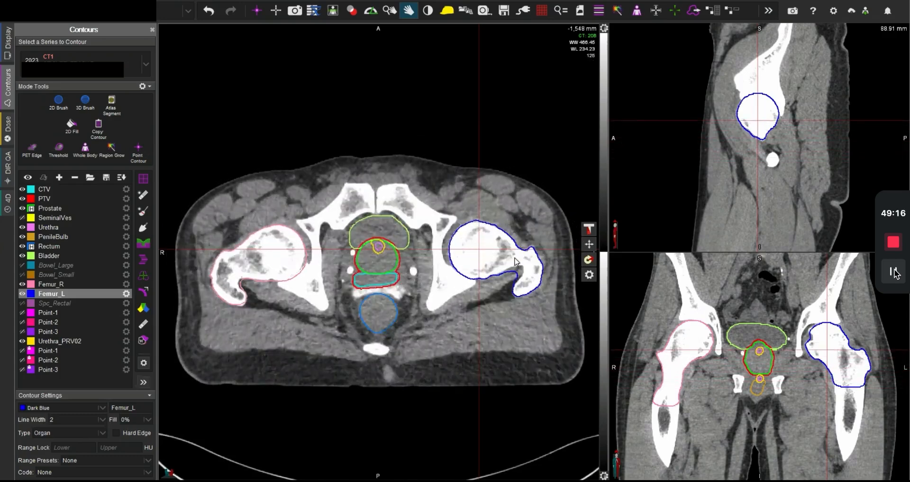
{"action": "scroll", "coordinate": [431, 303], "scroll_direction": "up", "scroll_amount": 20}
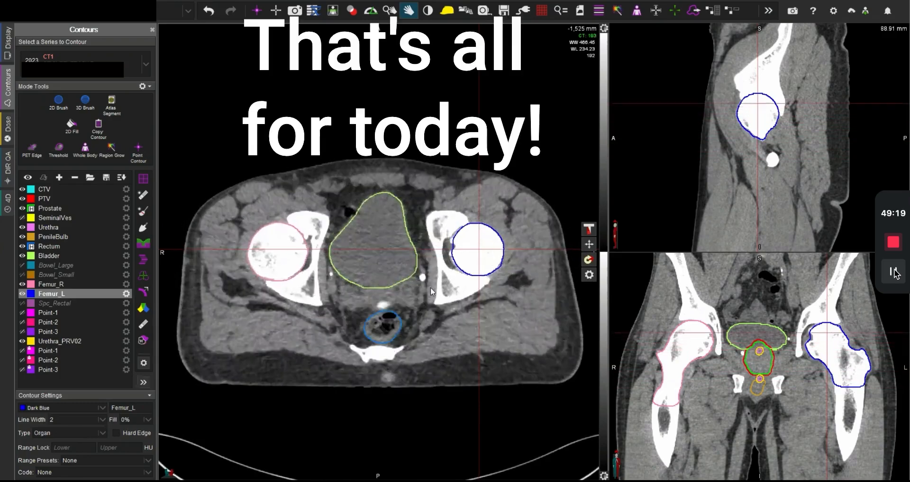
{"action": "scroll", "coordinate": [432, 284], "scroll_direction": "up", "scroll_amount": 20}
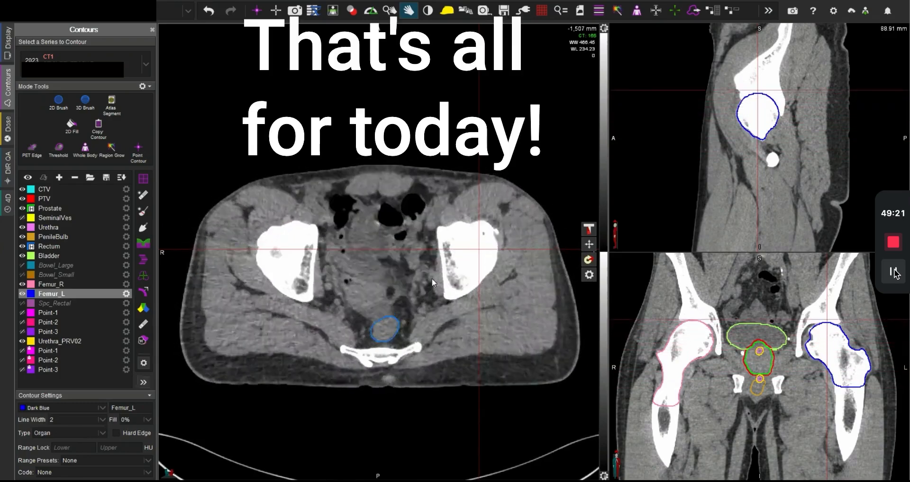
{"action": "scroll", "coordinate": [431, 274], "scroll_direction": "up", "scroll_amount": 20}
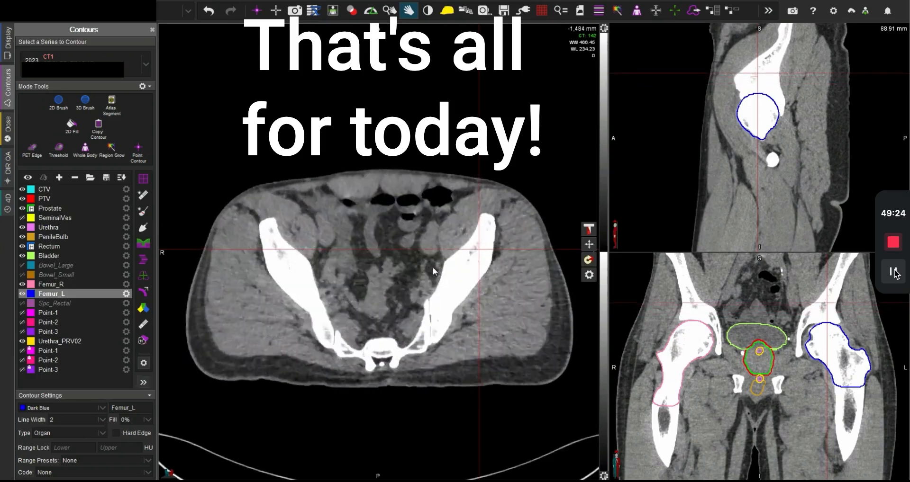
{"action": "scroll", "coordinate": [432, 279], "scroll_direction": "down", "scroll_amount": 20}
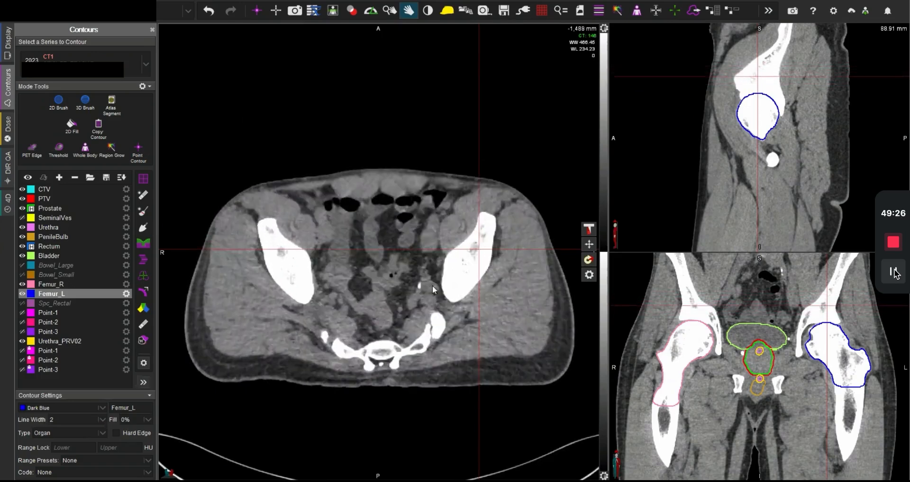
{"action": "scroll", "coordinate": [431, 301], "scroll_direction": "down", "scroll_amount": 20}
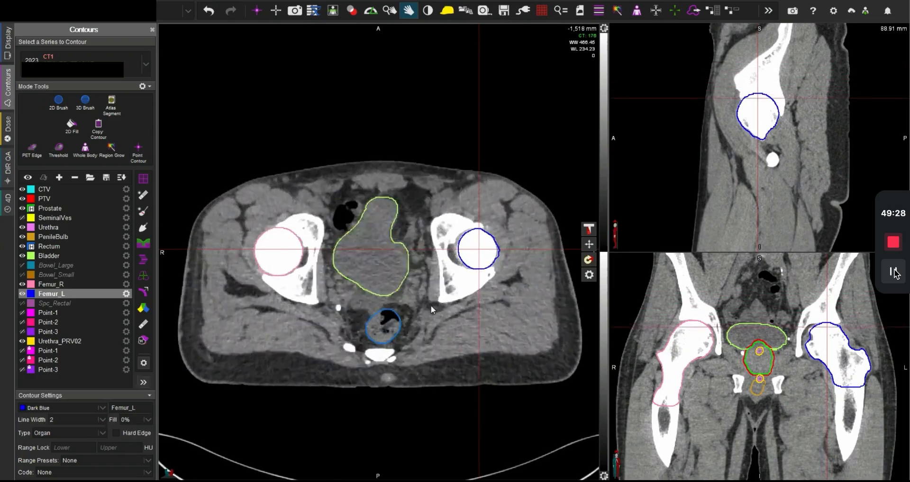
{"action": "left_click", "coordinate": [376, 252]}
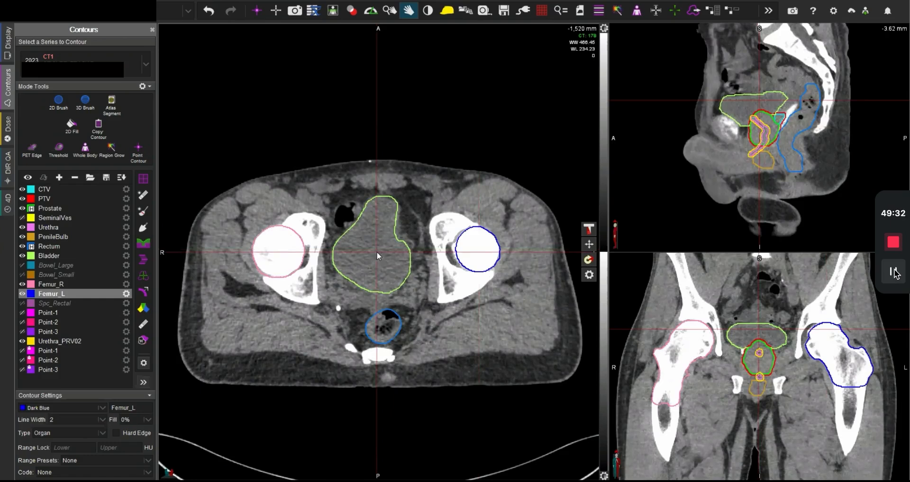